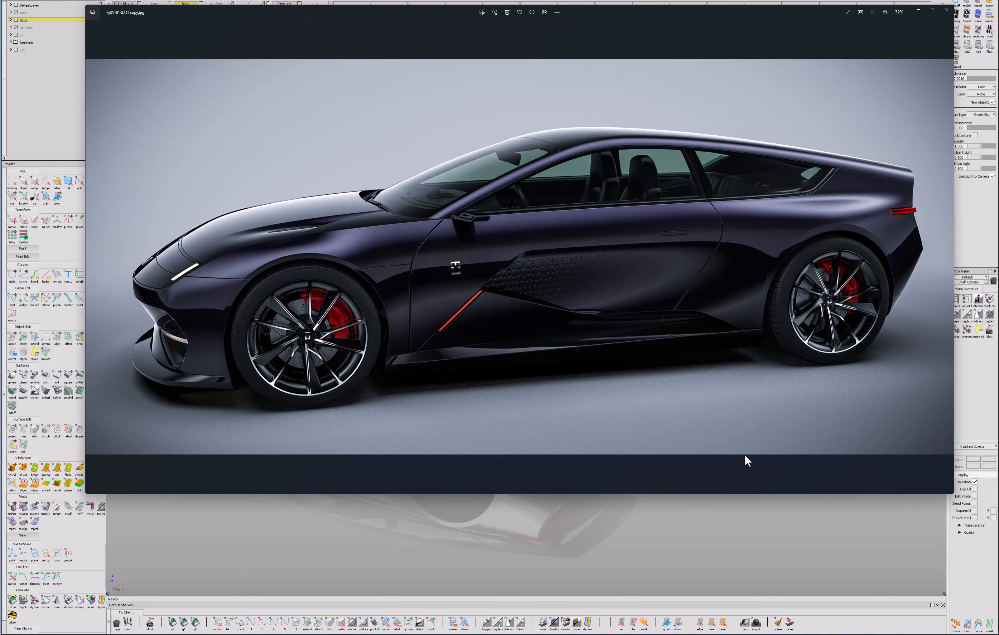
Browse to the bronze car's rear three-quarter render and move the image viewer clear of the modelling window.
{"action": "key", "text": "Right"}
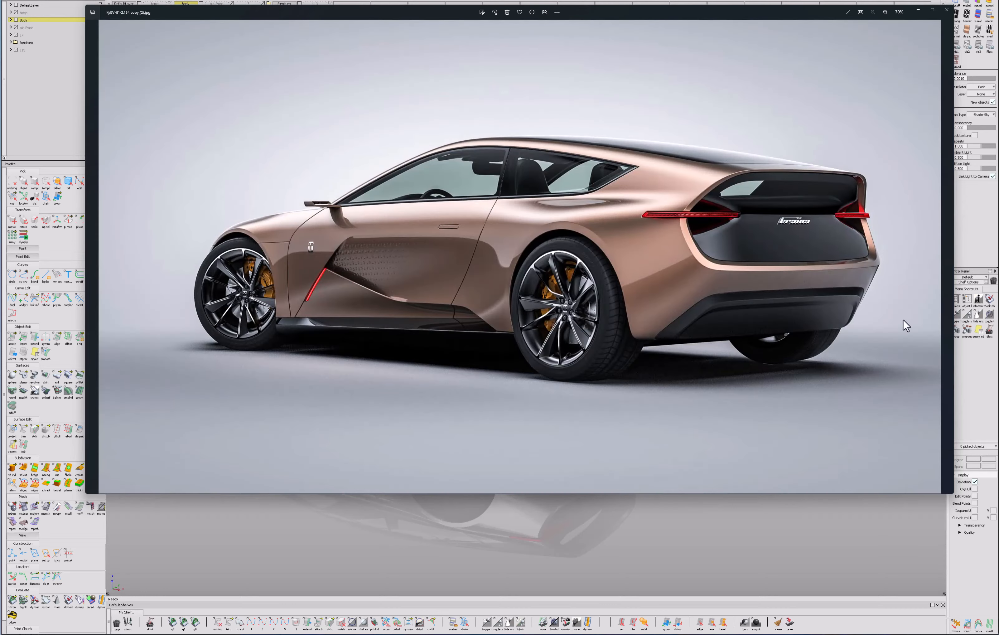
{"action": "double_click", "coordinate": [813, 6]}
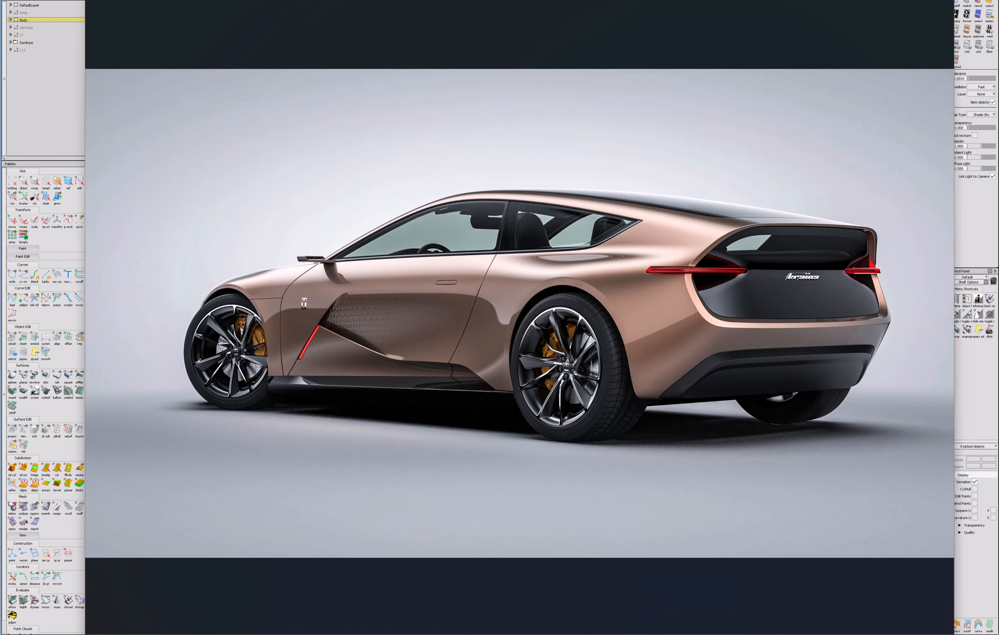
{"action": "left_click_drag", "start_coordinate": [794, 3], "coordinate": [998, 40]}
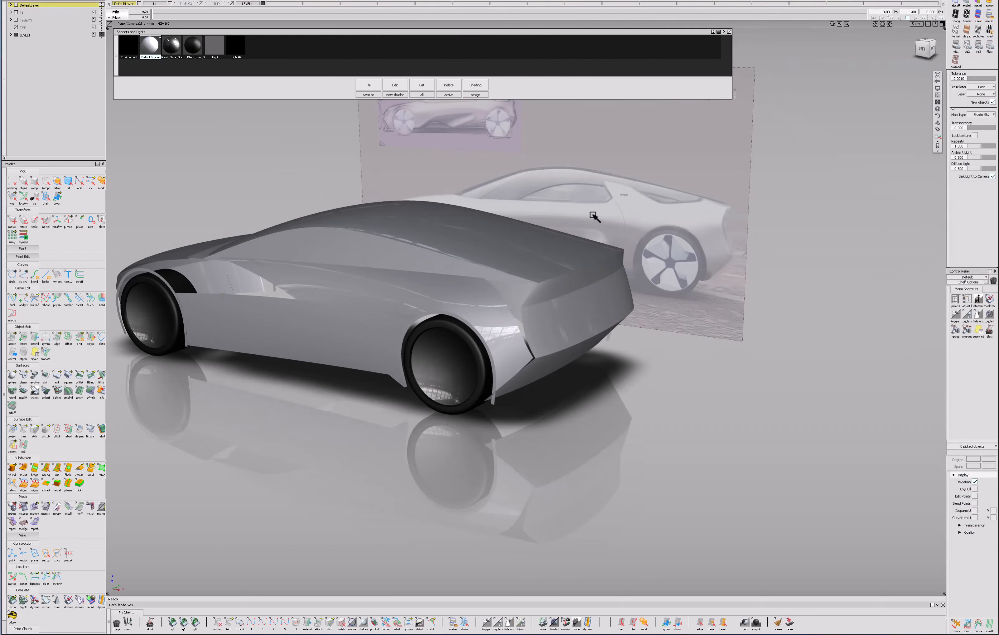
Examine the early grey body surfaces against the KYEV side sketch from the rear, the side and above.
{"action": "left_click_drag", "start_coordinate": [551, 216], "coordinate": [600, 220], "text": "alt+shift"}
{"action": "middle_click_drag", "start_coordinate": [600, 220], "coordinate": [768, 252], "text": "alt+shift"}
{"action": "left_click_drag", "start_coordinate": [768, 252], "coordinate": [654, 297], "text": "alt+shift"}
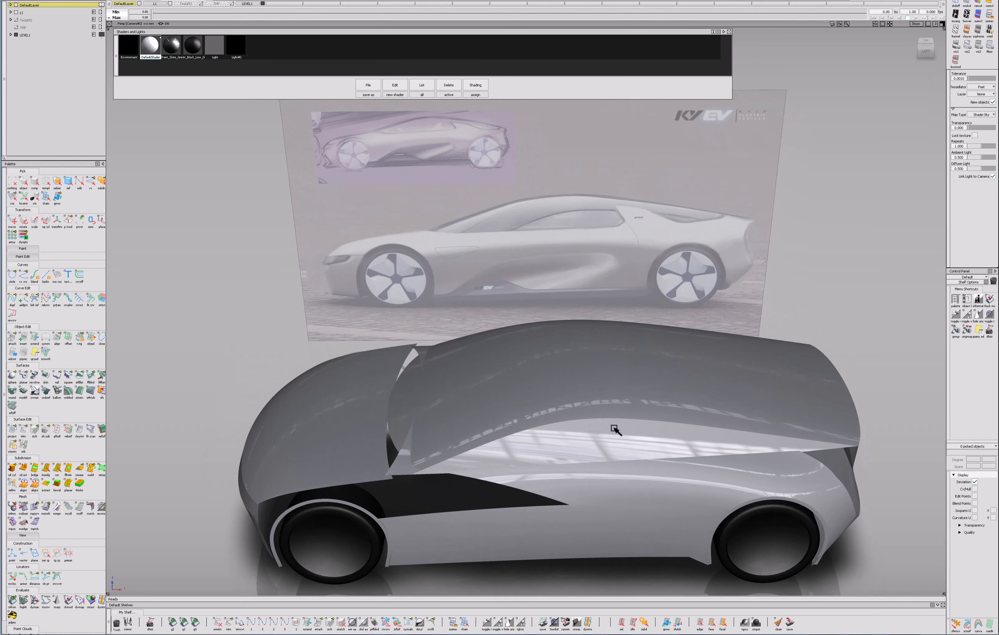
{"action": "left_click", "coordinate": [645, 447]}
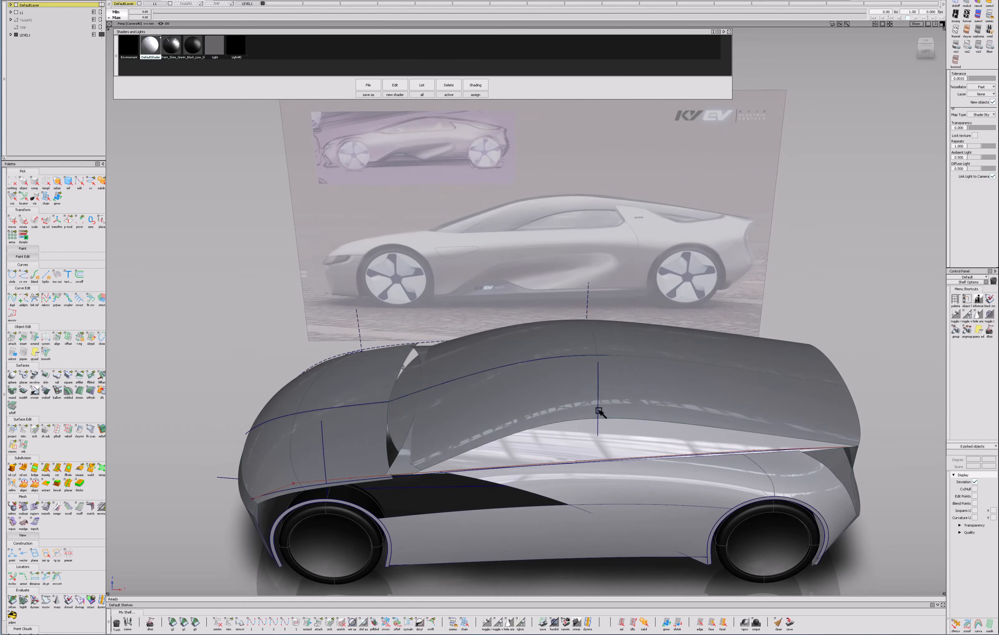
{"action": "middle_click_drag", "start_coordinate": [599, 426], "coordinate": [589, 381], "text": "alt+shift"}
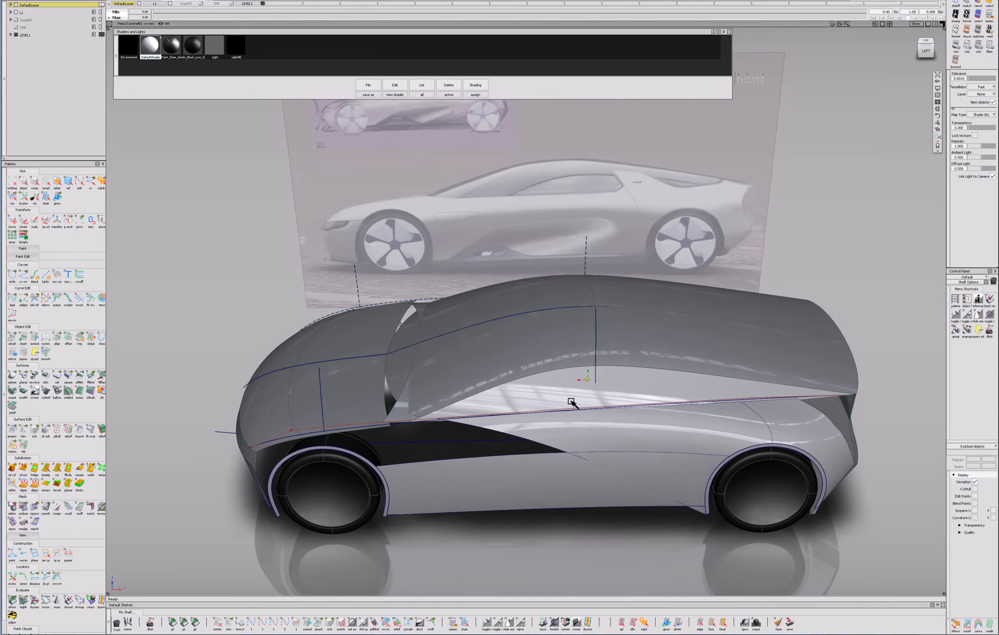
{"action": "left_click_drag", "start_coordinate": [572, 403], "coordinate": [640, 384], "text": "alt+shift"}
{"action": "right_click_drag", "start_coordinate": [639, 384], "coordinate": [631, 383], "text": "alt+shift"}
{"action": "left_click_drag", "start_coordinate": [631, 383], "coordinate": [652, 376], "text": "alt+shift"}
{"action": "middle_click_drag", "start_coordinate": [652, 376], "coordinate": [656, 365], "text": "alt+shift"}
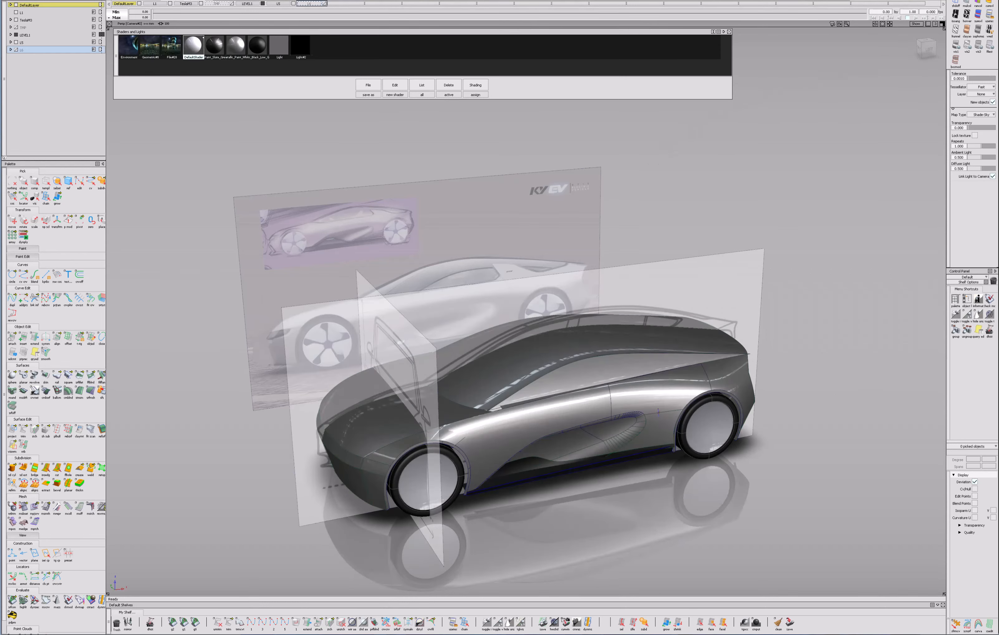
Isolate the side-view blueprint plane with the 2.87 m wheelbase for inspection and bring back all hidden objects.
{"action": "left_click_drag", "start_coordinate": [487, 407], "coordinate": [564, 348], "text": "alt+shift"}
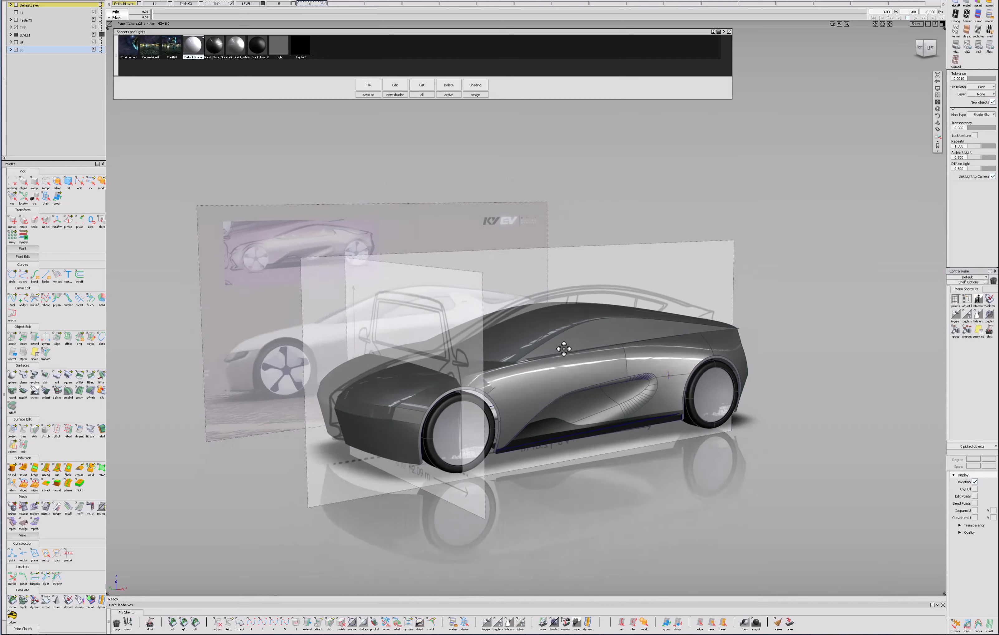
{"action": "middle_click_drag", "start_coordinate": [563, 348], "coordinate": [581, 305], "text": "alt+shift"}
{"action": "left_click_drag", "start_coordinate": [532, 338], "coordinate": [462, 378], "text": "alt+shift"}
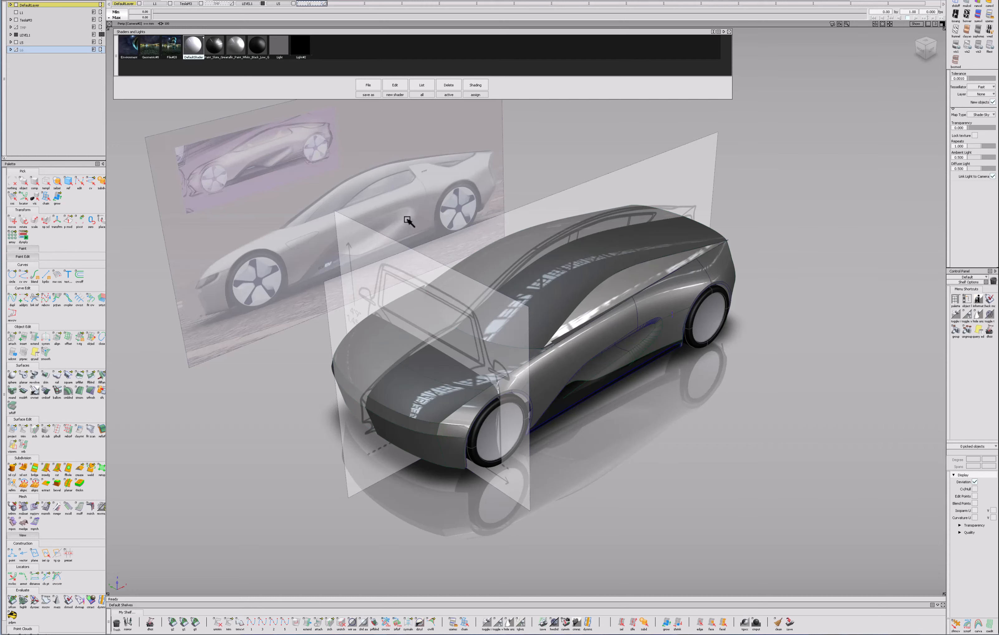
{"action": "left_click_drag", "start_coordinate": [651, 351], "coordinate": [677, 235], "text": "alt+shift"}
{"action": "left_click", "coordinate": [698, 188]}
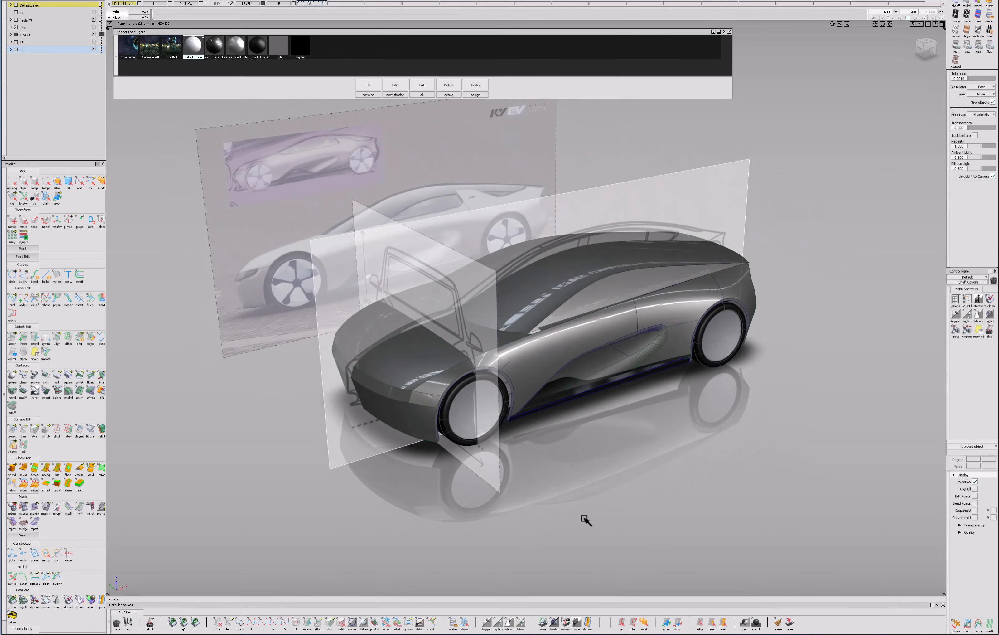
{"action": "left_click", "coordinate": [509, 622]}
{"action": "left_click_drag", "start_coordinate": [606, 412], "coordinate": [596, 295], "text": "alt+shift"}
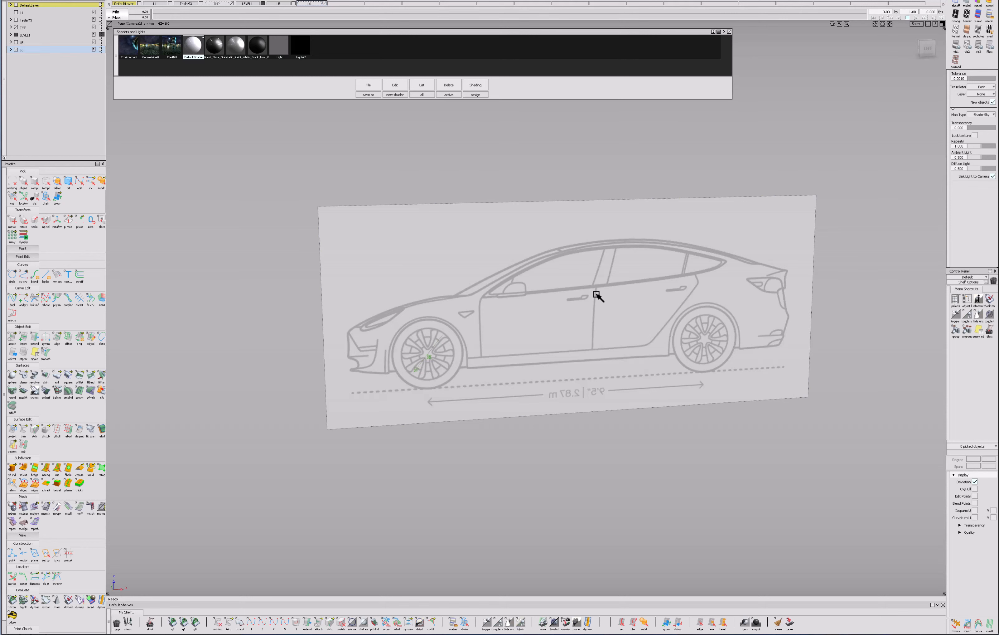
{"action": "mouse_move", "coordinate": [596, 295]}
{"action": "left_mouse_down", "text": "alt+shift"}
{"action": "mouse_move", "coordinate": [627, 301]}
{"action": "mouse_move", "coordinate": [609, 309]}
{"action": "left_mouse_up", "text": "alt+shift"}
{"action": "left_click", "coordinate": [519, 623]}
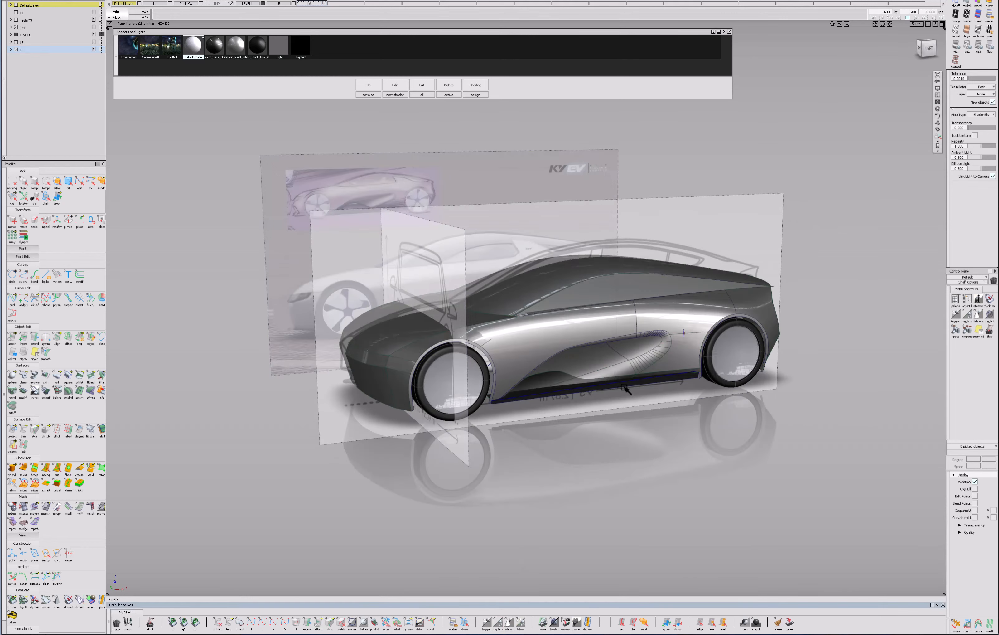
Examine how the car's side profile, roofline and wheels line up with the side blueprint from several angles.
{"action": "left_click_drag", "start_coordinate": [583, 366], "coordinate": [577, 371], "text": "alt+shift"}
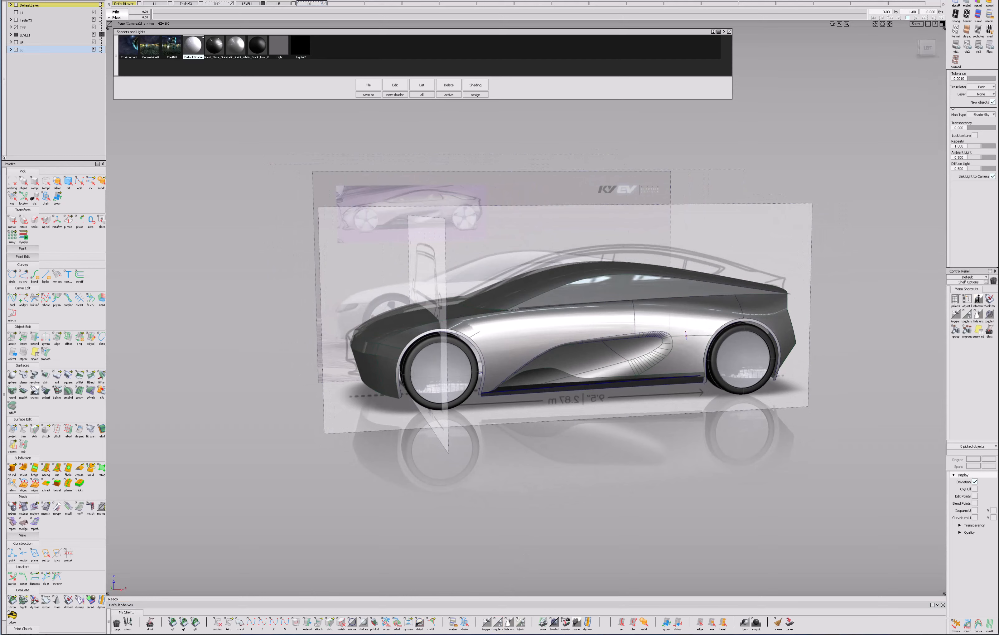
{"action": "left_click_drag", "start_coordinate": [682, 230], "coordinate": [414, 371], "text": "alt+shift"}
{"action": "left_click_drag", "start_coordinate": [512, 336], "coordinate": [577, 401], "text": "alt+shift"}
{"action": "left_click_drag", "start_coordinate": [696, 280], "coordinate": [629, 262], "text": "alt+shift"}
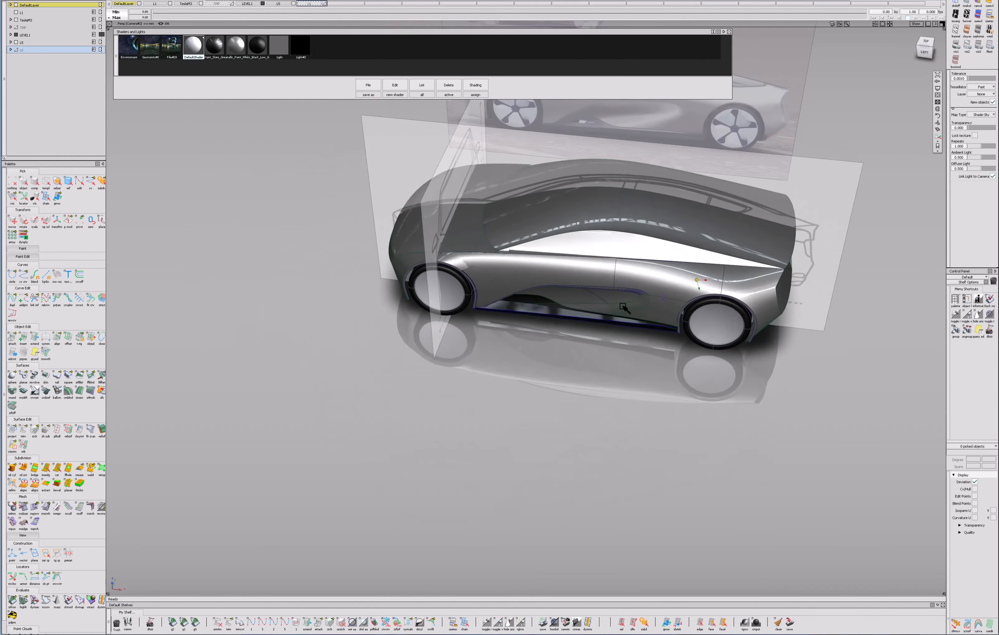
{"action": "right_click_drag", "start_coordinate": [629, 262], "coordinate": [746, 289], "text": "alt+shift"}
{"action": "left_click_drag", "start_coordinate": [746, 289], "coordinate": [668, 279], "text": "alt+shift"}
{"action": "left_click_drag", "start_coordinate": [562, 273], "coordinate": [622, 265], "text": "alt+shift"}
{"action": "right_click_drag", "start_coordinate": [622, 265], "coordinate": [621, 271], "text": "alt+shift"}
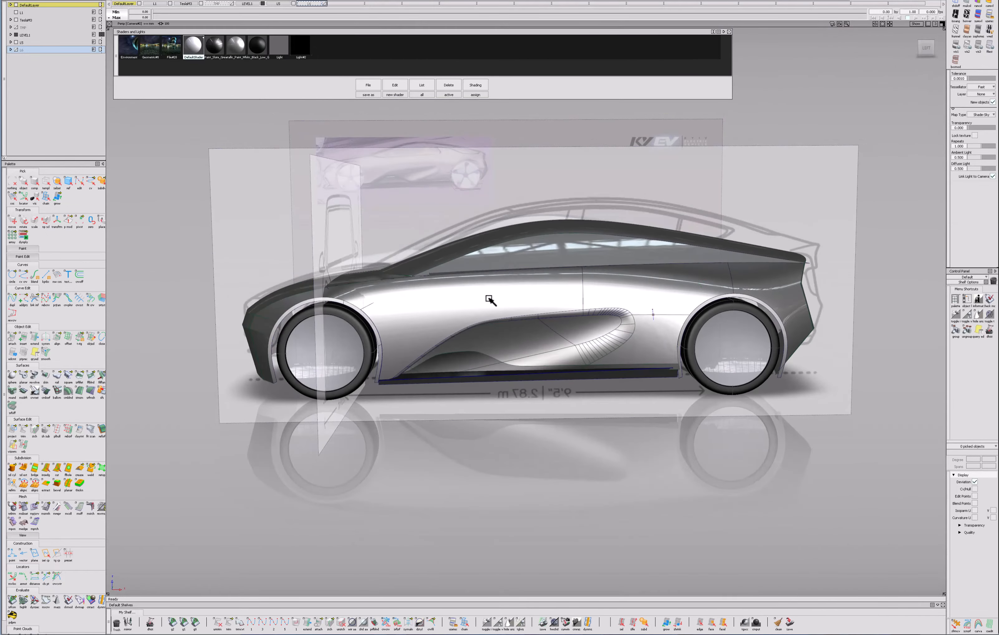
Pick the side surface just ahead of the rear wheel and turn on its control display.
{"action": "right_click_drag", "start_coordinate": [714, 288], "coordinate": [759, 284], "text": "alt+shift"}
{"action": "mouse_move", "coordinate": [759, 284]}
{"action": "left_mouse_down", "text": "alt+shift"}
{"action": "mouse_move", "coordinate": [760, 250]}
{"action": "mouse_move", "coordinate": [705, 283]}
{"action": "left_mouse_up", "text": "alt+shift"}
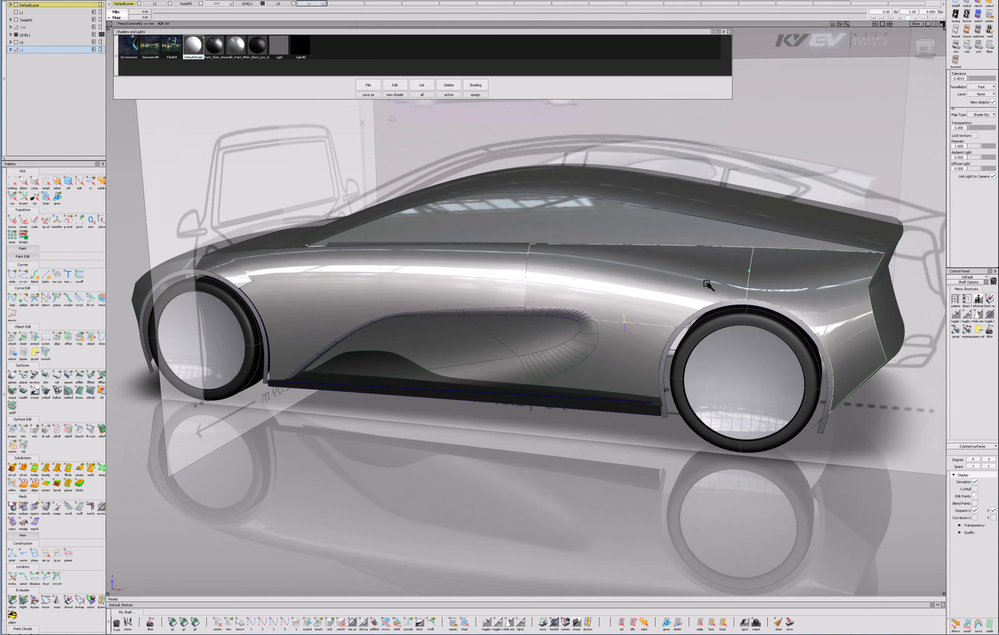
{"action": "mouse_move", "coordinate": [710, 328]}
{"action": "left_mouse_down", "text": "ctrl+shift"}
{"action": "mouse_move", "coordinate": [715, 271]}
{"action": "mouse_move", "coordinate": [732, 292]}
{"action": "left_mouse_up", "text": "ctrl+shift"}
{"action": "left_click", "coordinate": [687, 287]}
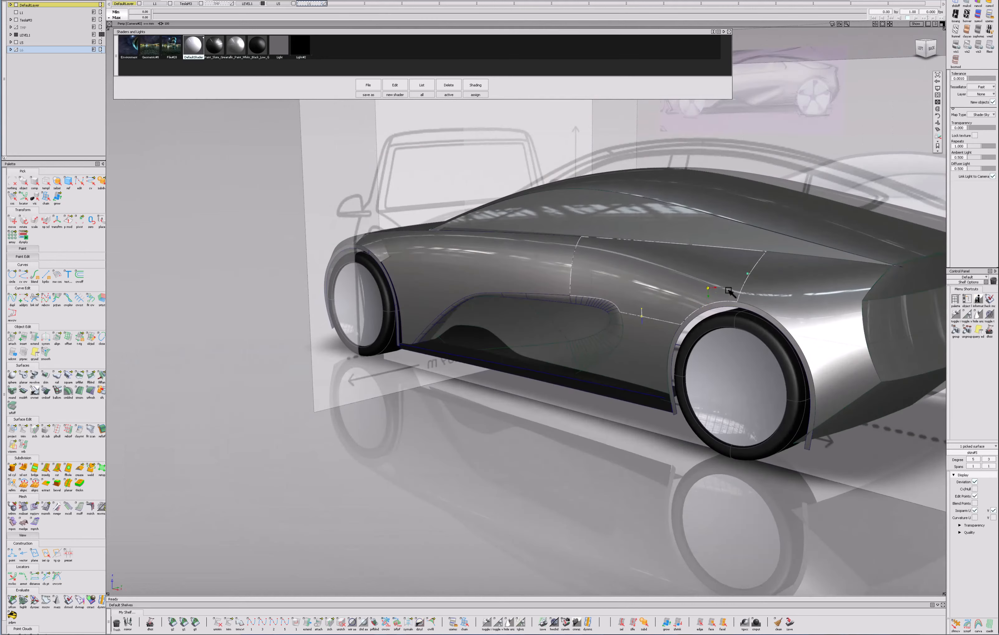
{"action": "right_click_drag", "start_coordinate": [732, 291], "coordinate": [776, 278], "text": "alt+shift"}
{"action": "middle_click_drag", "start_coordinate": [777, 279], "coordinate": [584, 285], "text": "alt+shift"}
{"action": "left_click_drag", "start_coordinate": [617, 277], "coordinate": [576, 279], "text": "alt+shift"}
{"action": "right_click_drag", "start_coordinate": [575, 279], "coordinate": [558, 282], "text": "ctrl+shift"}
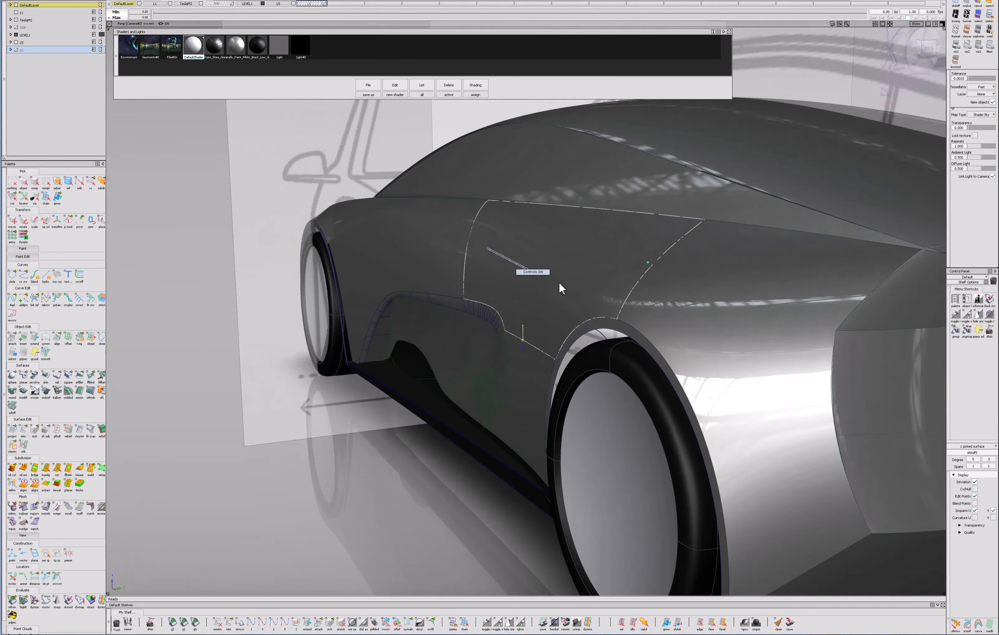
Show the control hull of the front body-side surface alongside the rear one.
{"action": "left_click_drag", "start_coordinate": [689, 298], "coordinate": [582, 301], "text": "alt+shift"}
{"action": "left_click_drag", "start_coordinate": [509, 297], "coordinate": [655, 315], "text": "alt+shift"}
{"action": "right_click_drag", "start_coordinate": [654, 315], "coordinate": [629, 322], "text": "alt+shift"}
{"action": "left_click_drag", "start_coordinate": [459, 248], "coordinate": [458, 221], "text": "ctrl+shift"}
{"action": "left_click", "coordinate": [346, 287]}
{"action": "right_click_drag", "start_coordinate": [436, 311], "coordinate": [421, 313], "text": "ctrl+shift"}
{"action": "left_click_drag", "start_coordinate": [421, 313], "coordinate": [459, 321], "text": "alt+shift"}
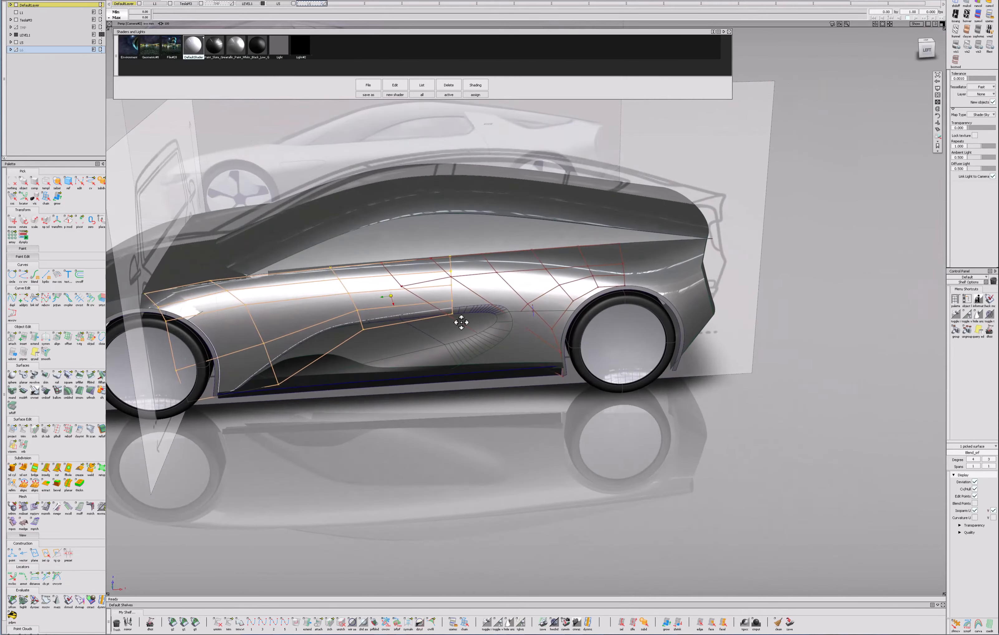
Turn off the side surfaces' control hulls and inspect the hull of the rear corner surface behind the wheel.
{"action": "middle_click_drag", "start_coordinate": [483, 318], "coordinate": [553, 314], "text": "alt+shift"}
{"action": "right_click_drag", "start_coordinate": [621, 301], "coordinate": [589, 306], "text": "ctrl+shift"}
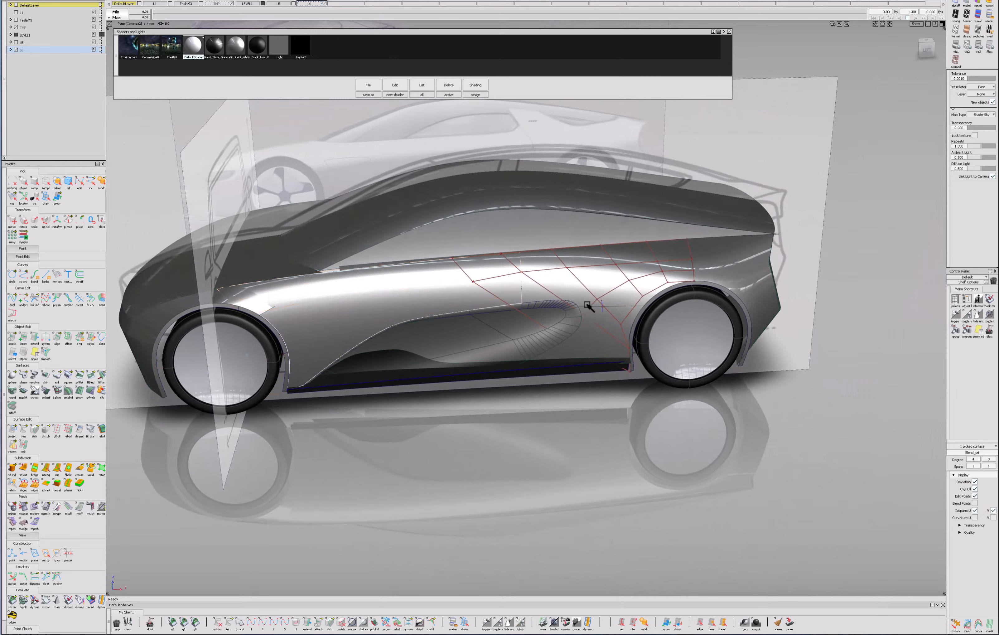
{"action": "left_click", "coordinate": [595, 286]}
{"action": "left_click_drag", "start_coordinate": [601, 274], "coordinate": [609, 241], "text": "ctrl+shift"}
{"action": "left_click", "coordinate": [723, 268]}
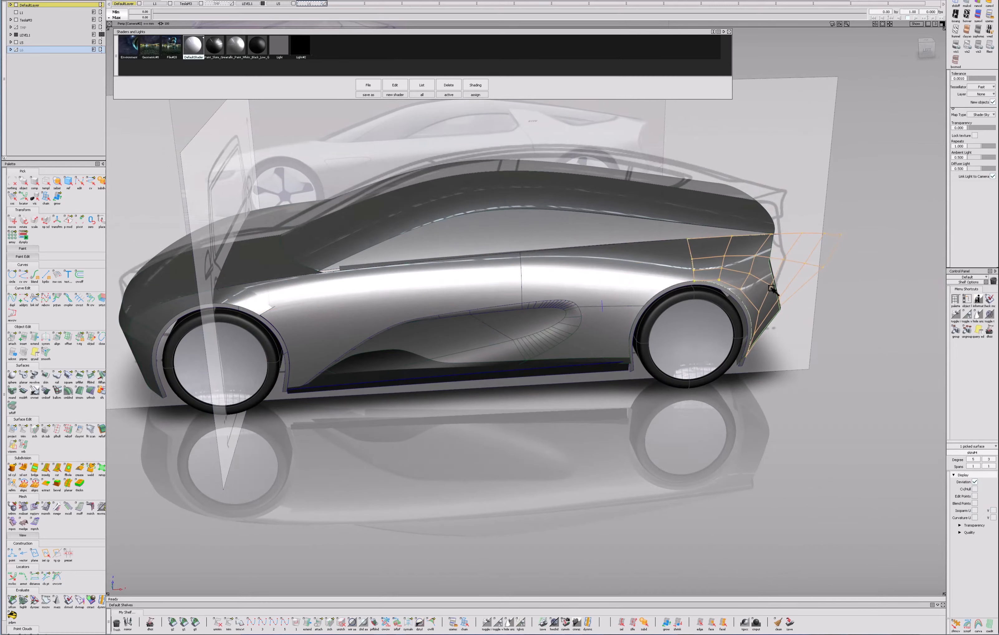
{"action": "left_click_drag", "start_coordinate": [728, 271], "coordinate": [766, 300], "text": "alt+shift"}
{"action": "left_click_drag", "start_coordinate": [638, 299], "coordinate": [635, 269], "text": "ctrl+shift"}
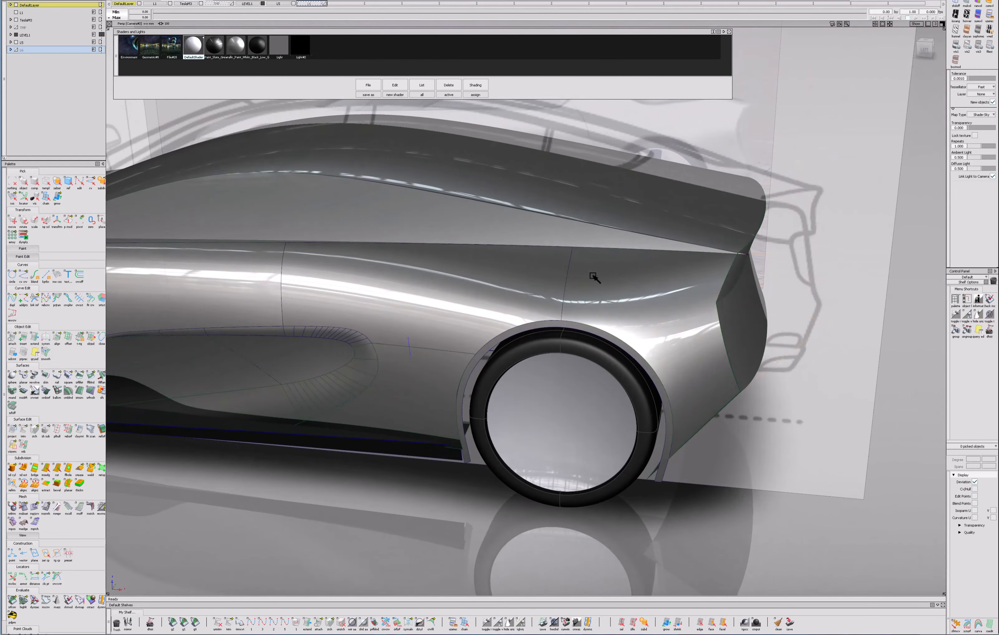
Pick the side surface ahead of the rear wheel and check its highlights from the front and side.
{"action": "left_click_drag", "start_coordinate": [458, 299], "coordinate": [612, 303], "text": "alt+shift"}
{"action": "left_click", "coordinate": [574, 298]}
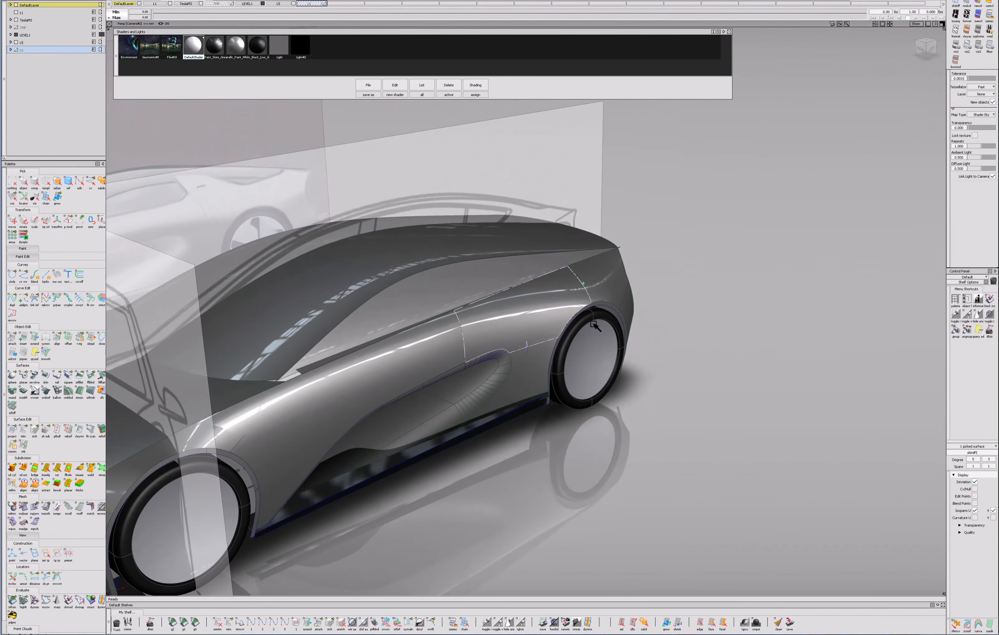
{"action": "left_click_drag", "start_coordinate": [593, 323], "coordinate": [598, 265], "text": "alt+shift"}
{"action": "right_click_drag", "start_coordinate": [598, 265], "coordinate": [526, 311], "text": "ctrl+shift"}
{"action": "middle_click_drag", "start_coordinate": [556, 269], "coordinate": [627, 263], "text": "alt+shift"}
{"action": "right_click_drag", "start_coordinate": [627, 263], "coordinate": [615, 291], "text": "alt+shift"}
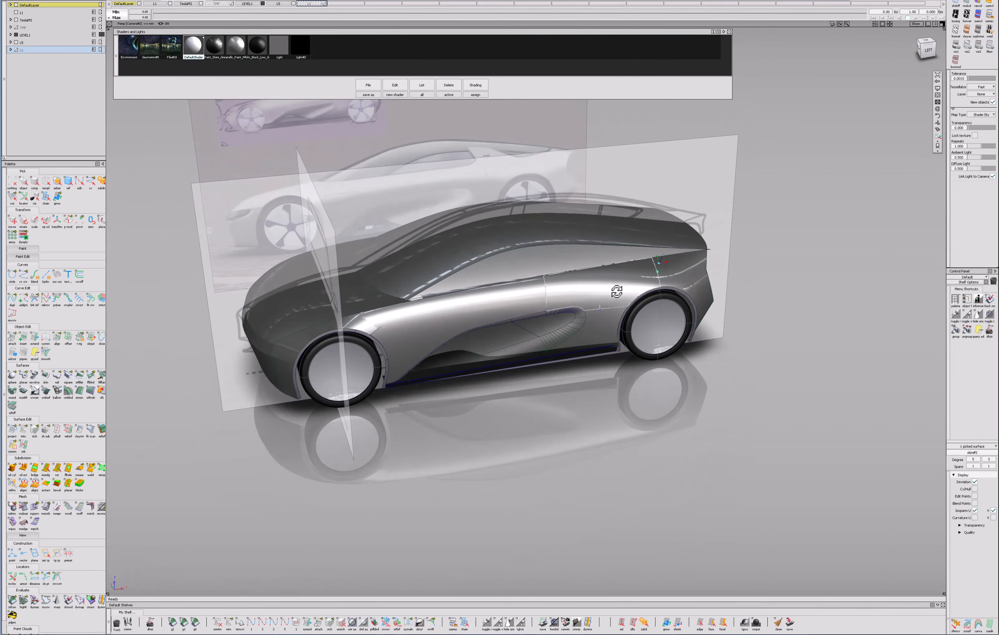
{"action": "left_click_drag", "start_coordinate": [635, 263], "coordinate": [591, 243], "text": "alt+shift"}
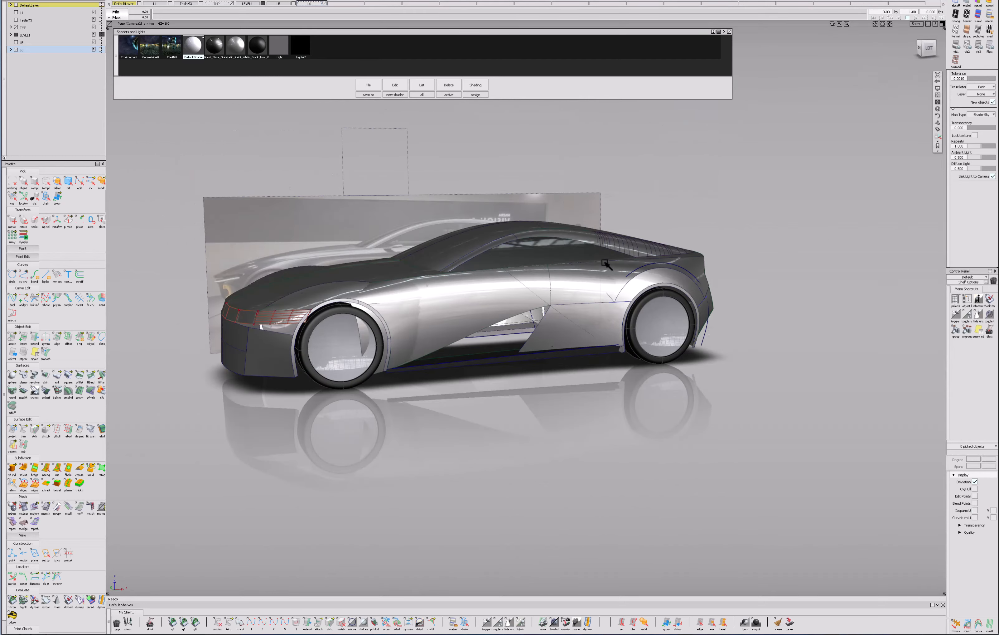
Compare the reshaped body with the angular lower-door cutout against the earlier body version in side view.
{"action": "left_click_drag", "start_coordinate": [605, 262], "coordinate": [601, 286], "text": "alt+shift"}
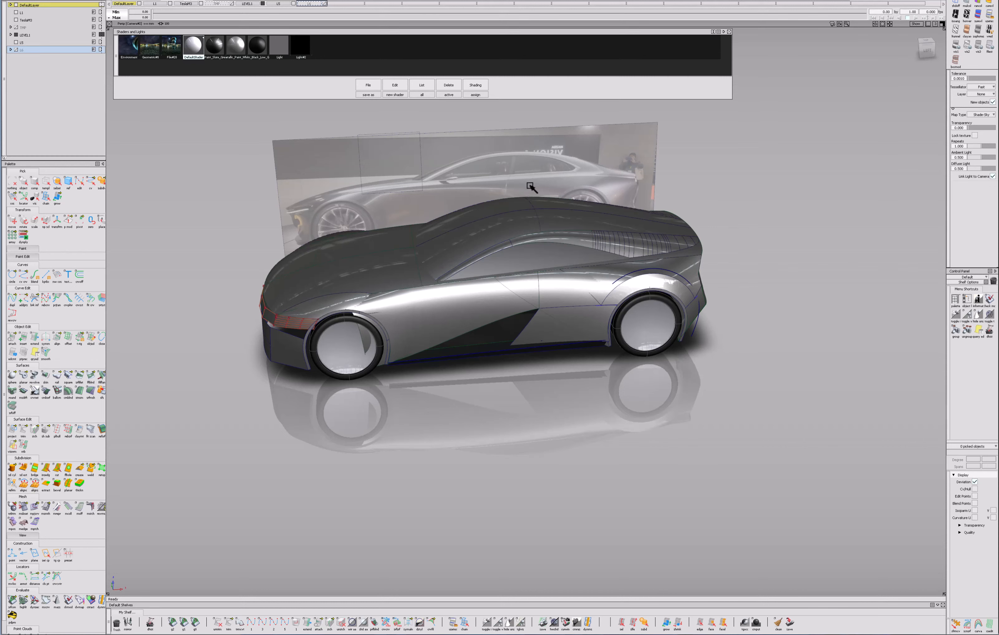
{"action": "left_click_drag", "start_coordinate": [476, 187], "coordinate": [659, 219], "text": "alt+shift"}
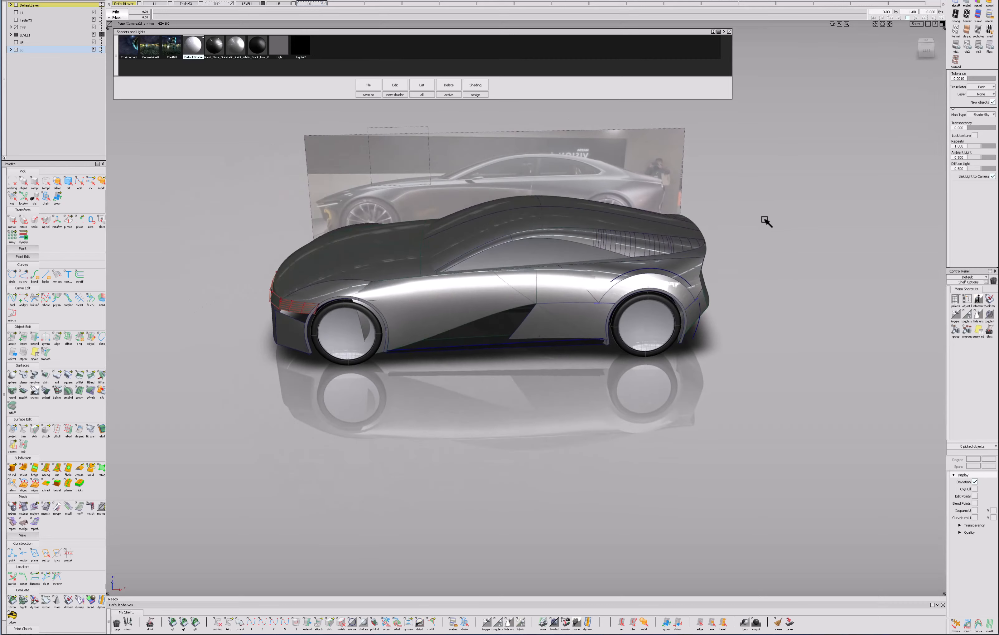
{"action": "left_click", "coordinate": [925, 50]}
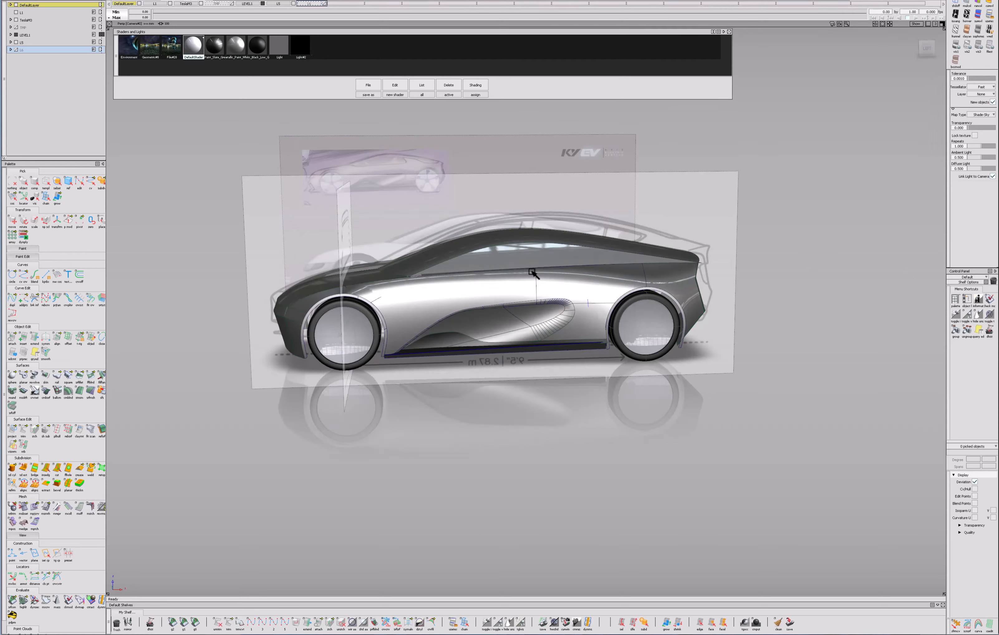
{"action": "left_click_drag", "start_coordinate": [428, 281], "coordinate": [413, 299], "text": "alt+shift"}
{"action": "left_click_drag", "start_coordinate": [600, 279], "coordinate": [596, 283], "text": "alt+shift"}
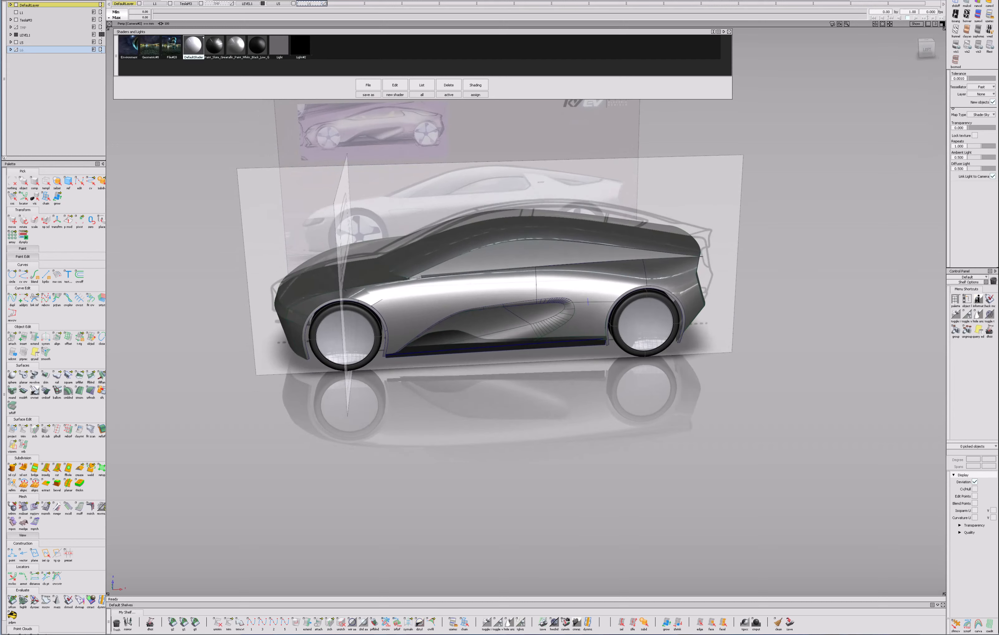
{"action": "mouse_move", "coordinate": [537, 296]}
{"action": "left_mouse_down", "text": "alt+shift"}
{"action": "mouse_move", "coordinate": [551, 282]}
{"action": "mouse_move", "coordinate": [548, 294]}
{"action": "left_mouse_up", "text": "alt+shift"}
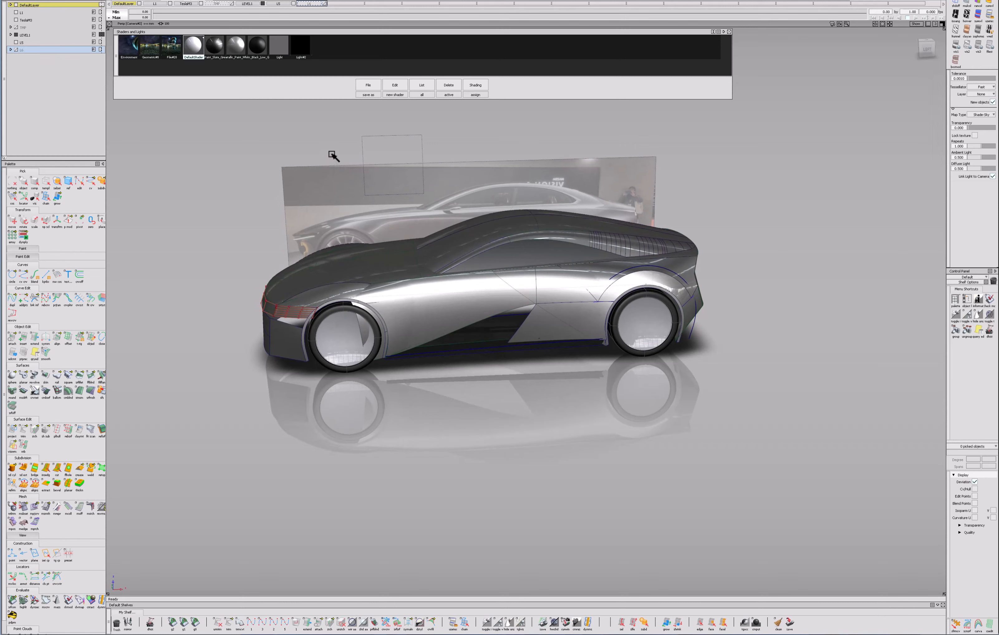
Pick the photo reference plane behind the car to point it out and clear the selection.
{"action": "left_click", "coordinate": [342, 186]}
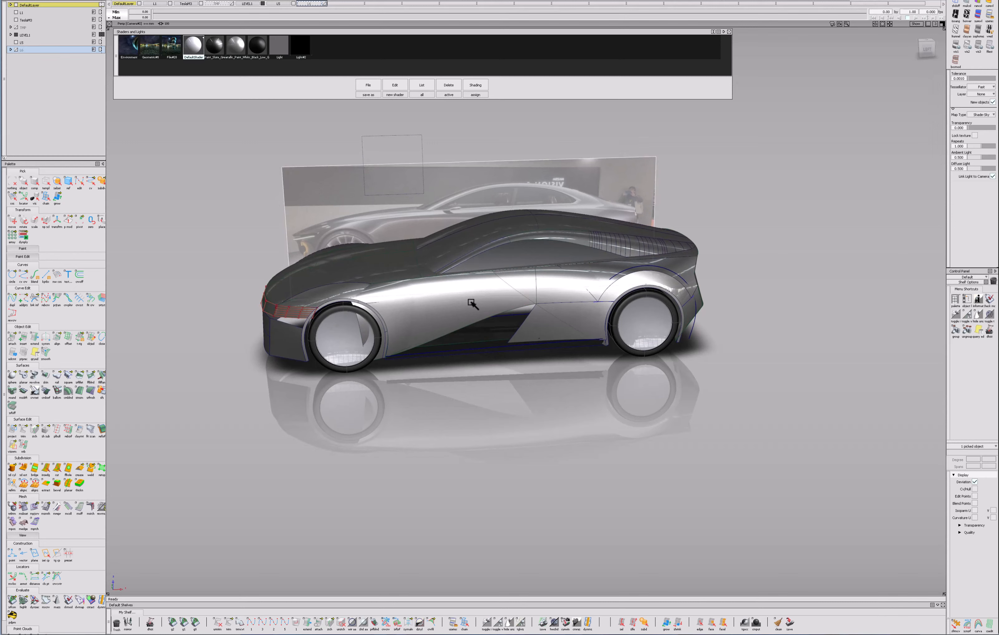
{"action": "left_click", "coordinate": [577, 199]}
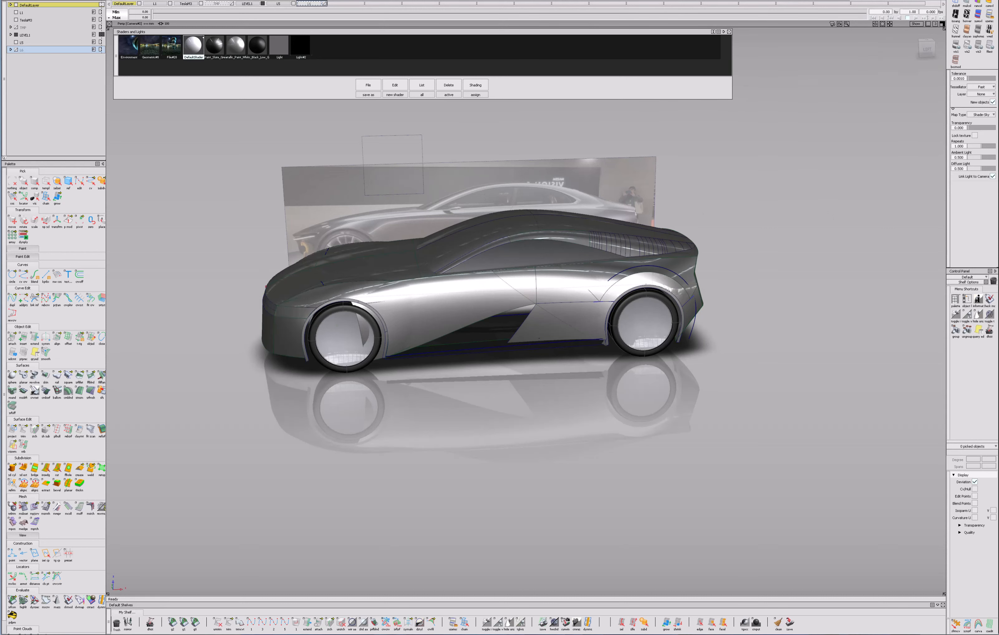
{"action": "key", "text": "ctrl+z"}
{"action": "key", "text": "ctrl+y"}
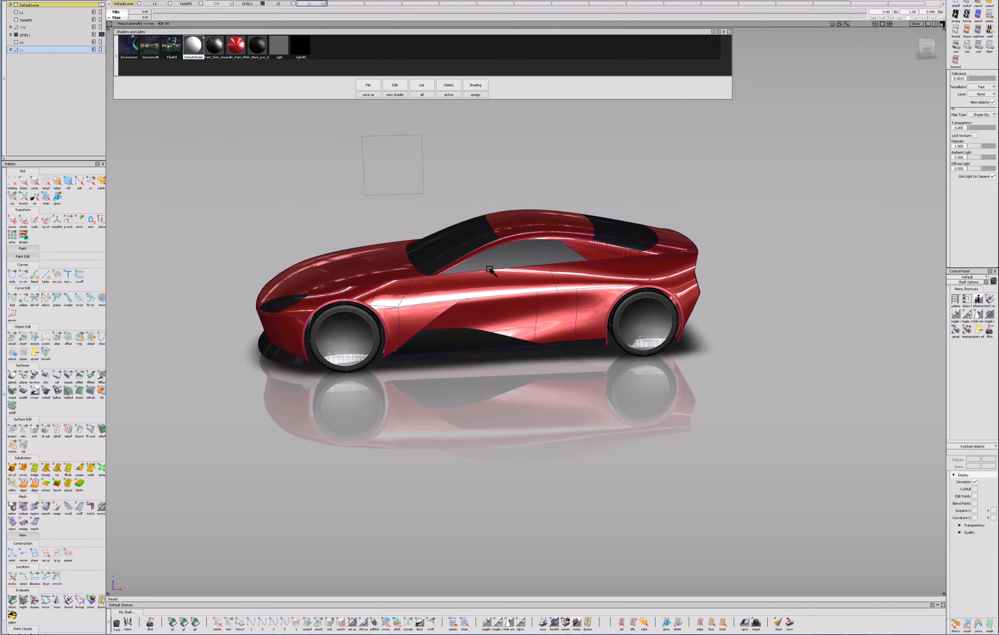
Examine the red-painted body with black glass and front splitter up close from the front three-quarter angle.
{"action": "left_click_drag", "start_coordinate": [478, 264], "coordinate": [716, 271], "text": "alt+shift"}
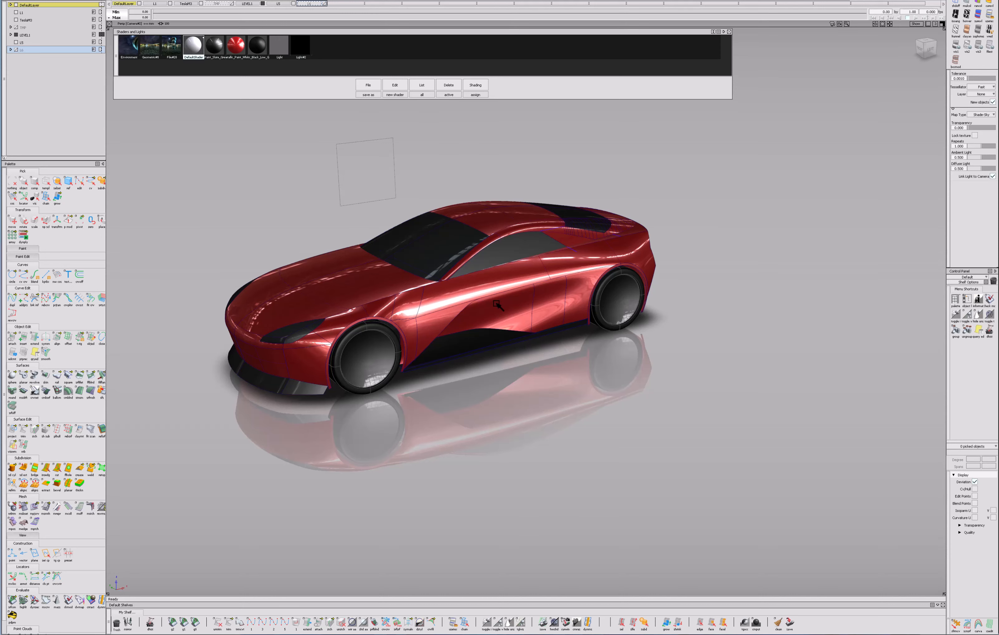
{"action": "scroll", "coordinate": [537, 305], "scroll_direction": "up", "scroll_amount": 3}
{"action": "left_click_drag", "start_coordinate": [547, 297], "coordinate": [618, 284], "text": "alt+shift"}
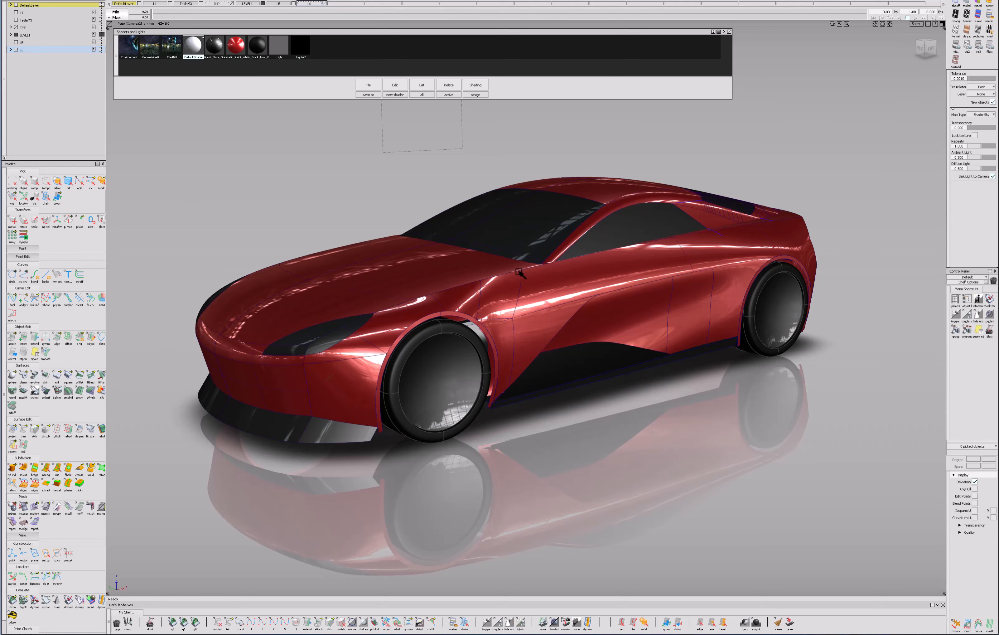
Bring up the photo viewer over the red car model and browse the shooting brake side and rear sketches.
{"action": "left_click_drag", "start_coordinate": [521, 274], "coordinate": [575, 299], "text": "alt+shift"}
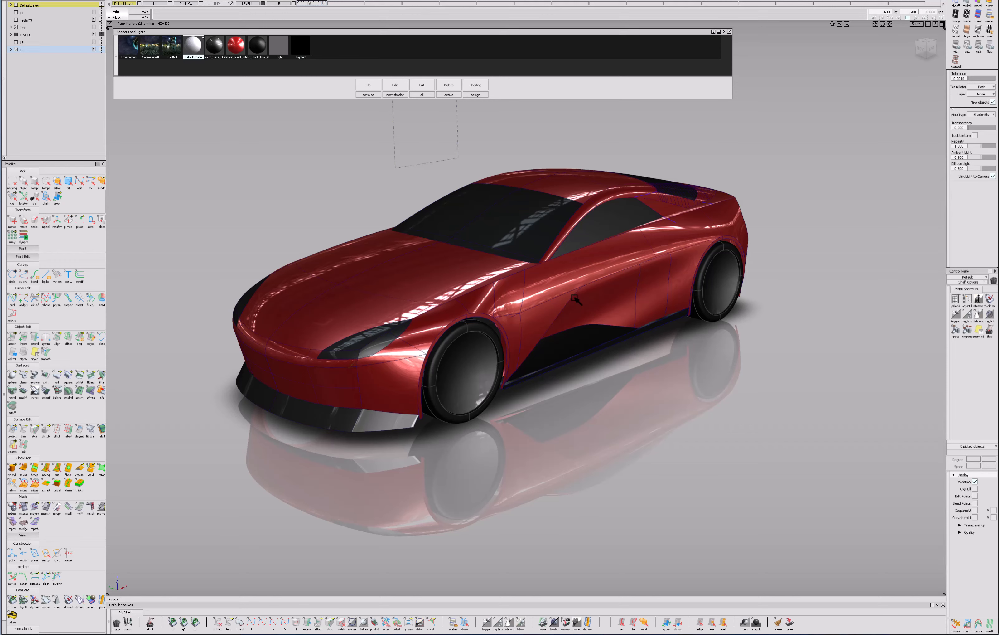
{"action": "left_click_drag", "start_coordinate": [551, 282], "coordinate": [420, 319], "text": "alt+shift"}
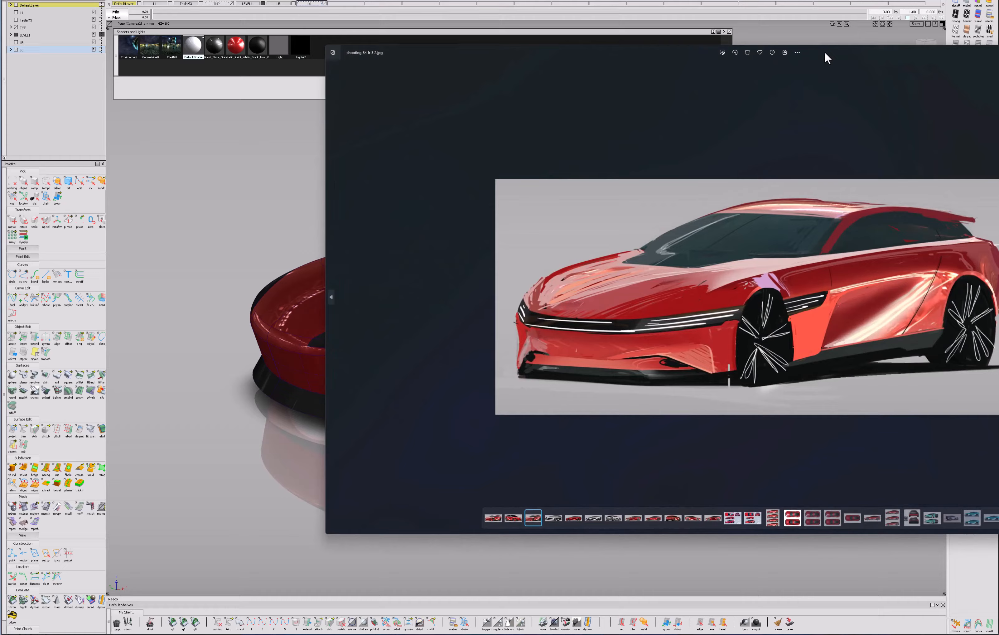
{"action": "left_click_drag", "start_coordinate": [825, 57], "coordinate": [608, 52]}
{"action": "key", "text": "Right"}
{"action": "key", "text": "Right"}
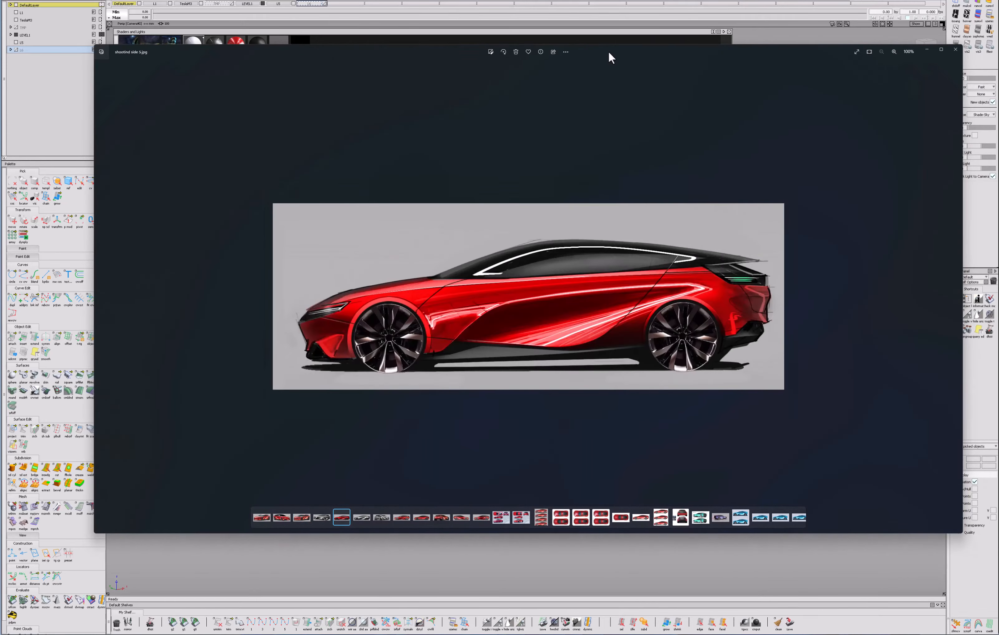
{"action": "key", "text": "Right"}
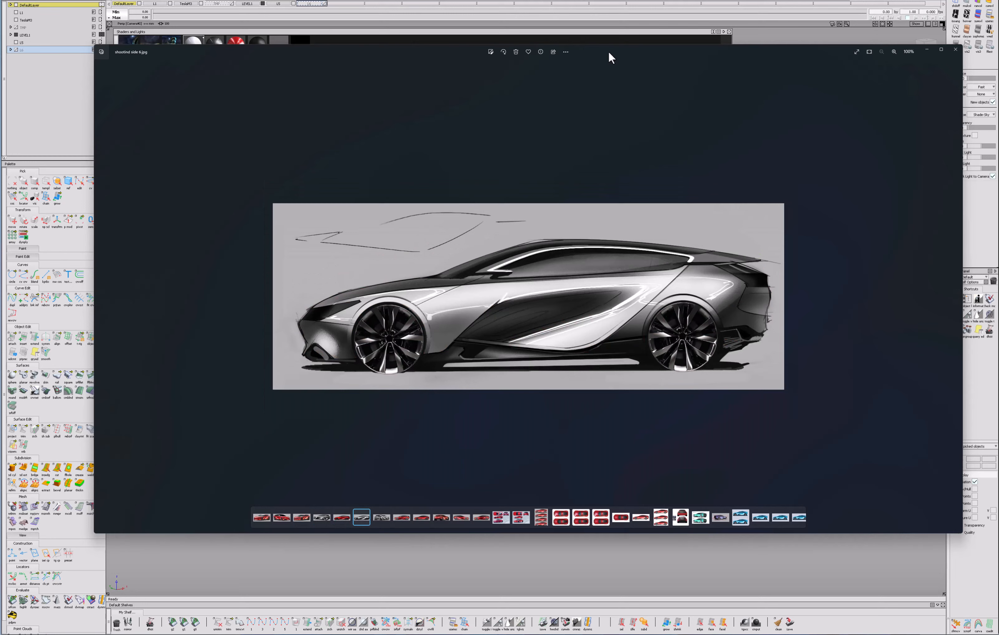
{"action": "key", "text": "Right"}
{"action": "key", "text": "Right"}
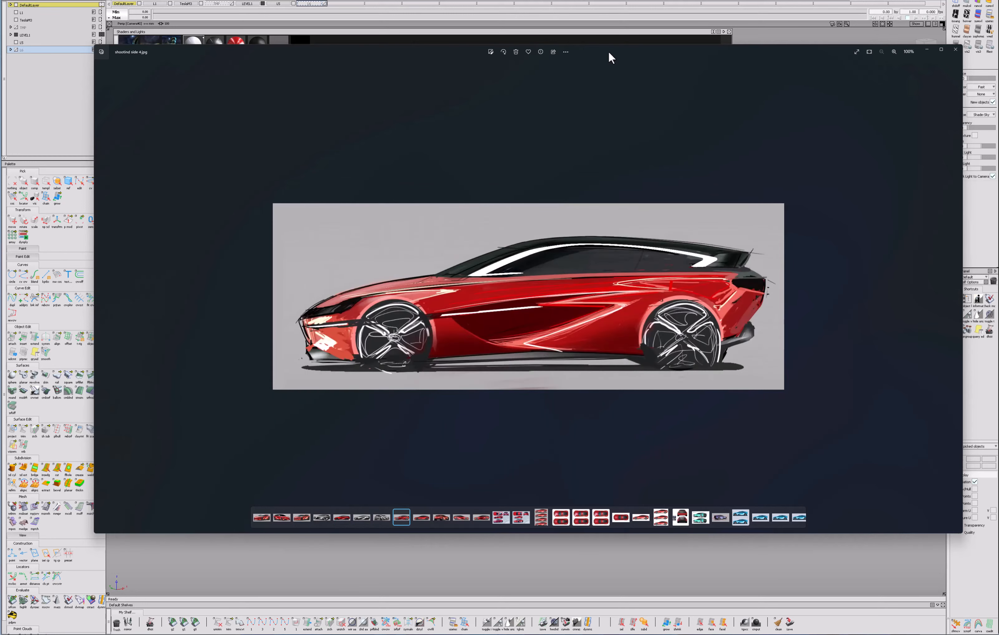
{"action": "key", "text": "Right"}
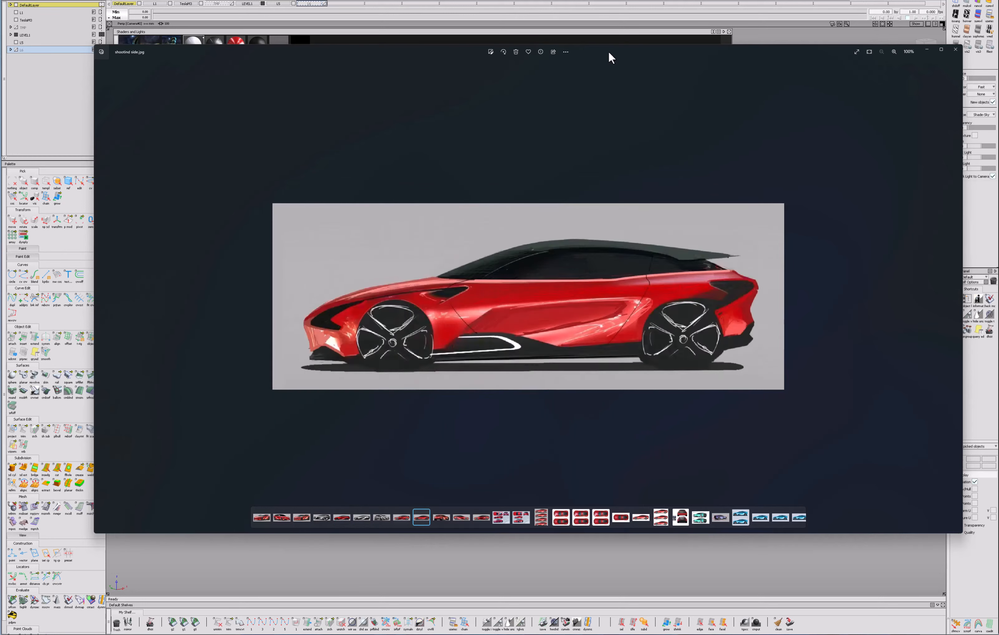
{"action": "key", "text": "Right"}
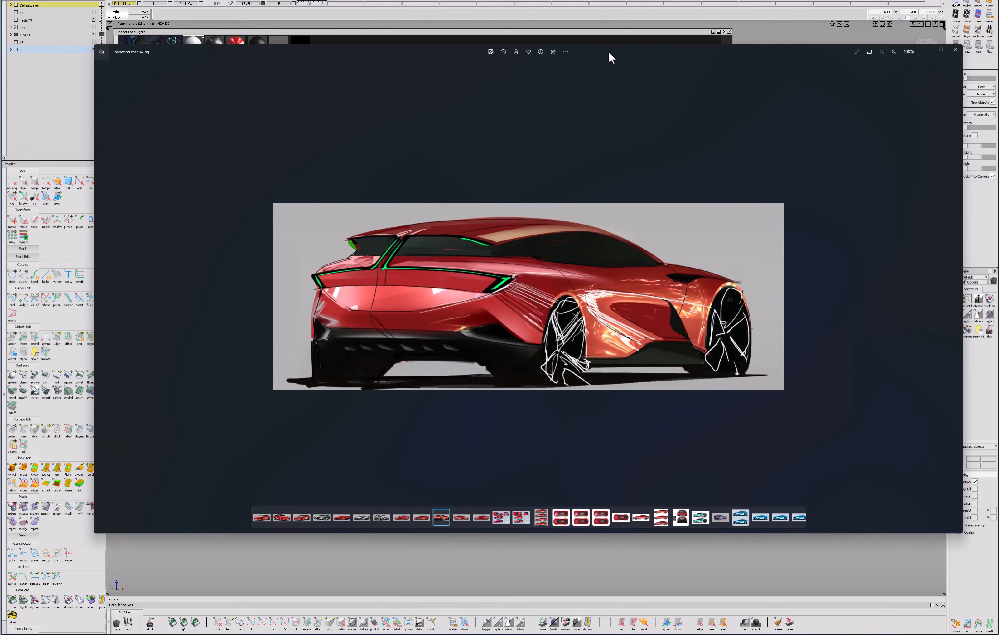
{"action": "key", "text": "Right"}
{"action": "key", "text": "Right"}
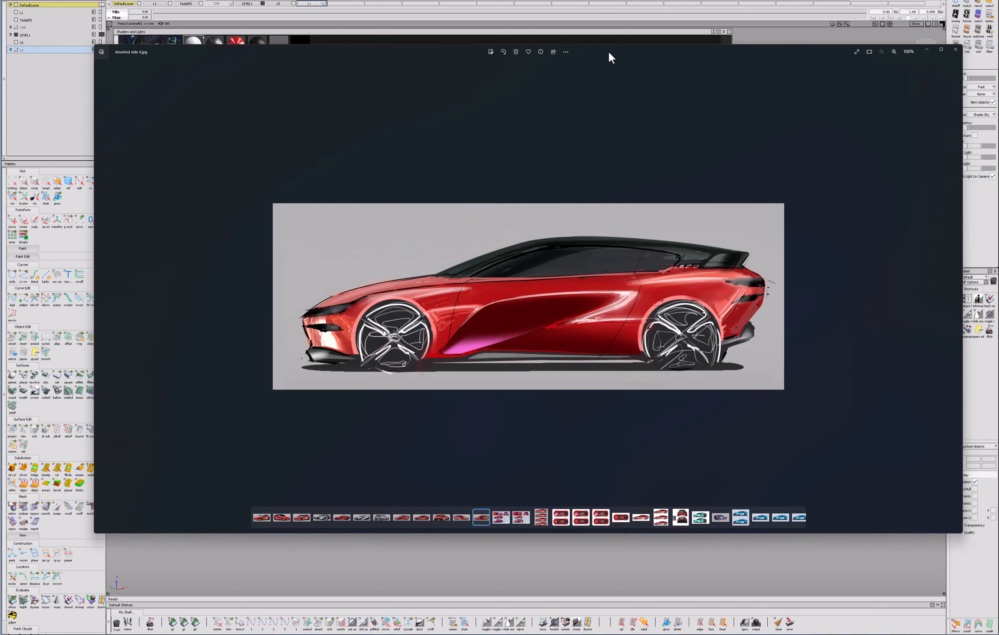
Compare the shooting brake side sketch with the two multi-view design sheets of the red coupe.
{"action": "key", "text": "Right"}
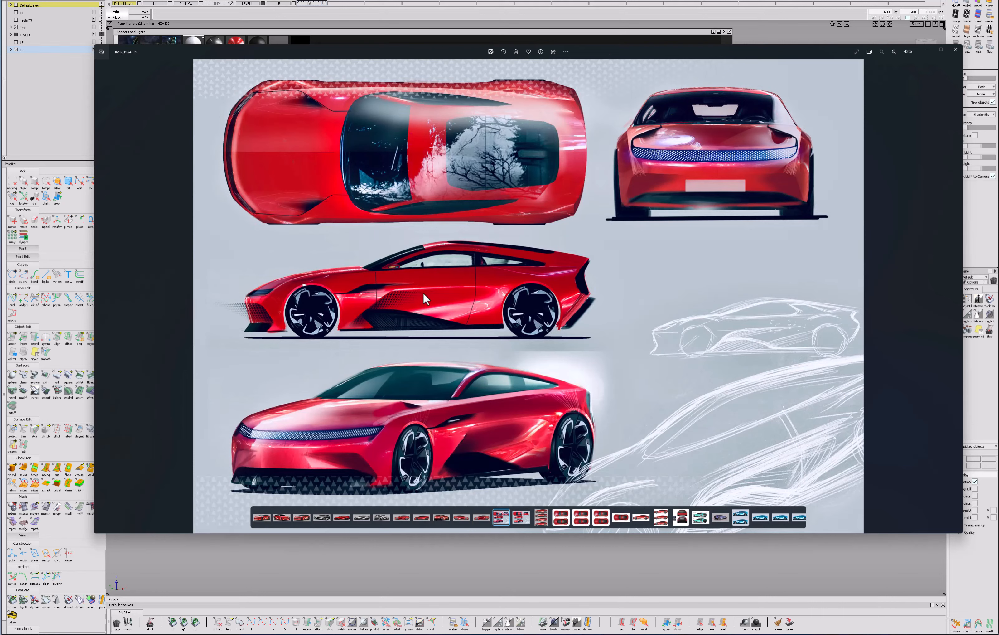
{"action": "key", "text": "Left"}
{"action": "key", "text": "Left"}
{"action": "key", "text": "Left"}
{"action": "key", "text": "Left"}
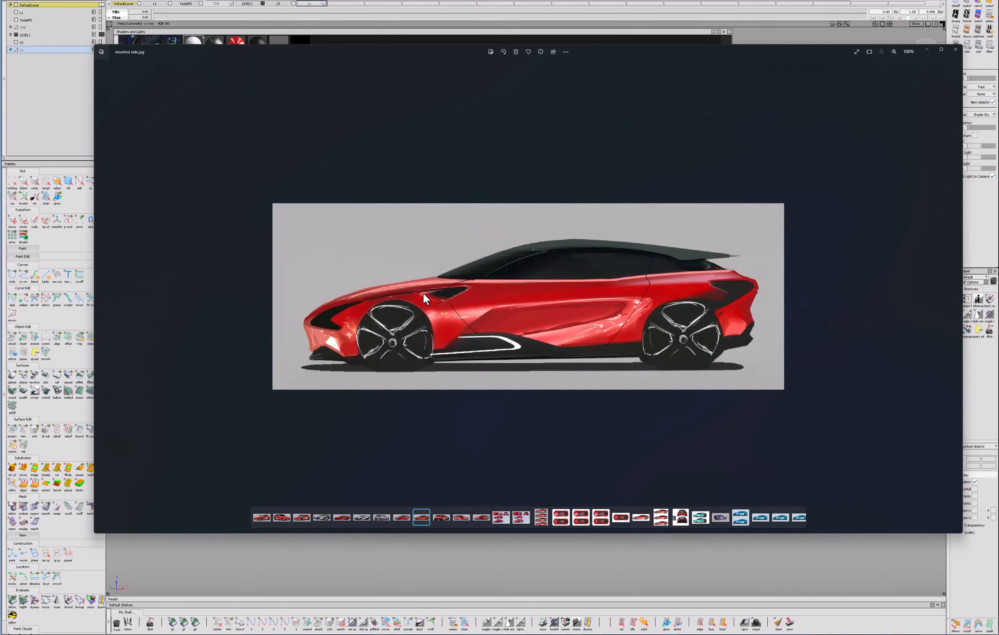
{"action": "key", "text": "Right"}
{"action": "key", "text": "Right"}
{"action": "key", "text": "Right"}
{"action": "key", "text": "Right"}
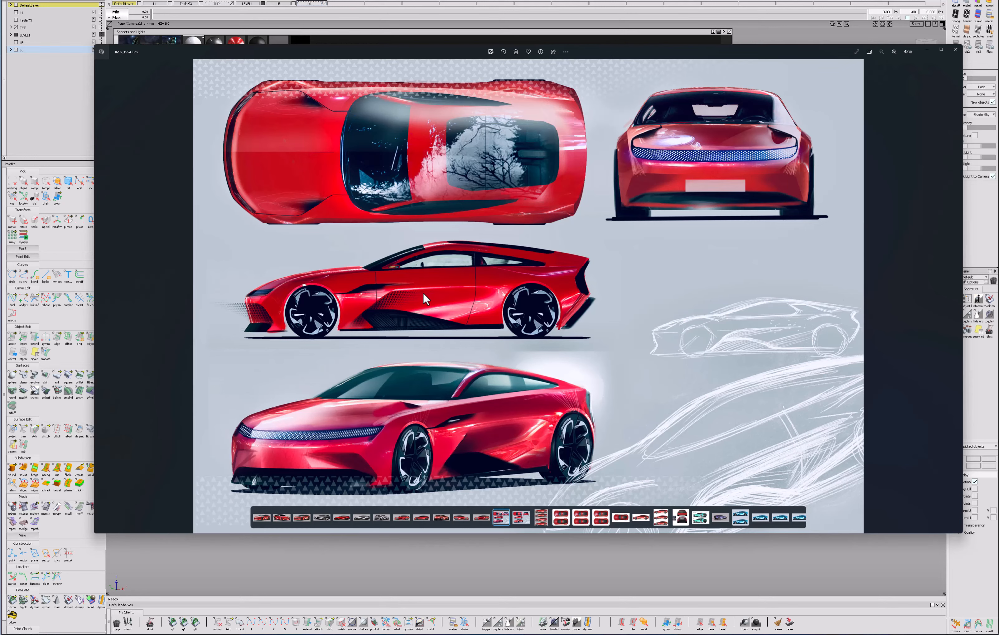
{"action": "key", "text": "Right"}
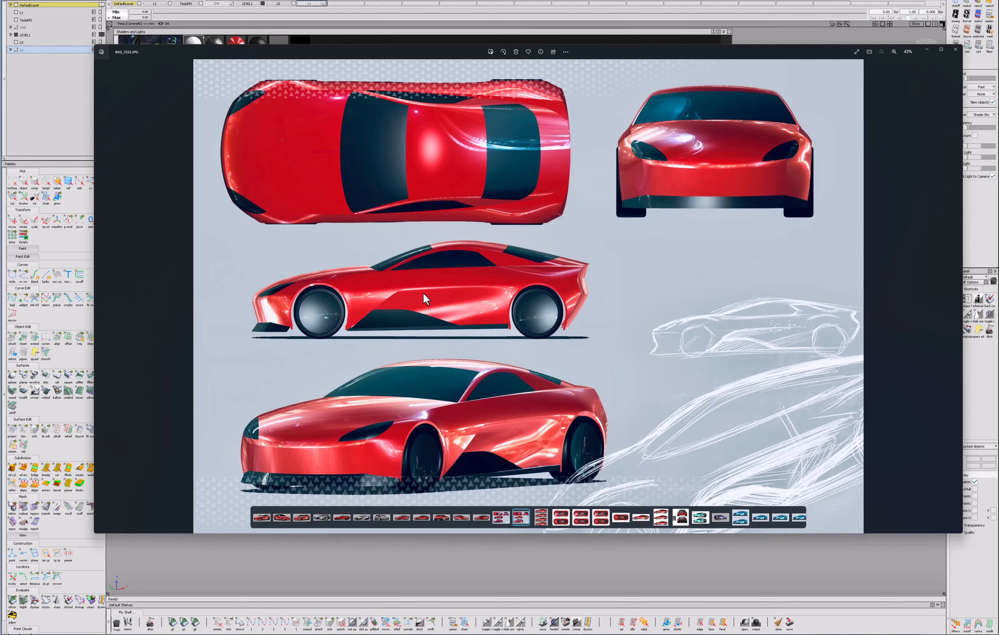
{"action": "key", "text": "Left"}
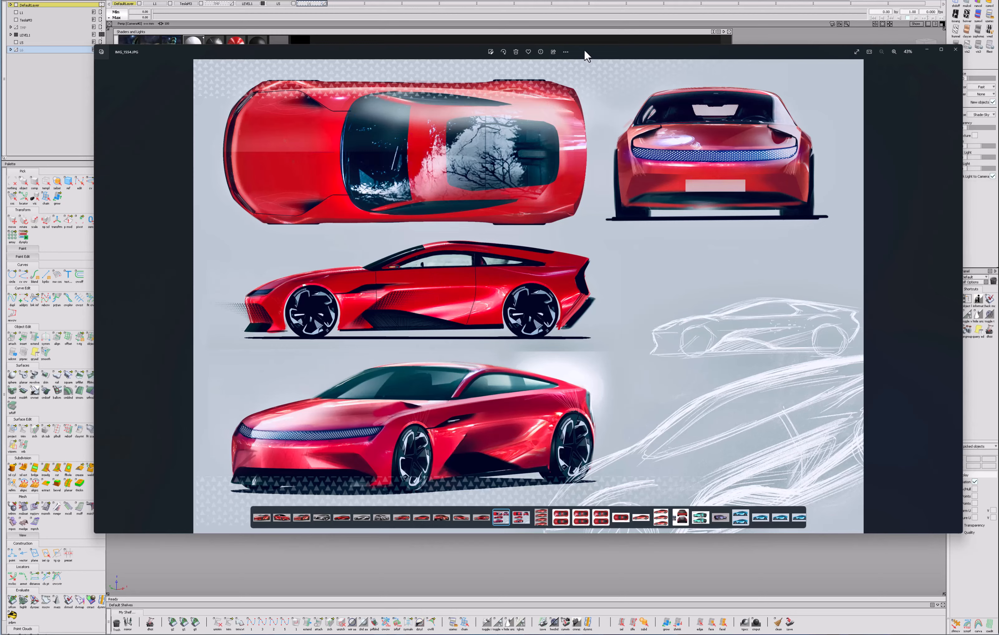
Move the photo viewer off the modeling window and examine the red long-roof body from the side and front three-quarter.
{"action": "left_click_drag", "start_coordinate": [584, 51], "coordinate": [998, 63]}
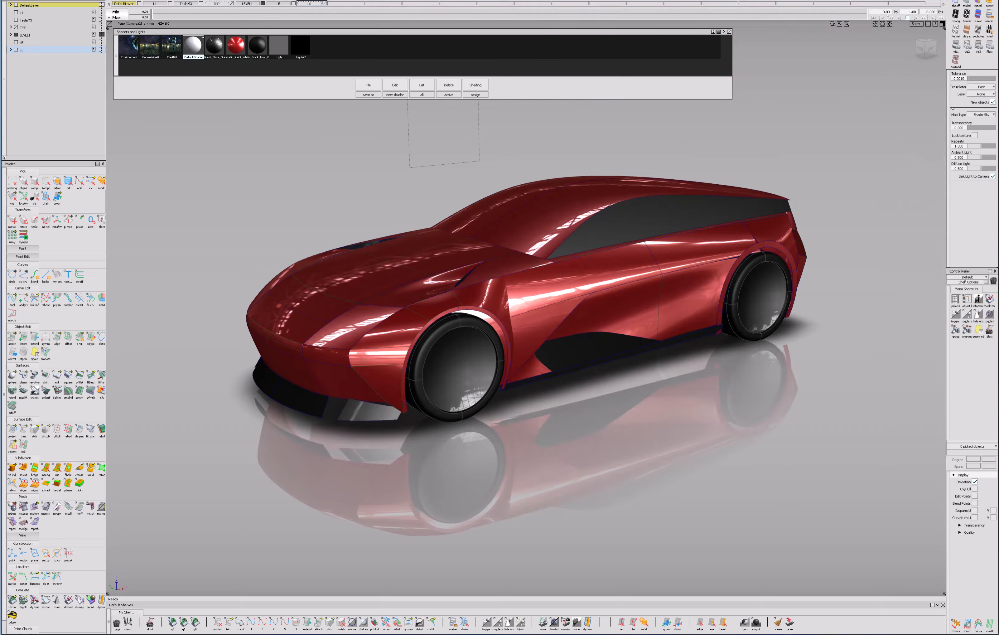
{"action": "left_click_drag", "start_coordinate": [710, 292], "coordinate": [702, 316], "text": "alt+shift"}
{"action": "middle_click_drag", "start_coordinate": [702, 317], "coordinate": [636, 323], "text": "alt+shift"}
{"action": "mouse_move", "coordinate": [998, 94]}
{"action": "left_mouse_down"}
{"action": "mouse_move", "coordinate": [777, 93]}
{"action": "mouse_move", "coordinate": [998, 94]}
{"action": "left_mouse_up"}
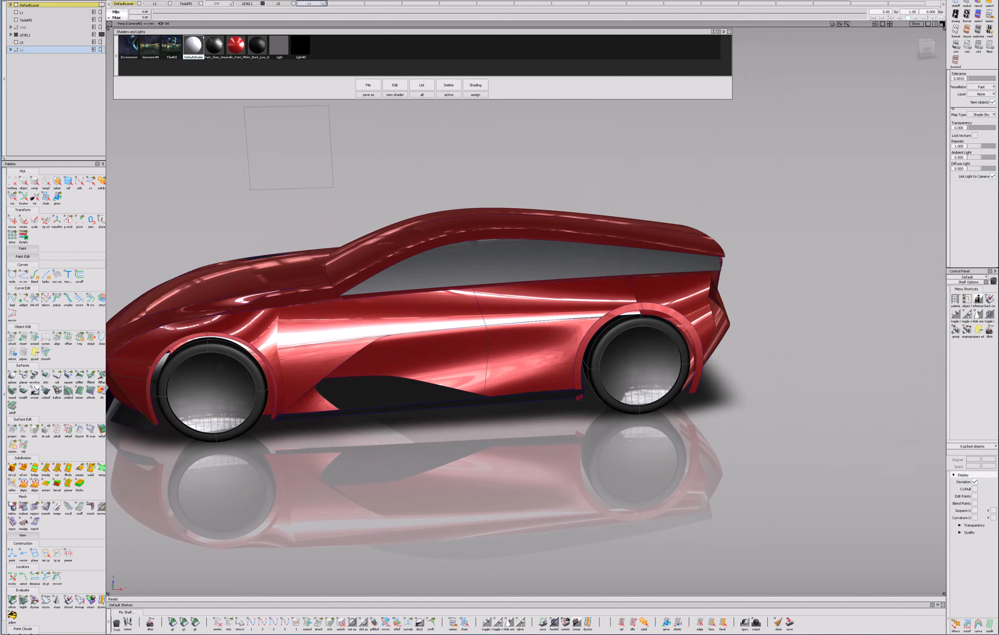
{"action": "middle_click_drag", "start_coordinate": [462, 342], "coordinate": [667, 276], "text": "alt+shift"}
{"action": "left_click_drag", "start_coordinate": [667, 276], "coordinate": [689, 300], "text": "alt+shift"}
{"action": "middle_click_drag", "start_coordinate": [689, 301], "coordinate": [686, 297], "text": "alt+shift"}
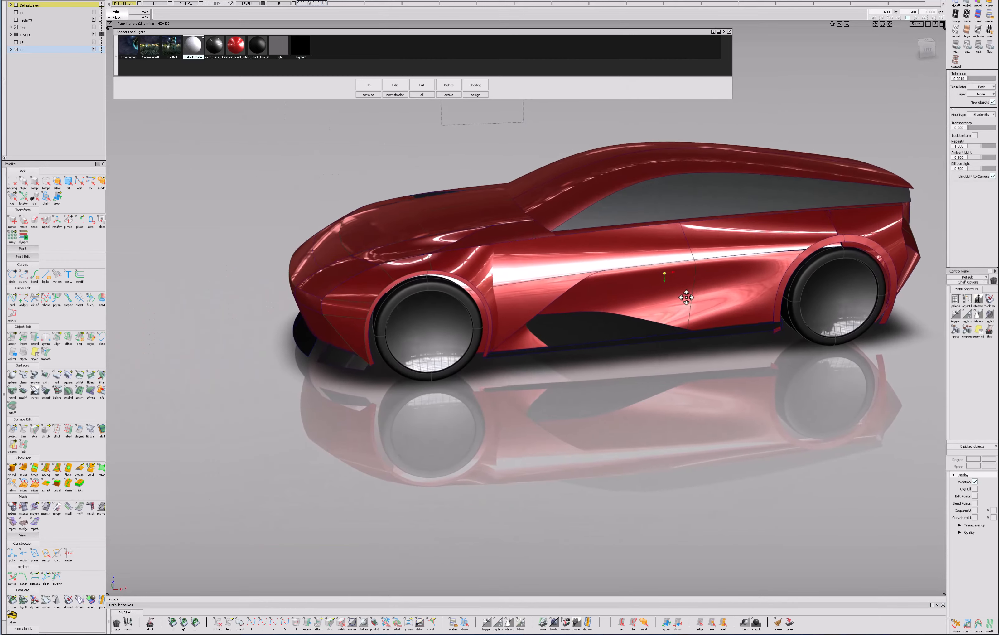
Examine the red long-roof version with the black front grille from the front three-quarter, above and side.
{"action": "left_click_drag", "start_coordinate": [686, 297], "coordinate": [505, 278], "text": "alt+shift"}
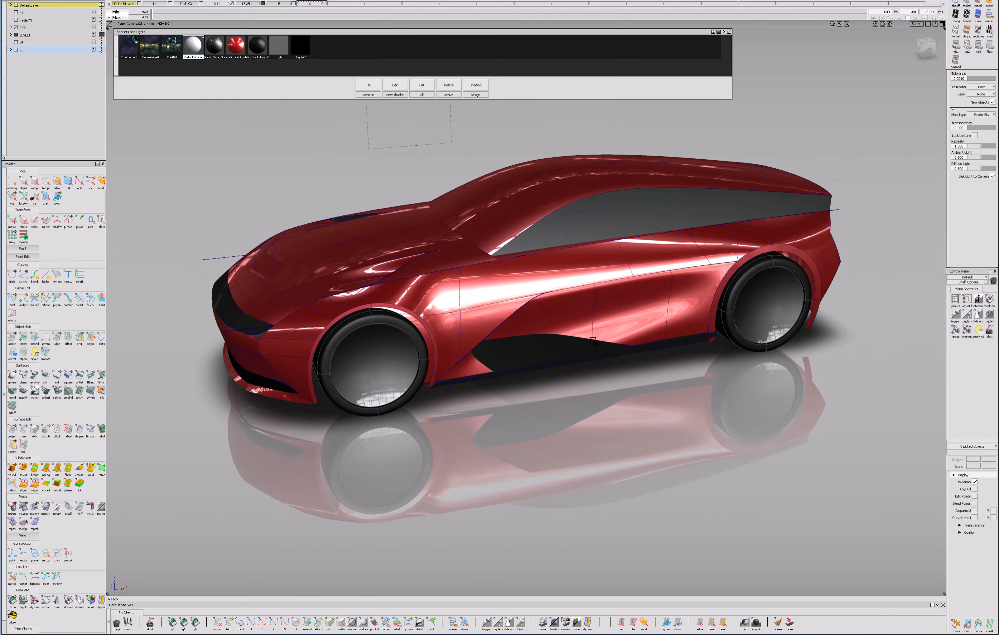
{"action": "mouse_move", "coordinate": [514, 319]}
{"action": "left_mouse_down", "text": "alt+shift"}
{"action": "mouse_move", "coordinate": [495, 326]}
{"action": "mouse_move", "coordinate": [605, 369]}
{"action": "left_mouse_up", "text": "alt+shift"}
{"action": "left_click_drag", "start_coordinate": [613, 359], "coordinate": [491, 300], "text": "ctrl+shift"}
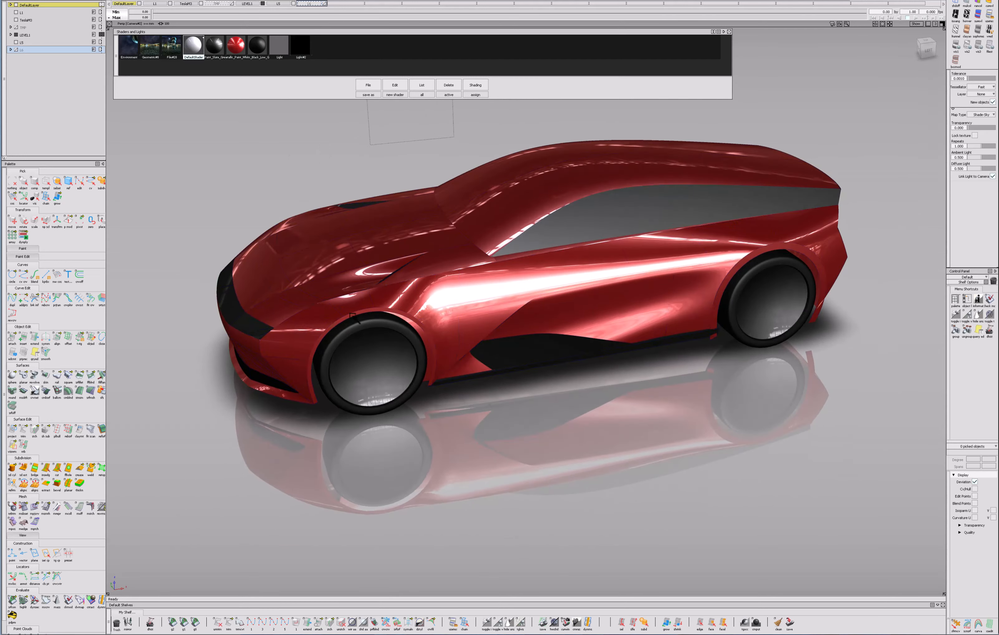
{"action": "left_click_drag", "start_coordinate": [352, 315], "coordinate": [436, 330], "text": "alt+shift"}
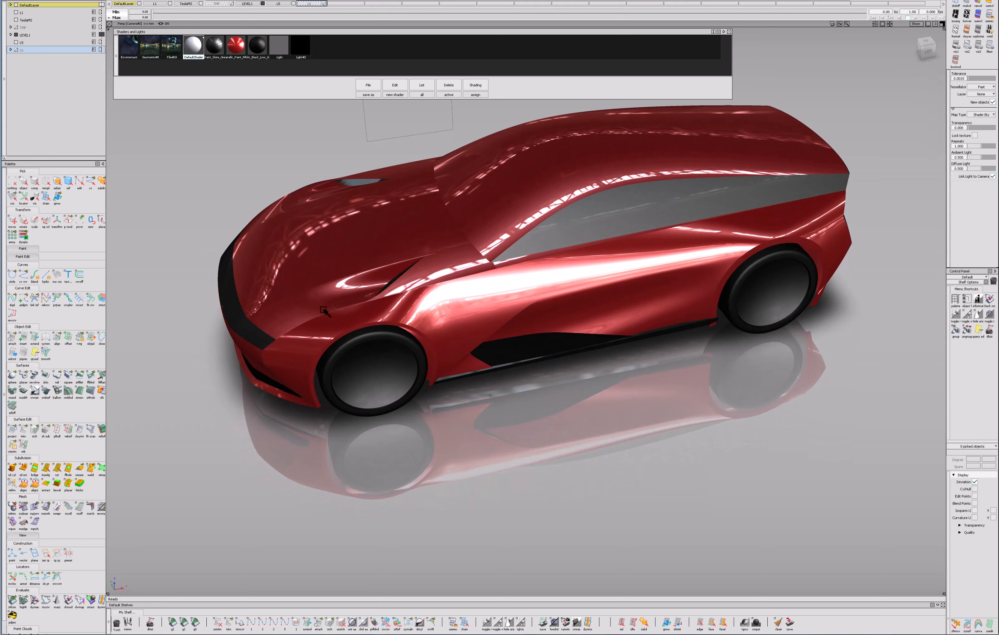
{"action": "left_click_drag", "start_coordinate": [550, 290], "coordinate": [591, 201], "text": "alt+shift"}
{"action": "middle_click_drag", "start_coordinate": [665, 261], "coordinate": [423, 294], "text": "alt+shift"}
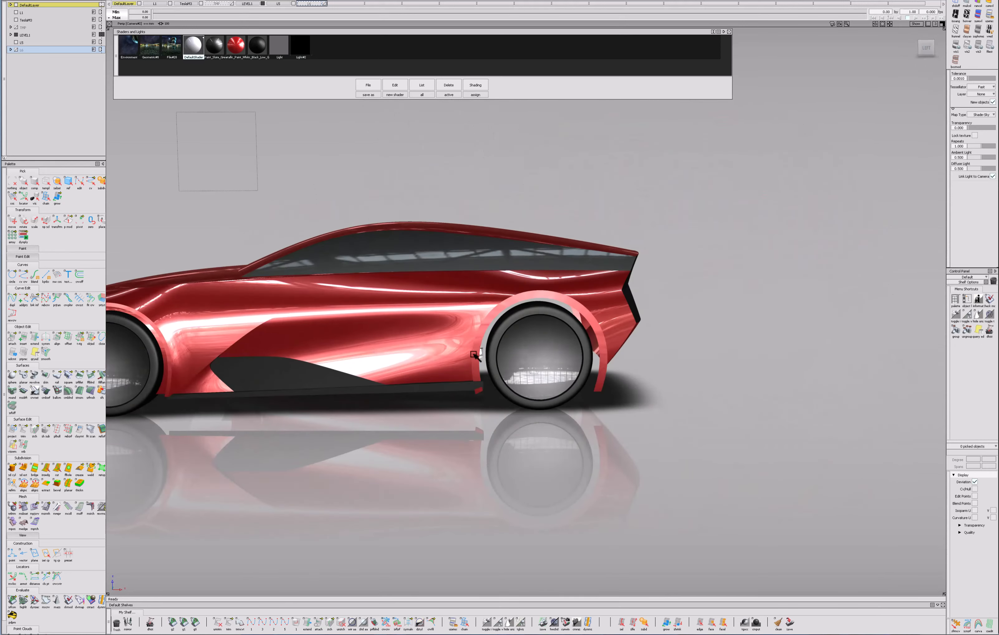
Pick the door blend surface and its neighbouring side surfaces, and display their CVs and hulls.
{"action": "middle_click_drag", "start_coordinate": [424, 360], "coordinate": [497, 350], "text": "alt+shift"}
{"action": "left_click", "coordinate": [463, 348]}
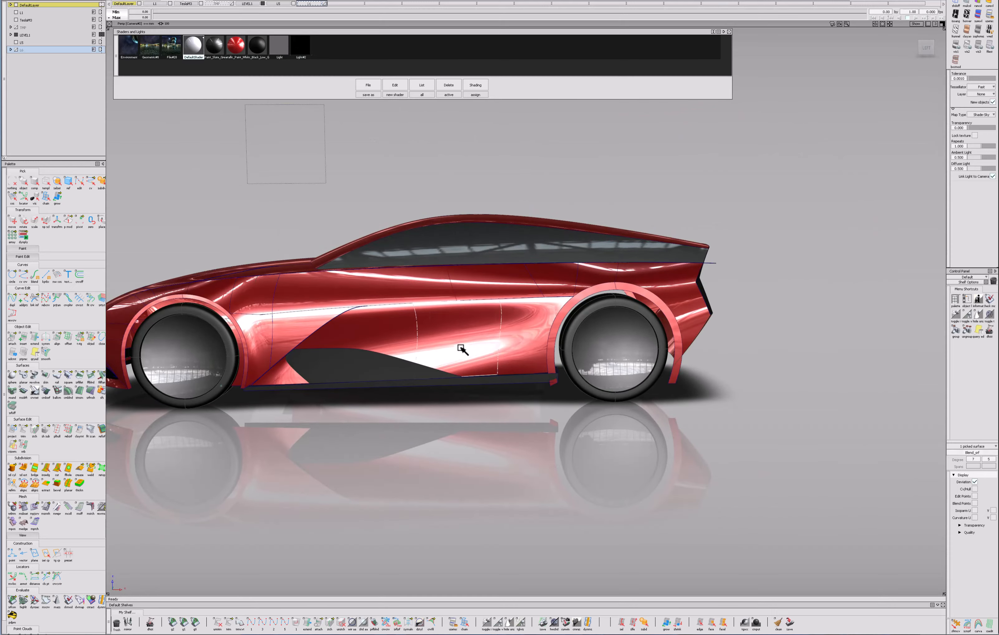
{"action": "left_click", "coordinate": [404, 338]}
{"action": "left_click", "coordinate": [517, 353]}
{"action": "key", "text": "ctrl+h"}
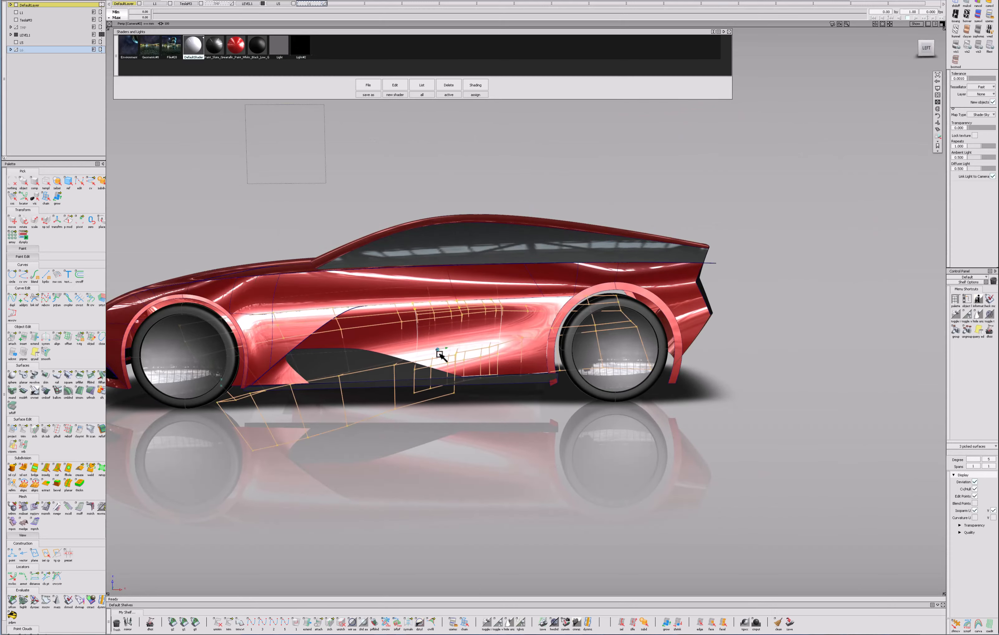
Inspect the control hulls of the side surfaces between the wheels and clear the selection.
{"action": "left_click_drag", "start_coordinate": [441, 355], "coordinate": [491, 374], "text": "alt+shift"}
{"action": "right_click_drag", "start_coordinate": [441, 353], "coordinate": [518, 351], "text": "alt+shift"}
{"action": "left_click_drag", "start_coordinate": [517, 350], "coordinate": [596, 340], "text": "alt+shift"}
{"action": "middle_click_drag", "start_coordinate": [596, 341], "coordinate": [613, 316], "text": "alt+shift"}
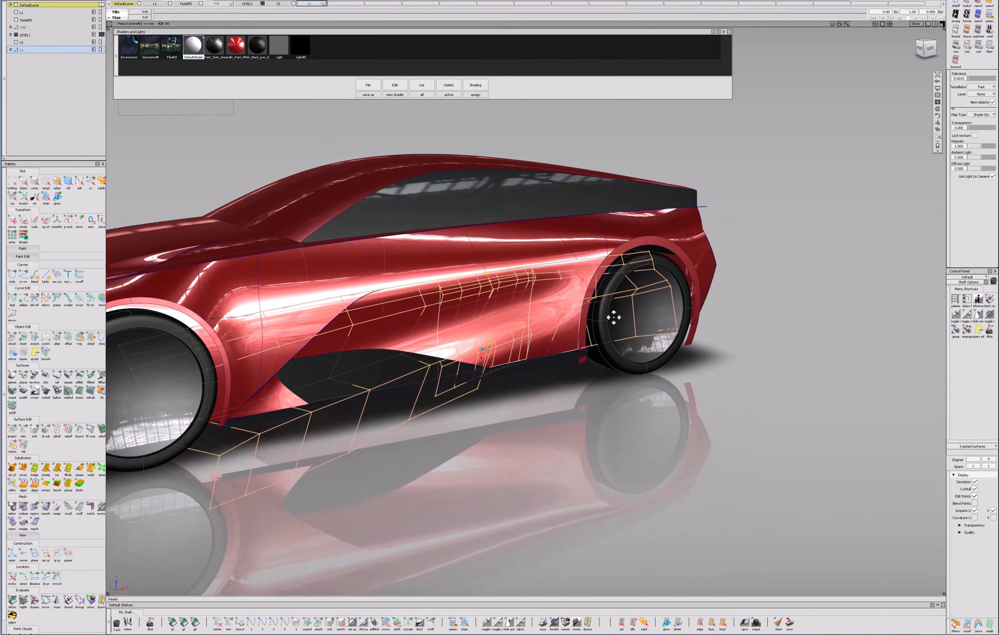
{"action": "left_click_drag", "start_coordinate": [567, 300], "coordinate": [644, 299], "text": "alt+shift"}
{"action": "middle_click_drag", "start_coordinate": [607, 310], "coordinate": [628, 294], "text": "alt+shift"}
{"action": "left_click_drag", "start_coordinate": [539, 310], "coordinate": [562, 350], "text": "alt+shift"}
{"action": "left_click_drag", "start_coordinate": [590, 223], "coordinate": [564, 264], "text": "ctrl+shift"}
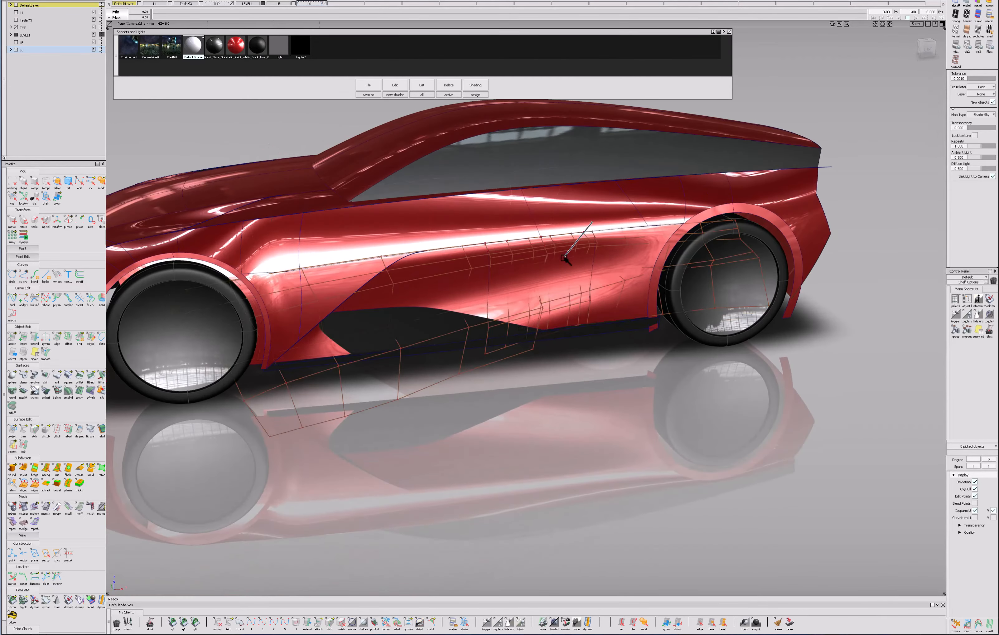
Pick the blend surface in the middle of the door, turn off its hull display and hide it.
{"action": "left_click", "coordinate": [528, 257]}
{"action": "right_click_drag", "start_coordinate": [616, 240], "coordinate": [589, 273], "text": "ctrl+shift"}
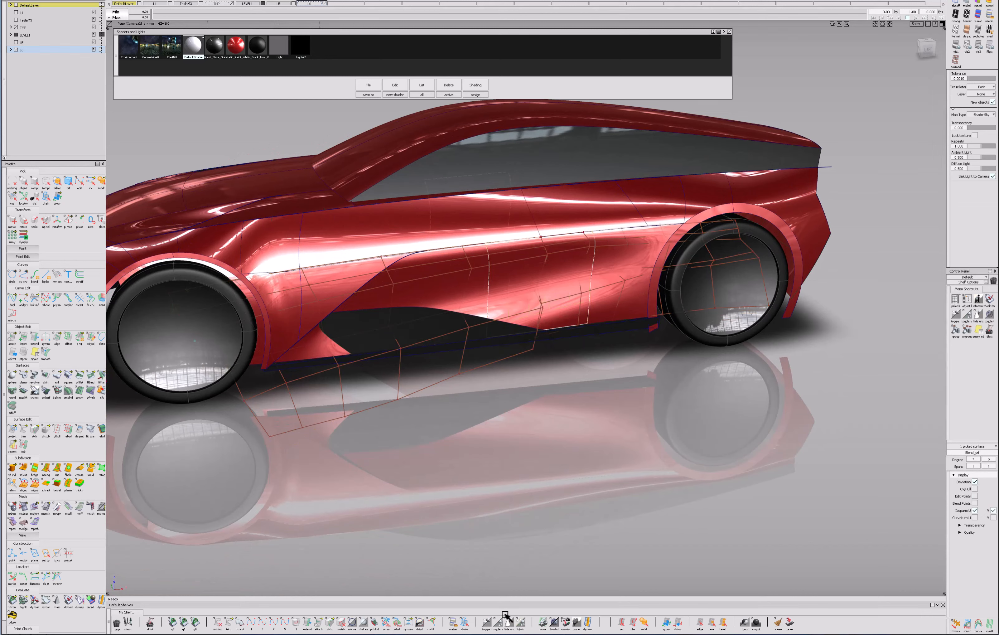
{"action": "left_click", "coordinate": [486, 621]}
{"action": "left_click", "coordinate": [217, 622]}
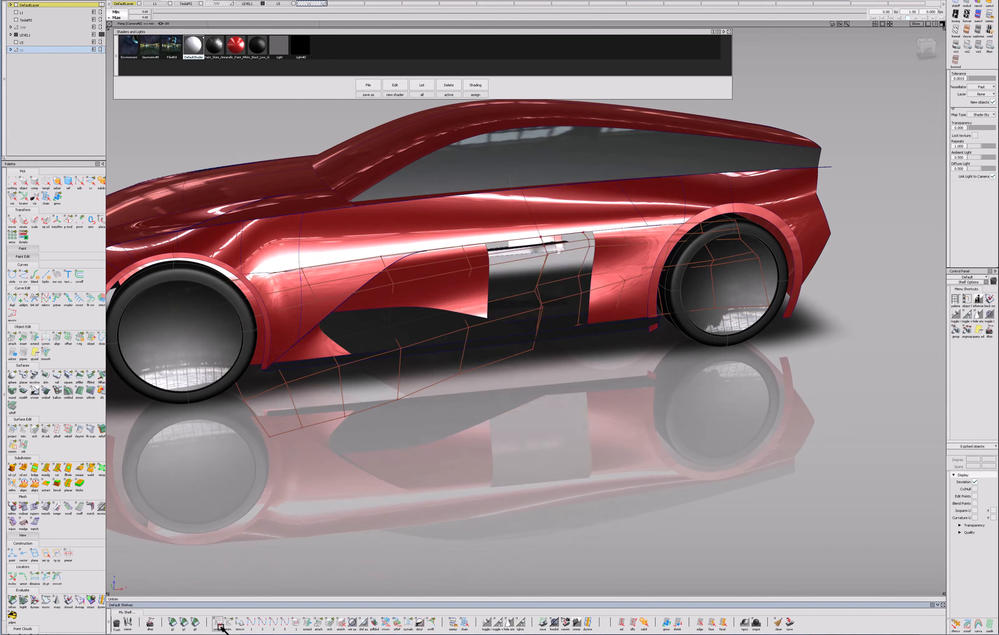
{"action": "left_click", "coordinate": [480, 335]}
Pick the side surface ahead of the rear wheel and examine its control hull and highlights up close.
{"action": "left_click_drag", "start_coordinate": [605, 285], "coordinate": [603, 243], "text": "ctrl+shift"}
{"action": "left_click", "coordinate": [589, 282]}
{"action": "scroll", "coordinate": [670, 236], "scroll_direction": "up", "scroll_amount": 6}
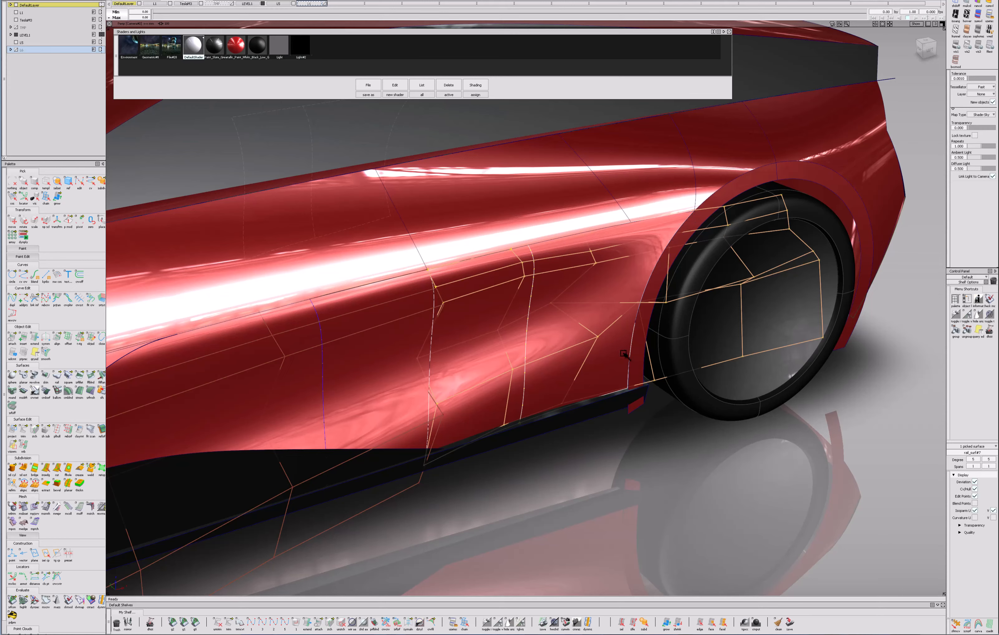
{"action": "left_click_drag", "start_coordinate": [676, 240], "coordinate": [652, 285], "text": "alt+shift"}
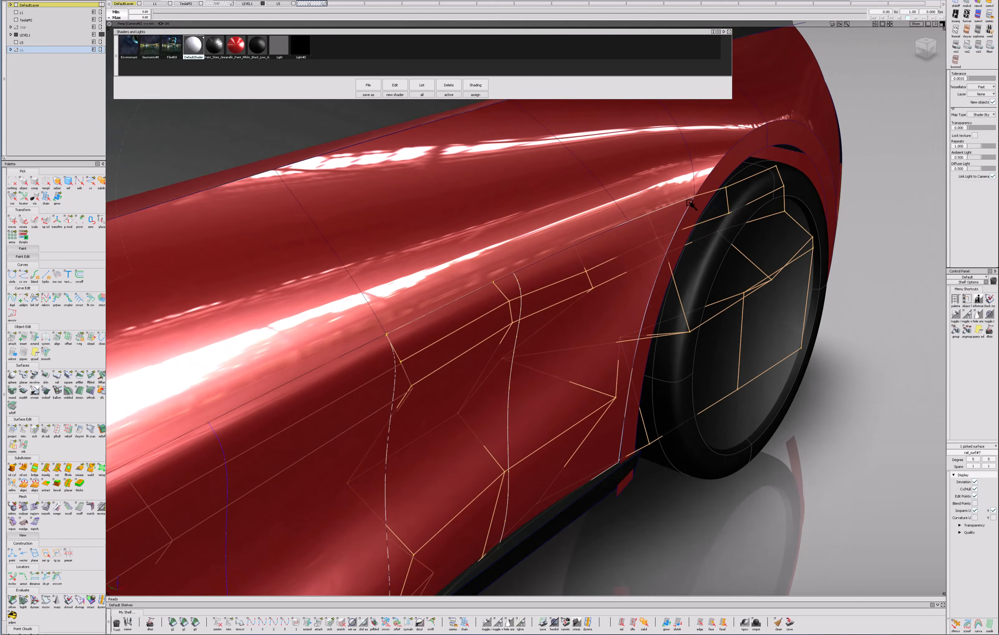
{"action": "left_click_drag", "start_coordinate": [699, 196], "coordinate": [708, 217], "text": "alt+shift"}
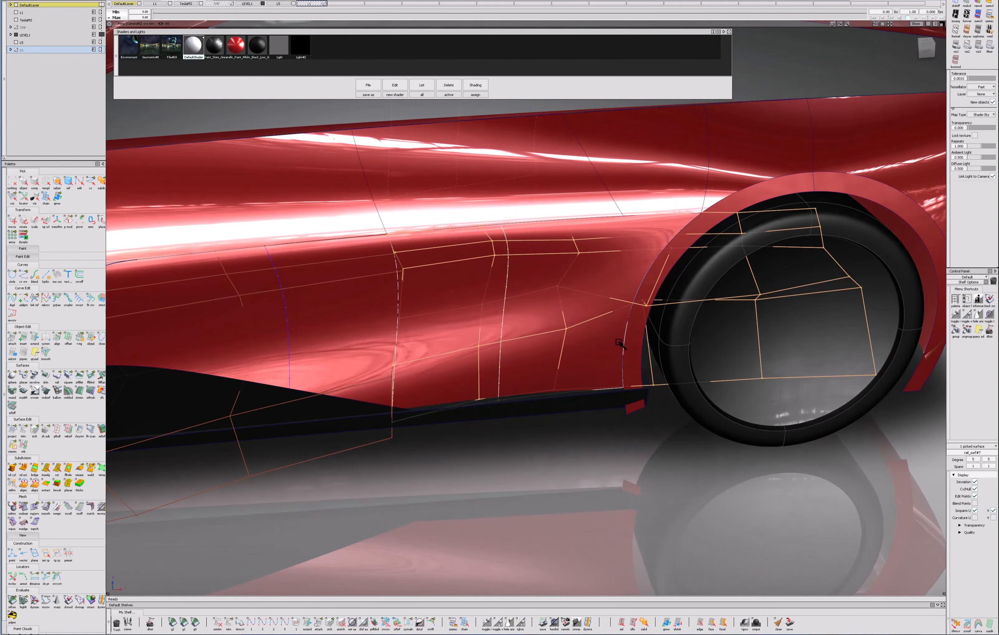
{"action": "right_click_drag", "start_coordinate": [626, 323], "coordinate": [607, 329], "text": "alt+shift"}
{"action": "left_click_drag", "start_coordinate": [607, 328], "coordinate": [575, 299], "text": "alt+shift"}
{"action": "right_click_drag", "start_coordinate": [575, 299], "coordinate": [573, 309], "text": "alt+shift"}
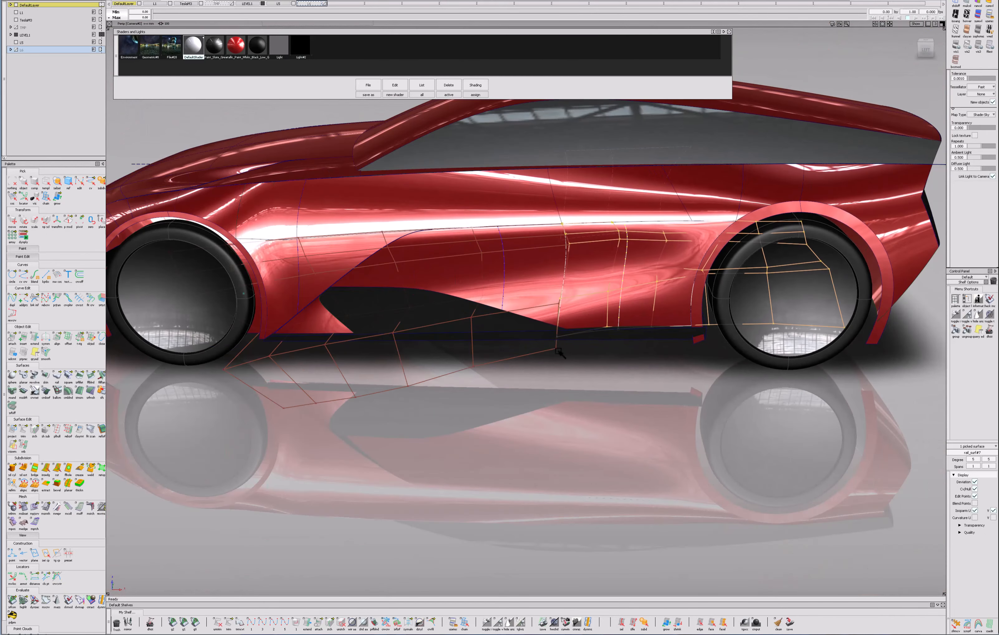
{"action": "middle_click_drag", "start_coordinate": [519, 290], "coordinate": [568, 290], "text": "alt+shift"}
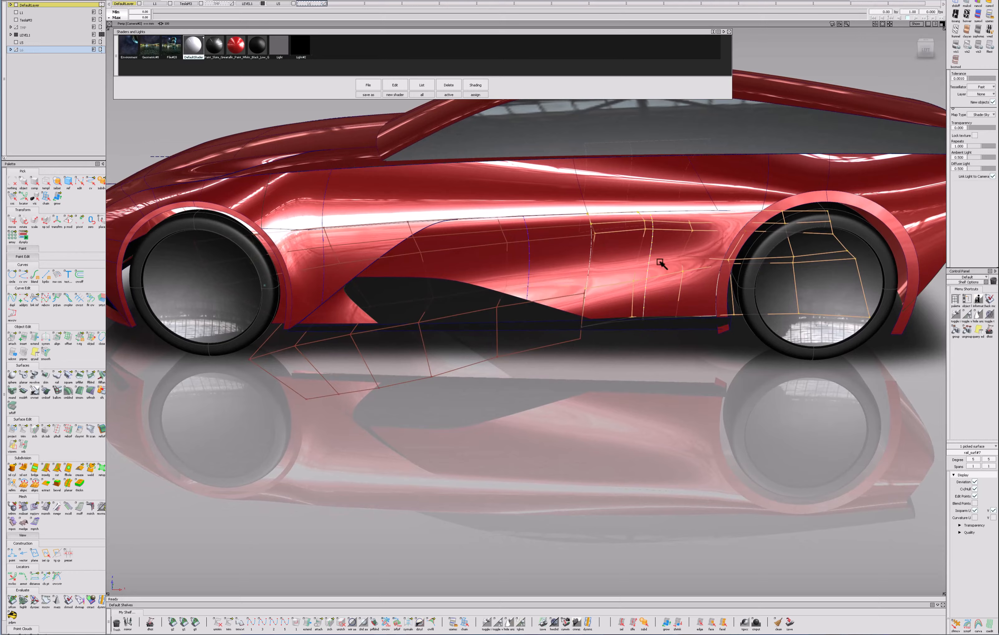
Add the front door surface to the selection and compare both hulls and highlights with the detailed dark body version.
{"action": "left_click_drag", "start_coordinate": [644, 295], "coordinate": [617, 229], "text": "alt+shift"}
{"action": "left_click_drag", "start_coordinate": [535, 275], "coordinate": [537, 341], "text": "alt+shift"}
{"action": "left_click", "coordinate": [542, 286]}
{"action": "left_click_drag", "start_coordinate": [399, 354], "coordinate": [575, 324], "text": "alt+shift"}
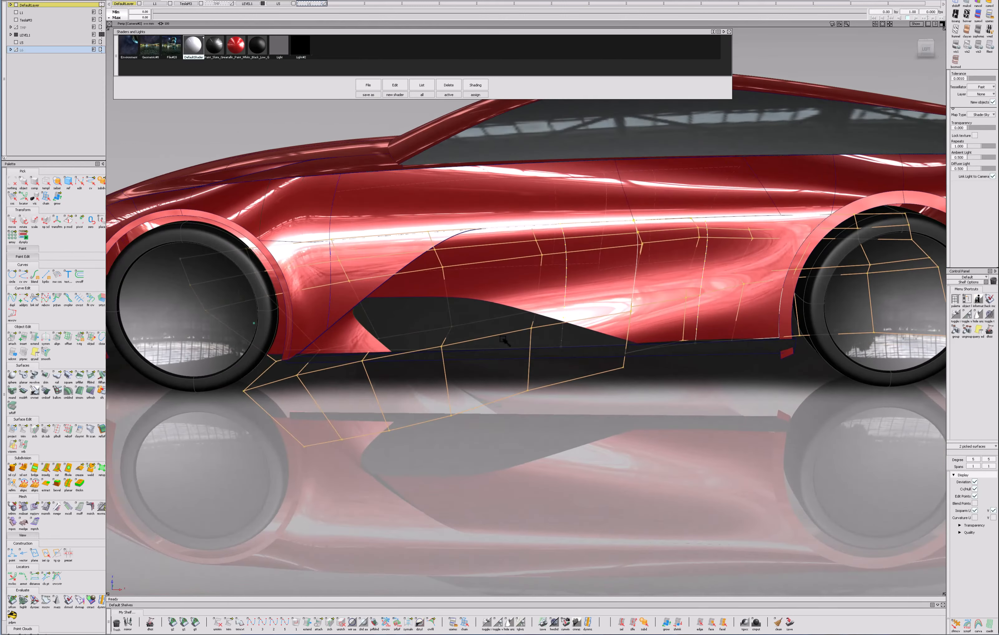
{"action": "middle_click_drag", "start_coordinate": [575, 308], "coordinate": [528, 308], "text": "alt+shift"}
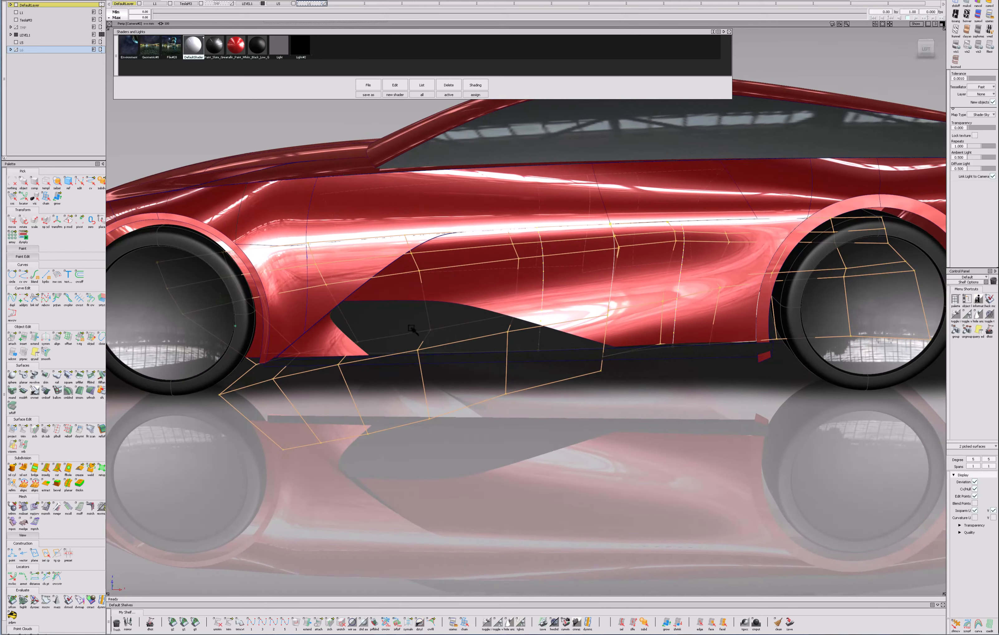
{"action": "left_click", "coordinate": [240, 623]}
{"action": "left_click_drag", "start_coordinate": [734, 298], "coordinate": [603, 296], "text": "alt+shift"}
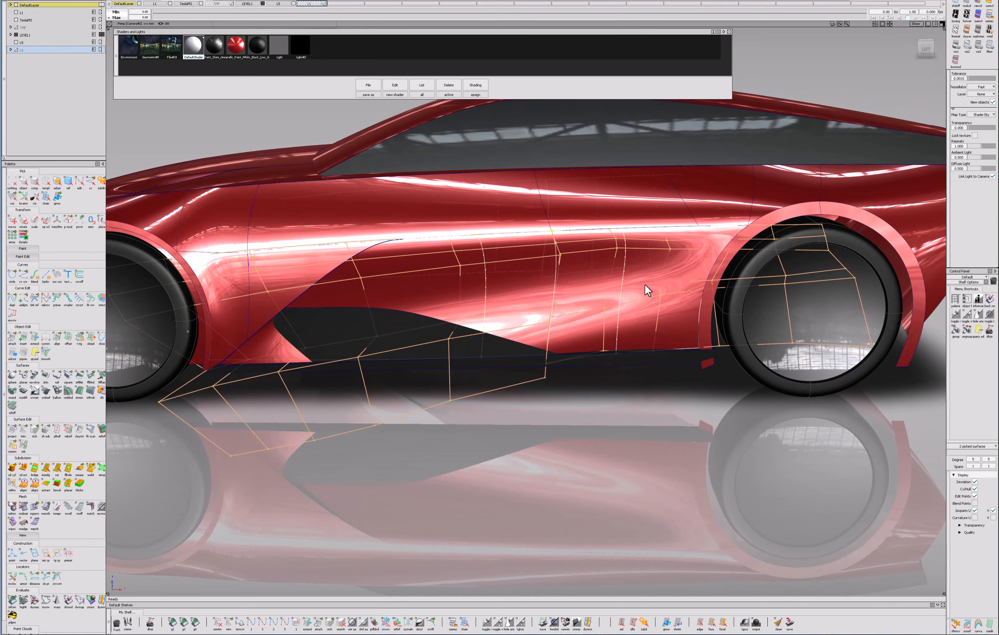
{"action": "right_click_drag", "start_coordinate": [640, 290], "coordinate": [580, 324], "text": "ctrl+shift"}
{"action": "left_click_drag", "start_coordinate": [580, 325], "coordinate": [623, 217], "text": "ctrl+shift"}
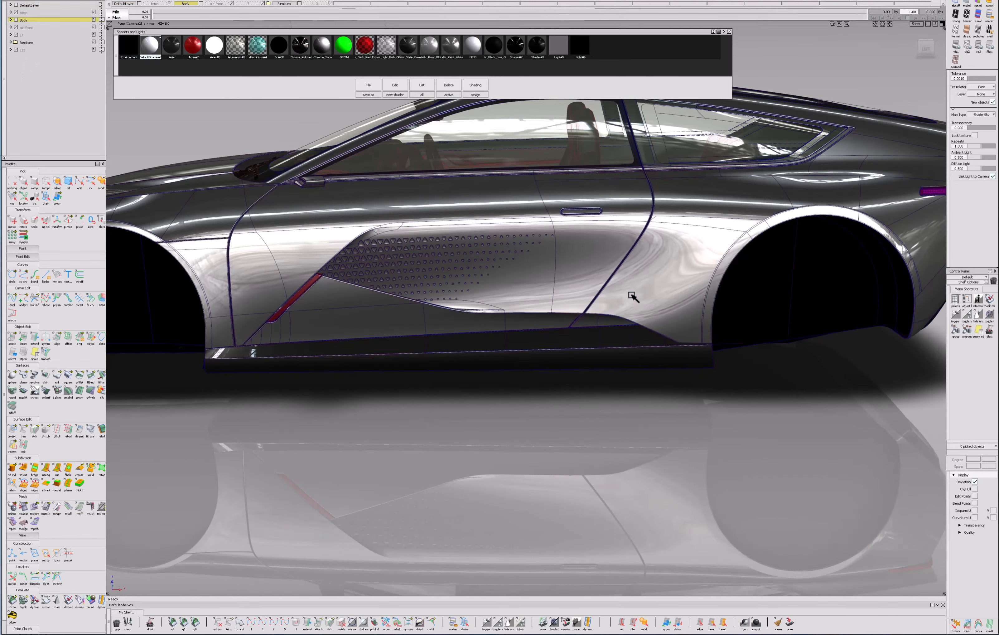
Pick the side surfaces on the dark body's door, examine their control hulls and highlights, and clear the selection.
{"action": "left_click", "coordinate": [592, 253]}
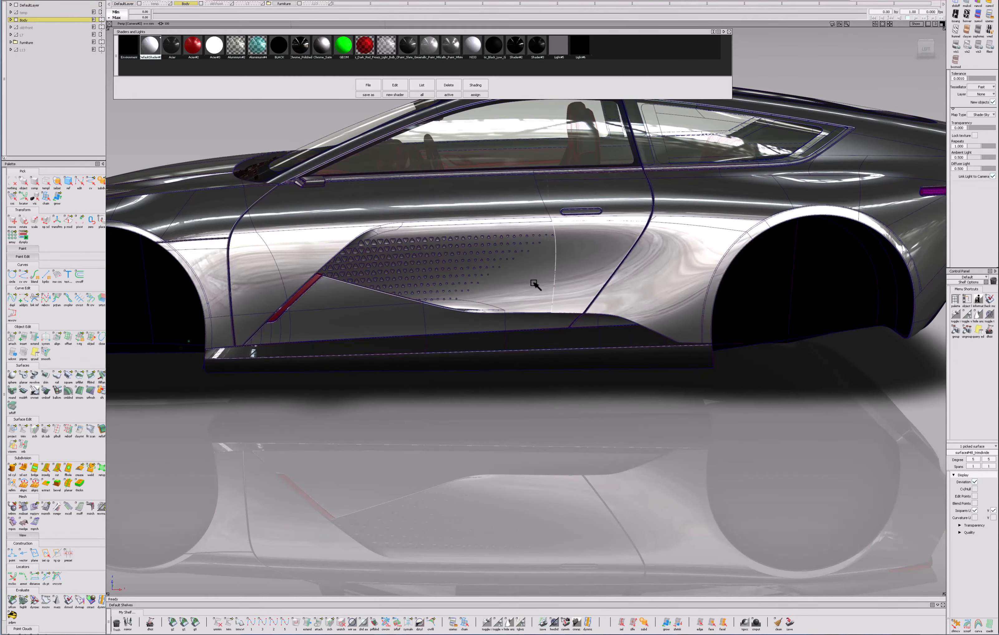
{"action": "left_click", "coordinate": [484, 263]}
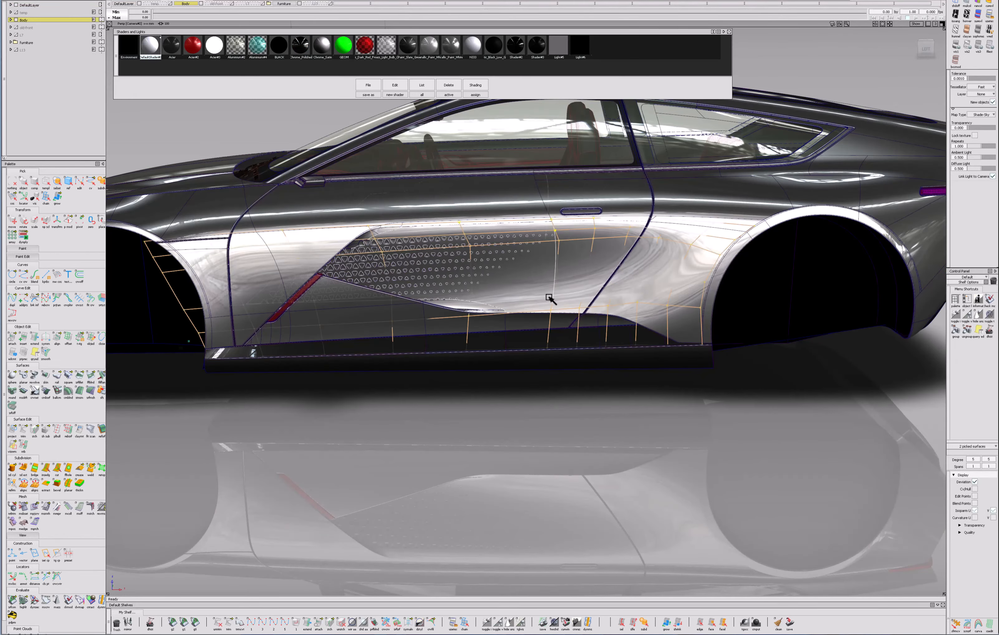
{"action": "left_click_drag", "start_coordinate": [560, 316], "coordinate": [572, 284], "text": "alt+shift"}
{"action": "left_click_drag", "start_coordinate": [579, 261], "coordinate": [571, 270], "text": "alt+shift"}
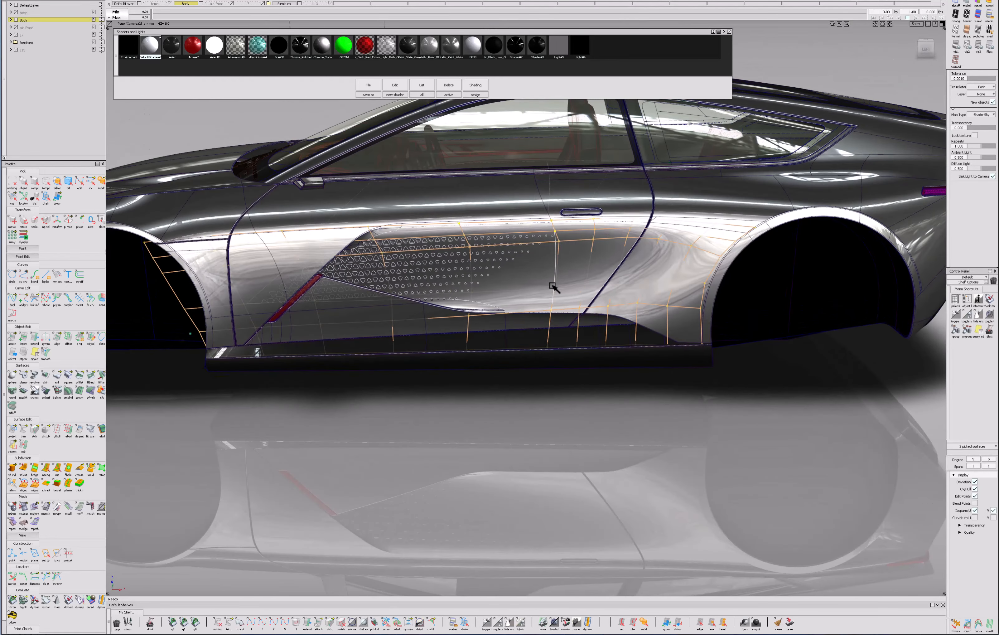
{"action": "left_click_drag", "start_coordinate": [584, 223], "coordinate": [542, 258], "text": "ctrl+shift"}
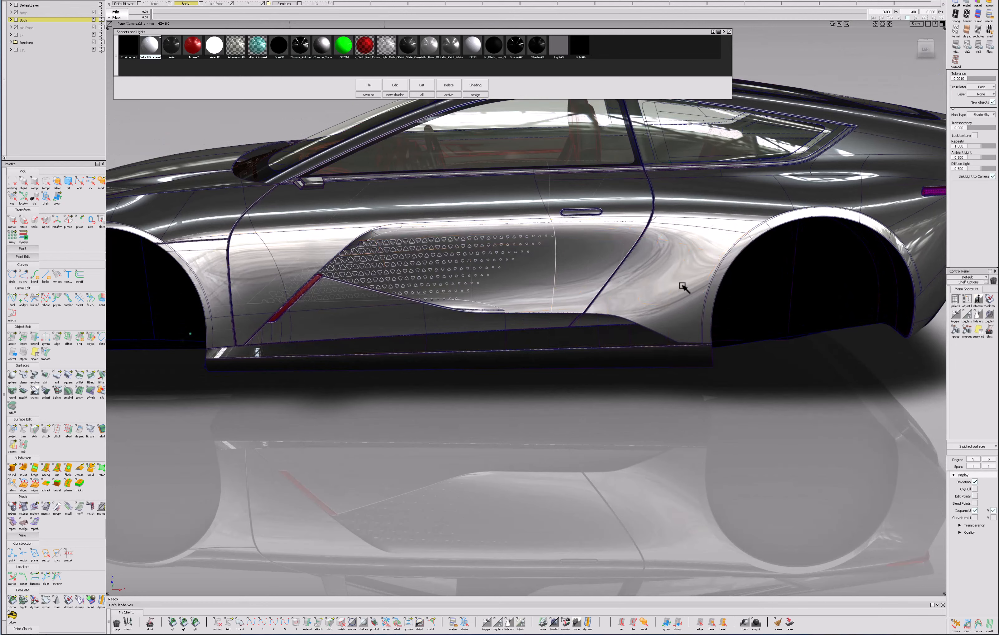
{"action": "left_click_drag", "start_coordinate": [731, 308], "coordinate": [723, 242], "text": "ctrl+shift"}
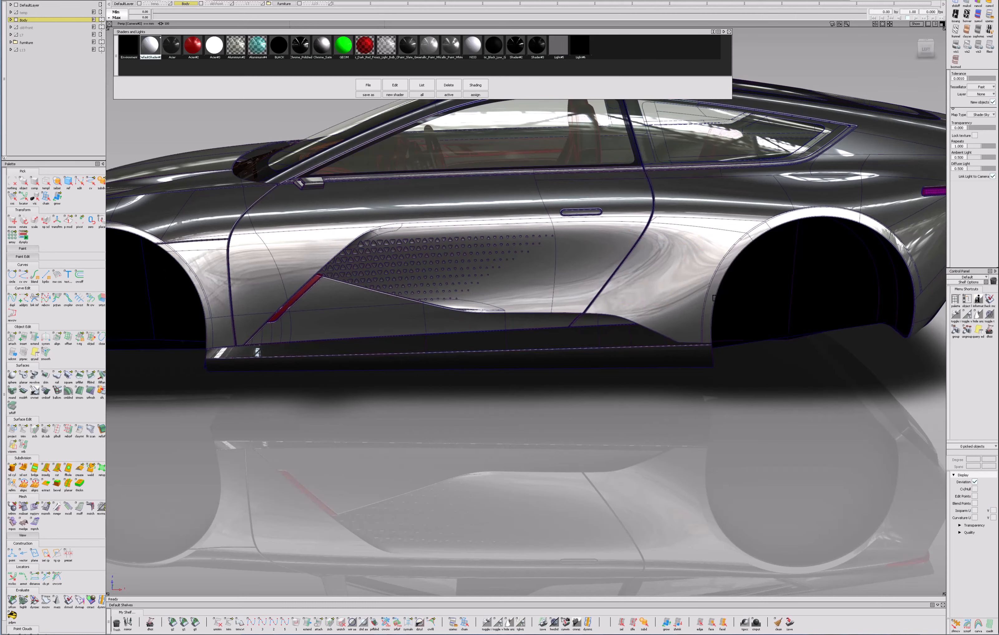
Switch to the reference images in the photo viewer and compare the before and after top-view renders of the red car.
{"action": "left_click_drag", "start_coordinate": [998, 104], "coordinate": [306, 63]}
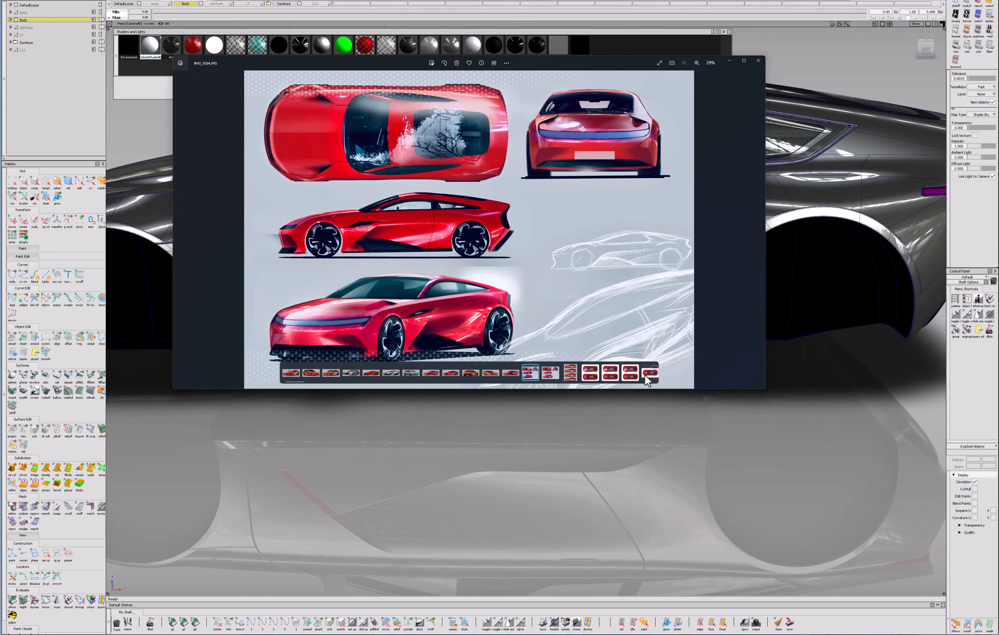
{"action": "left_click", "coordinate": [586, 374]}
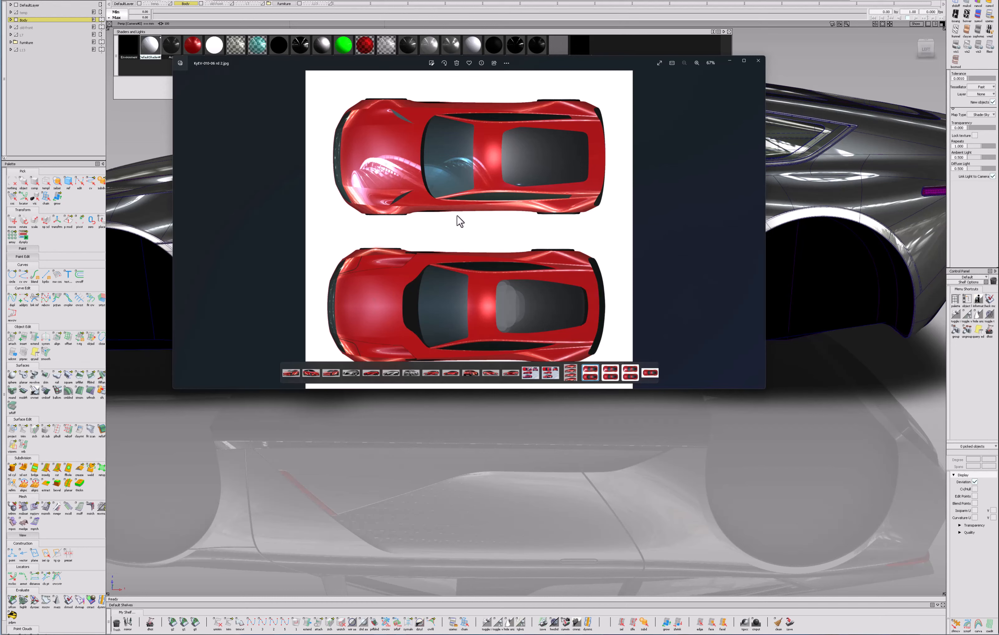
{"action": "left_click", "coordinate": [610, 376]}
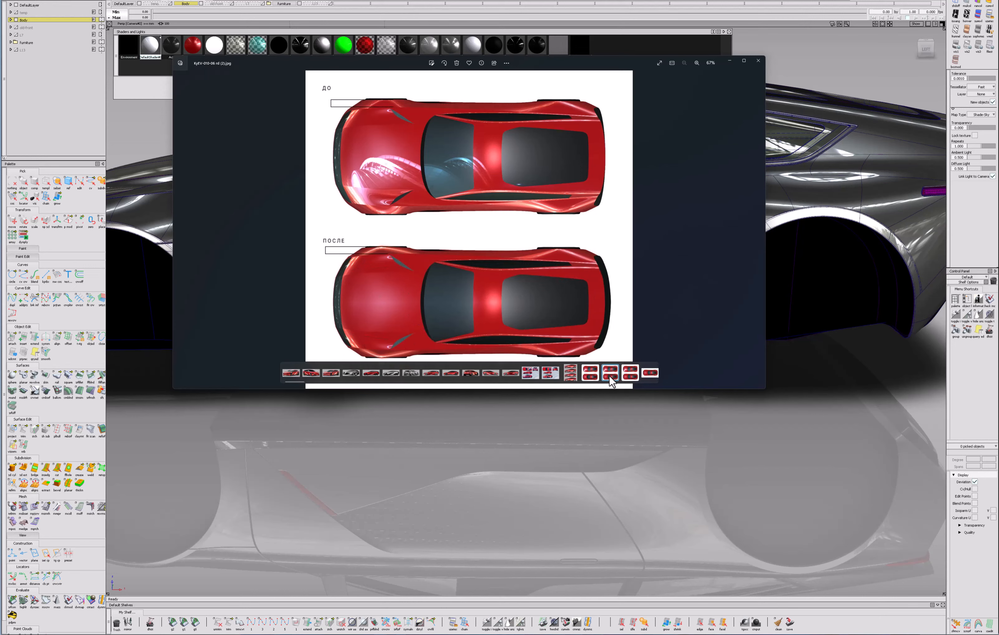
{"action": "key", "text": "Right"}
{"action": "key", "text": "Right"}
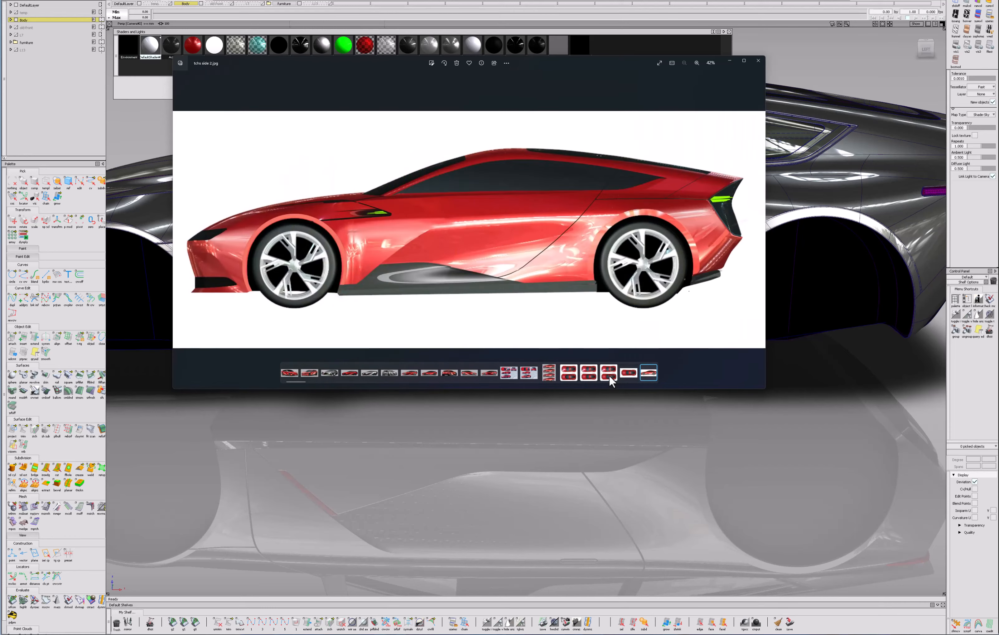
Review the red side and rear renders, the teal before and after comparison, and the annotated purple rear three-quarter view.
{"action": "key", "text": "Right"}
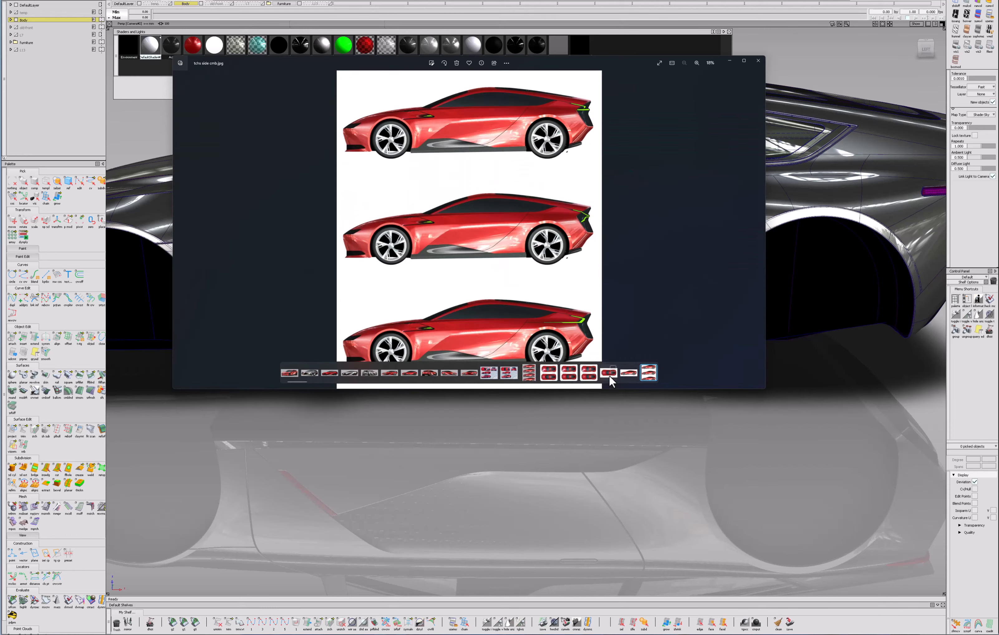
{"action": "key", "text": "Right"}
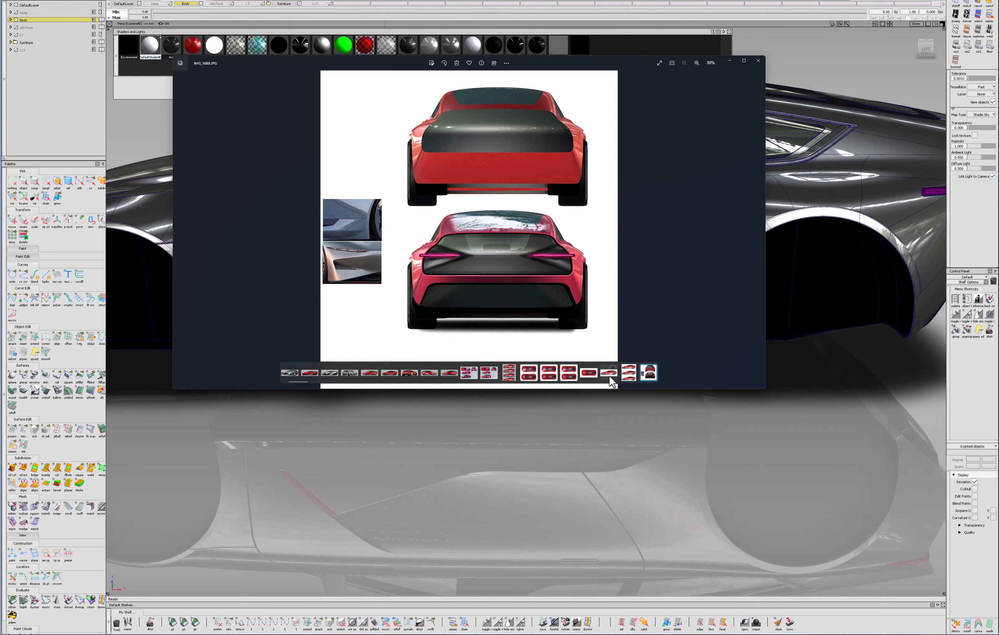
{"action": "key", "text": "Right"}
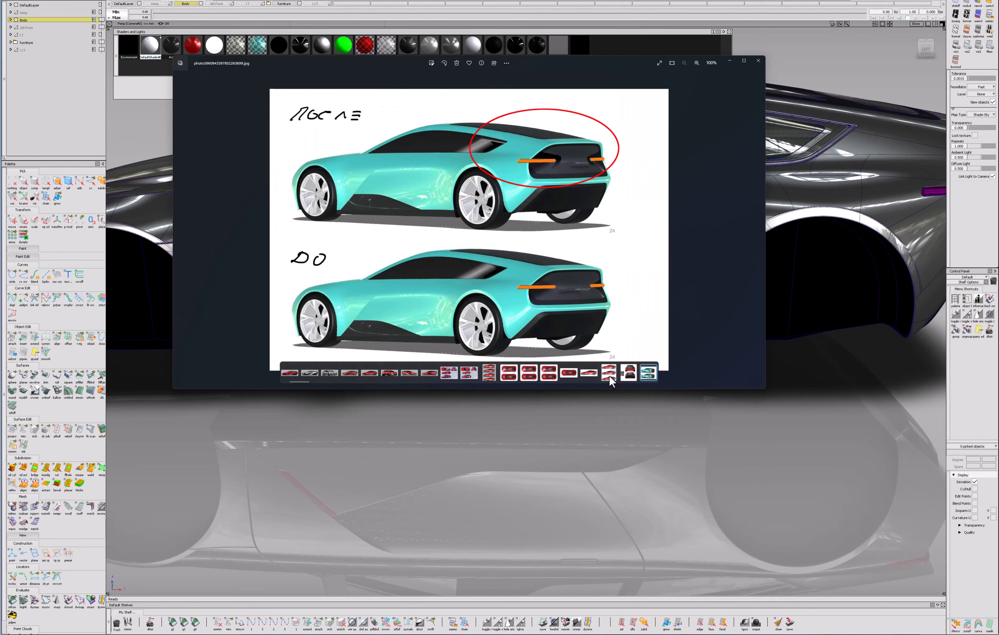
{"action": "key", "text": "Right"}
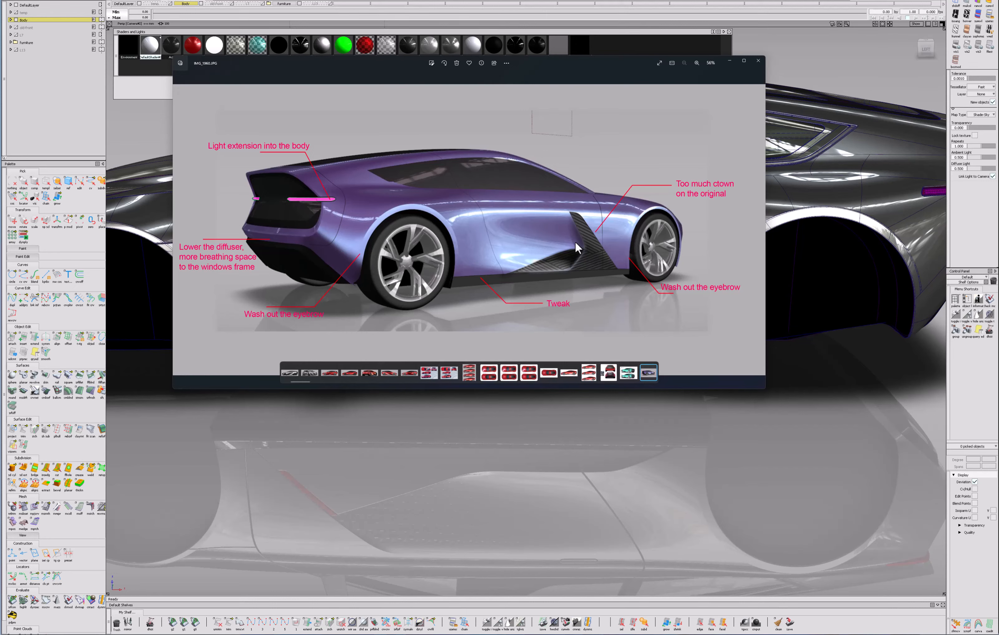
Compare the blue side-view renders, going back and forth between their wheel and side-panel variants.
{"action": "key", "text": "Right"}
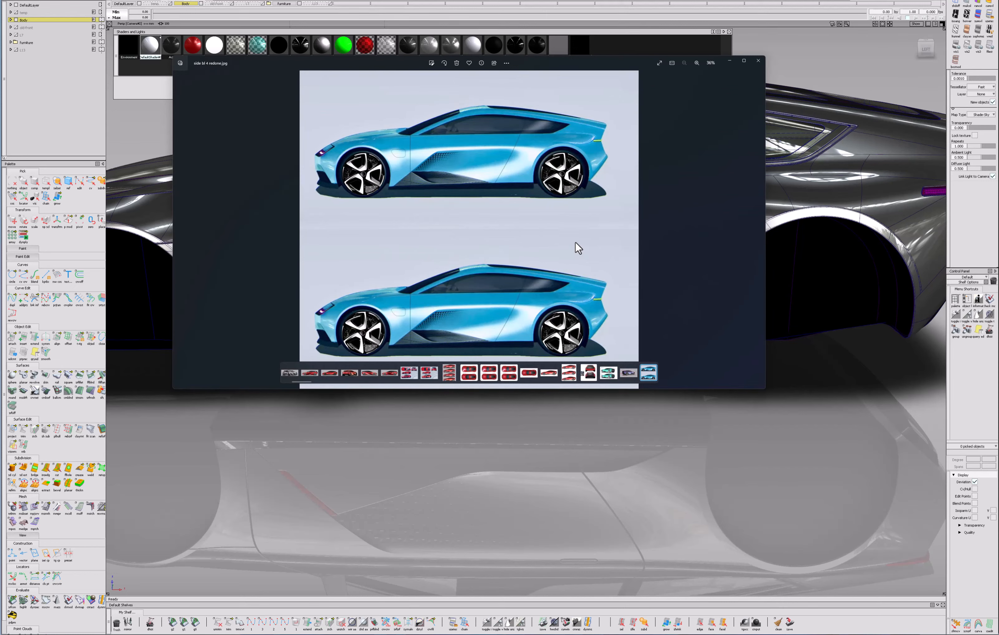
{"action": "key", "text": "Right"}
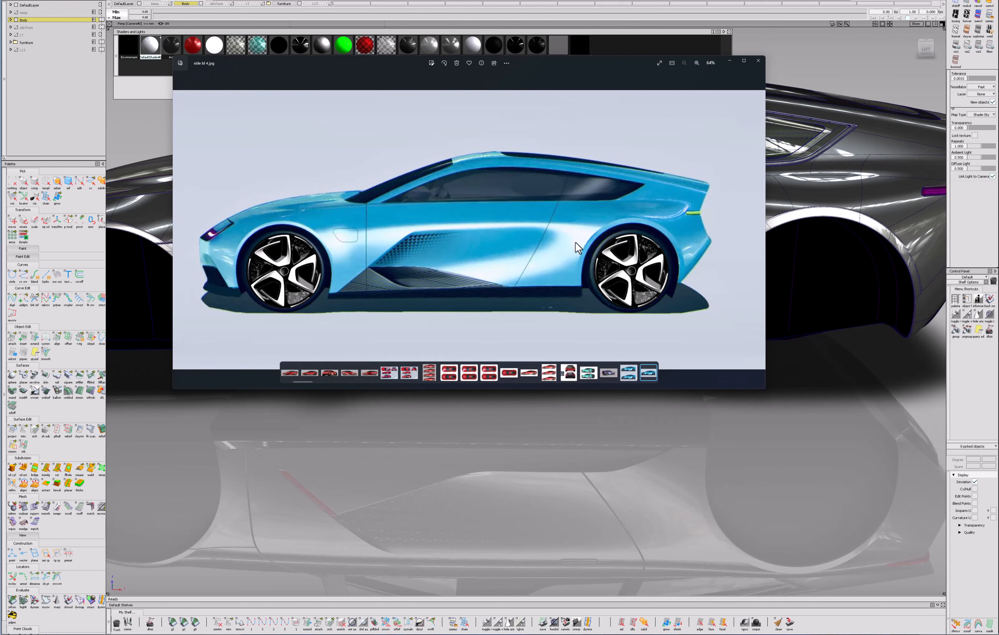
{"action": "key", "text": "Right"}
{"action": "key", "text": "Left"}
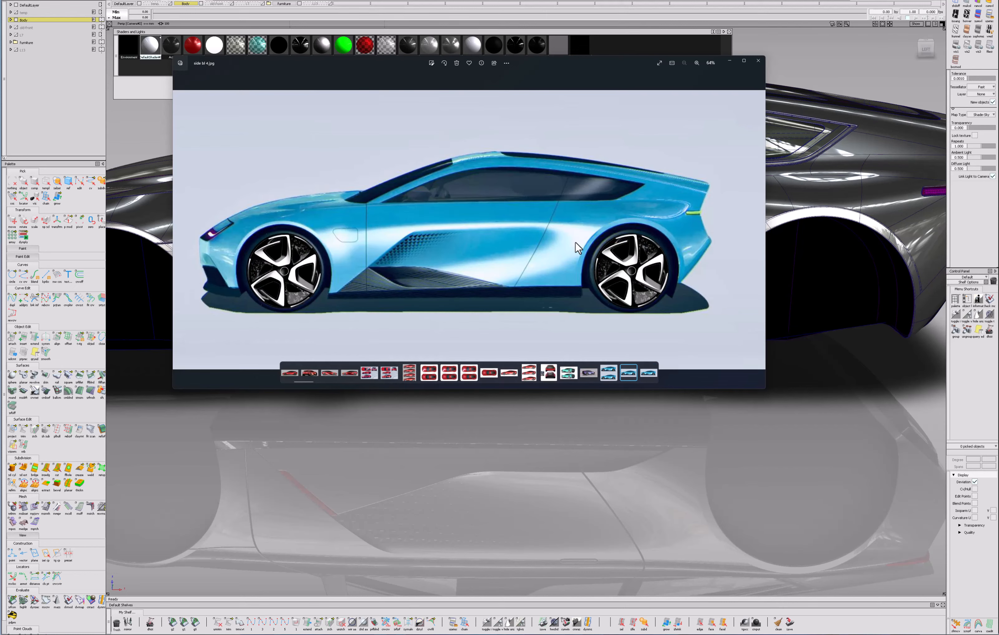
{"action": "key", "text": "Left"}
{"action": "key", "text": "Right"}
{"action": "key", "text": "Right"}
{"action": "key", "text": "Right"}
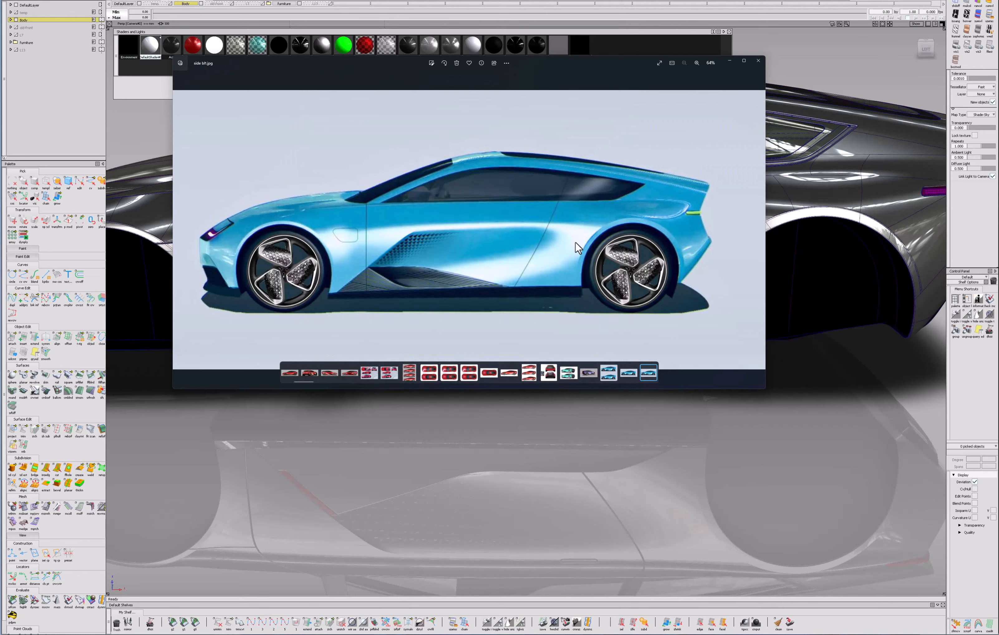
{"action": "key", "text": "Right"}
Review the headlight pattern sketches and the light scheme image showing the light on and off states.
{"action": "key", "text": "Right"}
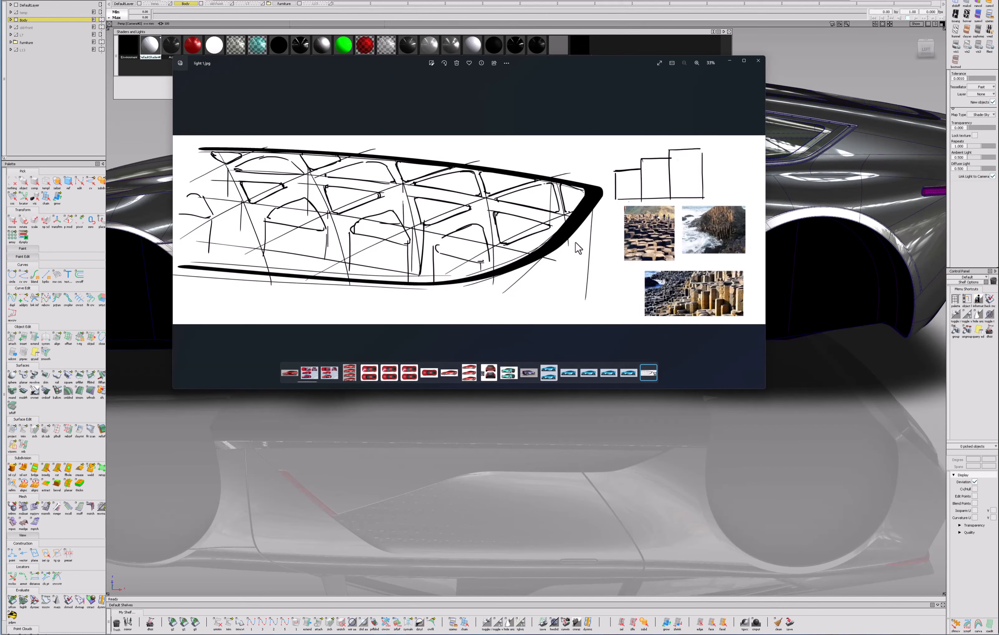
{"action": "key", "text": "Left"}
{"action": "key", "text": "Right"}
{"action": "key", "text": "Right"}
Review the green front three-quarter renders, comparing the headlight, hood and bumper variants.
{"action": "key", "text": "Right"}
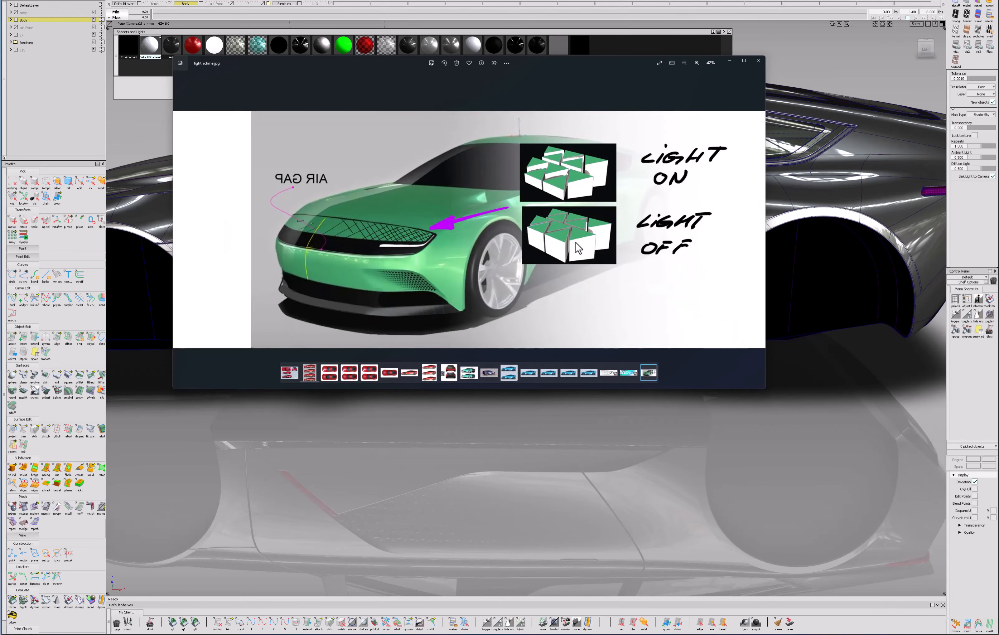
{"action": "key", "text": "Right"}
{"action": "key", "text": "Right"}
{"action": "key", "text": "Right"}
{"action": "key", "text": "Right"}
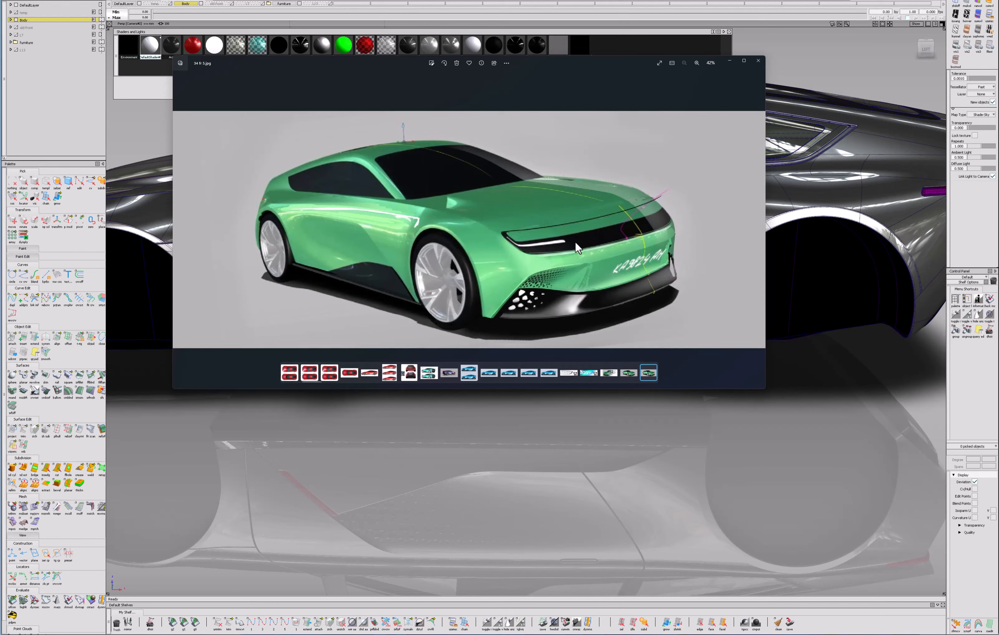
{"action": "key", "text": "Right"}
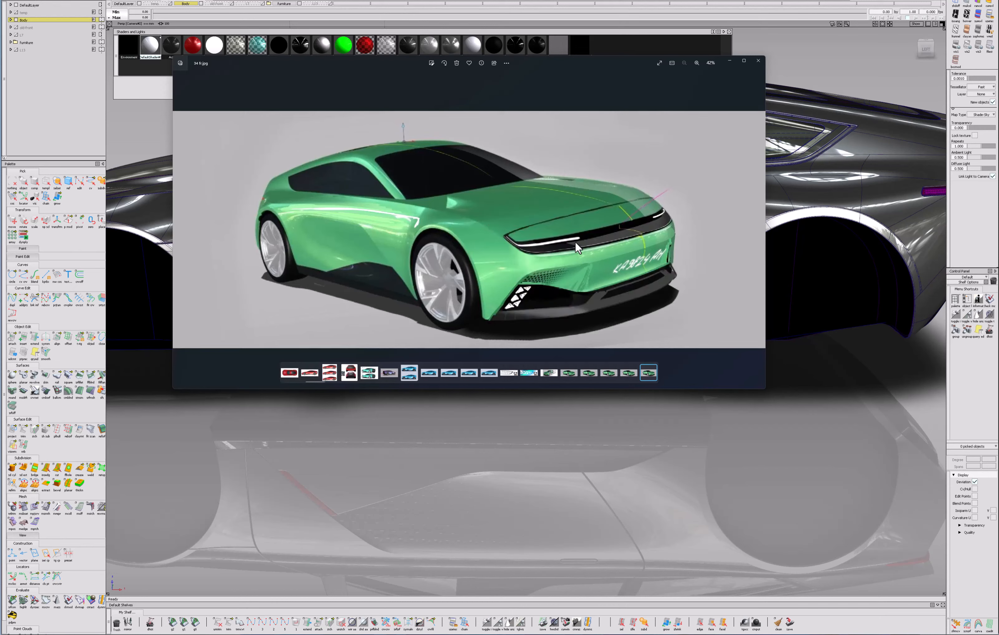
{"action": "key", "text": "Right"}
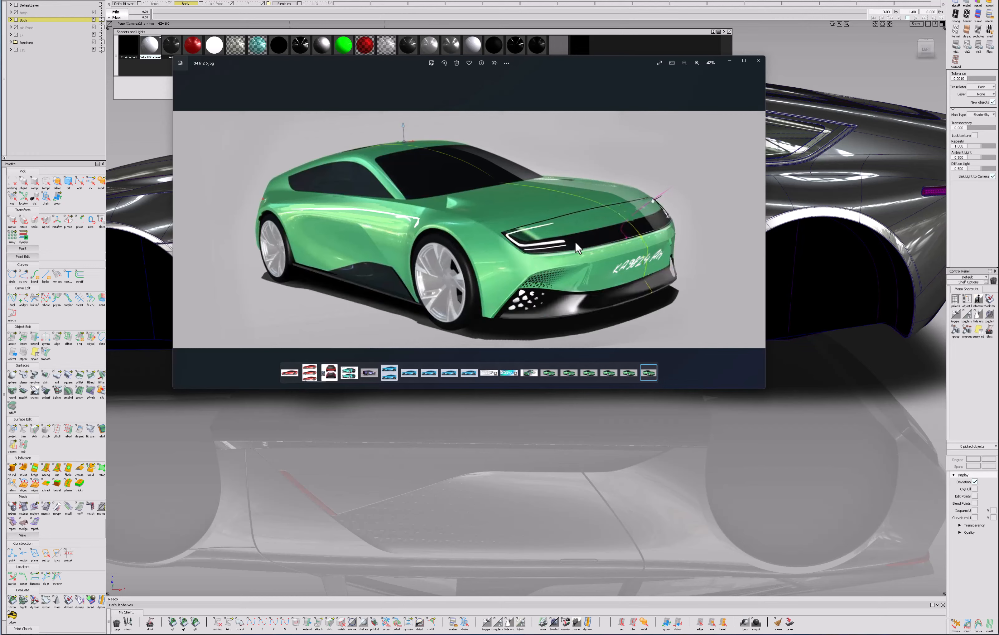
{"action": "key", "text": "Right"}
{"action": "key", "text": "Right"}
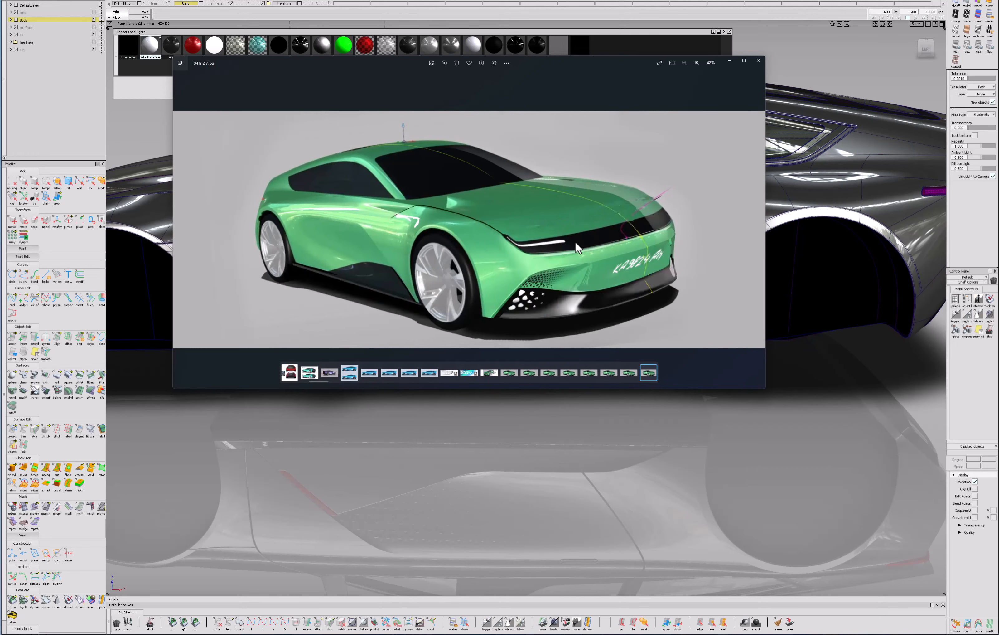
{"action": "key", "text": "Right"}
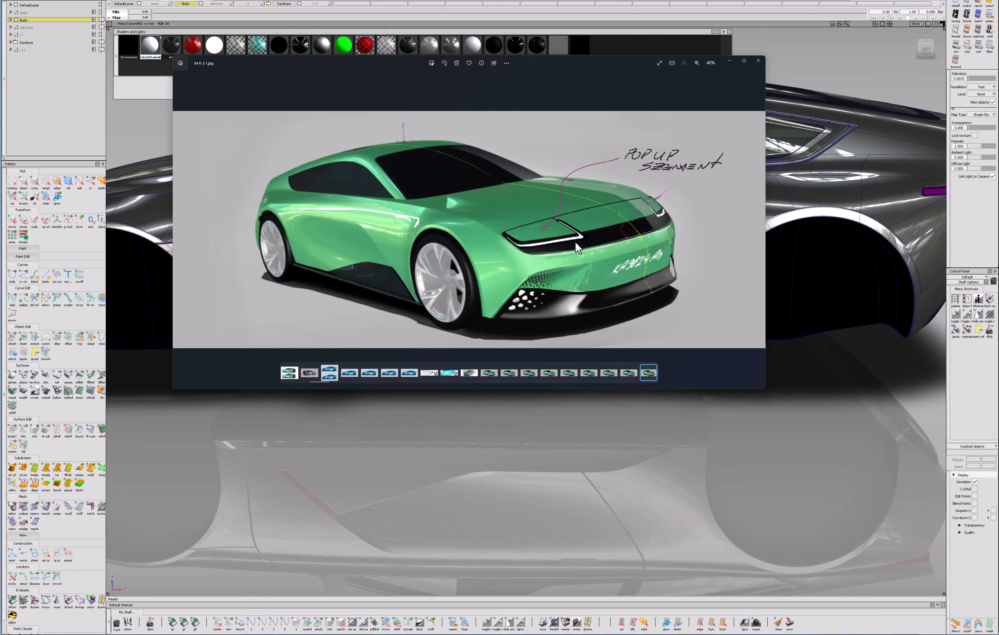
Review the green rear-view renders with the air gap and red tail light proposals.
{"action": "key", "text": "Right"}
{"action": "key", "text": "Right"}
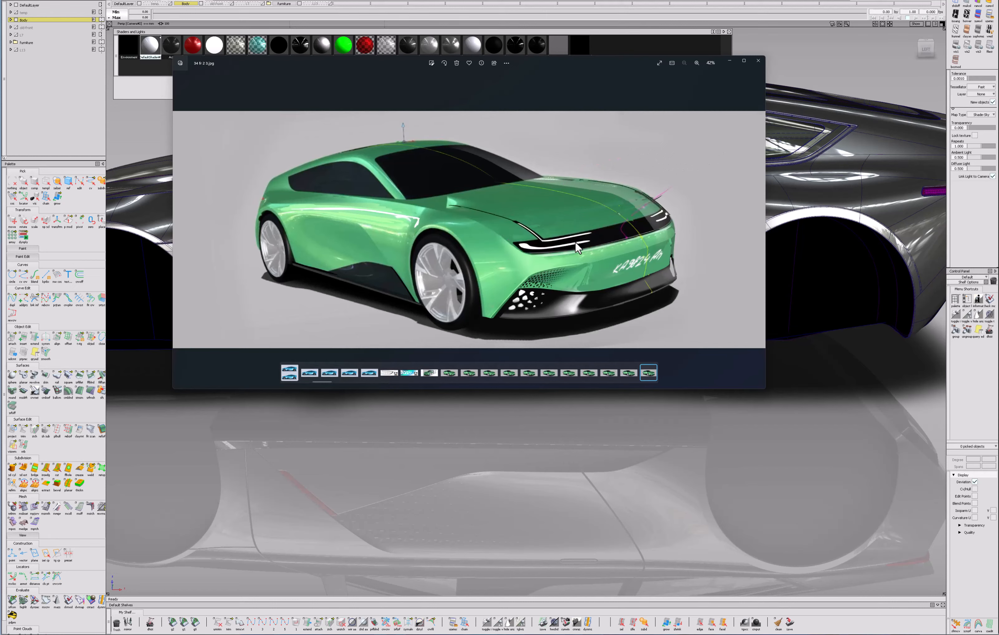
{"action": "key", "text": "Right"}
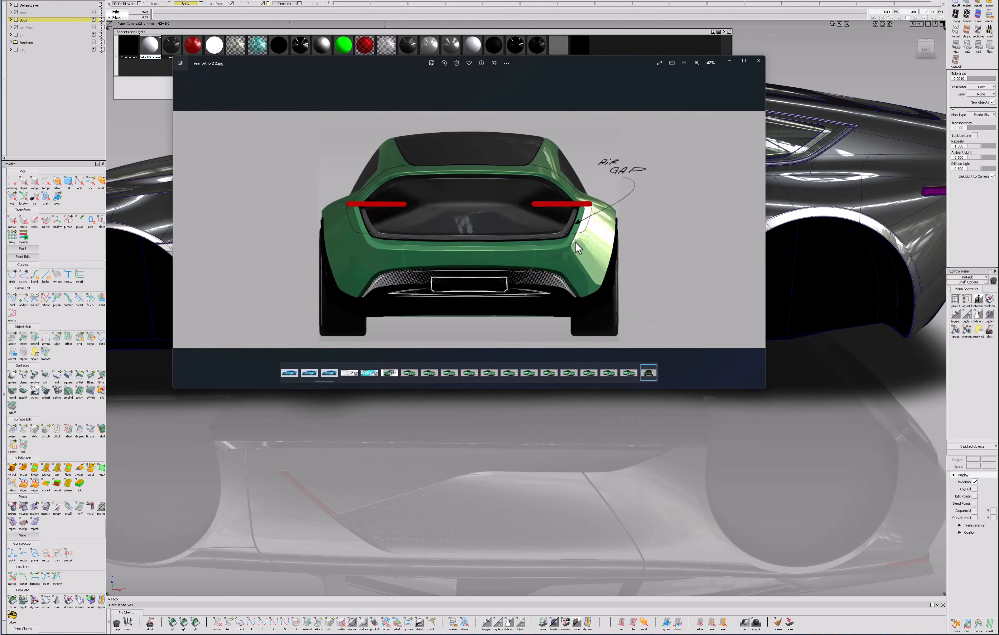
{"action": "key", "text": "Right"}
{"action": "key", "text": "Right"}
{"action": "key", "text": "Right"}
{"action": "key", "text": "Right"}
{"action": "key", "text": "Right"}
{"action": "key", "text": "Right"}
{"action": "key", "text": "Right"}
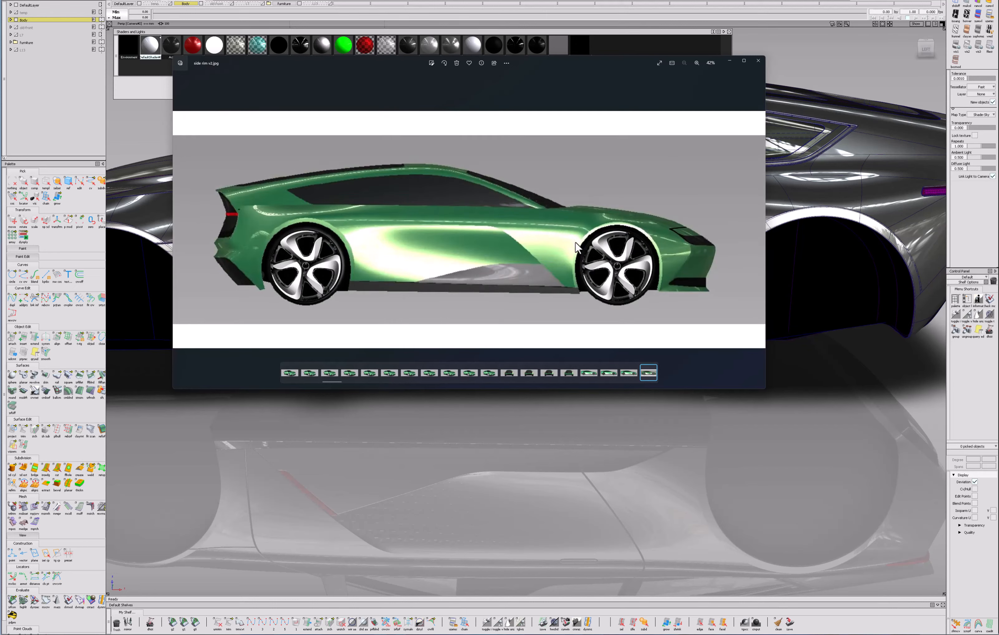
Review the green side-view renders with different wheels and door panel shapes, ending on the "side variant" image.
{"action": "key", "text": "Right"}
{"action": "key", "text": "Right"}
{"action": "key", "text": "Right"}
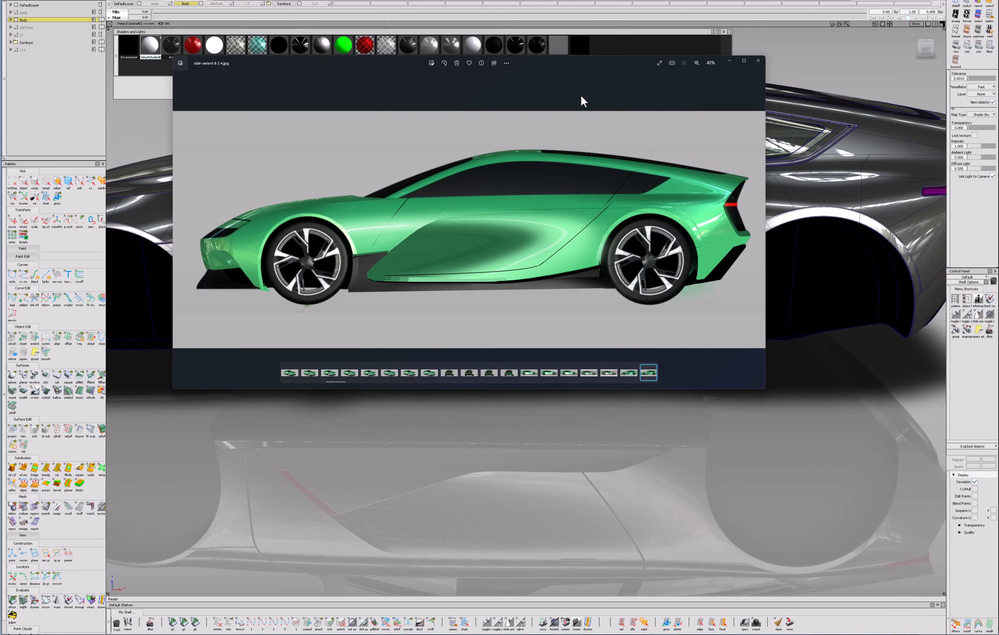
Switch to the orange body model in Alias and examine its door panel, front end and side highlights from several angles.
{"action": "left_click_drag", "start_coordinate": [610, 65], "coordinate": [998, 81]}
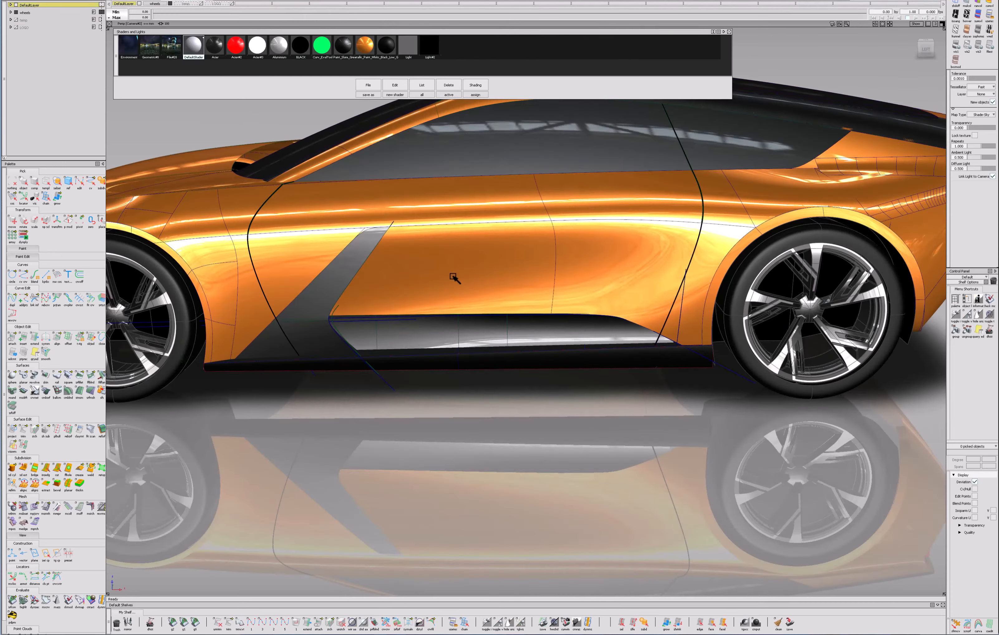
{"action": "right_click_drag", "start_coordinate": [429, 269], "coordinate": [423, 280], "text": "alt+shift"}
{"action": "left_click_drag", "start_coordinate": [423, 281], "coordinate": [714, 275], "text": "alt+shift"}
{"action": "middle_click_drag", "start_coordinate": [424, 308], "coordinate": [528, 298], "text": "alt+shift"}
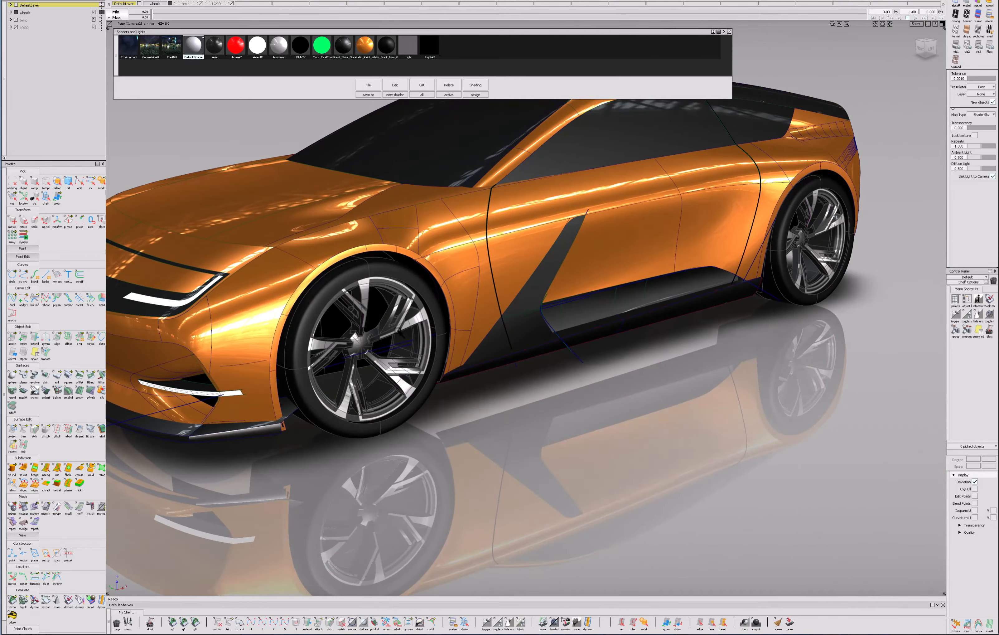
{"action": "left_click_drag", "start_coordinate": [397, 330], "coordinate": [334, 327], "text": "alt+shift"}
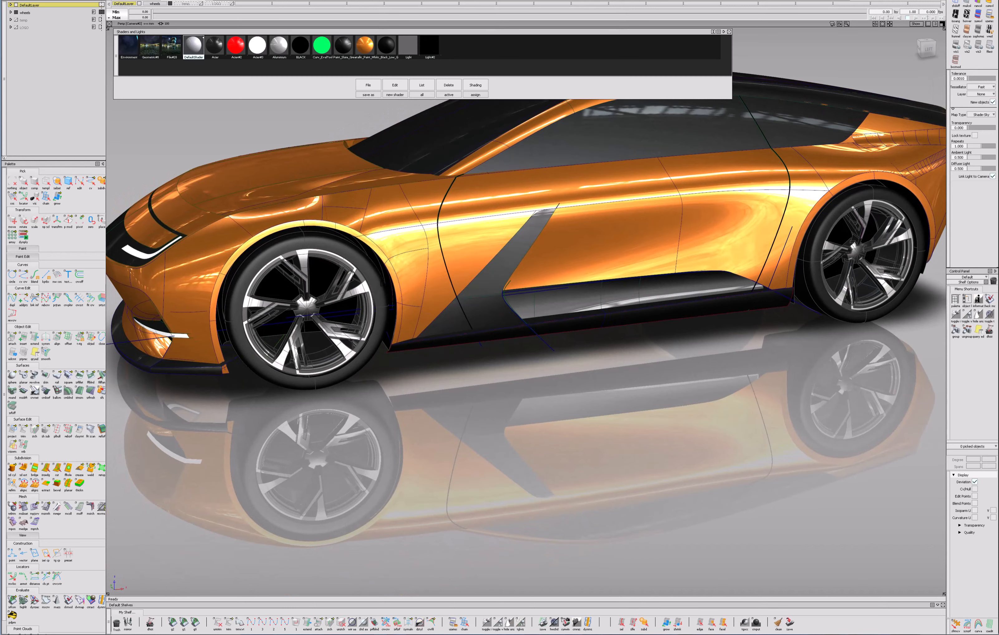
{"action": "left_click_drag", "start_coordinate": [299, 257], "coordinate": [593, 286], "text": "alt+shift"}
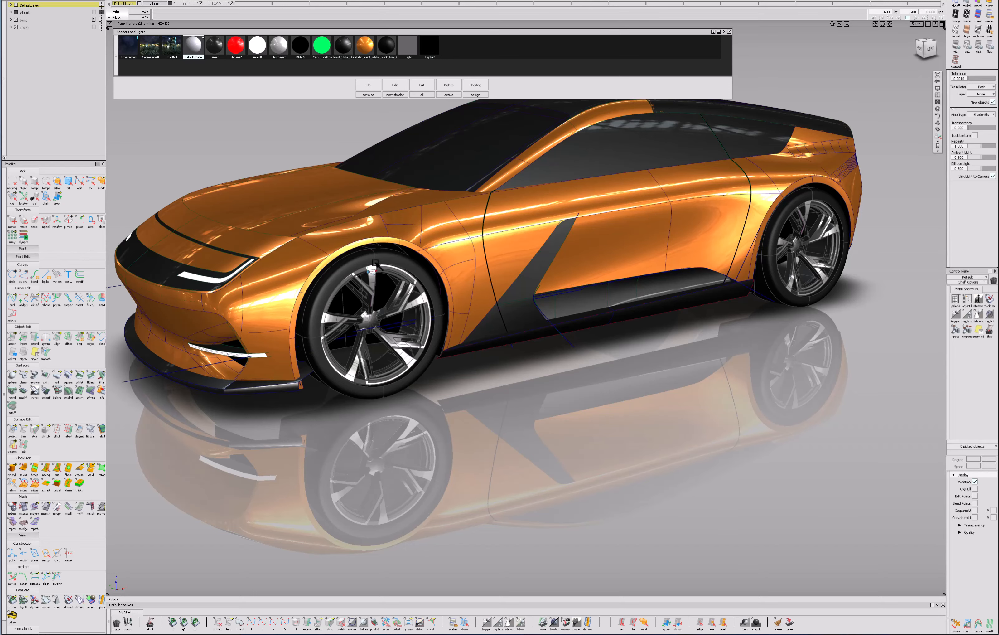
{"action": "left_click_drag", "start_coordinate": [375, 260], "coordinate": [573, 290], "text": "alt+shift"}
{"action": "left_click_drag", "start_coordinate": [601, 326], "coordinate": [448, 321], "text": "alt+shift"}
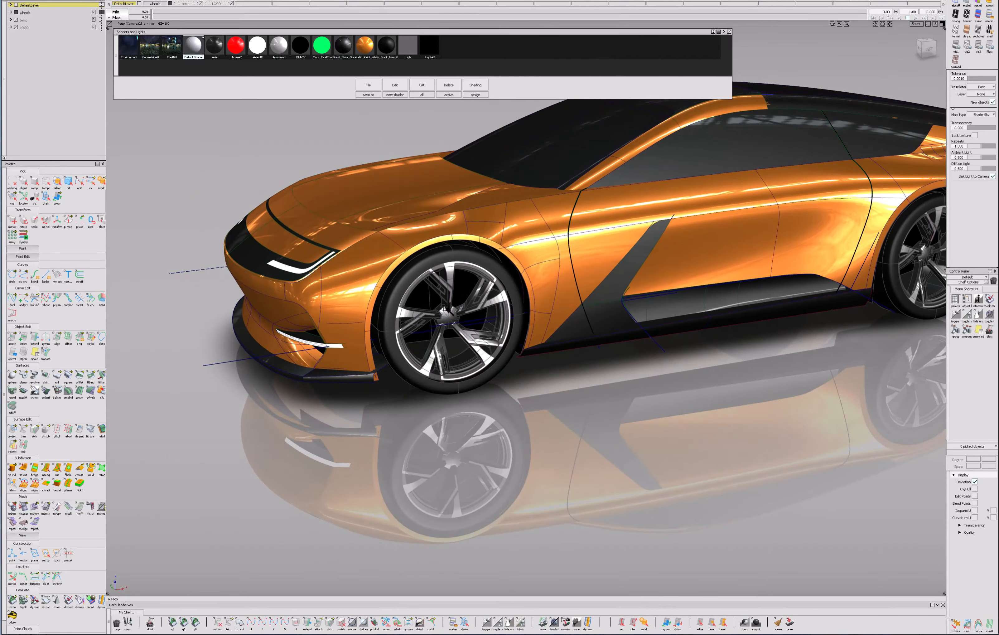
{"action": "middle_click_drag", "start_coordinate": [655, 318], "coordinate": [579, 319], "text": "alt+shift"}
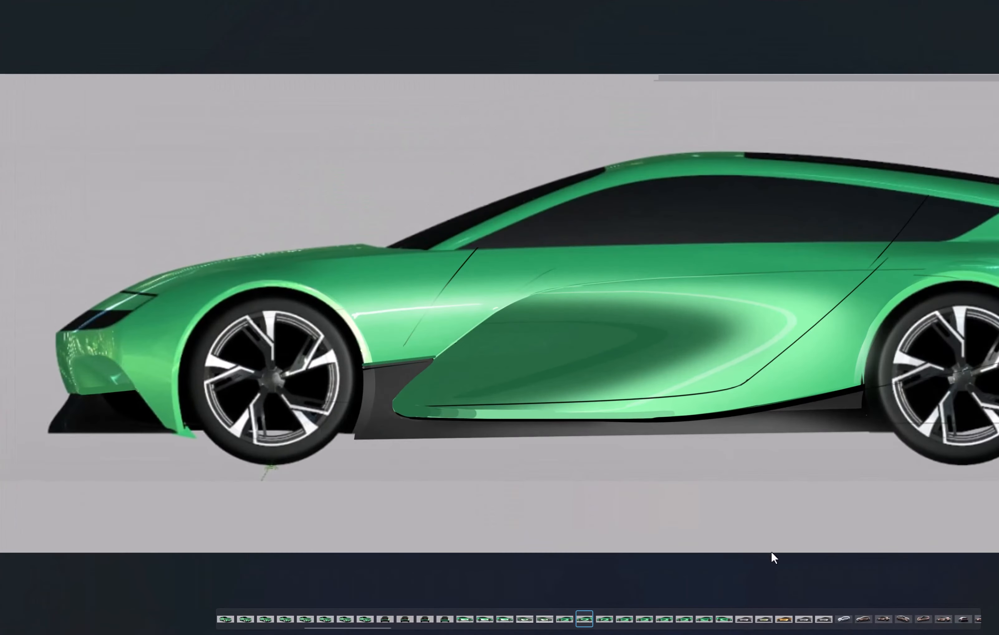
Review the finished orange, grey and bronze studio renders further along the image set, ending on the bronze front three-quarter view.
{"action": "scroll", "coordinate": [920, 620], "scroll_direction": "right", "scroll_amount": 10}
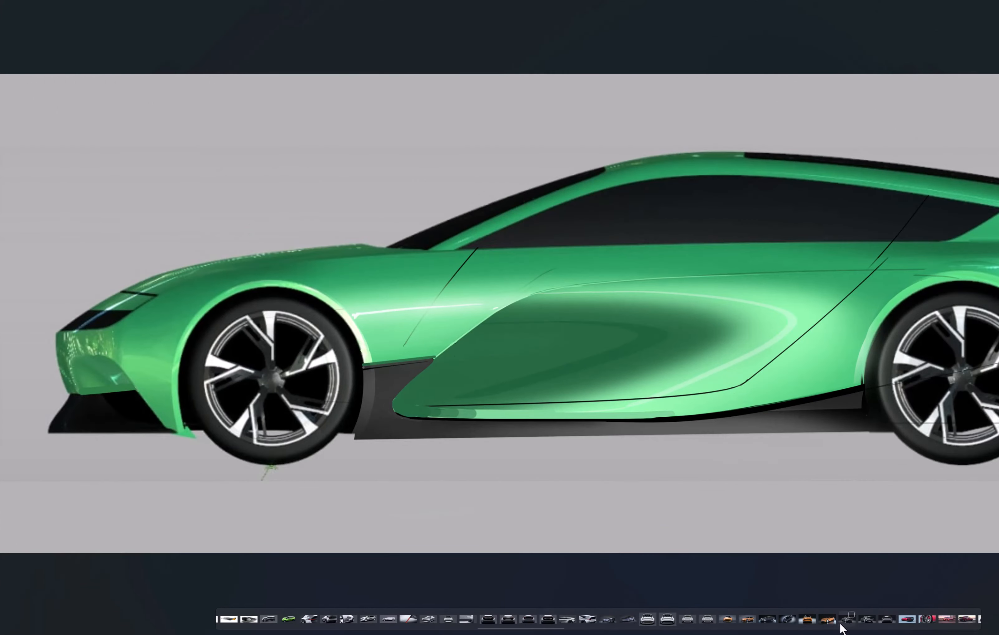
{"action": "left_click", "coordinate": [829, 620]}
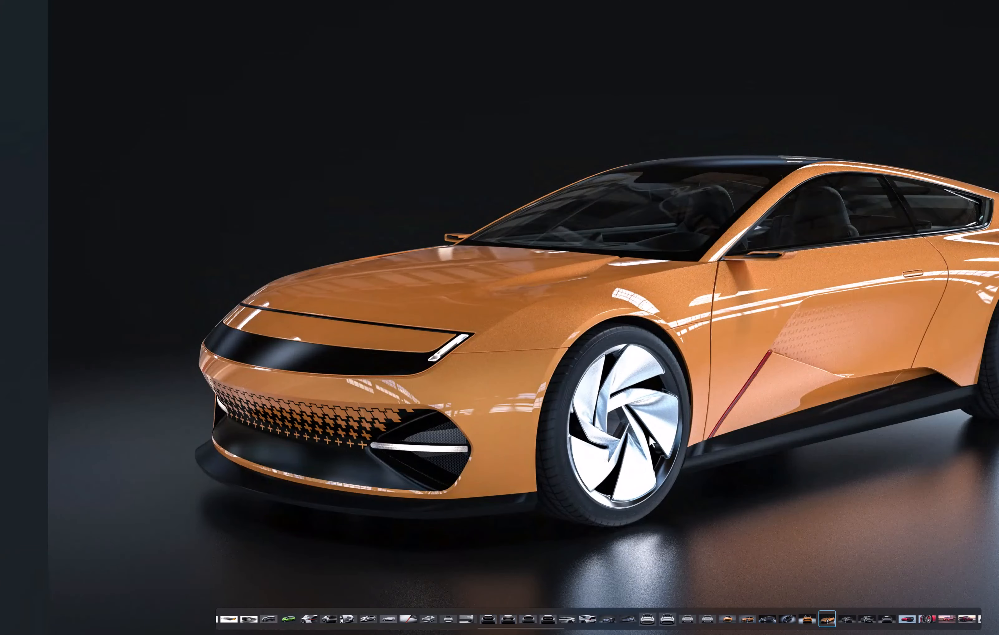
{"action": "left_click", "coordinate": [847, 624]}
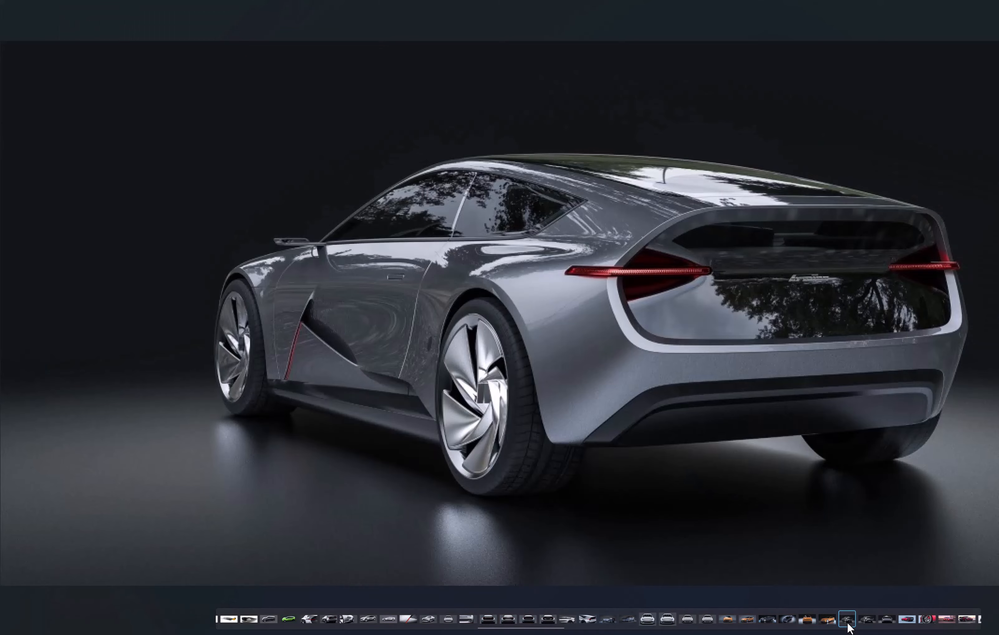
{"action": "scroll", "coordinate": [856, 621], "scroll_direction": "right", "scroll_amount": 5}
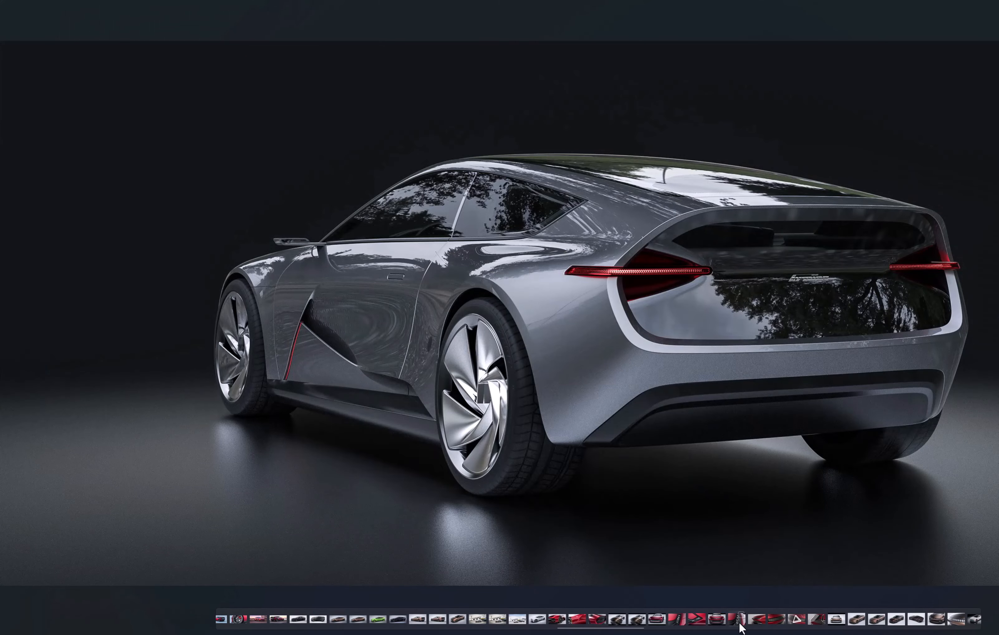
{"action": "left_click", "coordinate": [855, 620]}
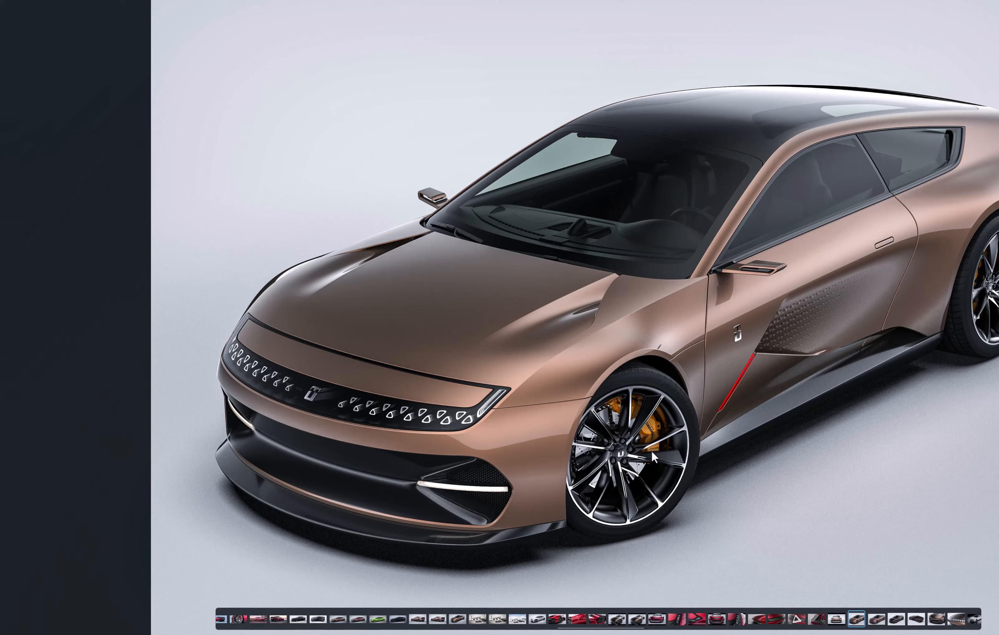
Reduce the image viewer to a smaller window over the Alias model and open the turquoise before-and-after rear comparison.
{"action": "left_click_drag", "start_coordinate": [769, 2], "coordinate": [431, 93]}
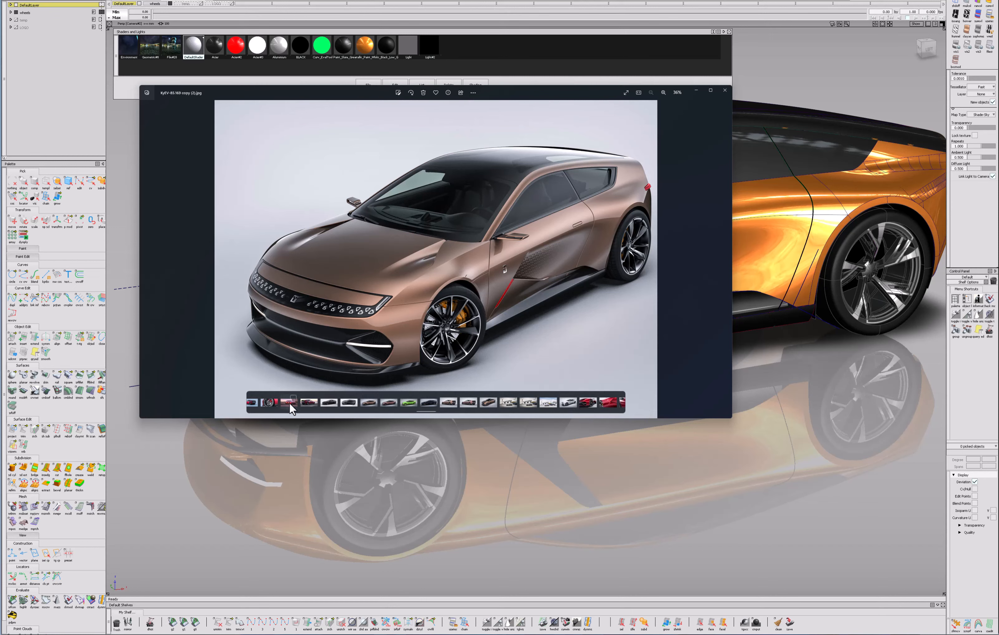
{"action": "left_click_drag", "start_coordinate": [431, 412], "coordinate": [287, 421]}
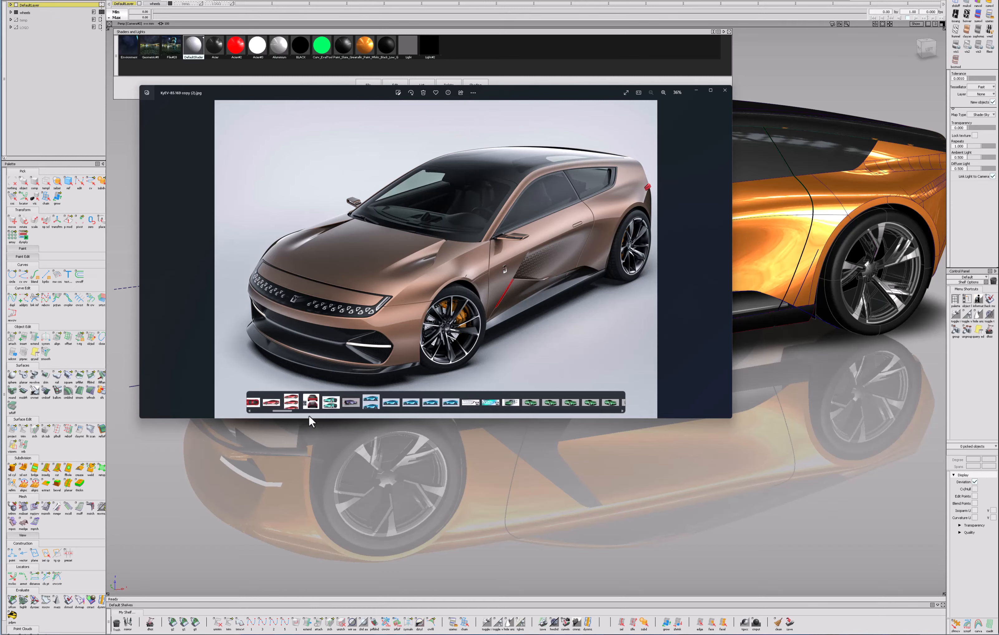
{"action": "left_click", "coordinate": [329, 403]}
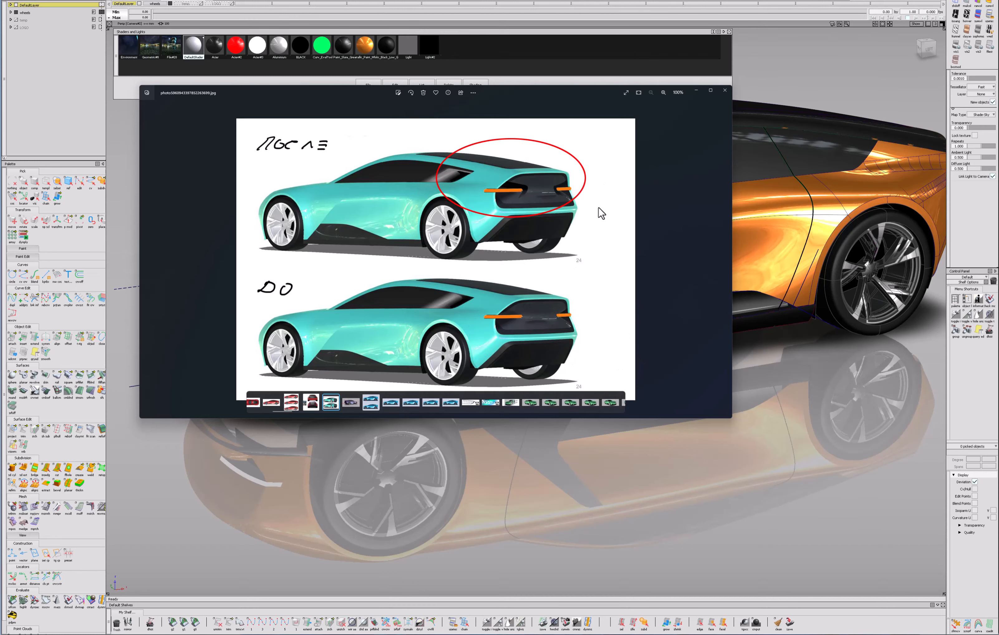
{"action": "left_click", "coordinate": [695, 91]}
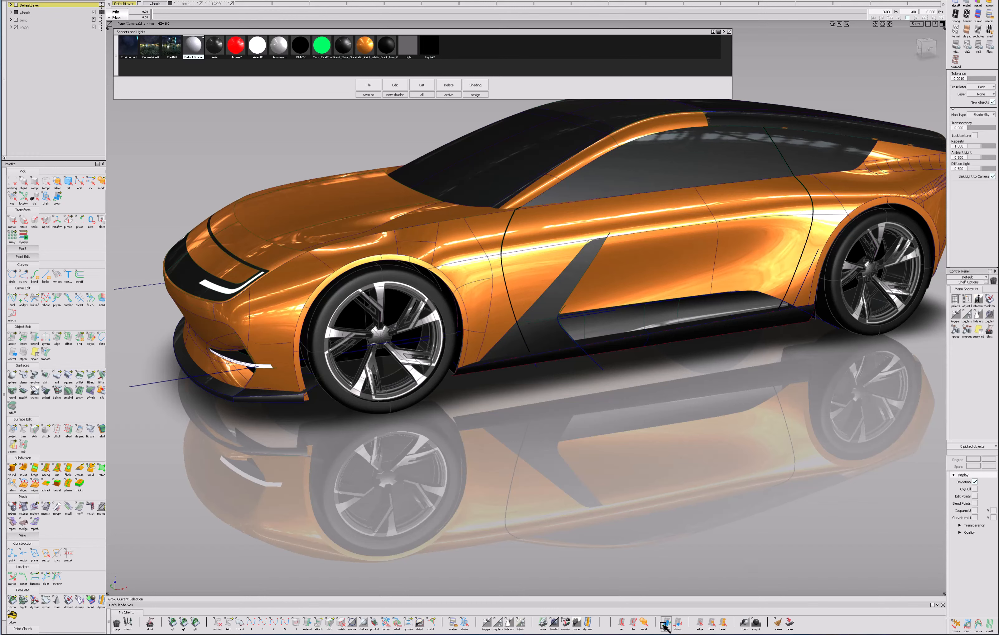
{"action": "left_click", "coordinate": [776, 633]}
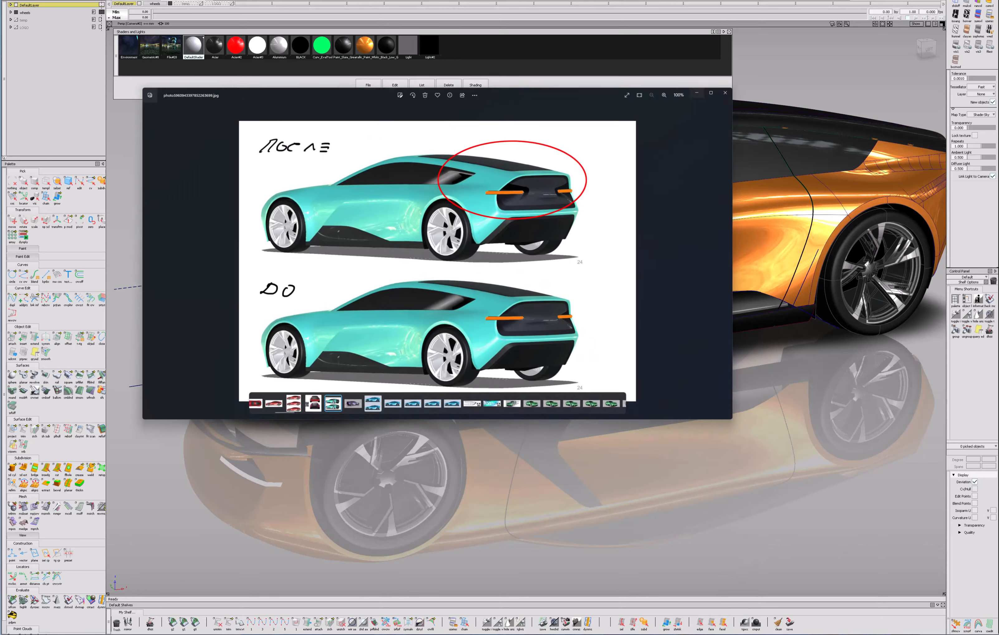
{"action": "left_click", "coordinate": [710, 92]}
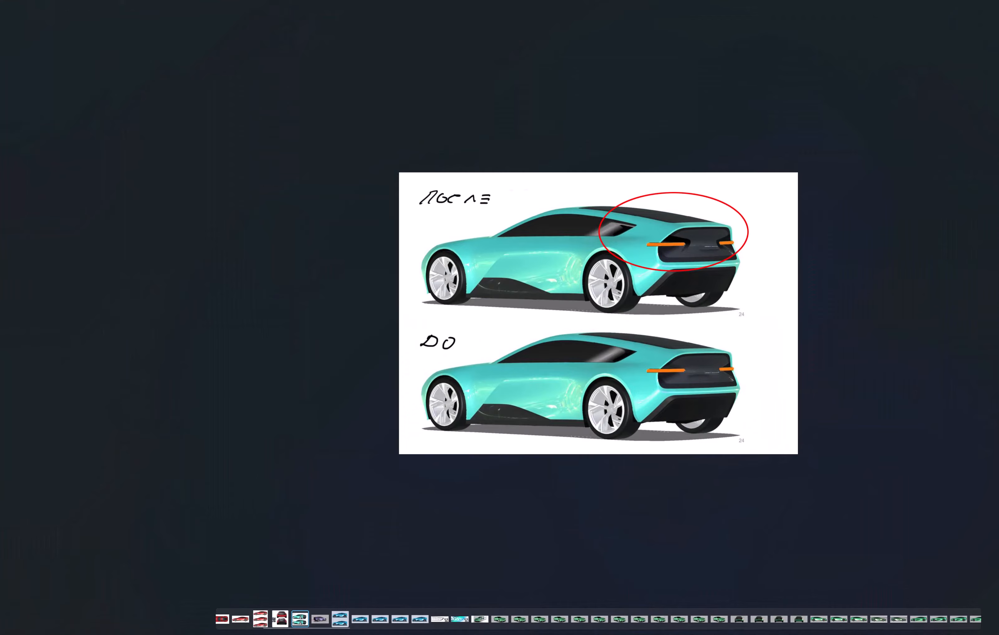
{"action": "key", "text": "super+Down"}
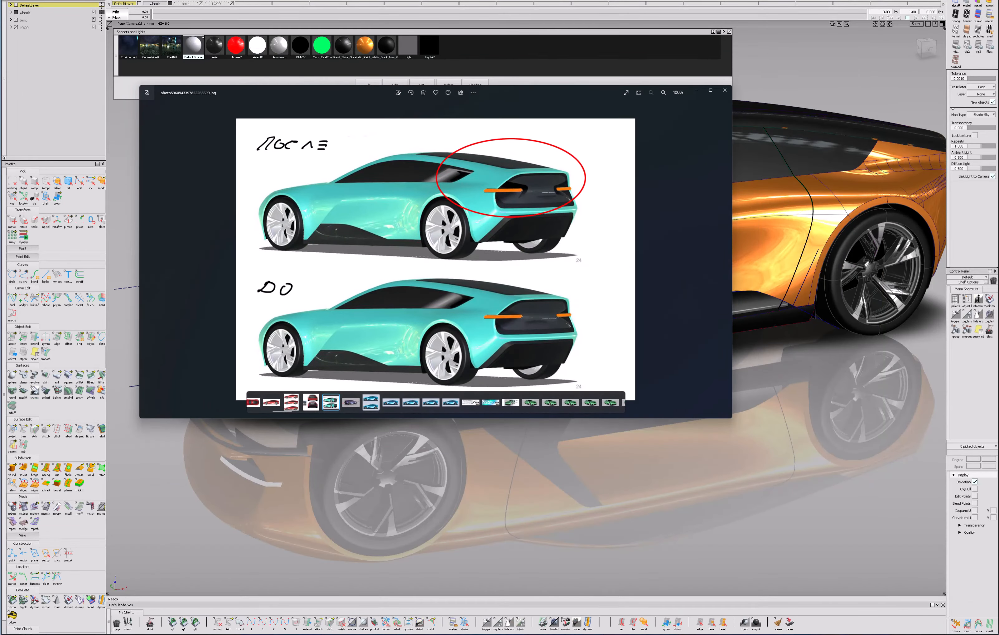
Review the grey and orange side-view body proposals that follow the green renders.
{"action": "scroll", "coordinate": [527, 402], "scroll_direction": "down", "scroll_amount": 10}
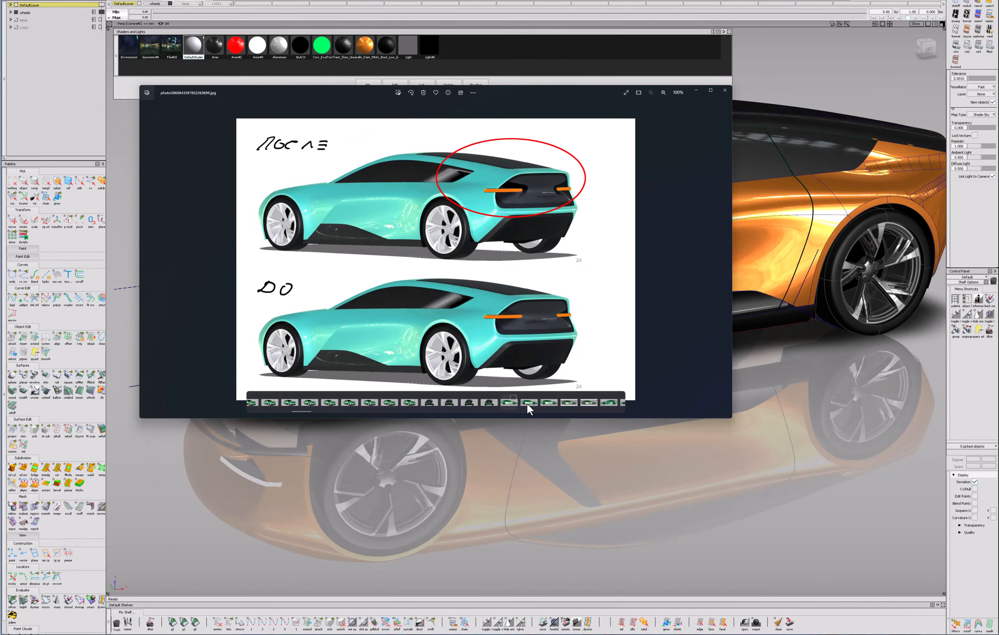
{"action": "scroll", "coordinate": [527, 403], "scroll_direction": "down", "scroll_amount": 8}
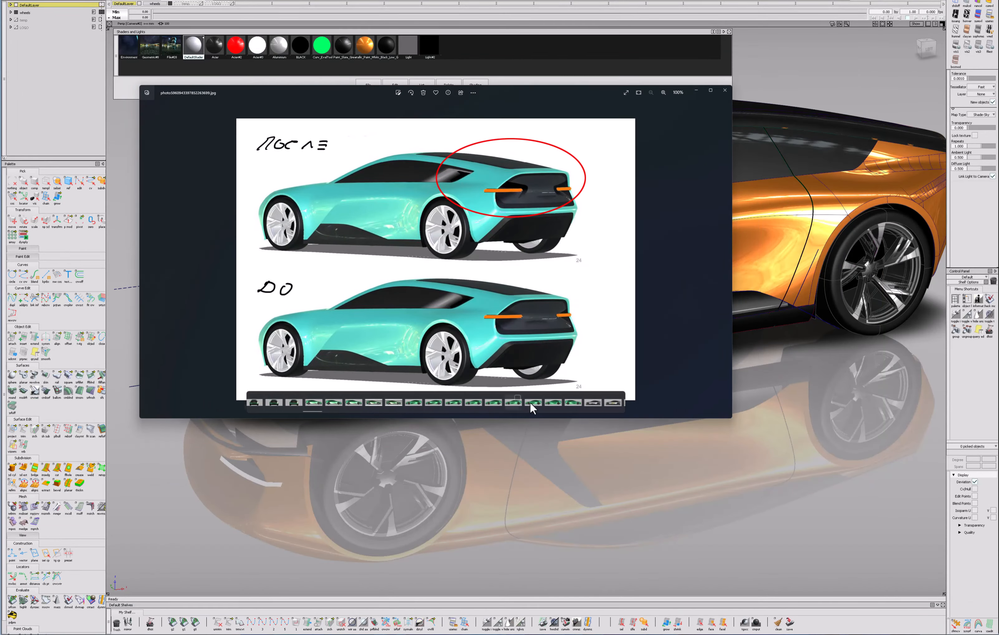
{"action": "left_click", "coordinate": [410, 403]}
{"action": "left_click", "coordinate": [432, 402]}
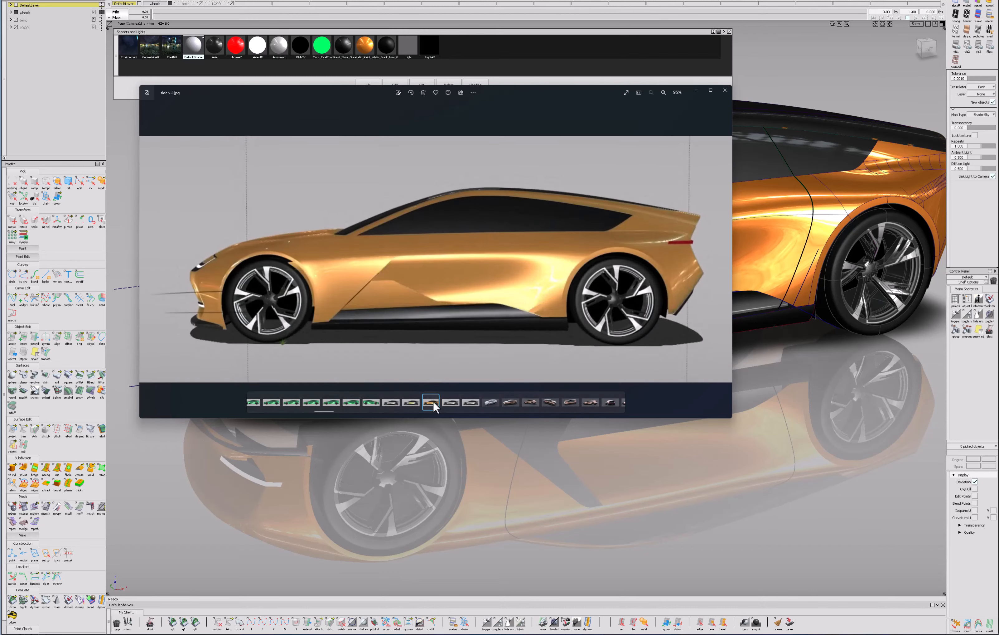
{"action": "left_click", "coordinate": [450, 402]}
Review the silver textured-hood render and the bronze renders, comparing the perforated door panel, red door accent and visible interior.
{"action": "left_click", "coordinate": [489, 403]}
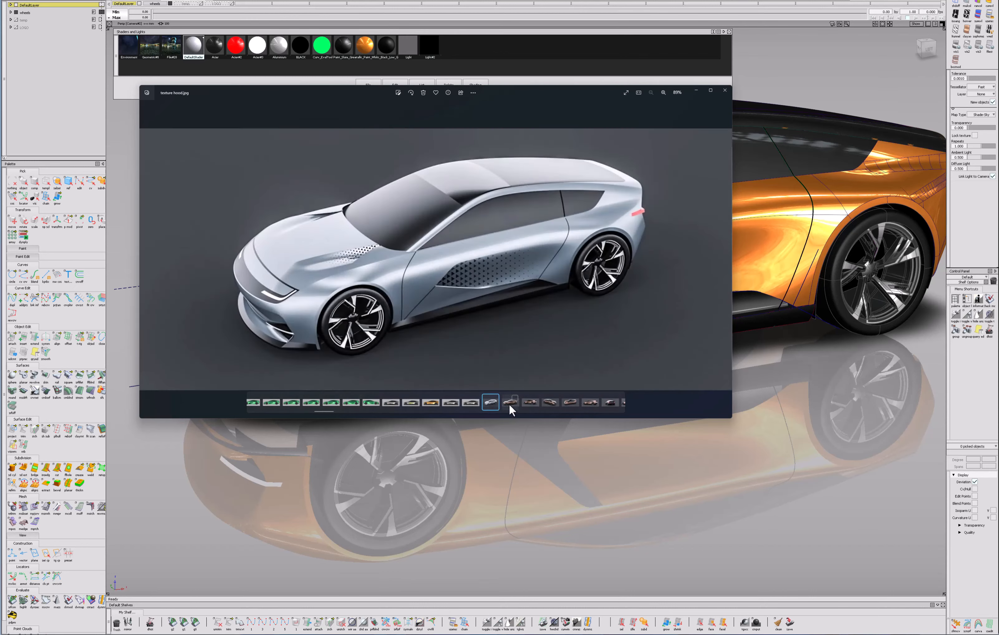
{"action": "left_click", "coordinate": [509, 402]}
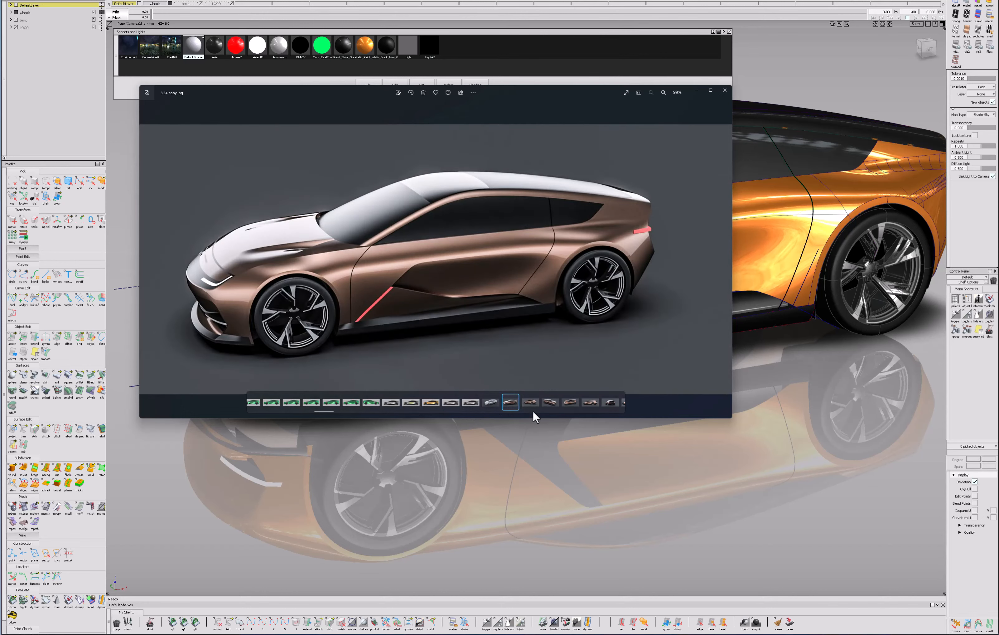
{"action": "left_click", "coordinate": [552, 404]}
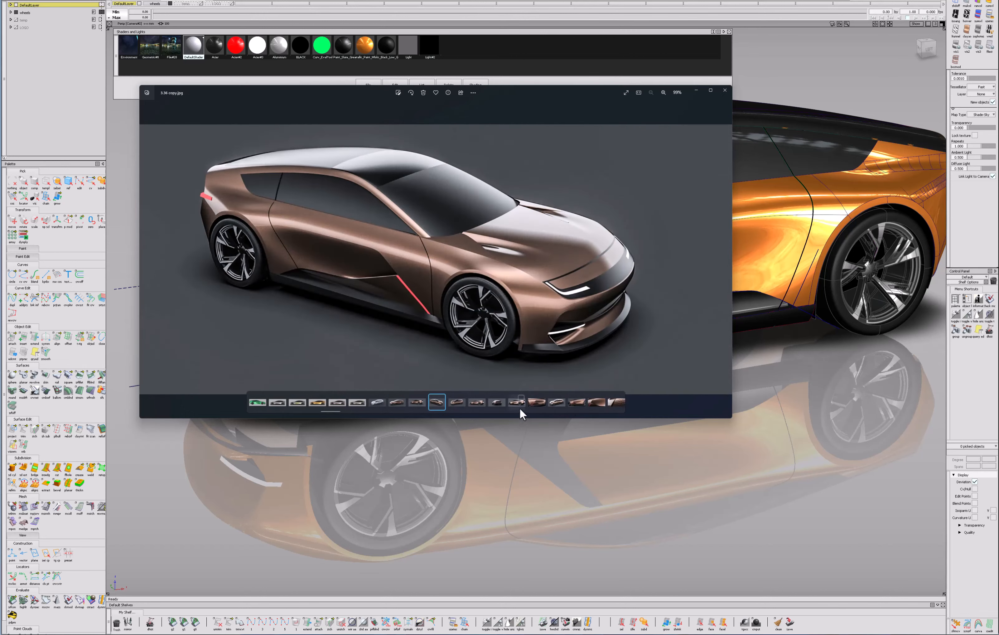
{"action": "left_click", "coordinate": [515, 403]}
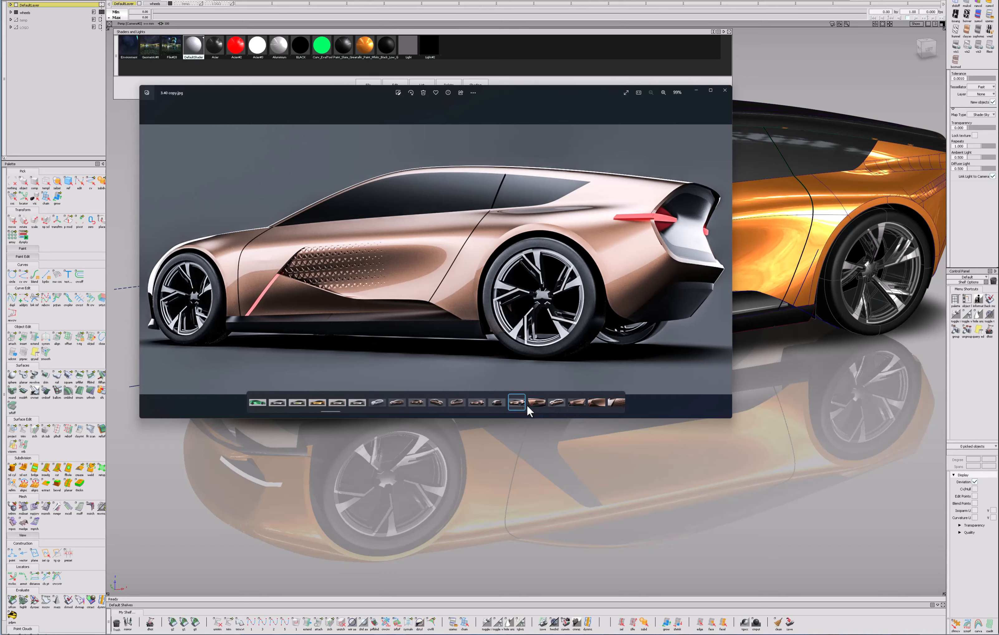
{"action": "left_click", "coordinate": [554, 403]}
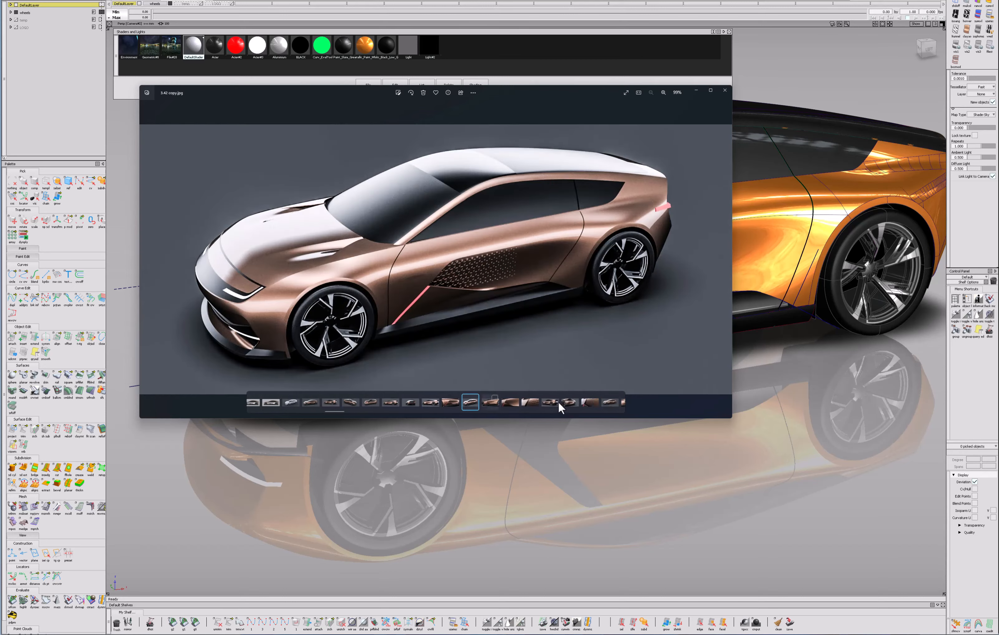
{"action": "left_click", "coordinate": [584, 403]}
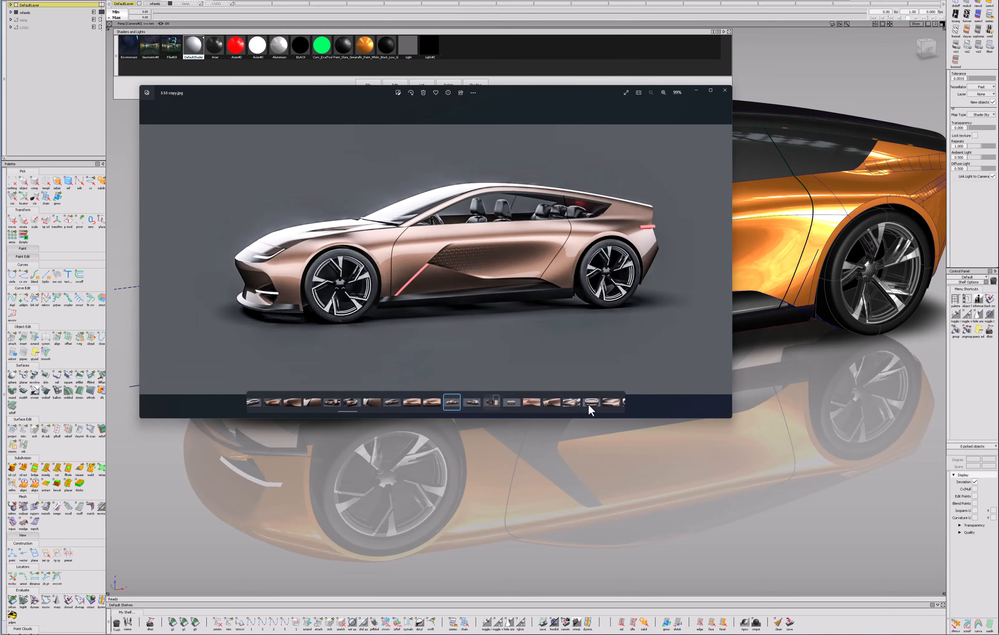
Review the orange renders with turbine-style wheels in three-quarter, side and front views.
{"action": "scroll", "coordinate": [504, 403], "scroll_direction": "down", "scroll_amount": 5}
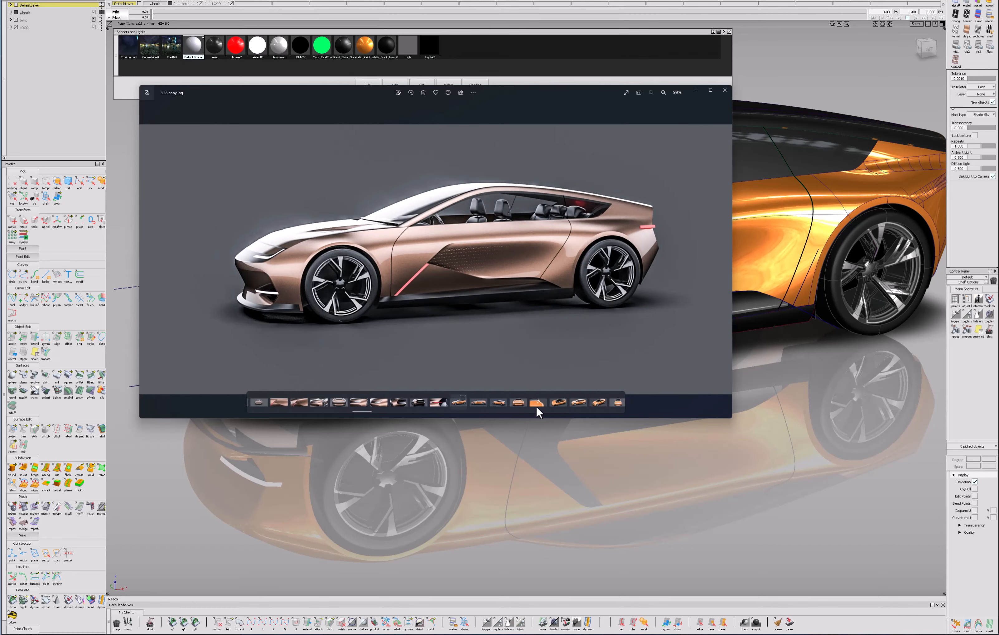
{"action": "left_click", "coordinate": [448, 403]}
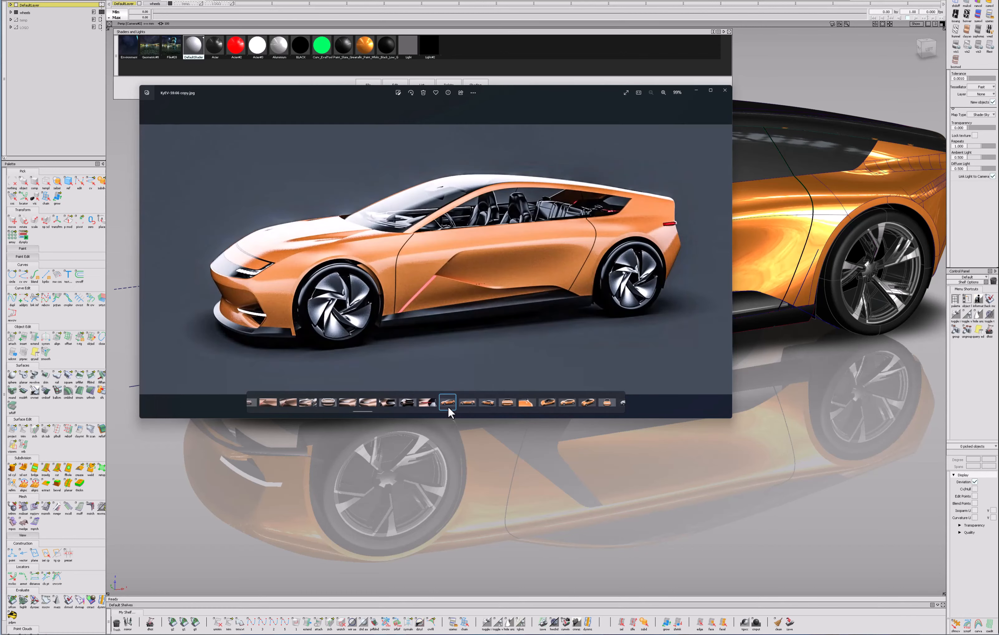
{"action": "left_click", "coordinate": [468, 402]}
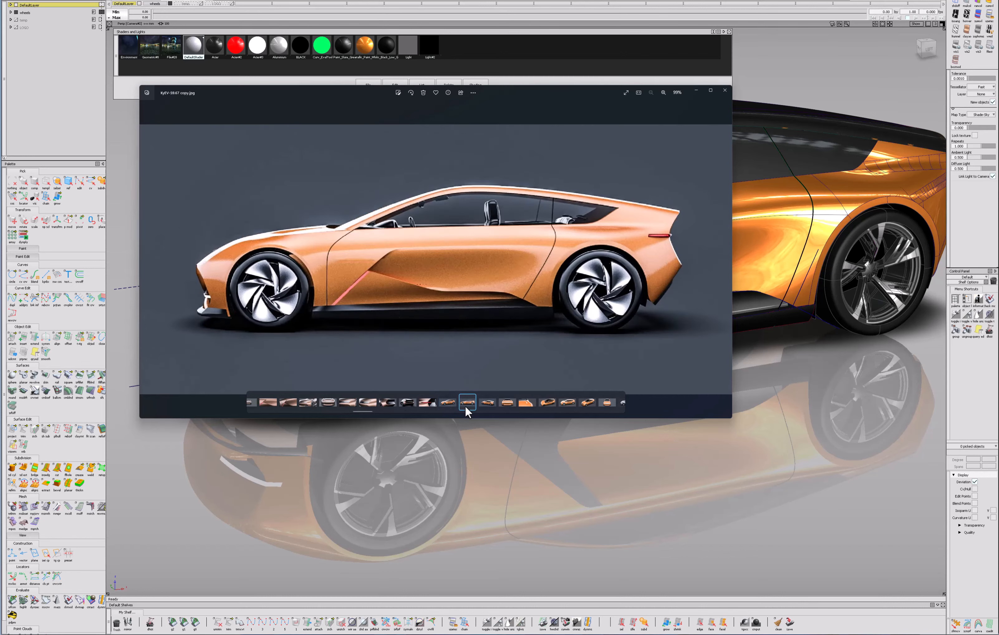
{"action": "left_click", "coordinate": [506, 403]}
Compare the silver, dark purple and bright green front three-quarter renders of the body.
{"action": "scroll", "coordinate": [544, 406], "scroll_direction": "down", "scroll_amount": 3}
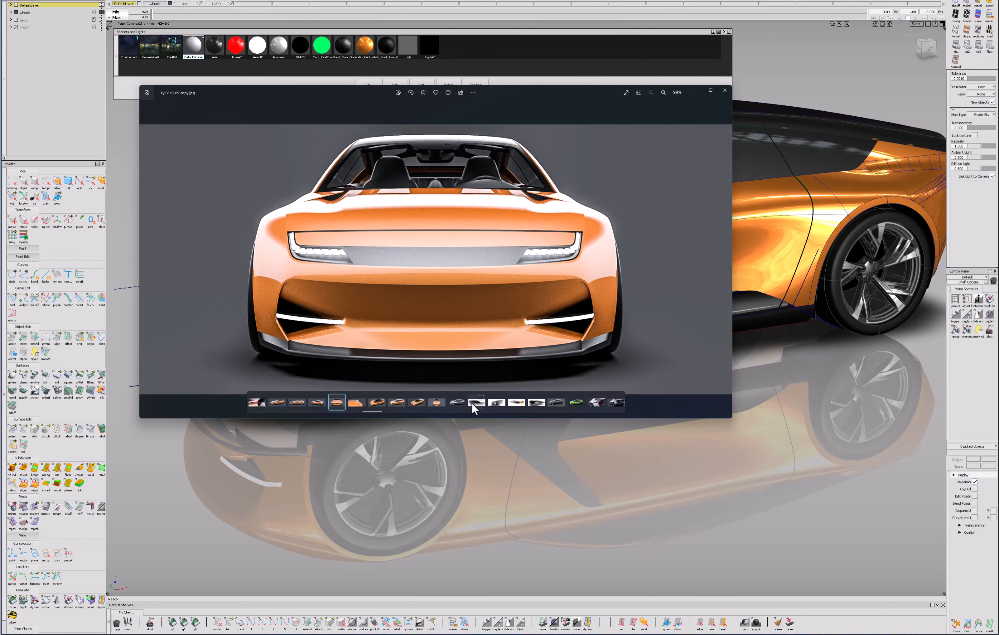
{"action": "left_click", "coordinate": [457, 402]}
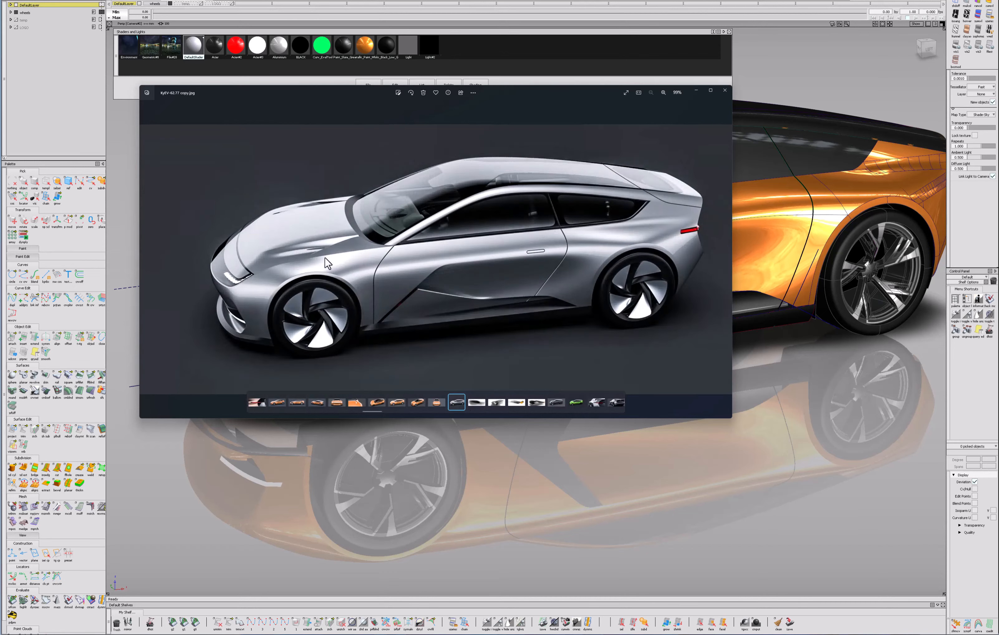
{"action": "scroll", "coordinate": [536, 405], "scroll_direction": "down", "scroll_amount": 2}
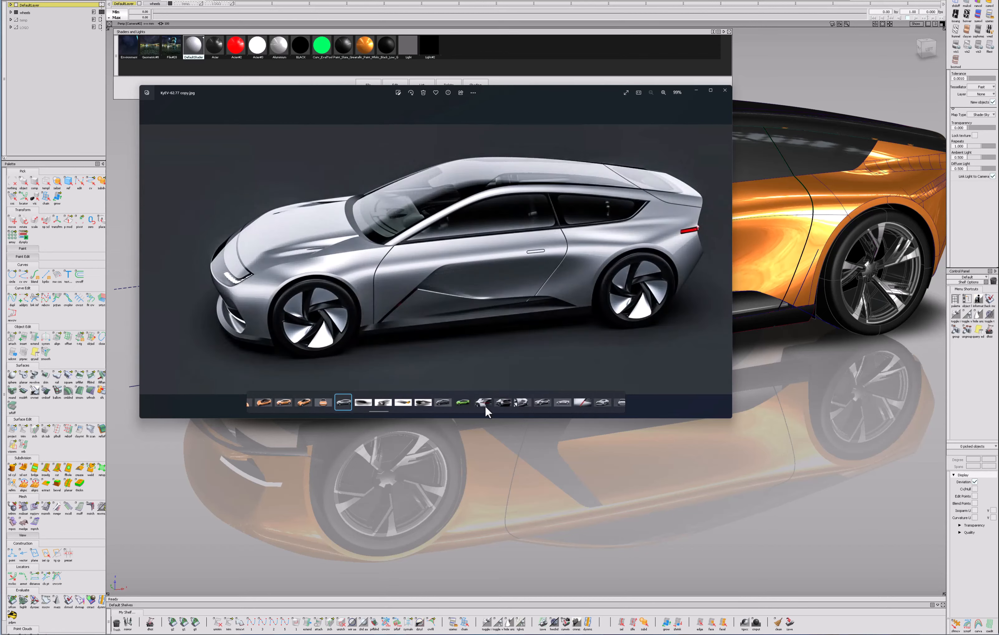
{"action": "left_click", "coordinate": [443, 402]}
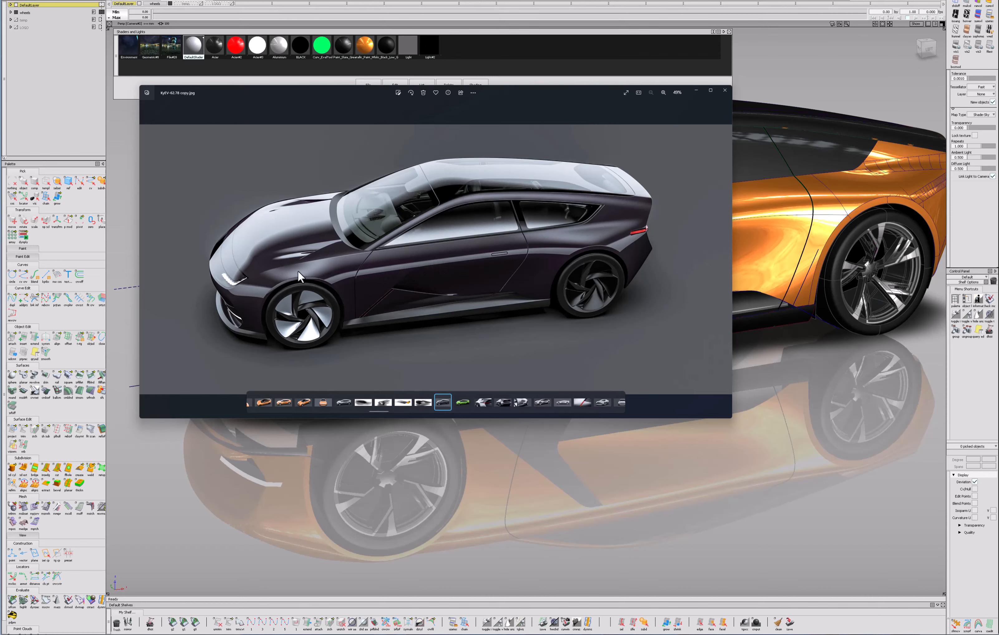
{"action": "left_click", "coordinate": [459, 405]}
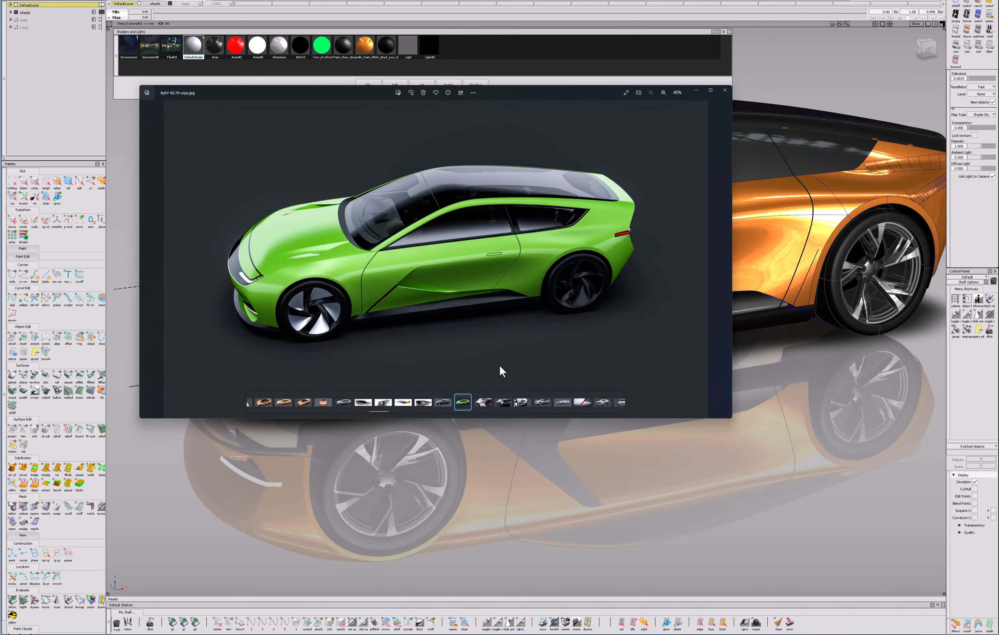
Review the silver renders showing the red tail light close-up, the rear three-quarter view and the front three-quarter view.
{"action": "left_click", "coordinate": [479, 404]}
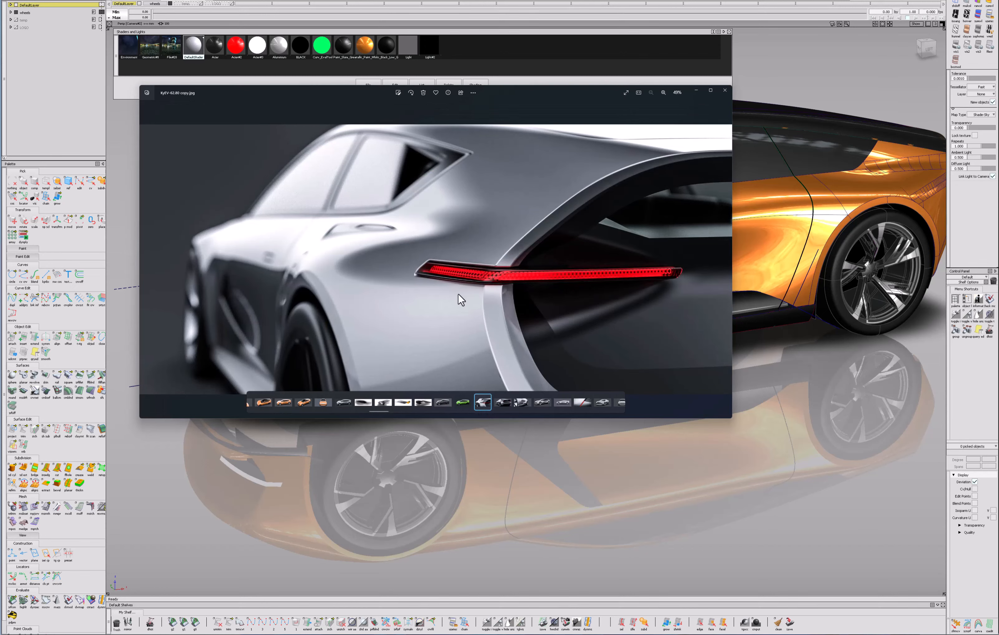
{"action": "left_click", "coordinate": [502, 403]}
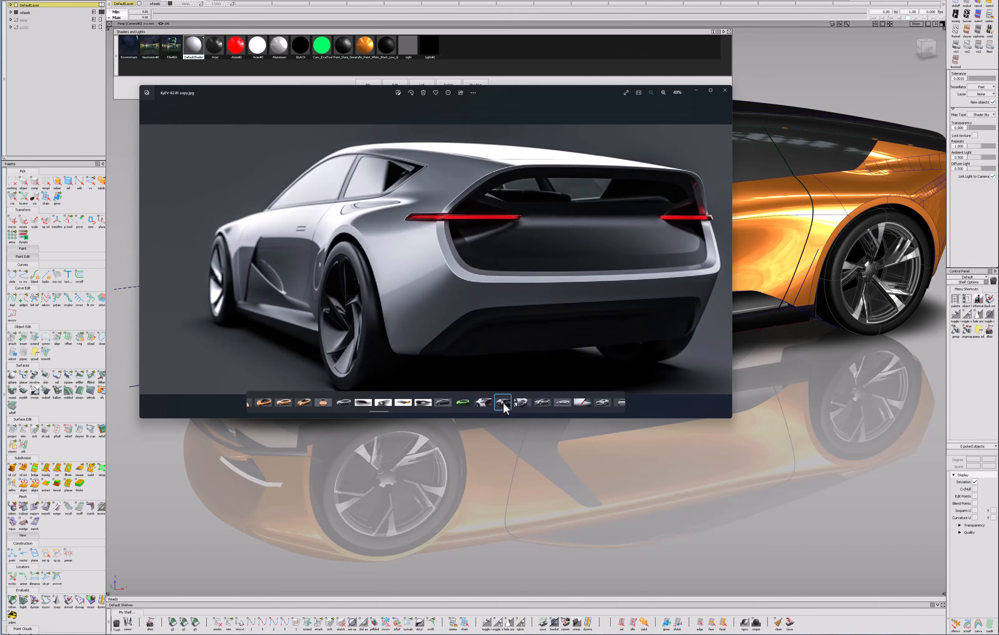
{"action": "left_click", "coordinate": [538, 403]}
Compare the straight rear-view tailgate and glass variants, ending on the blue-grey rear three-quarter render.
{"action": "scroll", "coordinate": [540, 403], "scroll_direction": "down", "scroll_amount": 3}
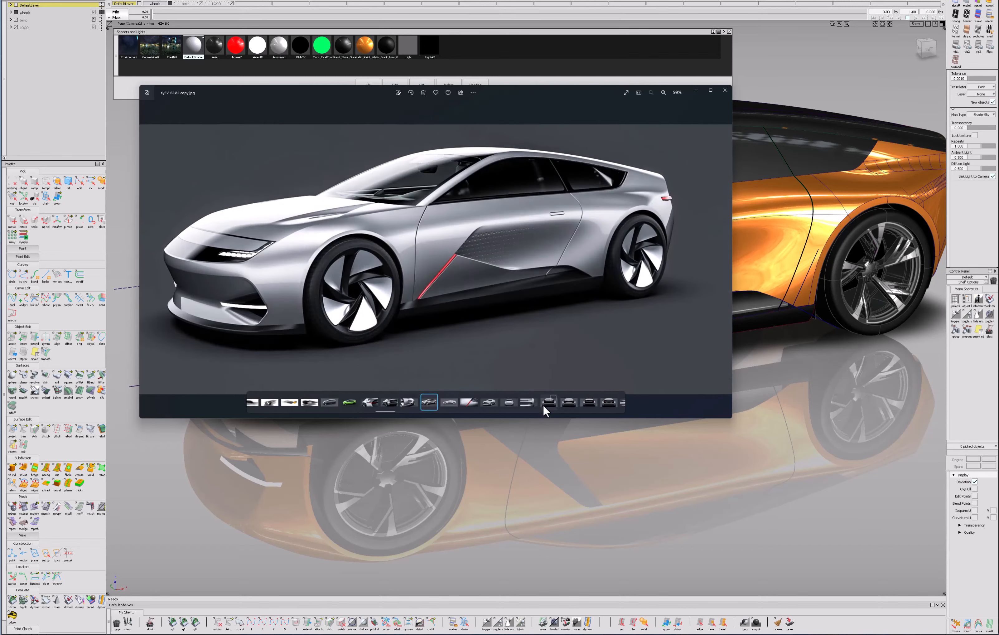
{"action": "left_click", "coordinate": [544, 404]}
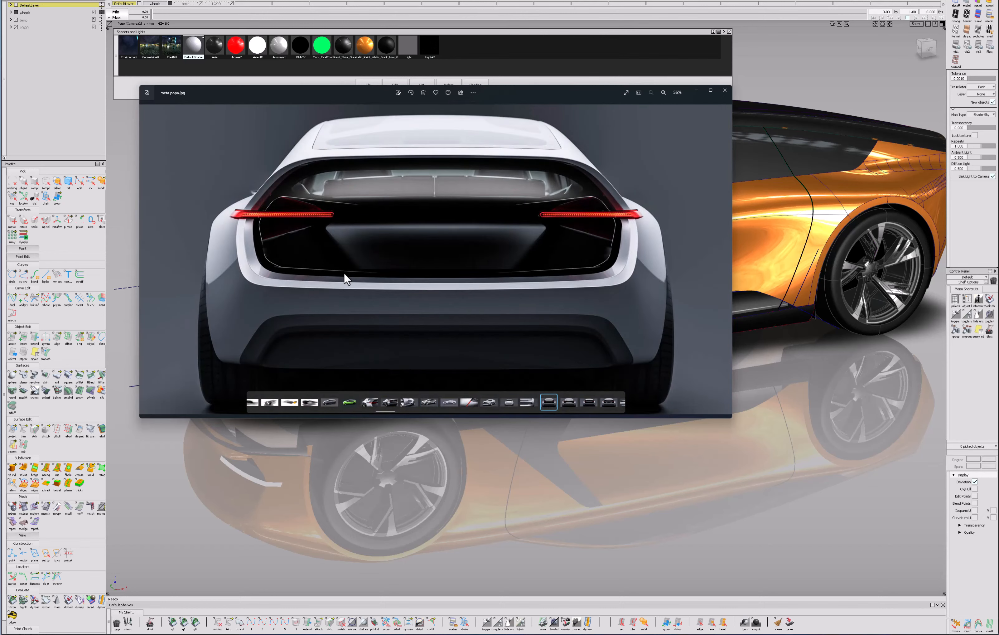
{"action": "left_click", "coordinate": [568, 406]}
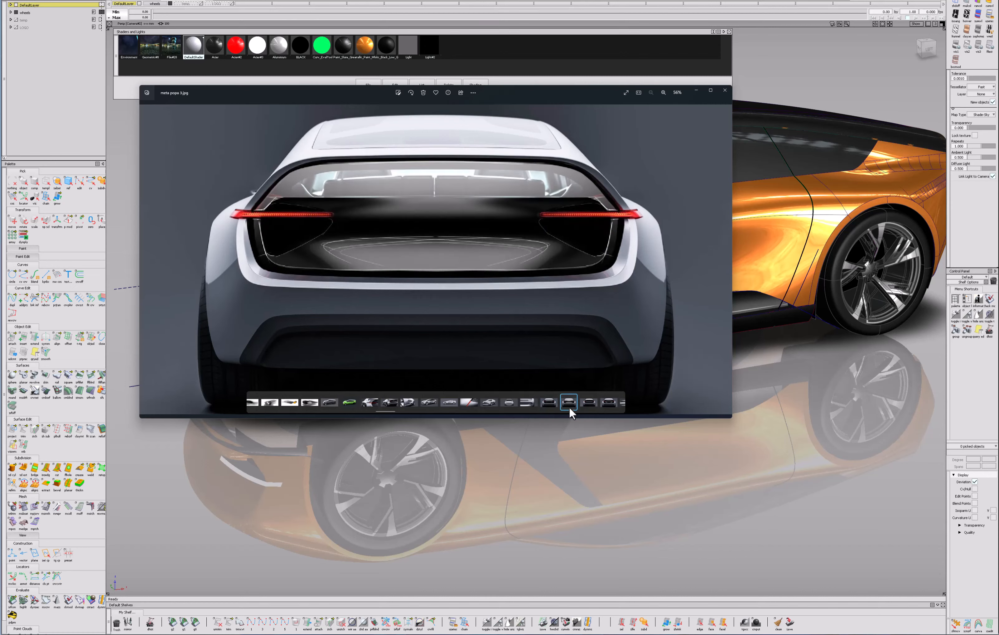
{"action": "scroll", "coordinate": [574, 407], "scroll_direction": "down", "scroll_amount": 5}
{"action": "left_click", "coordinate": [498, 402]}
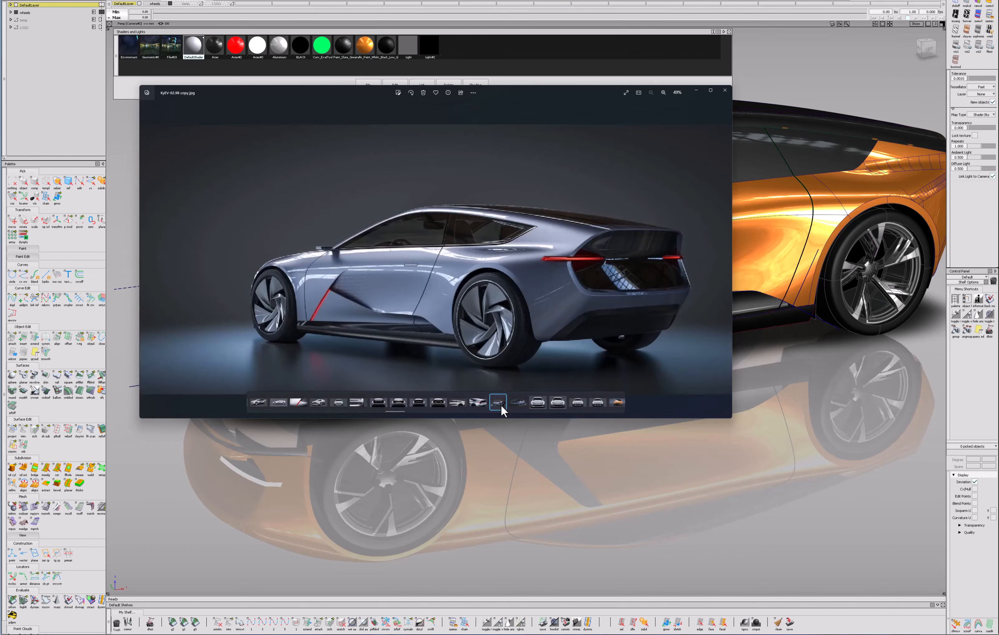
Compare the white front-view face variants with the orange front render, then close the image viewer.
{"action": "left_click", "coordinate": [537, 403]}
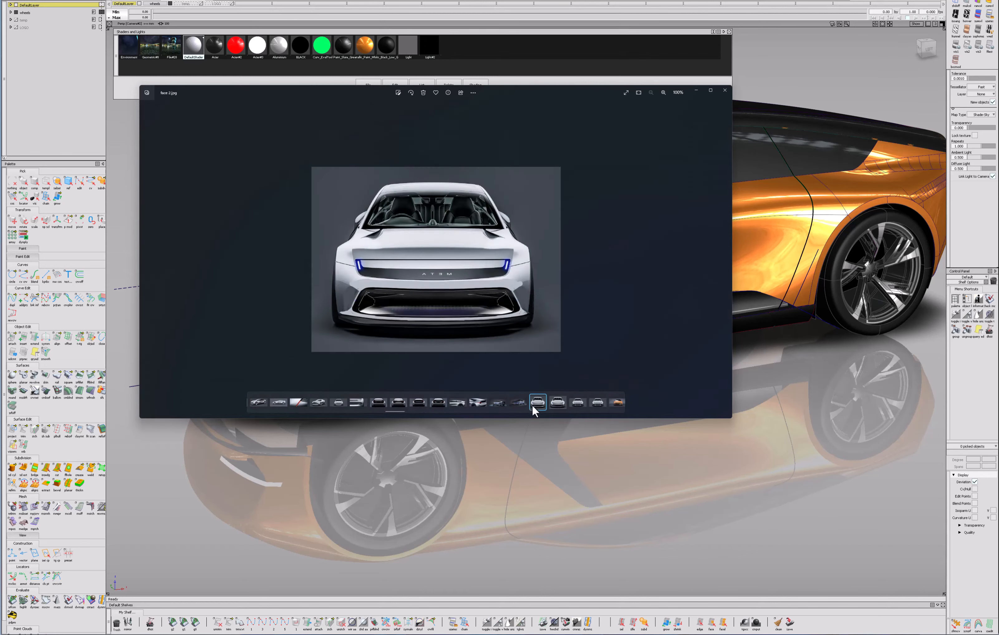
{"action": "left_click", "coordinate": [558, 403]}
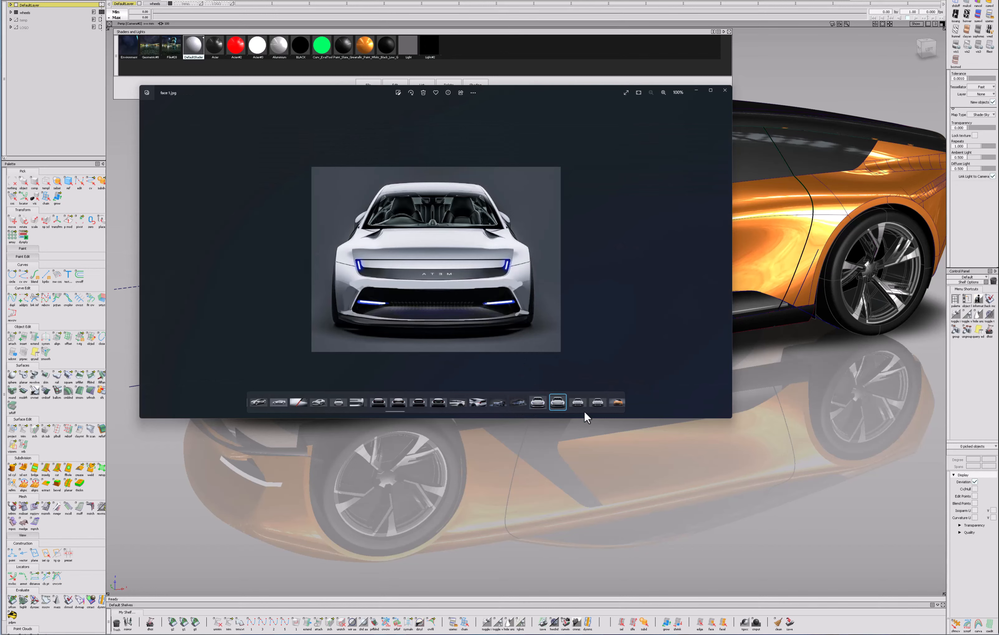
{"action": "left_click", "coordinate": [577, 404]}
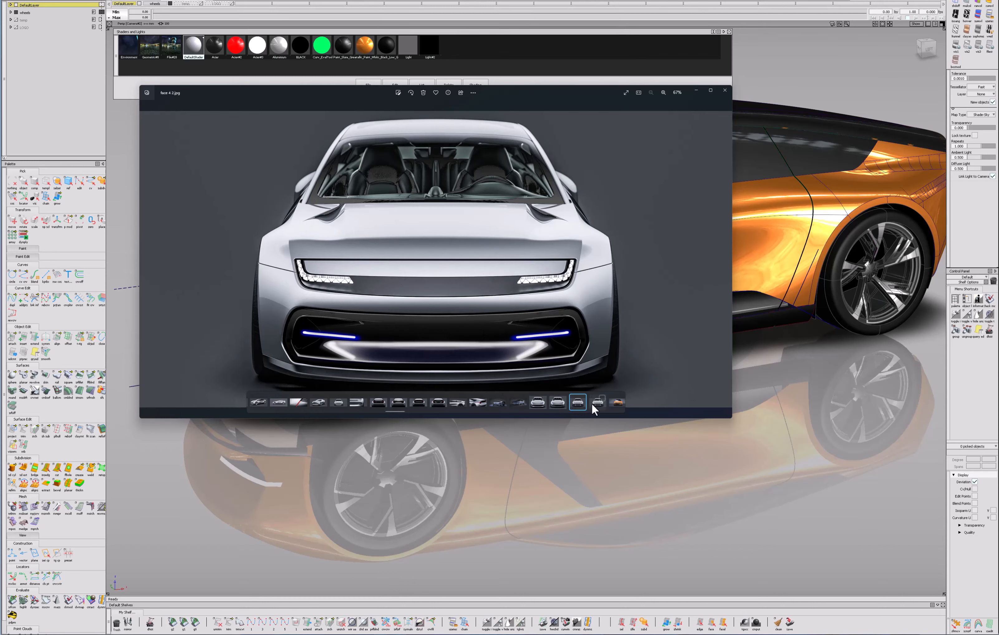
{"action": "left_click", "coordinate": [614, 405]}
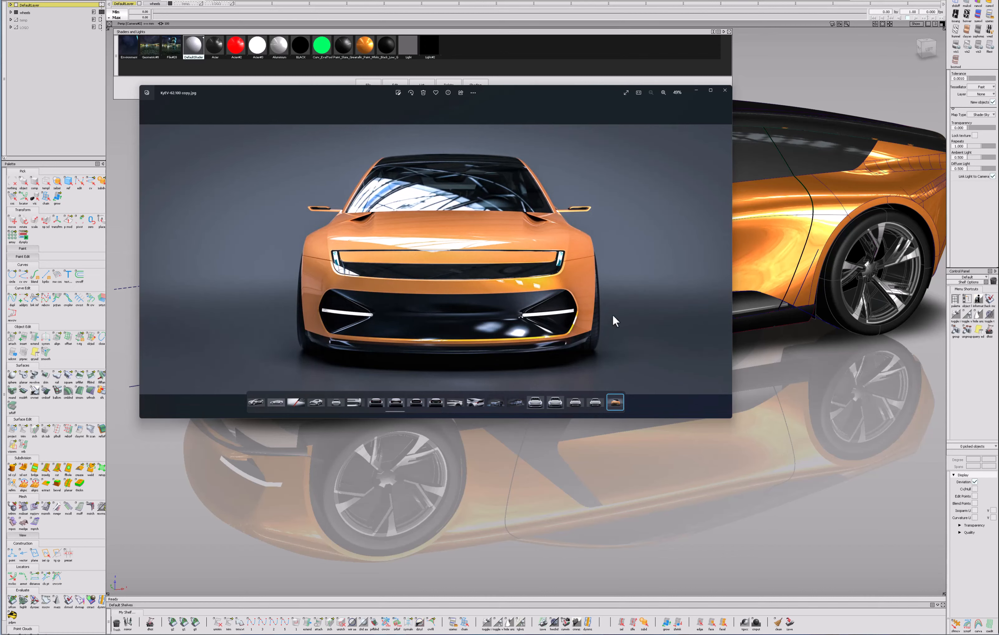
{"action": "left_click", "coordinate": [725, 91]}
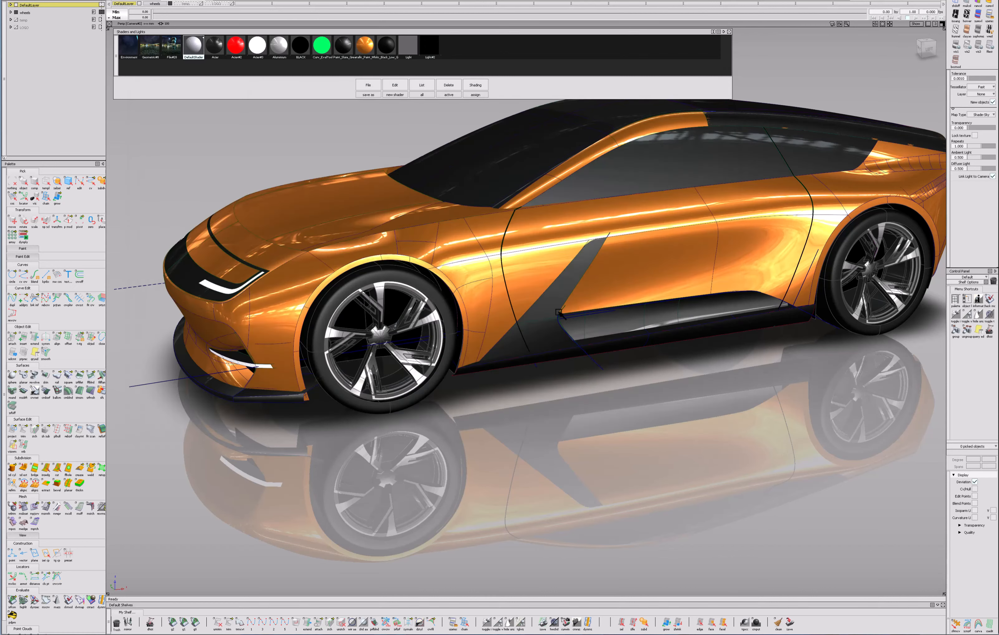
Examine the front bumper corner of the orange model, including the white light strip, air intake and lower lip.
{"action": "left_click_drag", "start_coordinate": [344, 342], "coordinate": [494, 347], "text": "alt+shift"}
{"action": "middle_click_drag", "start_coordinate": [494, 347], "coordinate": [582, 344], "text": "alt+shift"}
{"action": "right_click_drag", "start_coordinate": [382, 366], "coordinate": [579, 334], "text": "alt+shift"}
{"action": "left_click", "coordinate": [324, 354]}
{"action": "left_click_drag", "start_coordinate": [470, 367], "coordinate": [378, 392], "text": "alt+shift"}
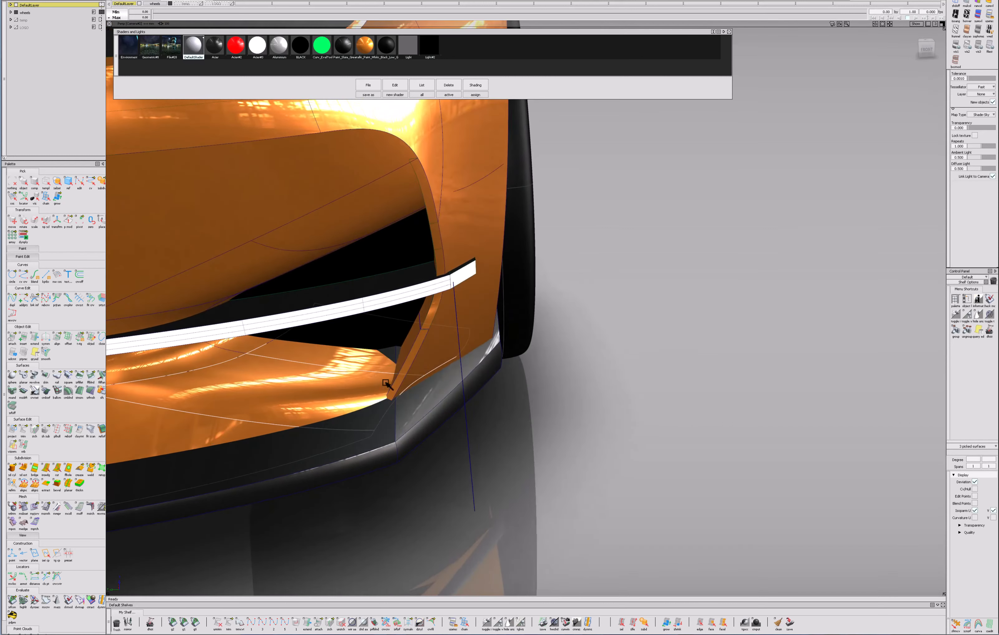
{"action": "left_click_drag", "start_coordinate": [432, 310], "coordinate": [489, 397], "text": "alt+shift"}
{"action": "left_click_drag", "start_coordinate": [445, 272], "coordinate": [487, 277], "text": "alt+shift"}
{"action": "right_click_drag", "start_coordinate": [487, 277], "coordinate": [421, 261], "text": "alt+shift"}
{"action": "left_click_drag", "start_coordinate": [421, 261], "coordinate": [415, 282], "text": "alt+shift"}
{"action": "right_click_drag", "start_coordinate": [426, 277], "coordinate": [441, 274], "text": "alt+shift"}
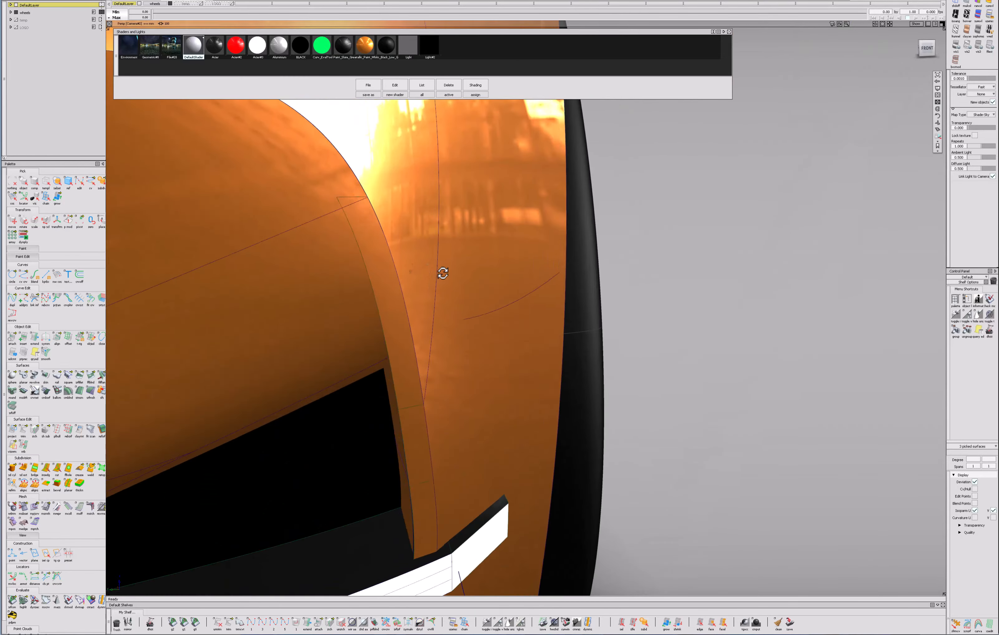
Inspect how the intake opening's edge runs from the bumper surface past the light strip down to the splitter.
{"action": "left_click_drag", "start_coordinate": [442, 274], "coordinate": [491, 295], "text": "alt+shift"}
{"action": "right_click_drag", "start_coordinate": [634, 153], "coordinate": [627, 204], "text": "alt+shift"}
{"action": "mouse_move", "coordinate": [488, 262]}
{"action": "left_mouse_down", "text": "alt+shift"}
{"action": "mouse_move", "coordinate": [497, 225]}
{"action": "mouse_move", "coordinate": [463, 229]}
{"action": "mouse_move", "coordinate": [460, 264]}
{"action": "left_mouse_up", "text": "alt+shift"}
{"action": "right_click_drag", "start_coordinate": [461, 265], "coordinate": [465, 172], "text": "alt+shift"}
{"action": "mouse_move", "coordinate": [465, 172]}
{"action": "left_mouse_down", "text": "ctrl+shift"}
{"action": "mouse_move", "coordinate": [454, 196]}
{"action": "mouse_move", "coordinate": [417, 223]}
{"action": "left_mouse_up", "text": "ctrl+shift"}
{"action": "left_click", "coordinate": [449, 219]}
{"action": "left_click", "coordinate": [458, 235]}
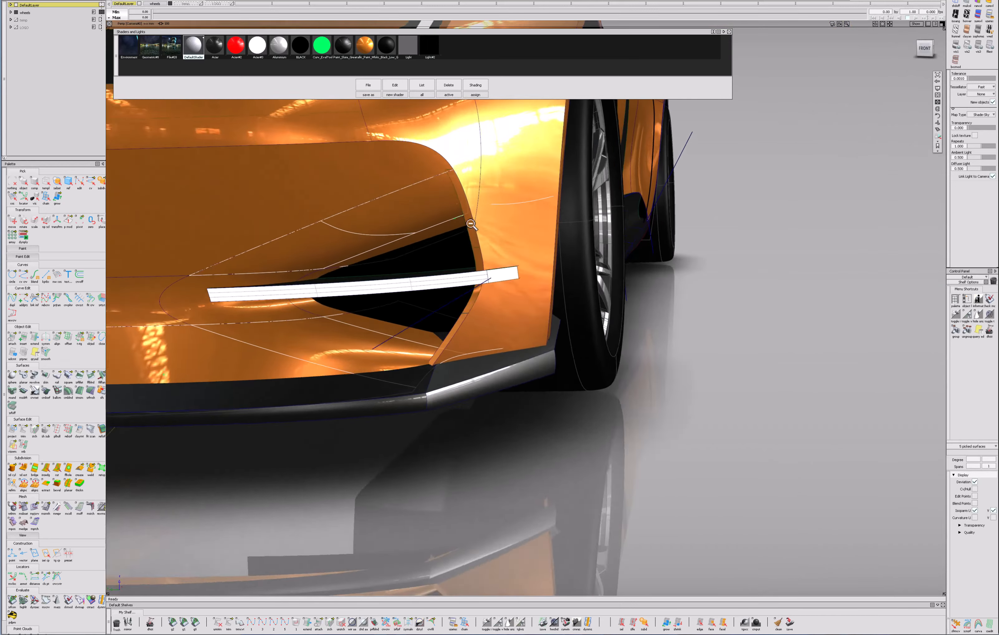
{"action": "right_click_drag", "start_coordinate": [417, 223], "coordinate": [479, 230], "text": "alt+shift"}
{"action": "middle_click_drag", "start_coordinate": [479, 230], "coordinate": [479, 272], "text": "alt+shift"}
{"action": "left_click_drag", "start_coordinate": [478, 272], "coordinate": [390, 289], "text": "alt+shift"}
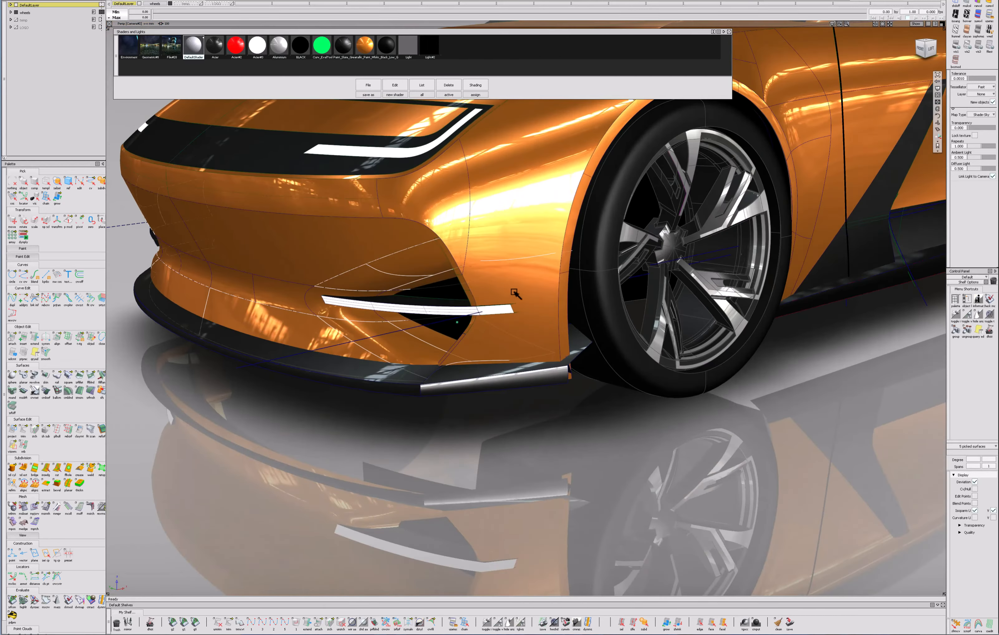
Review the front wheel, fender and full side profile of the orange model.
{"action": "left_click_drag", "start_coordinate": [543, 297], "coordinate": [482, 299], "text": "alt+shift"}
{"action": "right_click_drag", "start_coordinate": [482, 300], "coordinate": [565, 301], "text": "alt+shift"}
{"action": "middle_click_drag", "start_coordinate": [636, 311], "coordinate": [439, 320], "text": "alt+shift"}
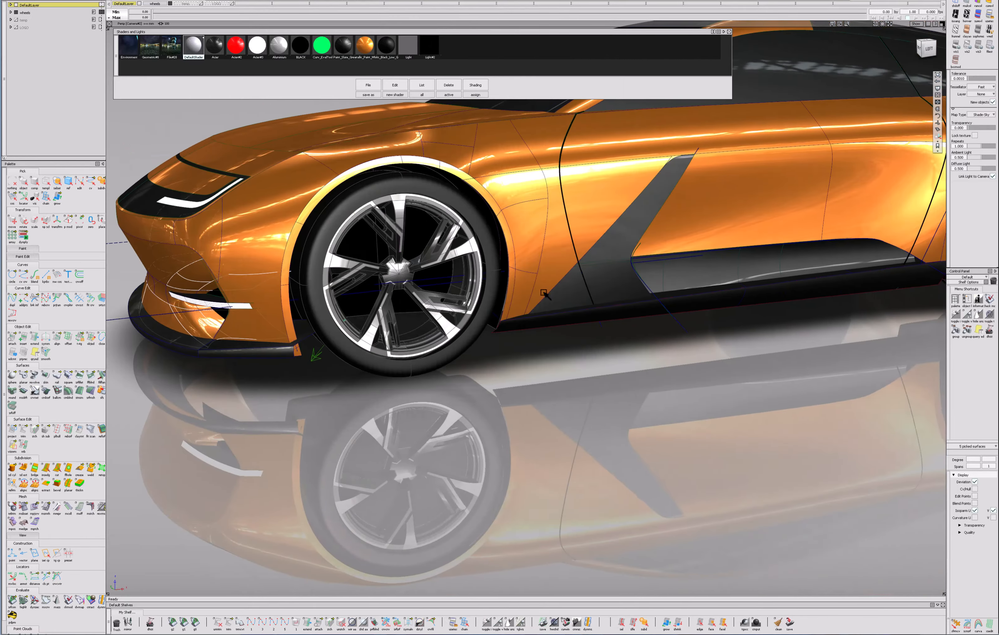
{"action": "middle_click_drag", "start_coordinate": [292, 315], "coordinate": [86, 349], "text": "alt+shift"}
{"action": "left_click", "coordinate": [751, 166], "text": "alt+shift"}
{"action": "mouse_move", "coordinate": [763, 199]}
{"action": "left_mouse_down", "text": "alt+shift"}
{"action": "mouse_move", "coordinate": [722, 216]}
{"action": "mouse_move", "coordinate": [628, 221]}
{"action": "left_mouse_up", "text": "alt+shift"}
{"action": "right_click_drag", "start_coordinate": [628, 220], "coordinate": [655, 227], "text": "alt+shift"}
{"action": "middle_click_drag", "start_coordinate": [609, 239], "coordinate": [601, 265], "text": "alt+shift"}
{"action": "left_click", "coordinate": [513, 225], "text": "alt+shift"}
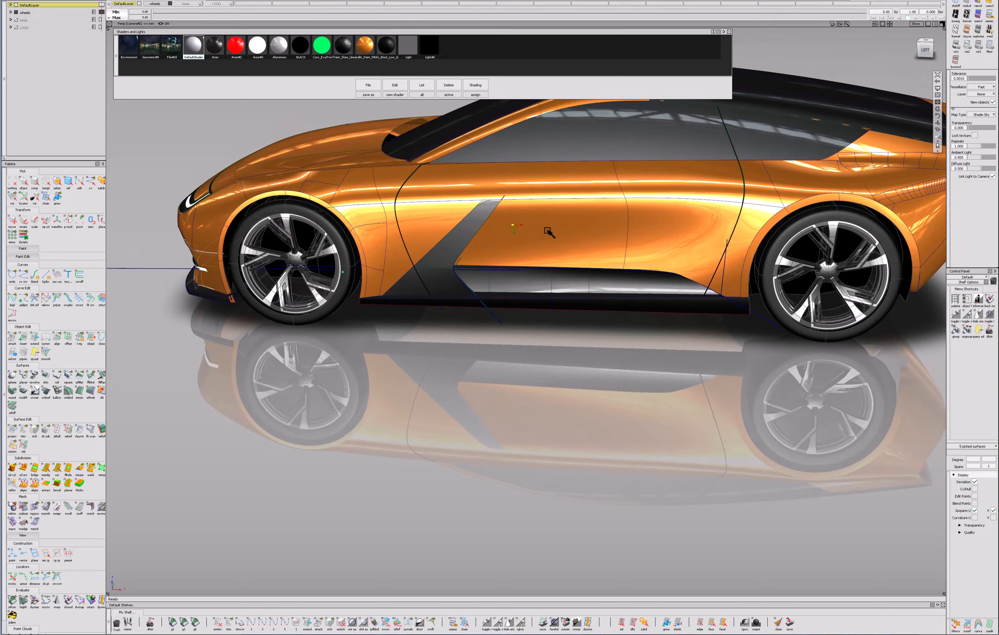
Examine the dark diagonal side insert and the sculpted recess in the doors above the sill.
{"action": "right_click_drag", "start_coordinate": [550, 231], "coordinate": [502, 203], "text": "alt+shift"}
{"action": "left_click_drag", "start_coordinate": [501, 203], "coordinate": [310, 210], "text": "alt+shift"}
{"action": "right_click_drag", "start_coordinate": [547, 243], "coordinate": [543, 223], "text": "alt+shift"}
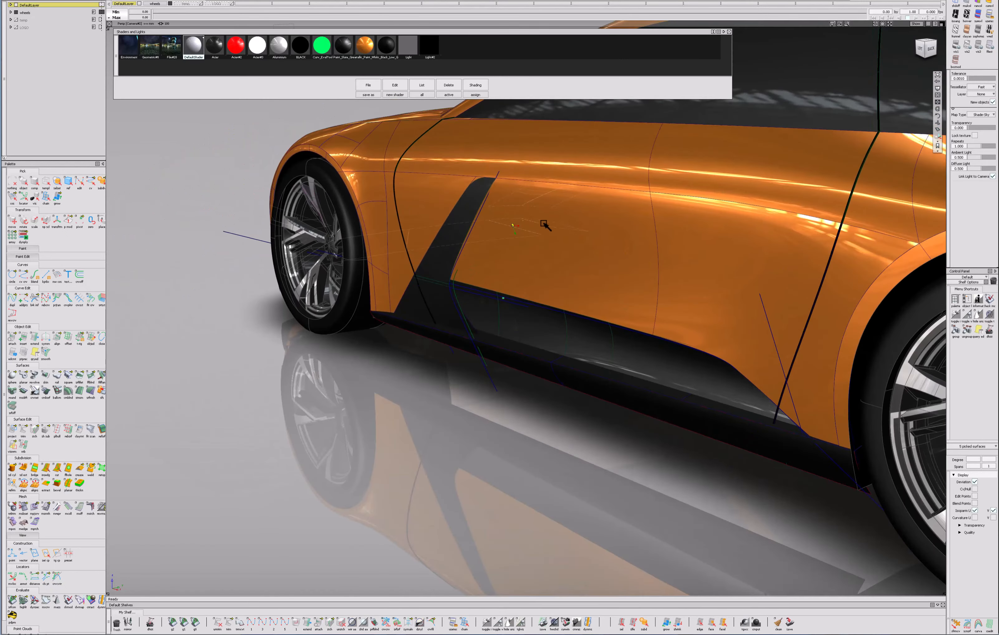
{"action": "left_click_drag", "start_coordinate": [559, 294], "coordinate": [541, 235], "text": "alt+shift"}
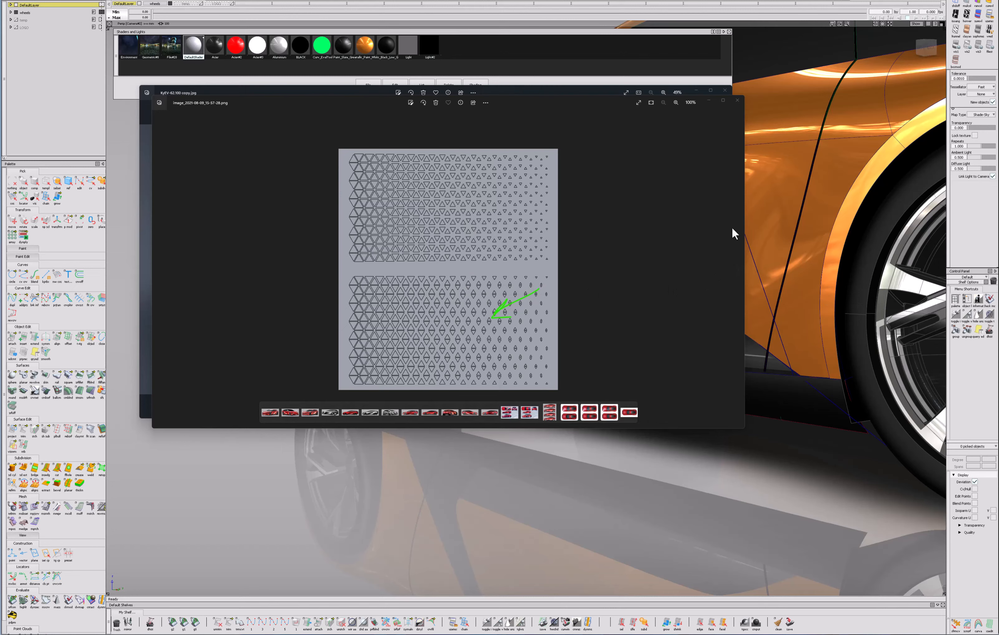
Review the triangle perforation pattern and a close-up of the bronze side-panel render, then close the reference images.
{"action": "key", "text": "Right"}
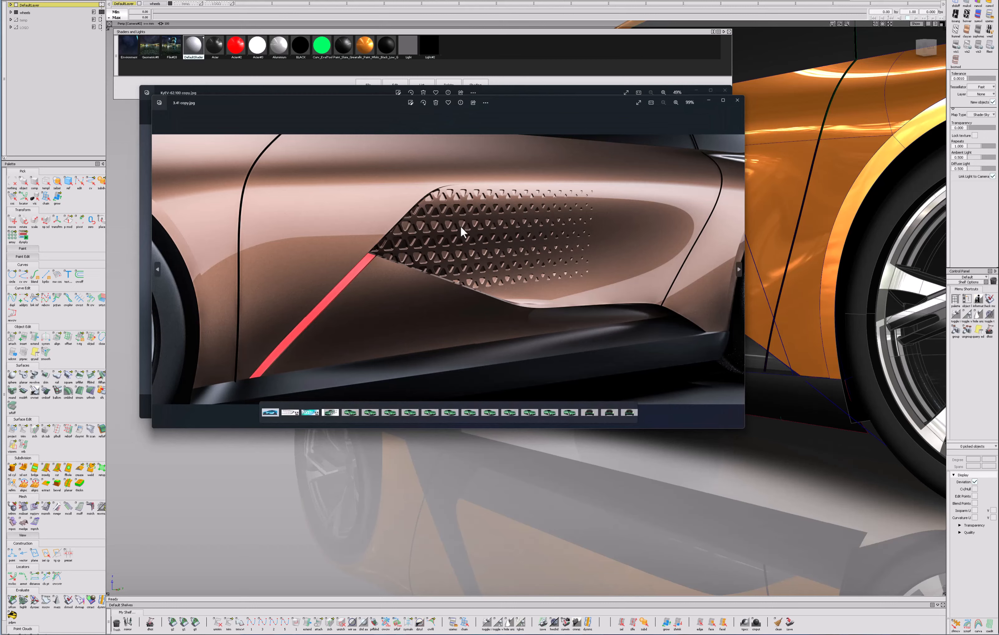
{"action": "scroll", "coordinate": [465, 214], "scroll_direction": "up", "scroll_amount": 5}
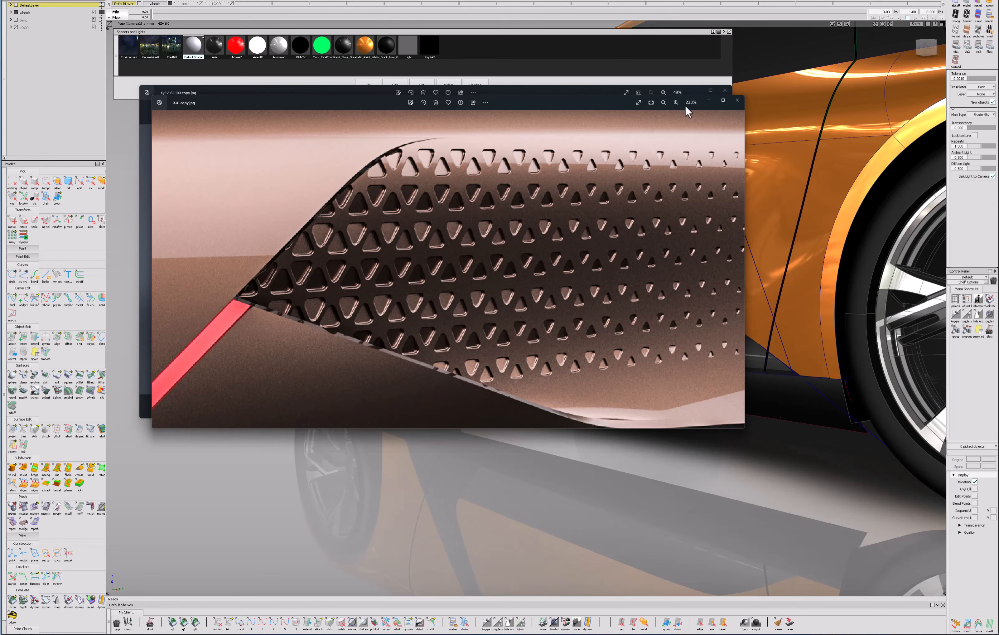
{"action": "left_click", "coordinate": [736, 100]}
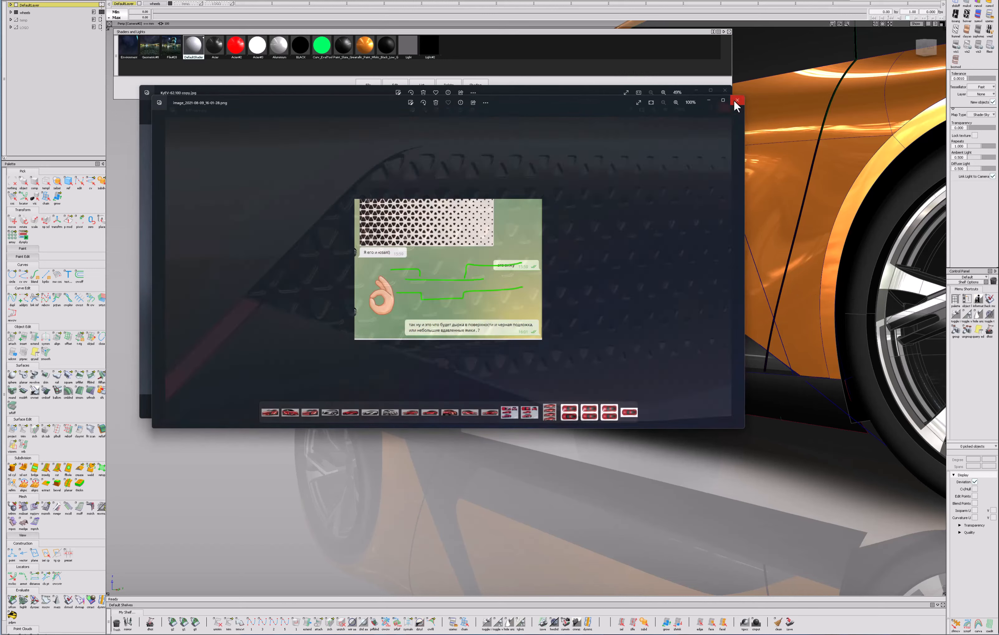
{"action": "left_click", "coordinate": [724, 92]}
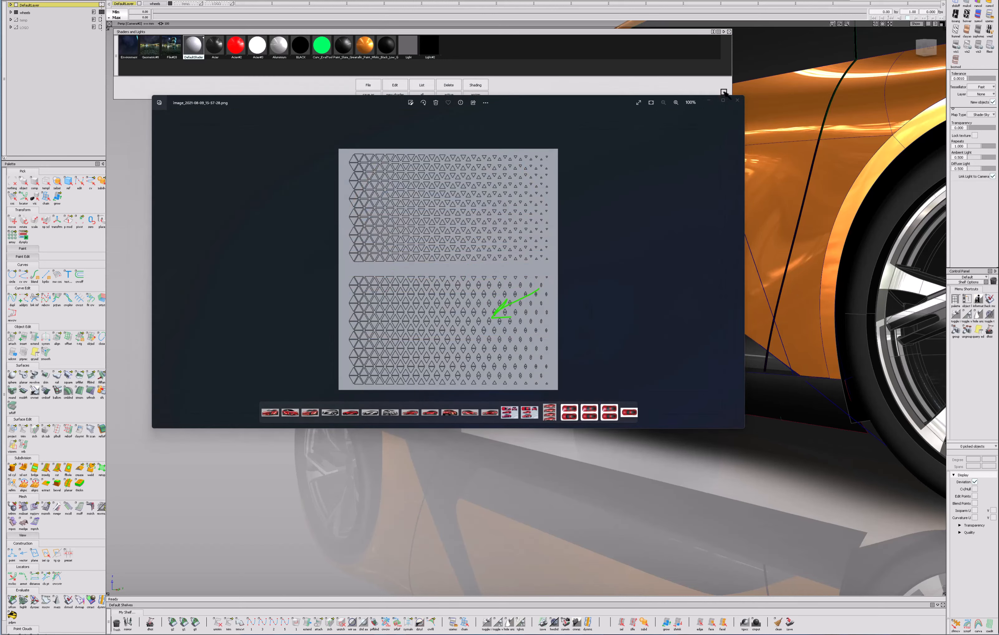
{"action": "left_click", "coordinate": [737, 99]}
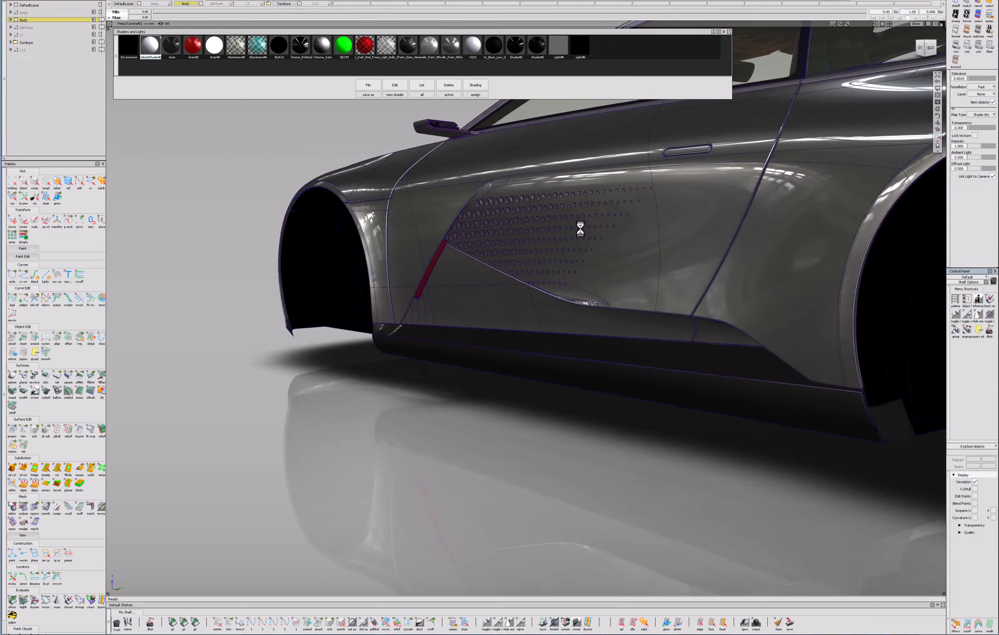
Pick the surface of one inverted triangular dimple on the side panel and examine its shape and control hull.
{"action": "left_click_drag", "start_coordinate": [579, 229], "coordinate": [476, 210], "text": "alt+shift"}
{"action": "right_click_drag", "start_coordinate": [506, 213], "coordinate": [464, 225], "text": "alt+shift"}
{"action": "left_click_drag", "start_coordinate": [464, 225], "coordinate": [500, 211], "text": "alt+shift"}
{"action": "right_click_drag", "start_coordinate": [500, 211], "coordinate": [506, 257], "text": "alt+shift"}
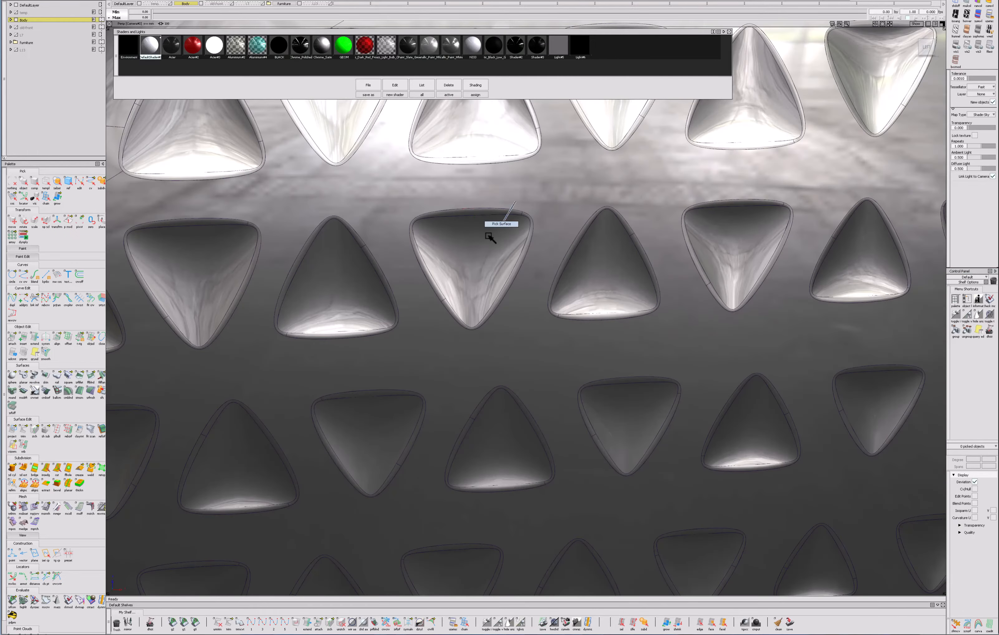
{"action": "left_click", "coordinate": [452, 241]}
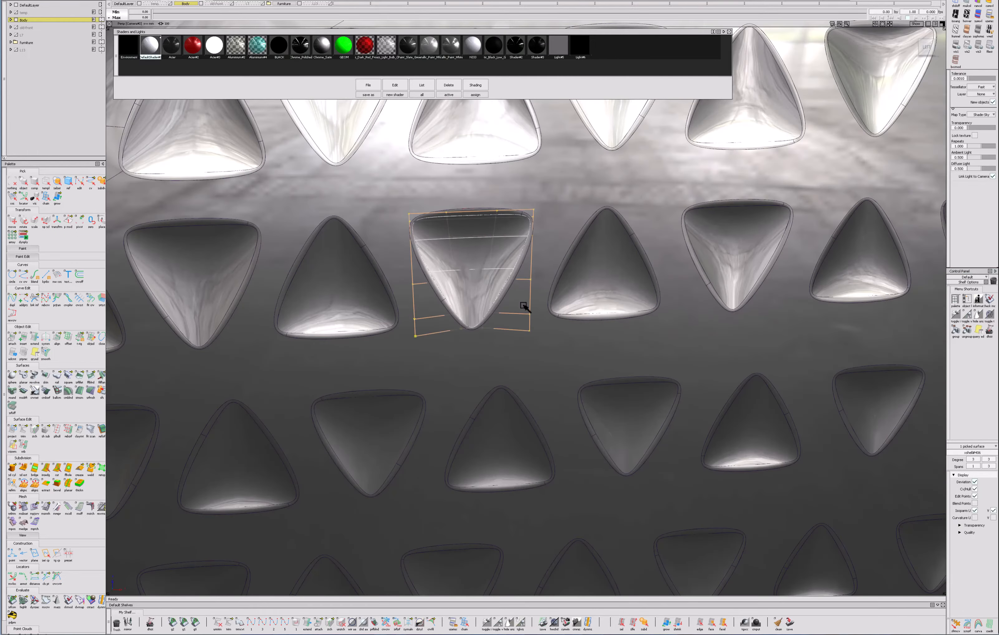
{"action": "left_click_drag", "start_coordinate": [524, 306], "coordinate": [542, 263], "text": "alt+shift"}
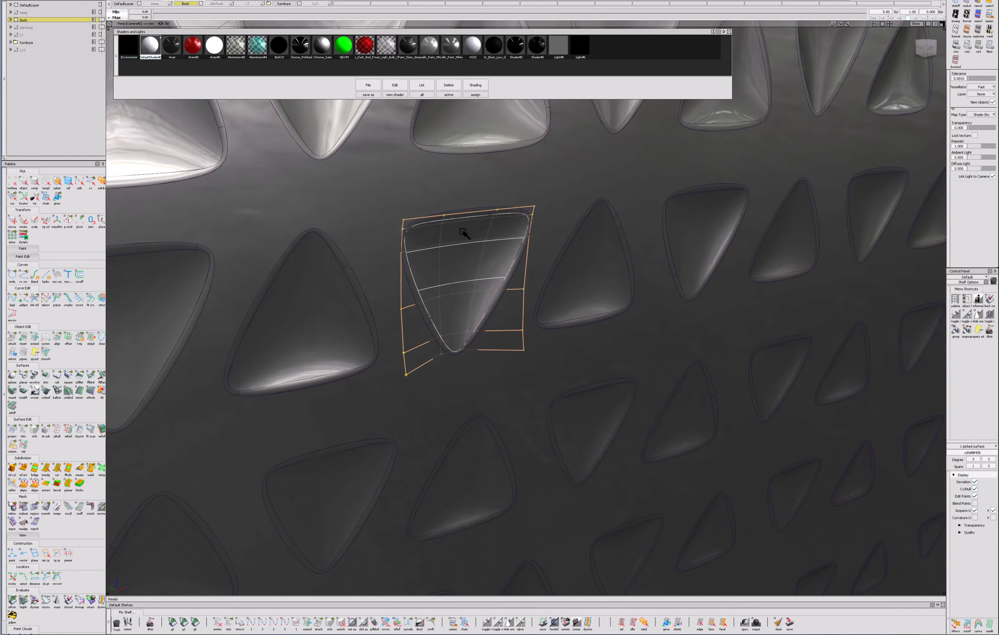
{"action": "left_click_drag", "start_coordinate": [541, 302], "coordinate": [519, 212], "text": "alt+shift"}
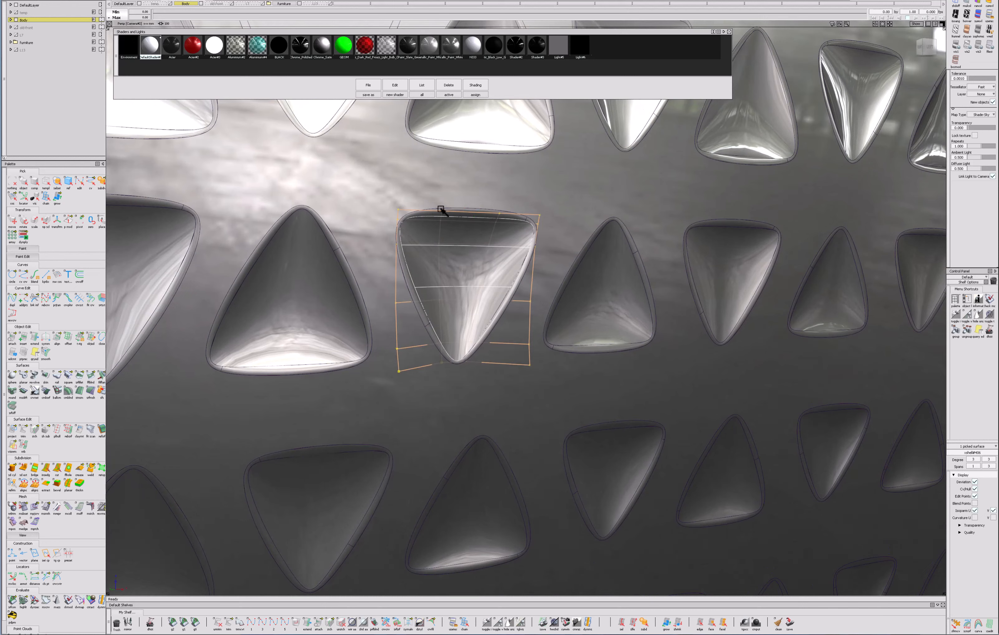
{"action": "left_click_drag", "start_coordinate": [605, 284], "coordinate": [399, 293], "text": "alt+shift"}
{"action": "right_click_drag", "start_coordinate": [550, 288], "coordinate": [546, 300], "text": "alt+shift"}
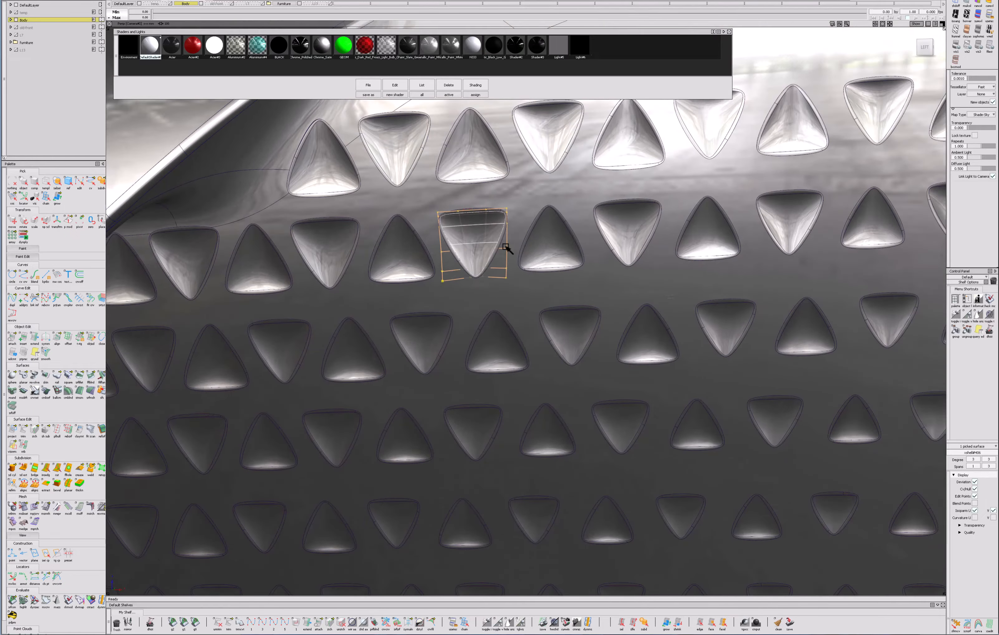
Inspect the shaded rows of triangular dimples and the panel edges around the red accent strip.
{"action": "left_click_drag", "start_coordinate": [512, 268], "coordinate": [466, 206], "text": "ctrl+shift"}
{"action": "left_click_drag", "start_coordinate": [512, 295], "coordinate": [448, 208], "text": "ctrl+shift"}
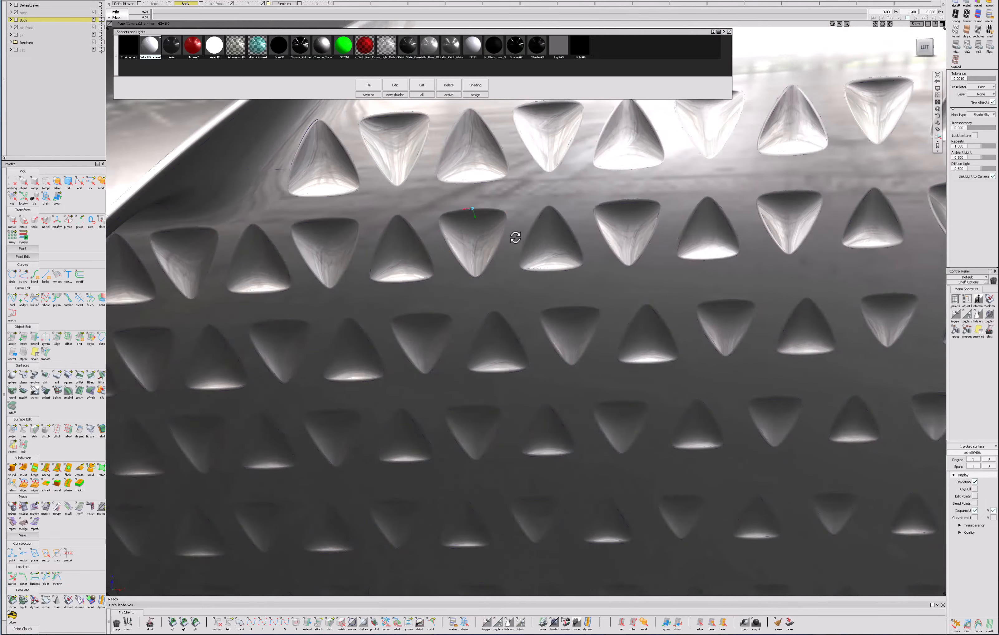
{"action": "left_click_drag", "start_coordinate": [517, 237], "coordinate": [554, 264], "text": "alt+shift"}
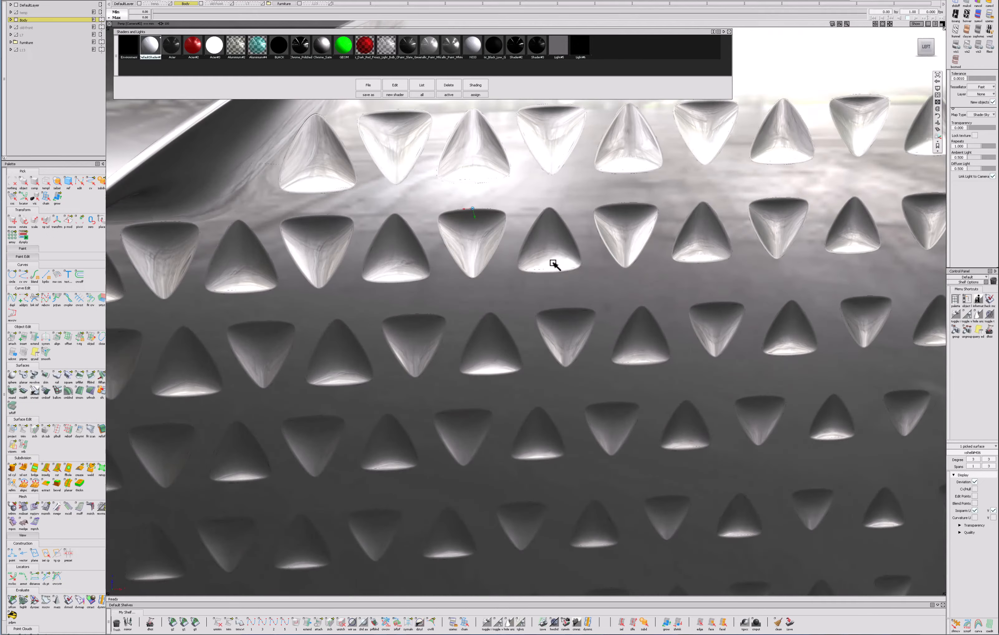
{"action": "right_click_drag", "start_coordinate": [554, 264], "coordinate": [559, 312], "text": "alt+shift"}
{"action": "middle_click_drag", "start_coordinate": [559, 312], "coordinate": [570, 356], "text": "alt+shift"}
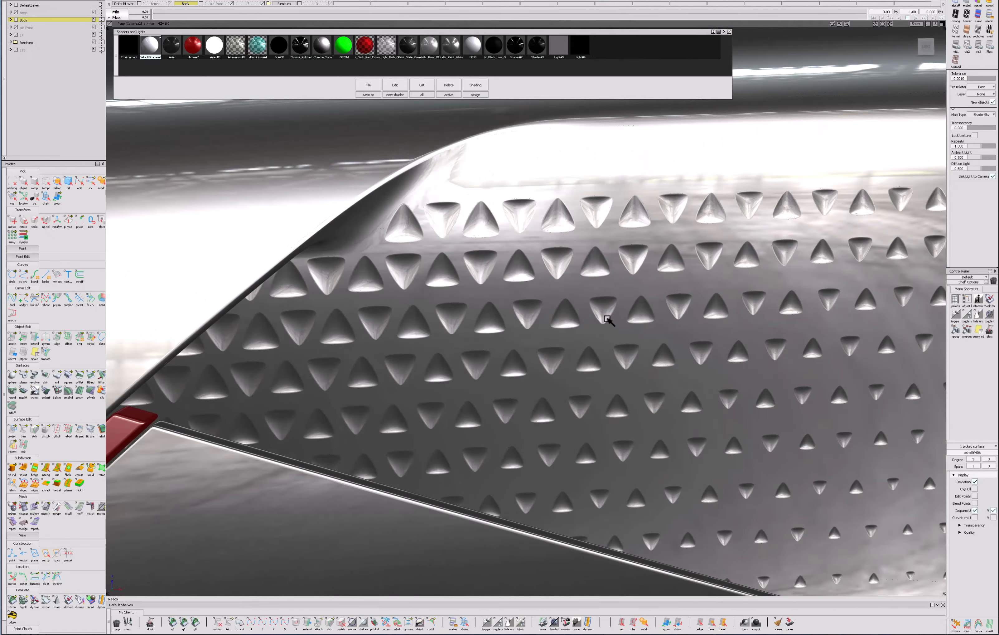
{"action": "left_click_drag", "start_coordinate": [590, 318], "coordinate": [769, 301], "text": "alt+shift"}
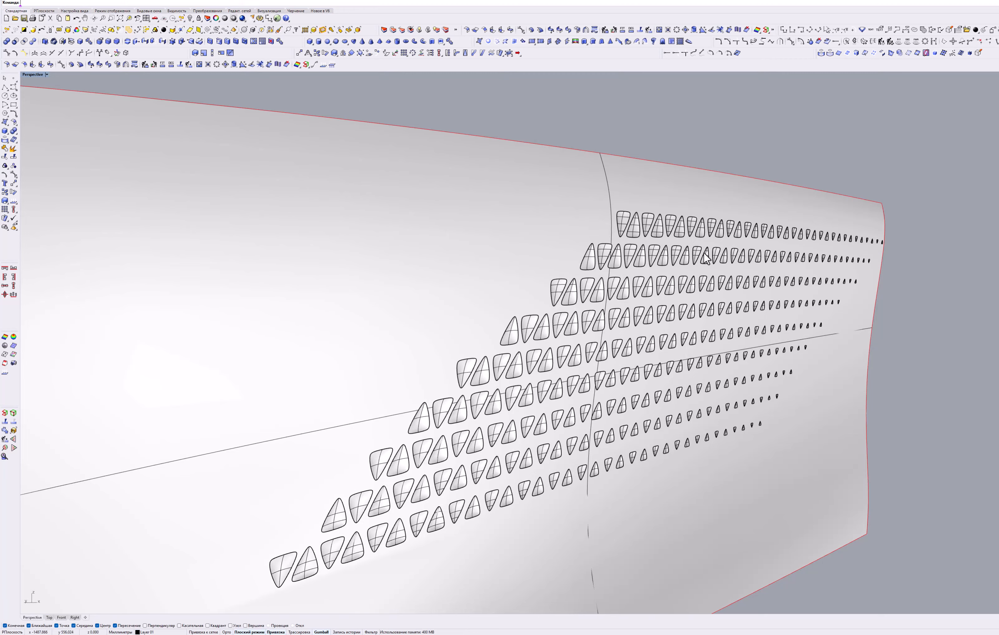
Show the hidden body surfaces surrounding the base panel with the triangular pattern.
{"action": "right_click_drag", "start_coordinate": [680, 279], "coordinate": [592, 293]}
{"action": "scroll", "coordinate": [590, 293], "scroll_direction": "down", "scroll_amount": 9}
{"action": "middle_click", "coordinate": [546, 277]}
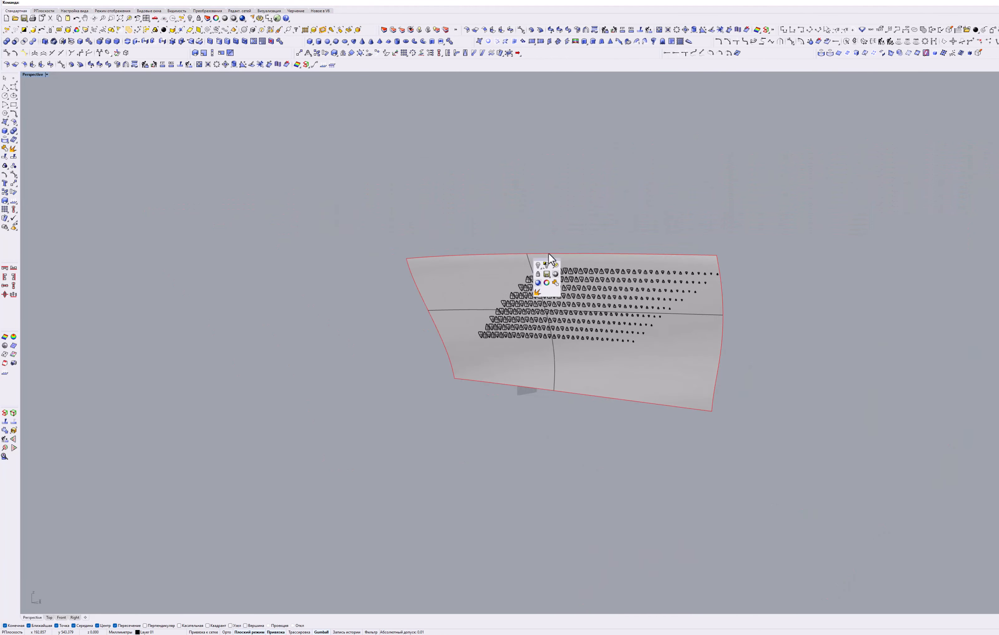
{"action": "left_click", "coordinate": [538, 265]}
{"action": "right_click_drag", "start_coordinate": [590, 220], "coordinate": [635, 245]}
{"action": "scroll", "coordinate": [643, 291], "scroll_direction": "up", "scroll_amount": 5}
{"action": "scroll", "coordinate": [587, 319], "scroll_direction": "down", "scroll_amount": 8}
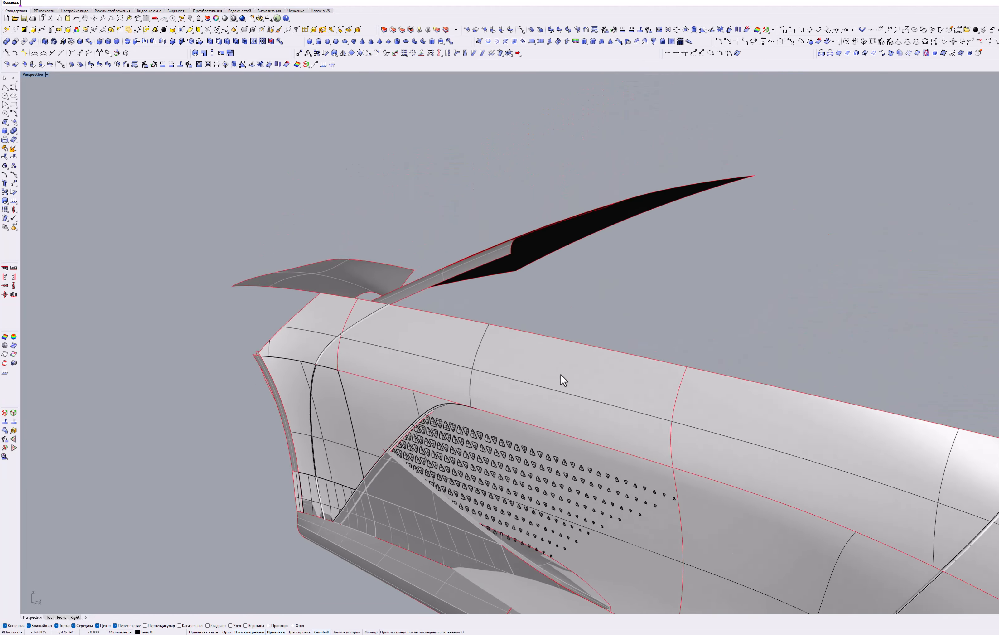
Examine the triangular pattern on the trimmed body side and the separate base panel with its forked trim strip.
{"action": "scroll", "coordinate": [624, 194], "scroll_direction": "up", "scroll_amount": 6}
{"action": "scroll", "coordinate": [627, 207], "scroll_direction": "up", "scroll_amount": 1}
{"action": "right_click_drag", "start_coordinate": [642, 265], "coordinate": [579, 264], "text": "shift"}
{"action": "scroll", "coordinate": [588, 301], "scroll_direction": "down", "scroll_amount": 4}
{"action": "scroll", "coordinate": [588, 301], "scroll_direction": "down", "scroll_amount": 1}
{"action": "right_click_drag", "start_coordinate": [657, 302], "coordinate": [314, 219], "text": "shift"}
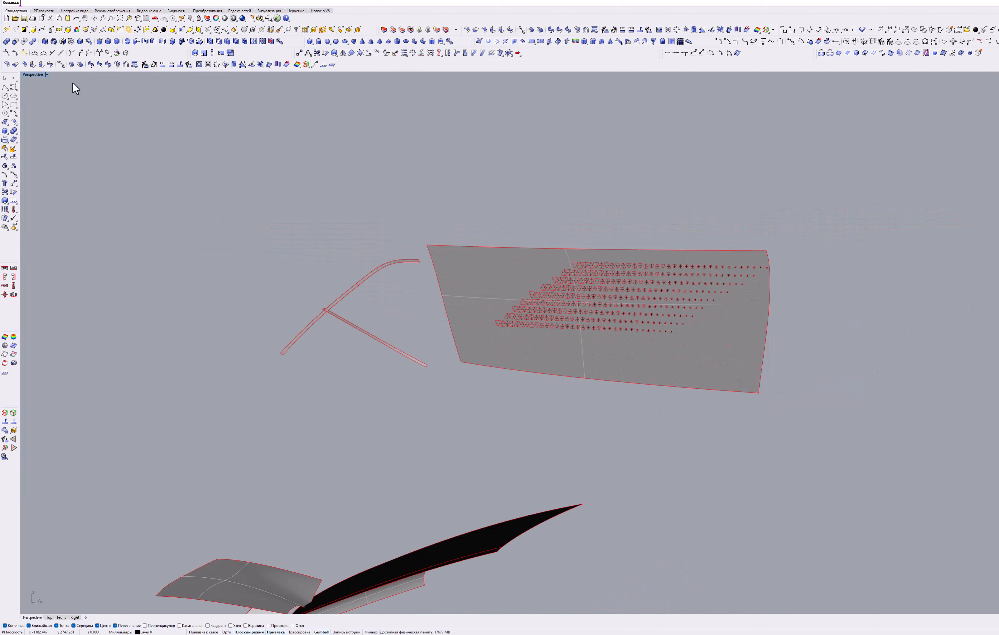
Display all four viewports and select the front fender surfaces with their diagonal edge strip in the Front view.
{"action": "double_click", "coordinate": [32, 74]}
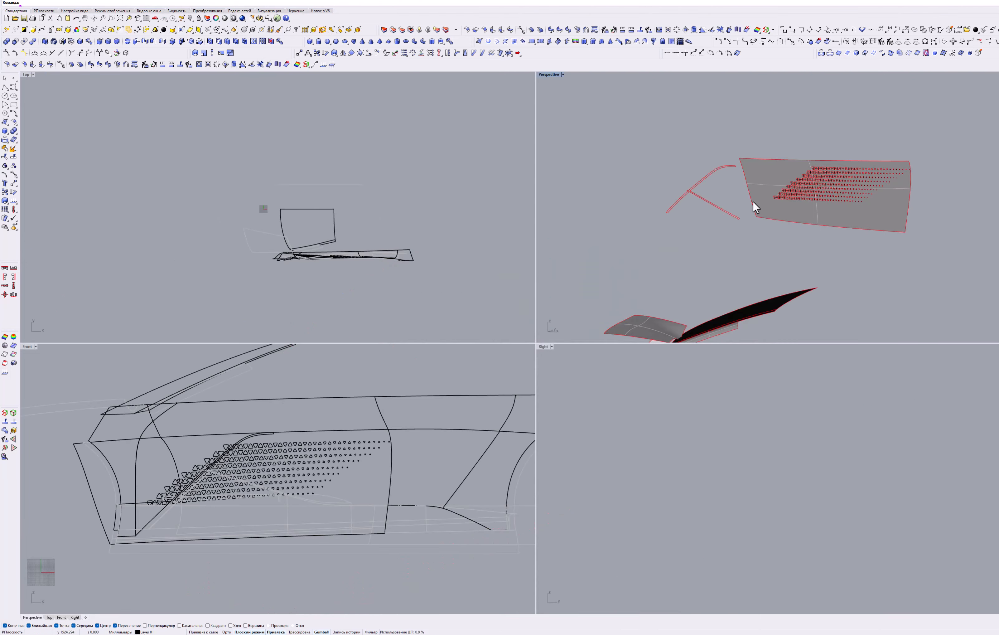
{"action": "scroll", "coordinate": [236, 452], "scroll_direction": "up", "scroll_amount": 2}
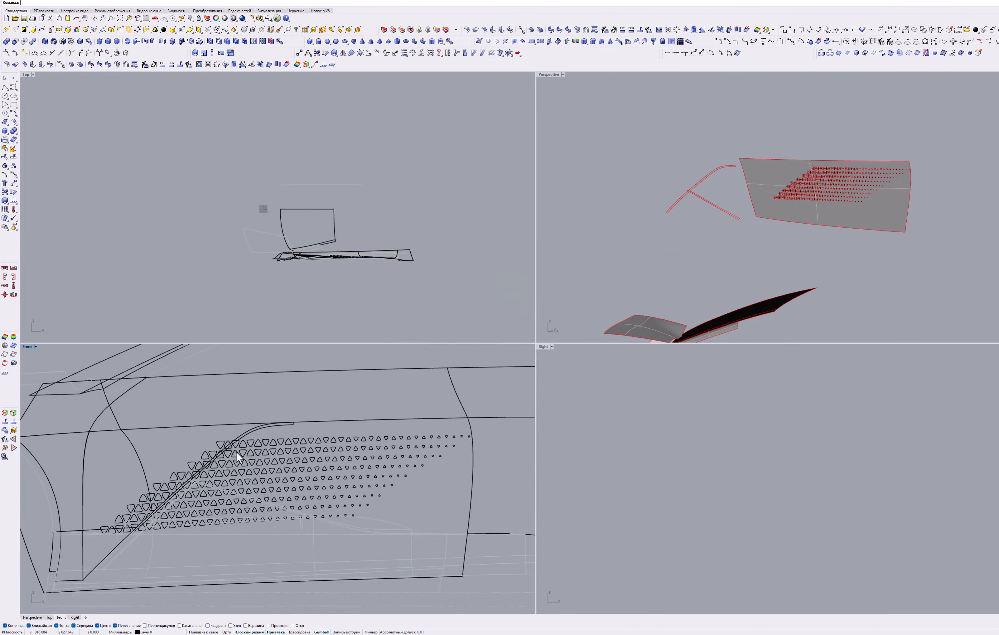
{"action": "scroll", "coordinate": [225, 453], "scroll_direction": "down", "scroll_amount": 5}
{"action": "scroll", "coordinate": [224, 457], "scroll_direction": "up", "scroll_amount": 8}
{"action": "left_click", "coordinate": [216, 472]}
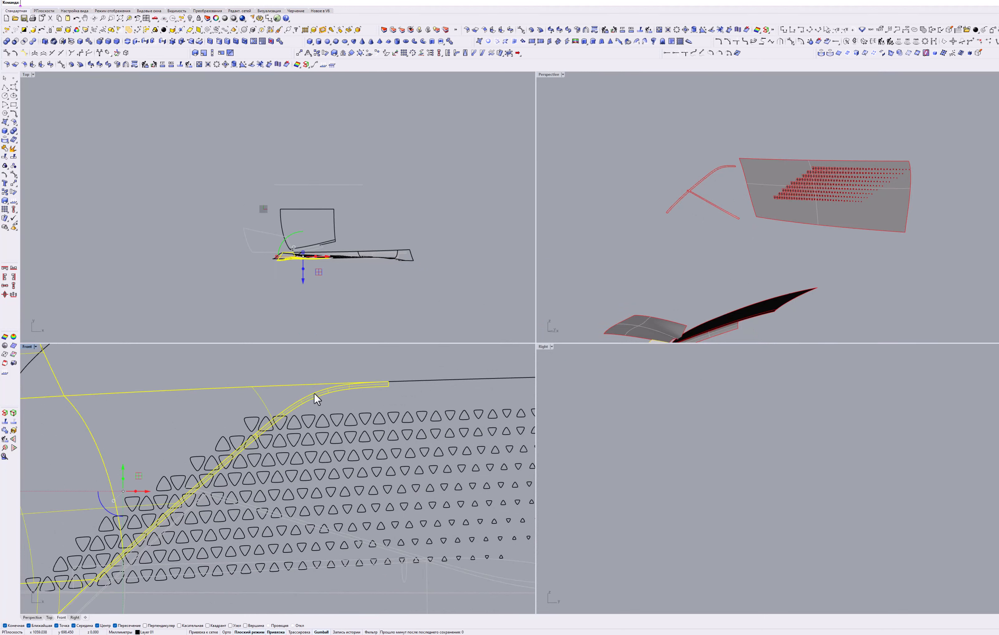
{"action": "scroll", "coordinate": [362, 391], "scroll_direction": "down", "scroll_amount": 3}
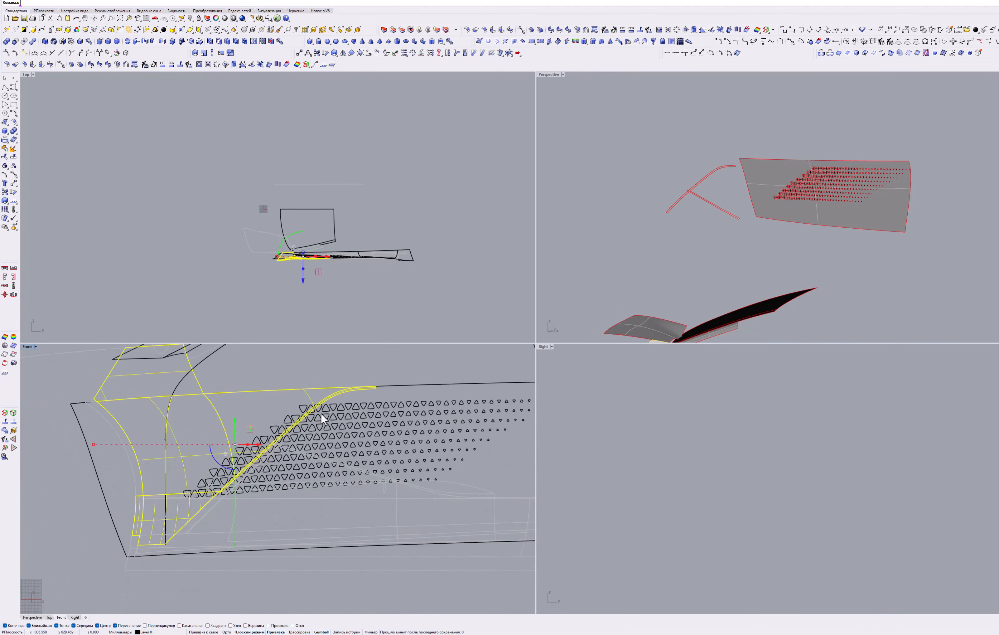
{"action": "scroll", "coordinate": [369, 389], "scroll_direction": "down", "scroll_amount": 2}
{"action": "scroll", "coordinate": [319, 485], "scroll_direction": "down", "scroll_amount": 5}
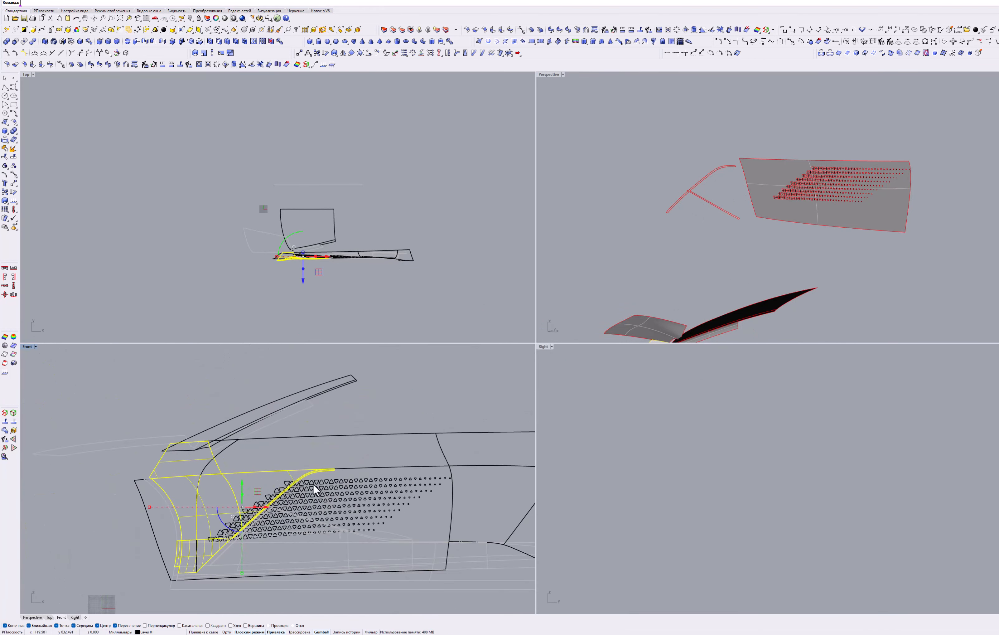
Inspect the triangular pattern curves in the Front view and the base panel in a maximized Perspective view.
{"action": "scroll", "coordinate": [302, 370], "scroll_direction": "up", "scroll_amount": 6}
{"action": "right_click_drag", "start_coordinate": [298, 379], "coordinate": [285, 415]}
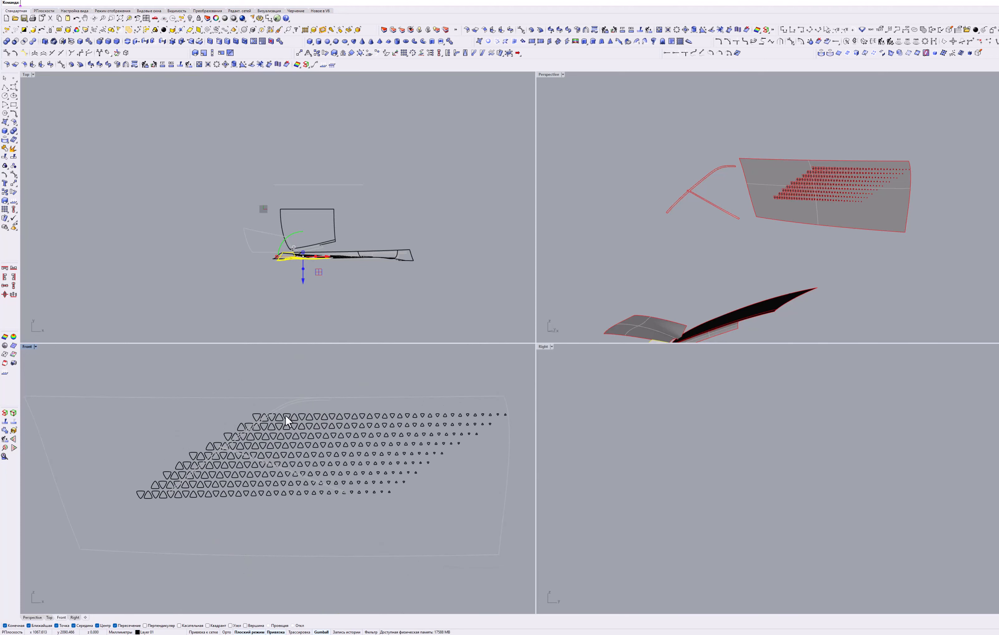
{"action": "scroll", "coordinate": [832, 180], "scroll_direction": "up", "scroll_amount": 6}
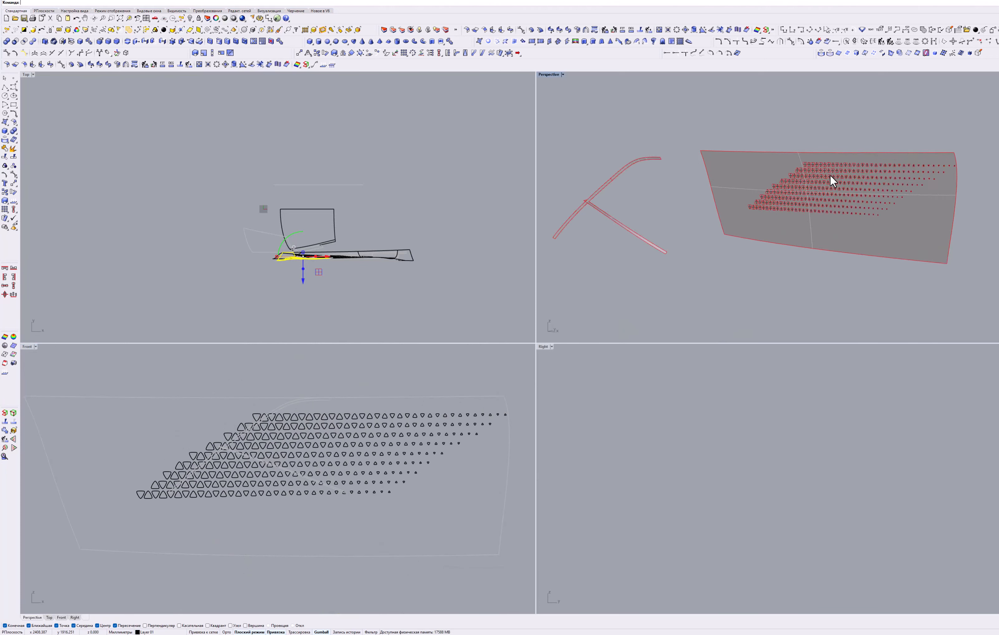
{"action": "double_click", "coordinate": [552, 75]}
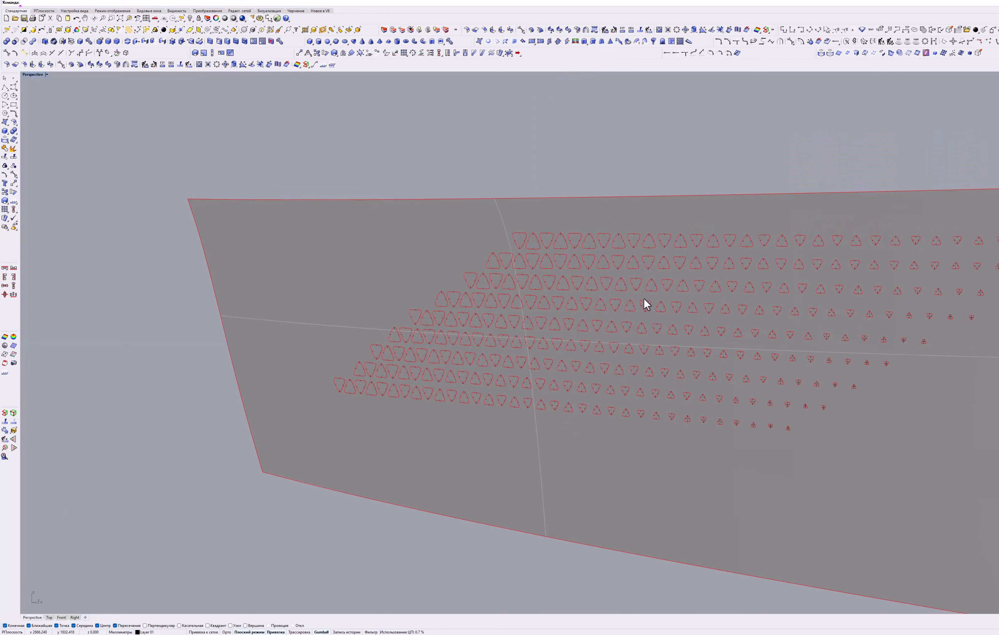
{"action": "scroll", "coordinate": [491, 231], "scroll_direction": "up", "scroll_amount": 5}
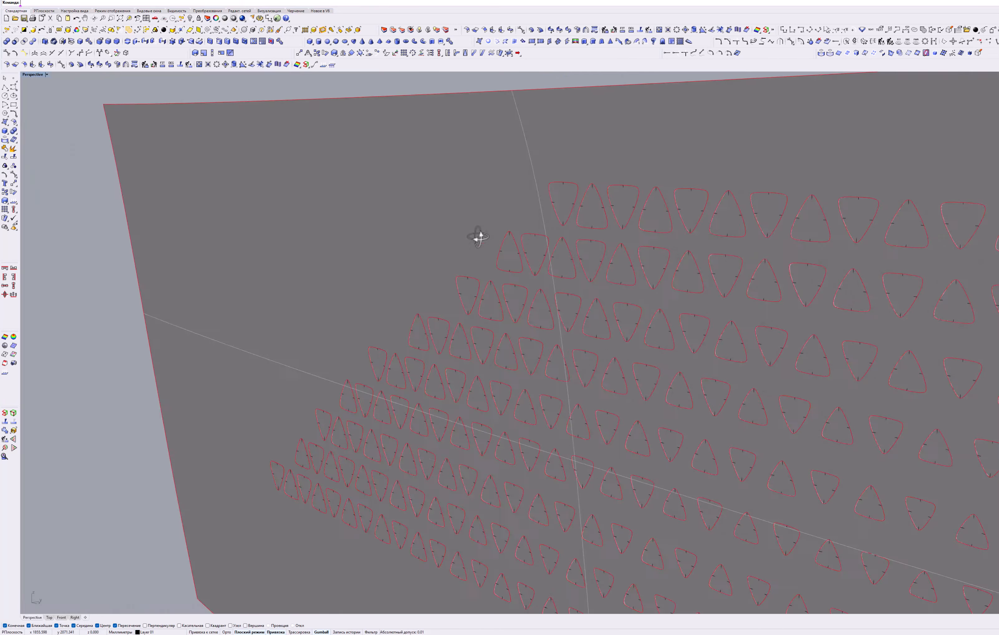
{"action": "right_click_drag", "start_coordinate": [477, 237], "coordinate": [448, 243]}
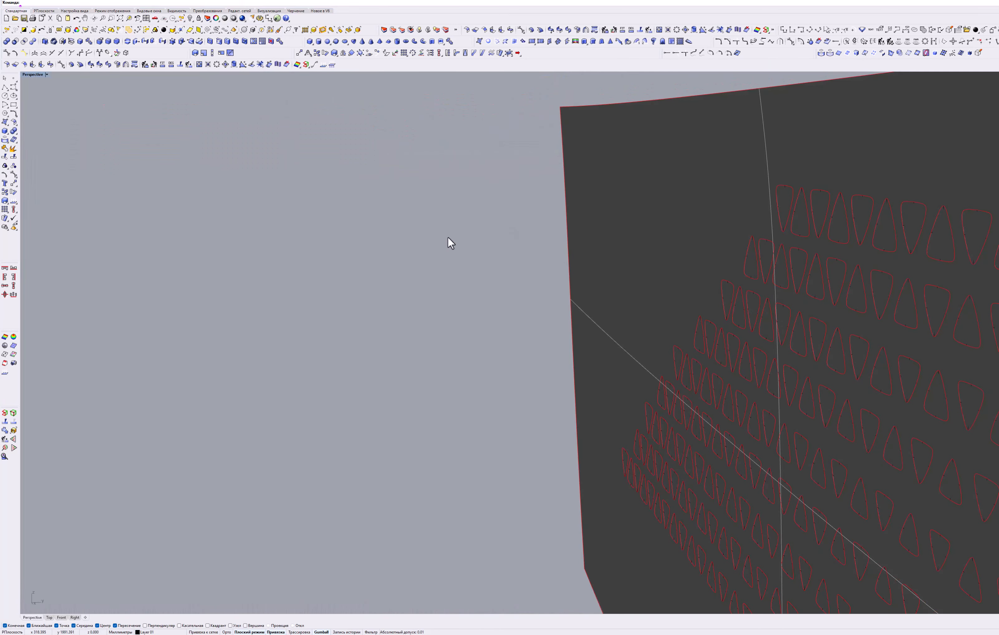
Examine the domed triangular surfaces on both sides of the separate base panel, from close range and as a whole.
{"action": "scroll", "coordinate": [448, 243], "scroll_direction": "down", "scroll_amount": 4}
{"action": "scroll", "coordinate": [595, 247], "scroll_direction": "down", "scroll_amount": 5}
{"action": "right_click_drag", "start_coordinate": [607, 252], "coordinate": [522, 252]}
{"action": "scroll", "coordinate": [522, 252], "scroll_direction": "up", "scroll_amount": 8}
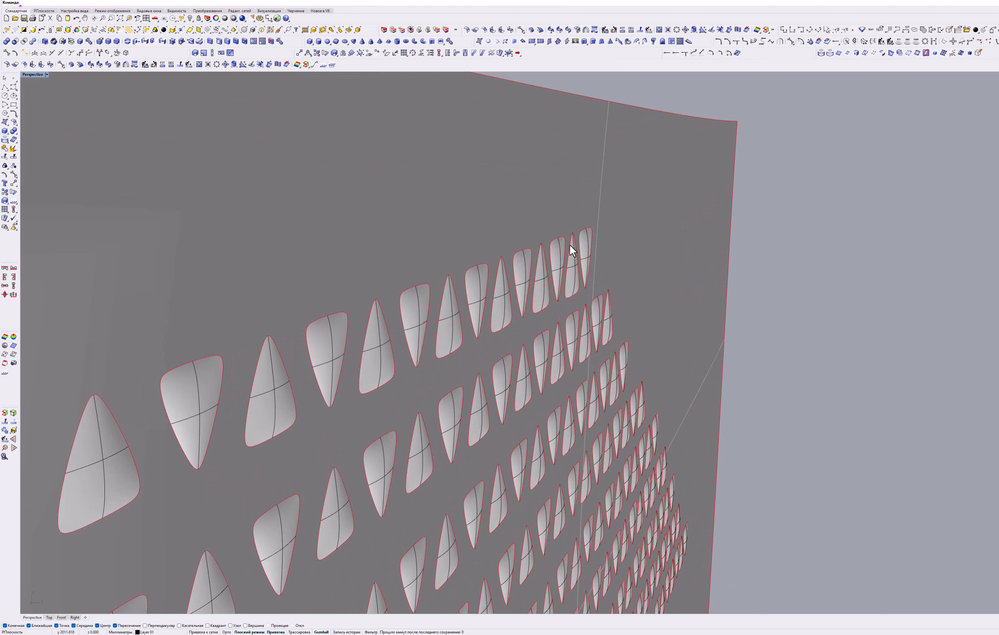
{"action": "scroll", "coordinate": [581, 264], "scroll_direction": "down", "scroll_amount": 6}
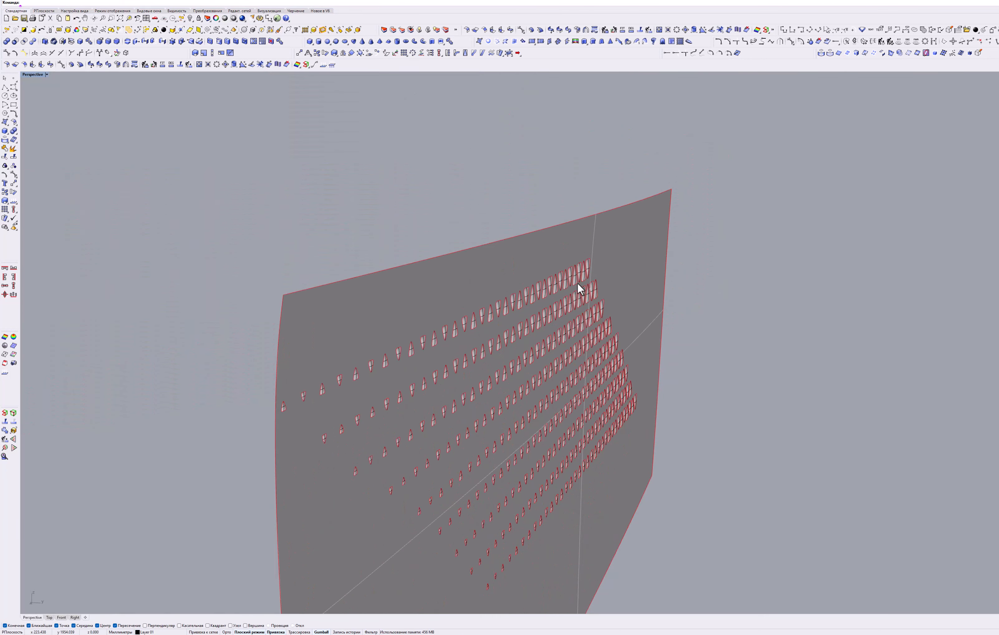
{"action": "right_click_drag", "start_coordinate": [577, 284], "coordinate": [544, 291]}
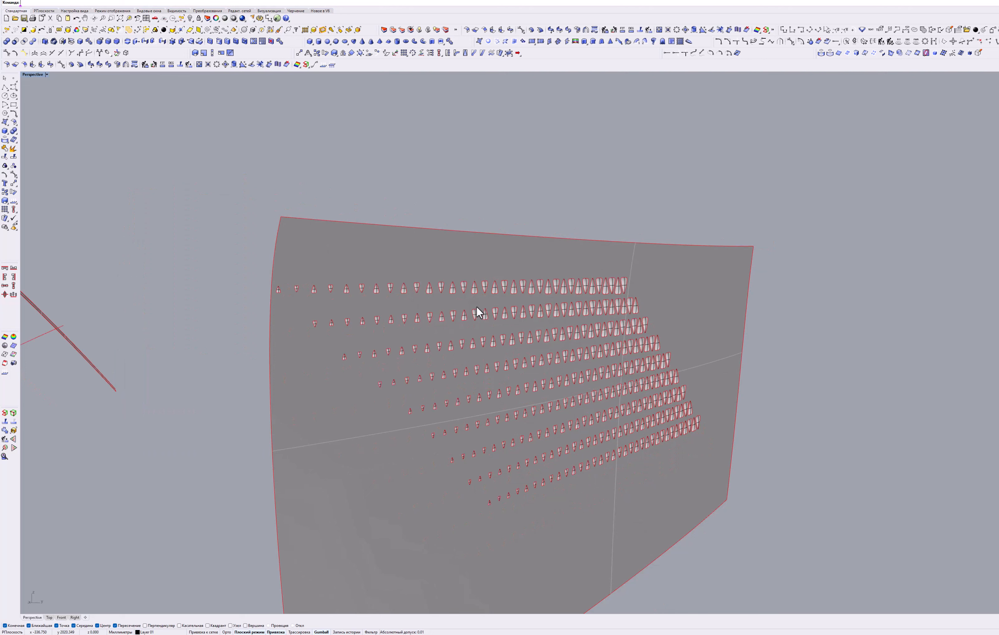
{"action": "right_click_drag", "start_coordinate": [476, 306], "coordinate": [568, 293]}
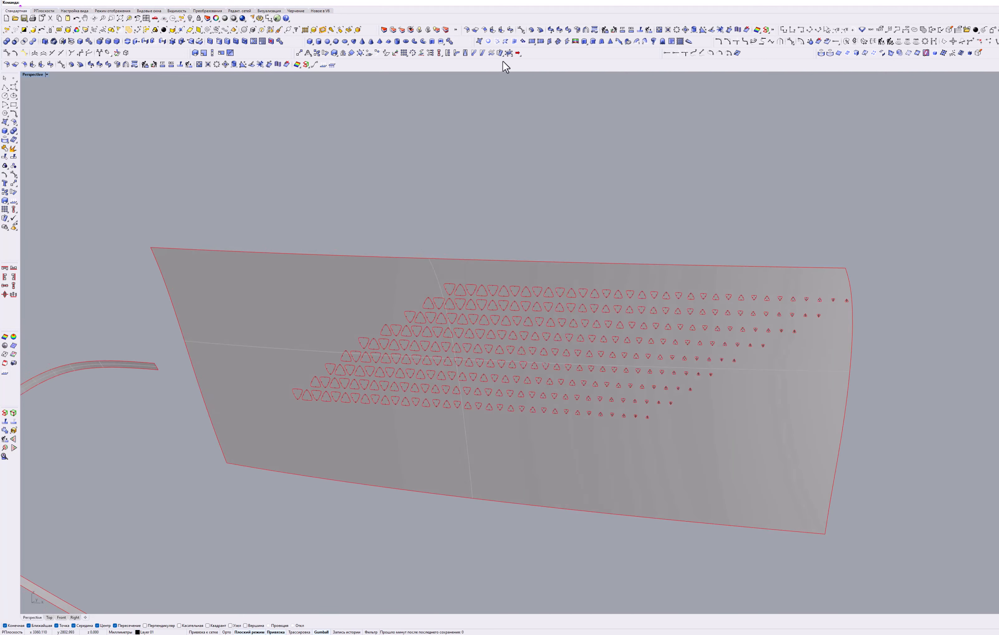
{"action": "right_click_drag", "start_coordinate": [522, 153], "coordinate": [550, 227]}
Compare the separate base panel with the trimmed body side, closing in on the triangles beside the diagonal edge strip.
{"action": "scroll", "coordinate": [560, 211], "scroll_direction": "down", "scroll_amount": 4}
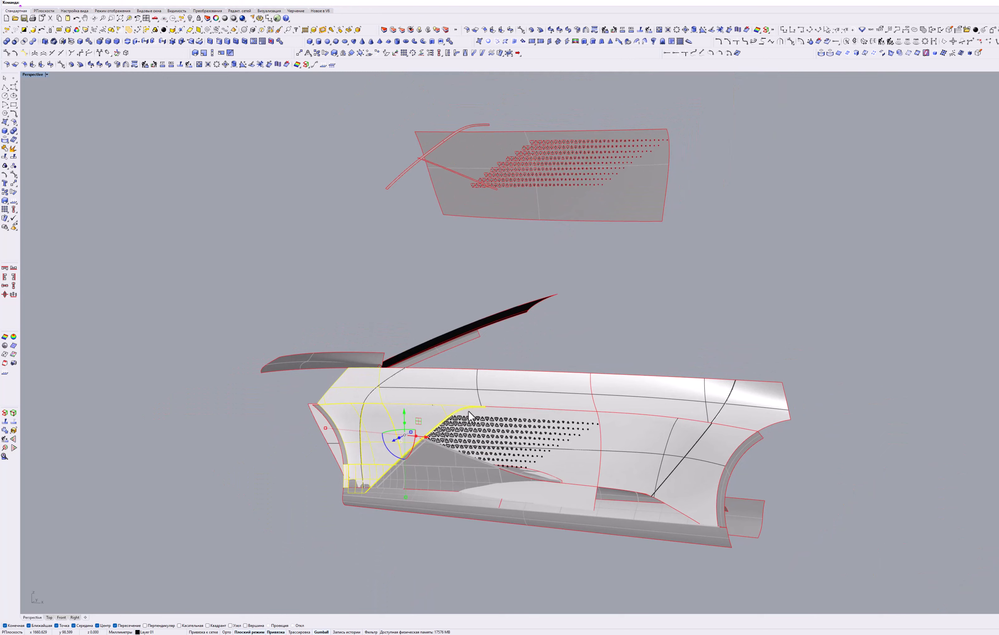
{"action": "scroll", "coordinate": [480, 438], "scroll_direction": "up", "scroll_amount": 3}
{"action": "scroll", "coordinate": [481, 437], "scroll_direction": "up", "scroll_amount": 3}
{"action": "right_click_drag", "start_coordinate": [515, 428], "coordinate": [443, 369]}
{"action": "scroll", "coordinate": [442, 369], "scroll_direction": "down", "scroll_amount": 4}
{"action": "right_click_drag", "start_coordinate": [599, 119], "coordinate": [532, 87]}
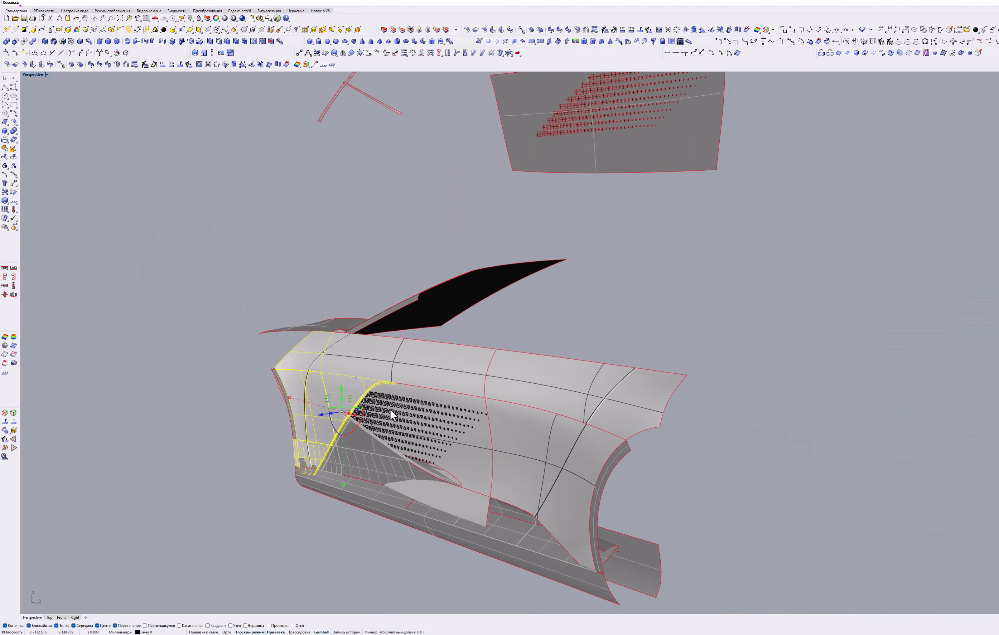
{"action": "scroll", "coordinate": [390, 409], "scroll_direction": "up", "scroll_amount": 6}
{"action": "scroll", "coordinate": [369, 366], "scroll_direction": "up", "scroll_amount": 8}
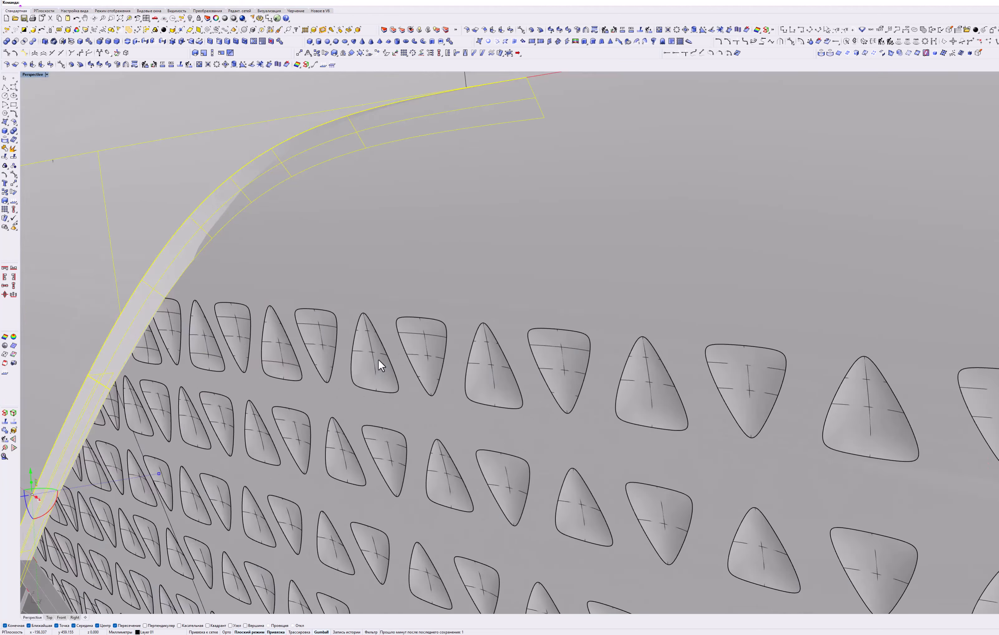
Clear the fender selection and inspect the top row of triangular dimples on the body side.
{"action": "left_click", "coordinate": [366, 313]}
{"action": "key", "text": "Delete"}
{"action": "left_click", "coordinate": [360, 324]}
{"action": "key", "text": "Escape"}
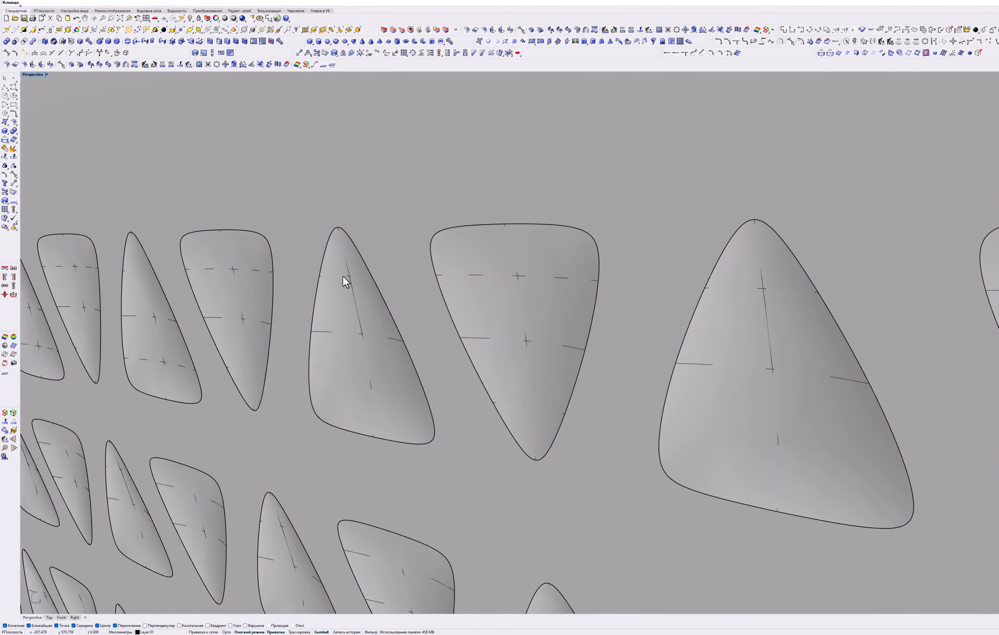
{"action": "scroll", "coordinate": [342, 276], "scroll_direction": "down", "scroll_amount": 5}
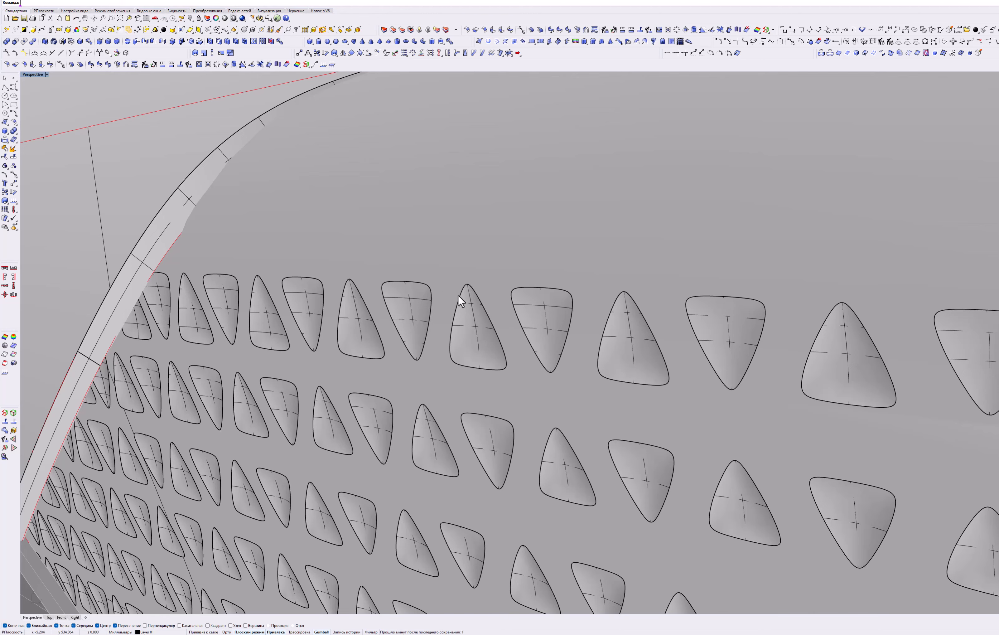
{"action": "scroll", "coordinate": [457, 295], "scroll_direction": "down", "scroll_amount": 10}
{"action": "scroll", "coordinate": [450, 319], "scroll_direction": "up", "scroll_amount": 10}
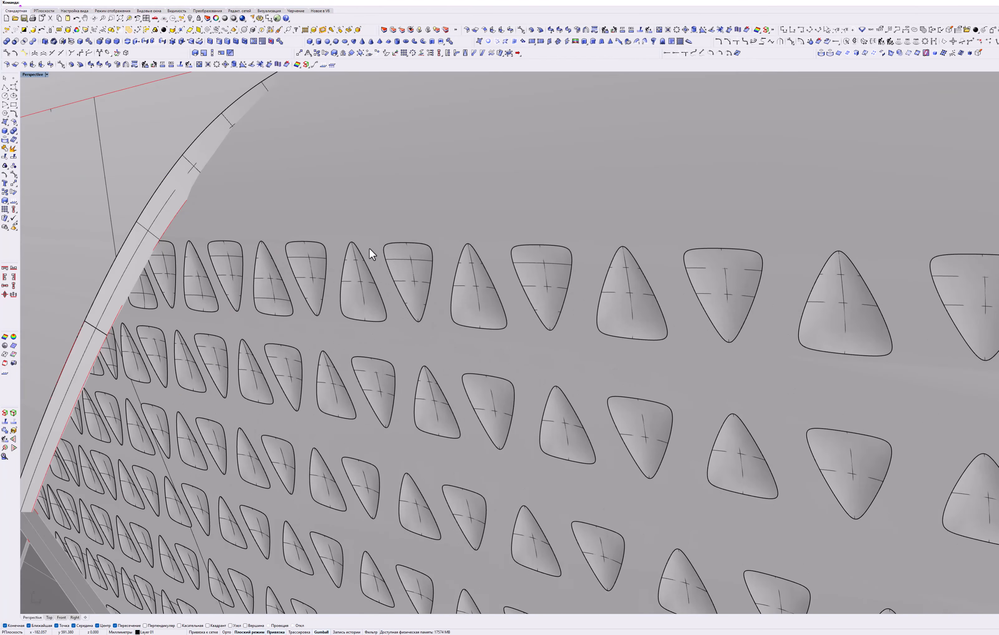
Fillet the rim edge of one inverted triangular dimple in the top row, with a 5 mm radius on all handles.
{"action": "left_click", "coordinate": [108, 64]}
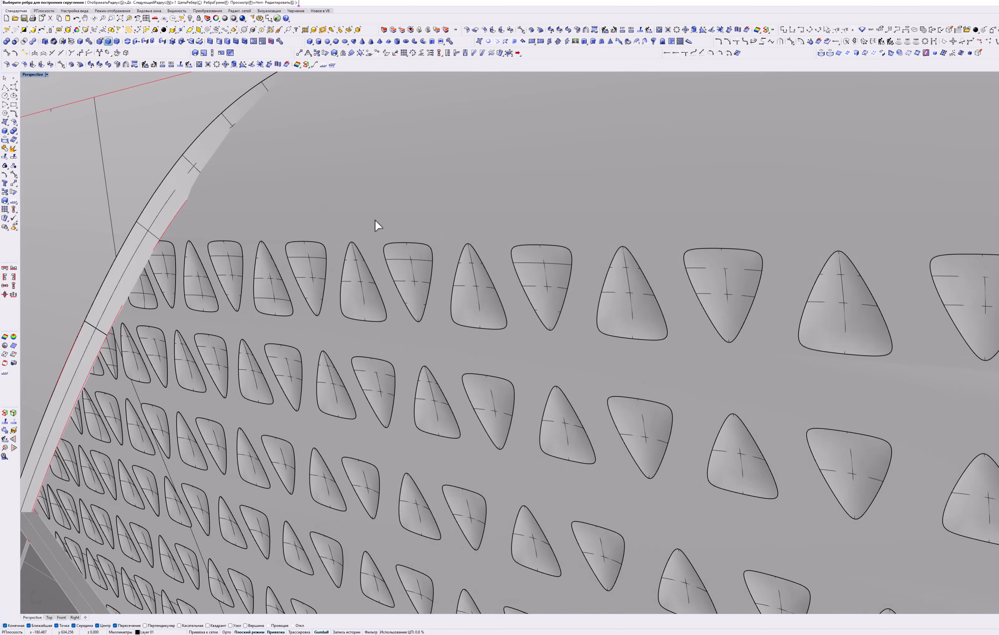
{"action": "left_click", "coordinate": [402, 244]}
{"action": "key", "text": "Return"}
{"action": "key", "text": "Return"}
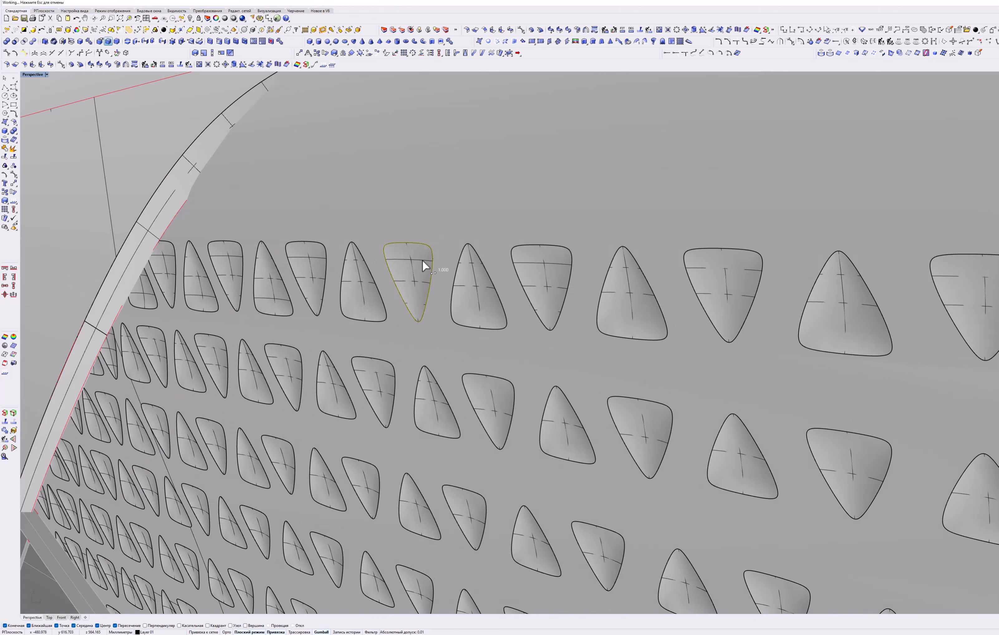
{"action": "right_click", "coordinate": [434, 275]}
{"action": "left_click", "coordinate": [432, 277]}
{"action": "right_click", "coordinate": [439, 281]}
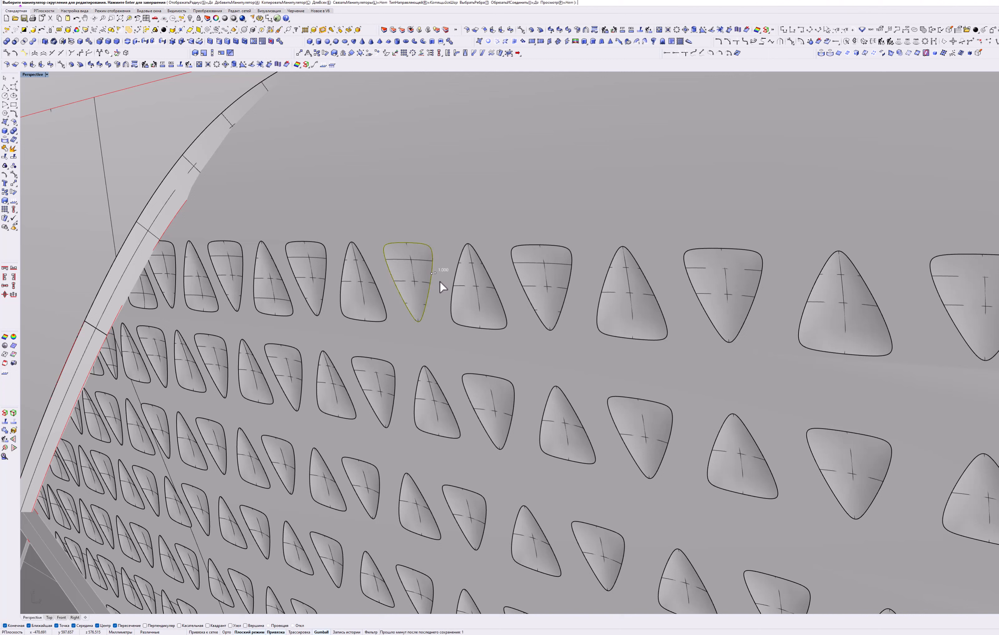
{"action": "left_click", "coordinate": [321, 2]}
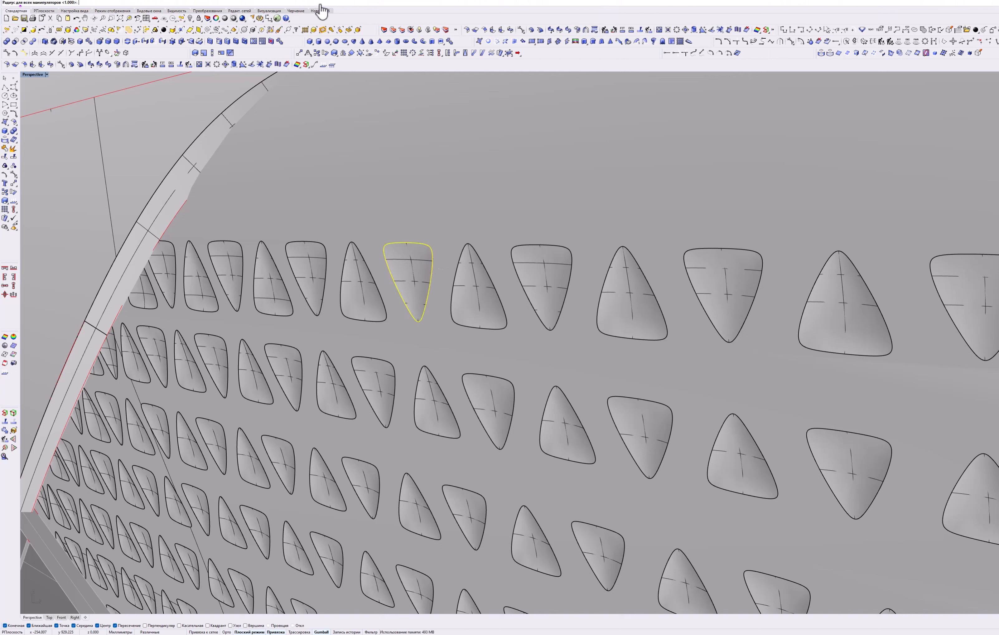
{"action": "type", "text": "5"}
{"action": "key", "text": "Return"}
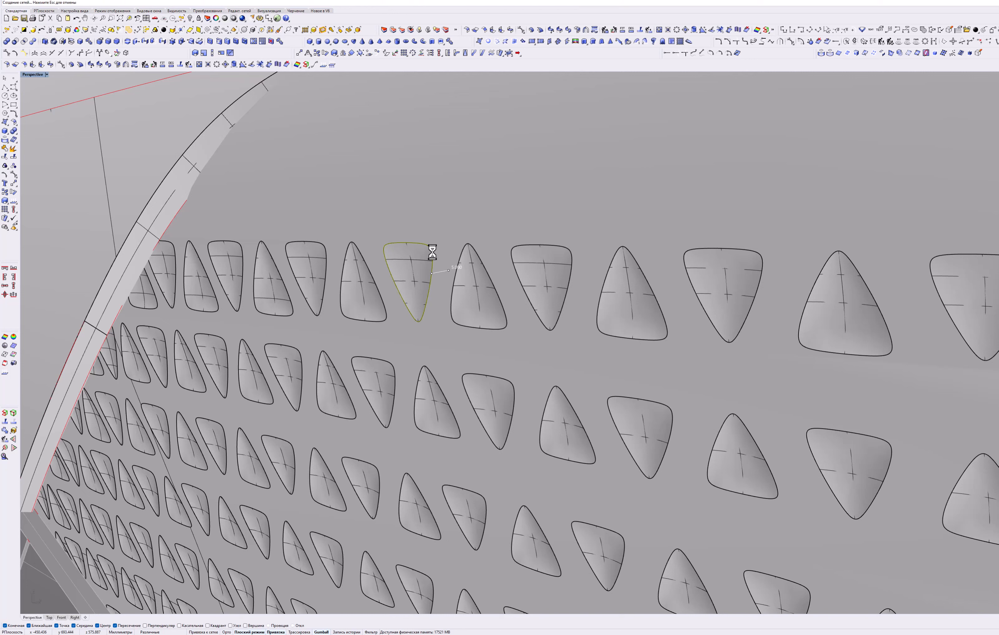
{"action": "scroll", "coordinate": [428, 250], "scroll_direction": "up", "scroll_amount": 4}
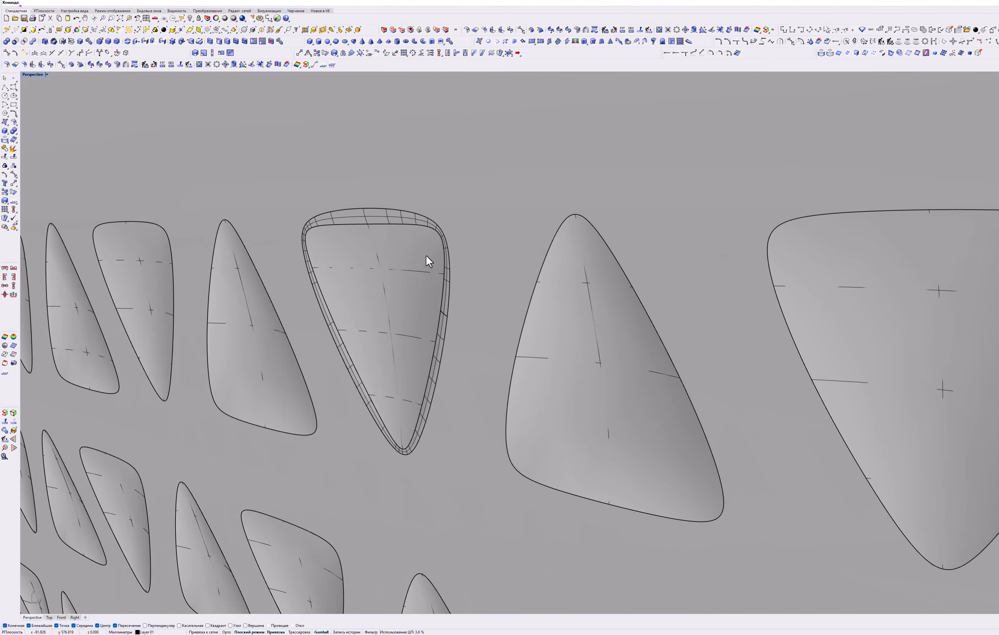
Switch to the plain white rendered display and inspect the dimples and the recess around them on the body side.
{"action": "middle_click", "coordinate": [424, 255]}
{"action": "left_click", "coordinate": [420, 262]}
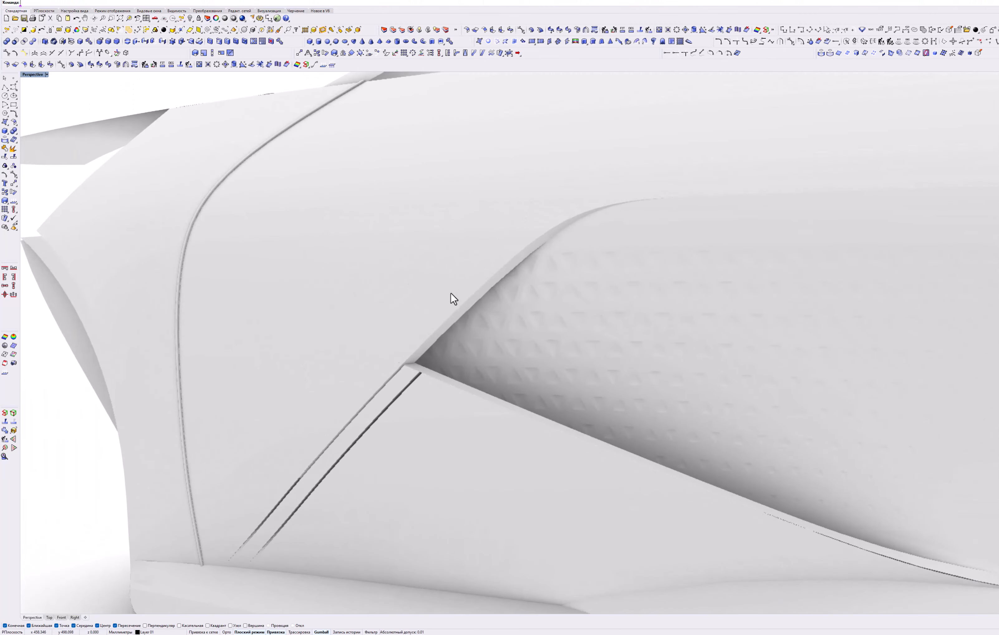
{"action": "scroll", "coordinate": [607, 268], "scroll_direction": "up", "scroll_amount": 5}
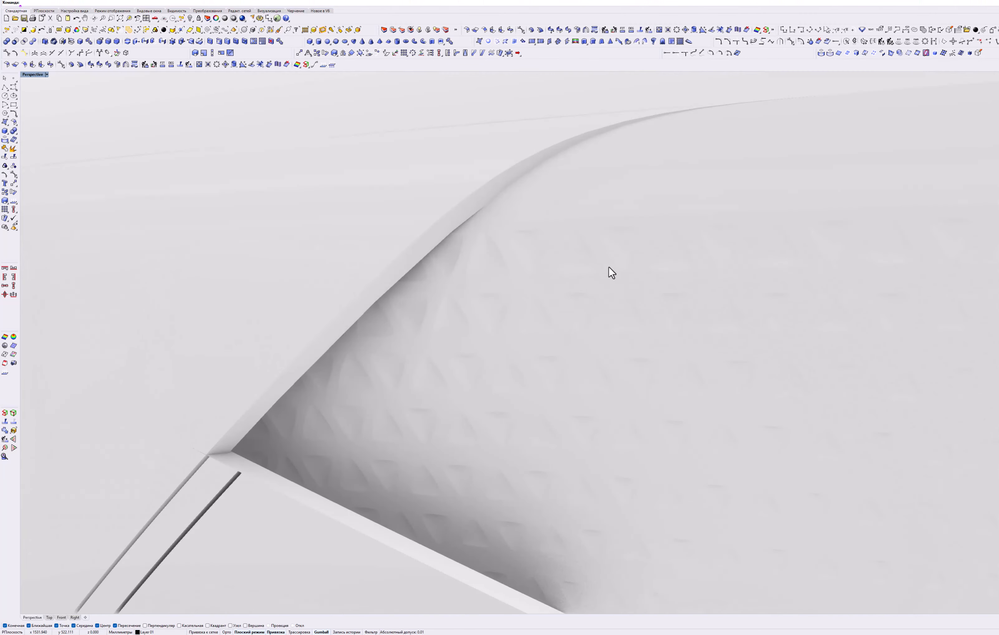
{"action": "scroll", "coordinate": [607, 269], "scroll_direction": "down", "scroll_amount": 8}
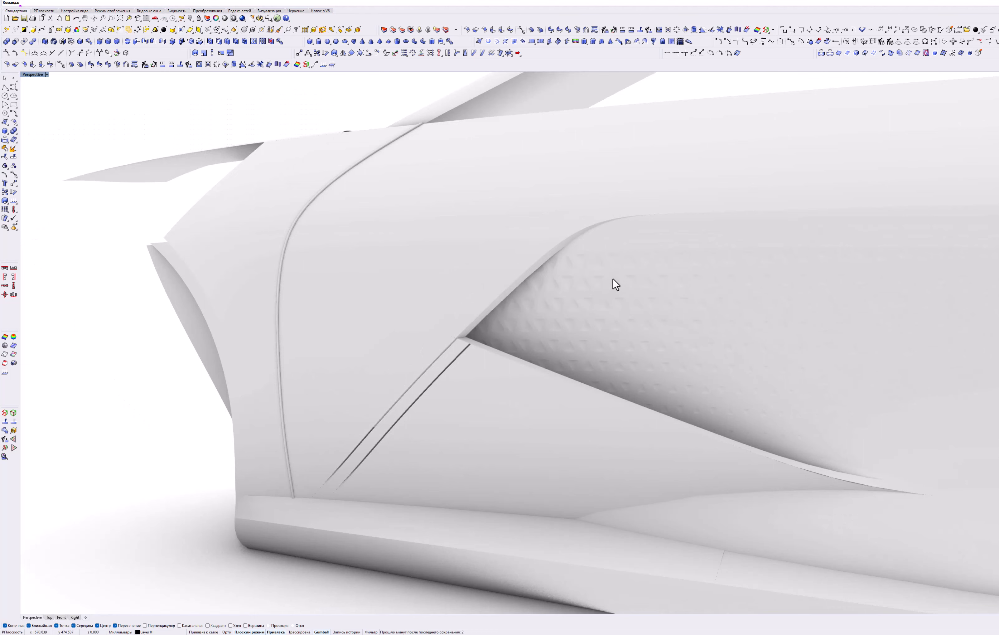
{"action": "mouse_move", "coordinate": [691, 343]}
{"action": "right_mouse_down"}
{"action": "mouse_move", "coordinate": [667, 339]}
{"action": "mouse_move", "coordinate": [820, 347]}
{"action": "mouse_move", "coordinate": [664, 335]}
{"action": "mouse_move", "coordinate": [443, 336]}
{"action": "mouse_move", "coordinate": [524, 340]}
{"action": "right_mouse_up"}
{"action": "scroll", "coordinate": [664, 328], "scroll_direction": "up", "scroll_amount": 3}
{"action": "scroll", "coordinate": [615, 337], "scroll_direction": "up", "scroll_amount": 4}
Restore the shaded display with surface edges and view the filleted dimple within the whole triangular pattern.
{"action": "middle_click", "coordinate": [615, 337]}
{"action": "left_click", "coordinate": [622, 335]}
{"action": "right_click_drag", "start_coordinate": [389, 280], "coordinate": [352, 240]}
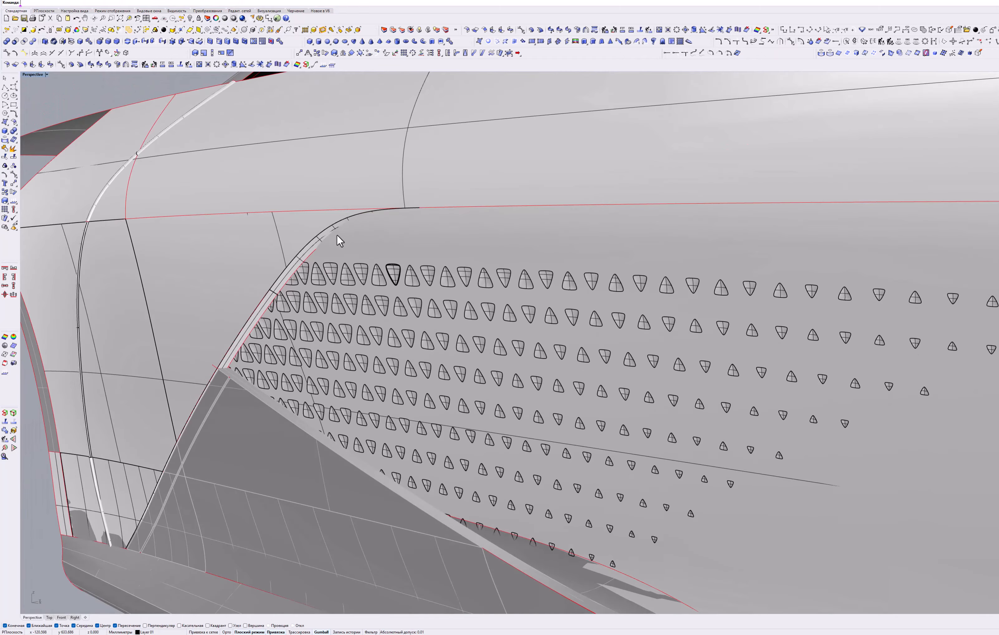
{"action": "right_click_drag", "start_coordinate": [324, 313], "coordinate": [241, 279]}
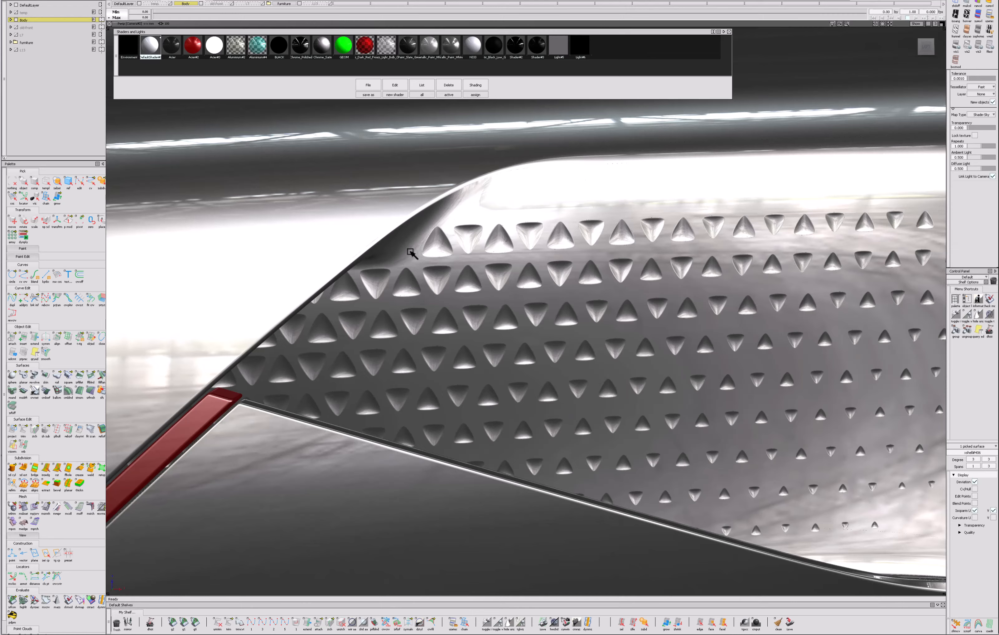
Switch to Alias, inspect the reflective triangular dimples beside the red accent strip, and clear the picked surfaces.
{"action": "left_click_drag", "start_coordinate": [396, 257], "coordinate": [338, 269], "text": "alt+shift"}
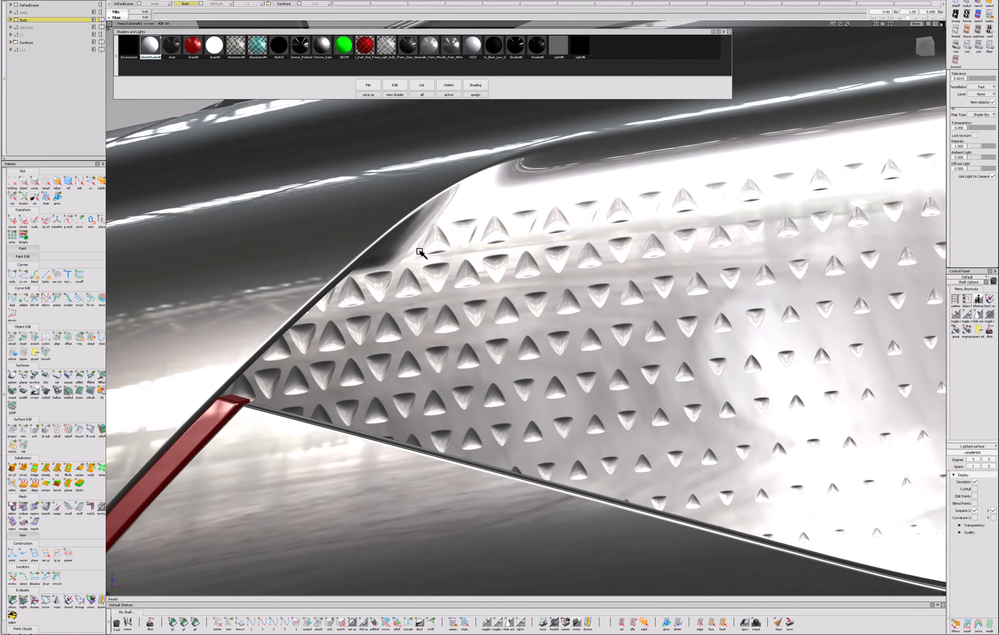
{"action": "left_click_drag", "start_coordinate": [419, 251], "coordinate": [749, 475], "text": "alt+shift"}
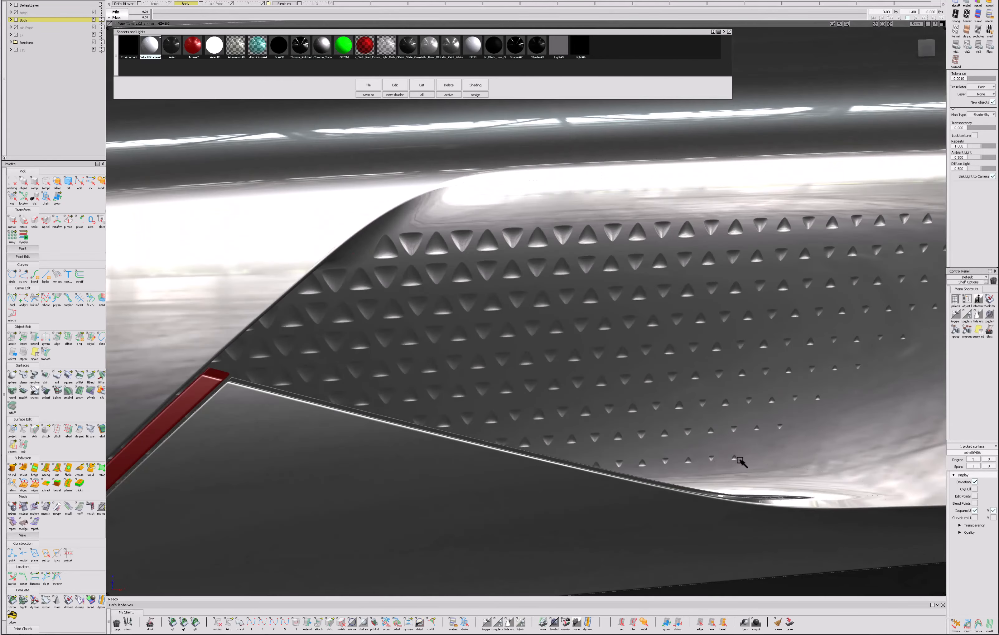
{"action": "left_click", "coordinate": [714, 469]}
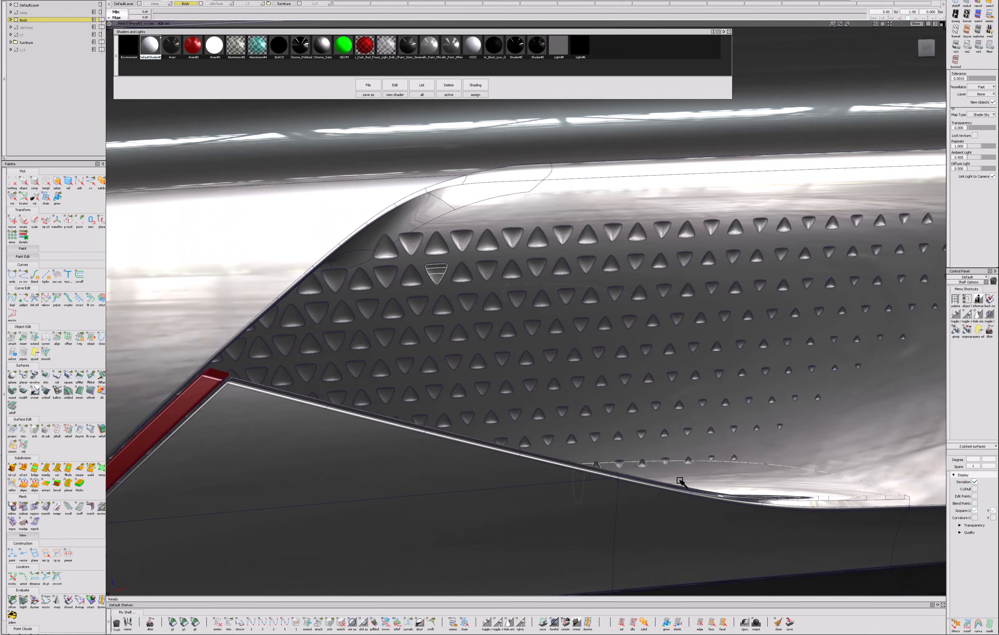
{"action": "left_click_drag", "start_coordinate": [715, 472], "coordinate": [715, 419], "text": "ctrl+shift"}
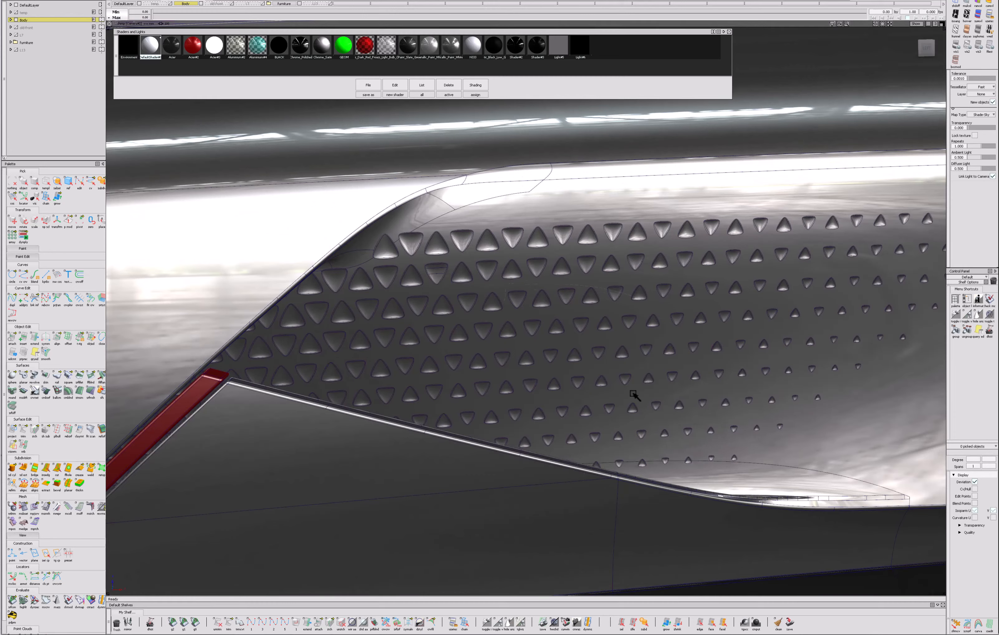
Review the triangular pattern on the complete car side and turn the model toward its front end.
{"action": "right_click_drag", "start_coordinate": [633, 394], "coordinate": [610, 396], "text": "alt+shift"}
{"action": "left_click_drag", "start_coordinate": [609, 396], "coordinate": [524, 361], "text": "alt+shift"}
{"action": "right_click_drag", "start_coordinate": [524, 361], "coordinate": [509, 390], "text": "alt+shift"}
{"action": "middle_click_drag", "start_coordinate": [531, 372], "coordinate": [539, 413], "text": "alt+shift"}
{"action": "left_click_drag", "start_coordinate": [469, 360], "coordinate": [477, 379], "text": "alt+shift"}
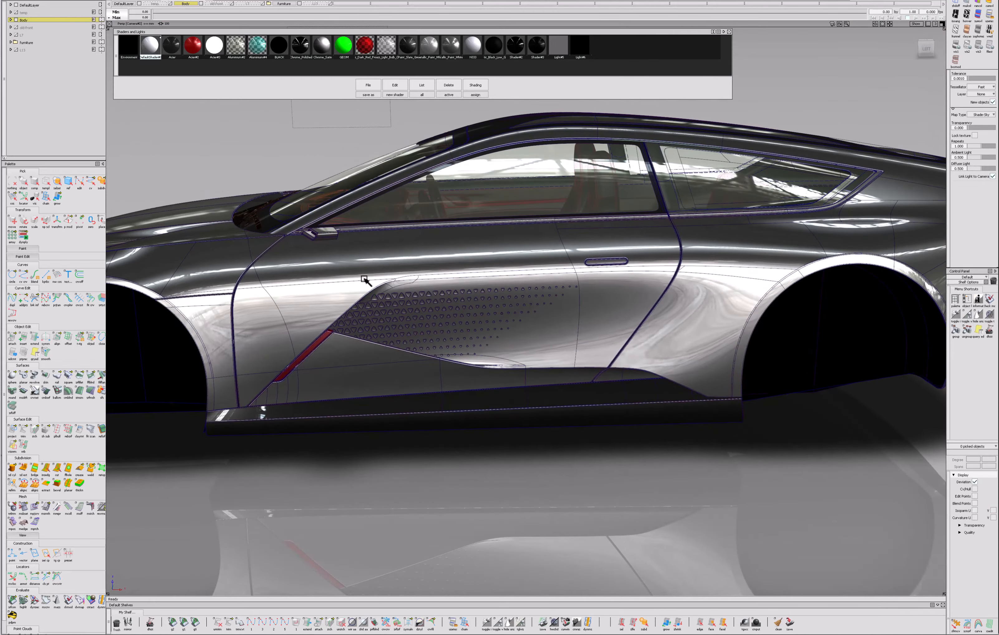
{"action": "left_click_drag", "start_coordinate": [323, 294], "coordinate": [598, 274], "text": "alt+shift"}
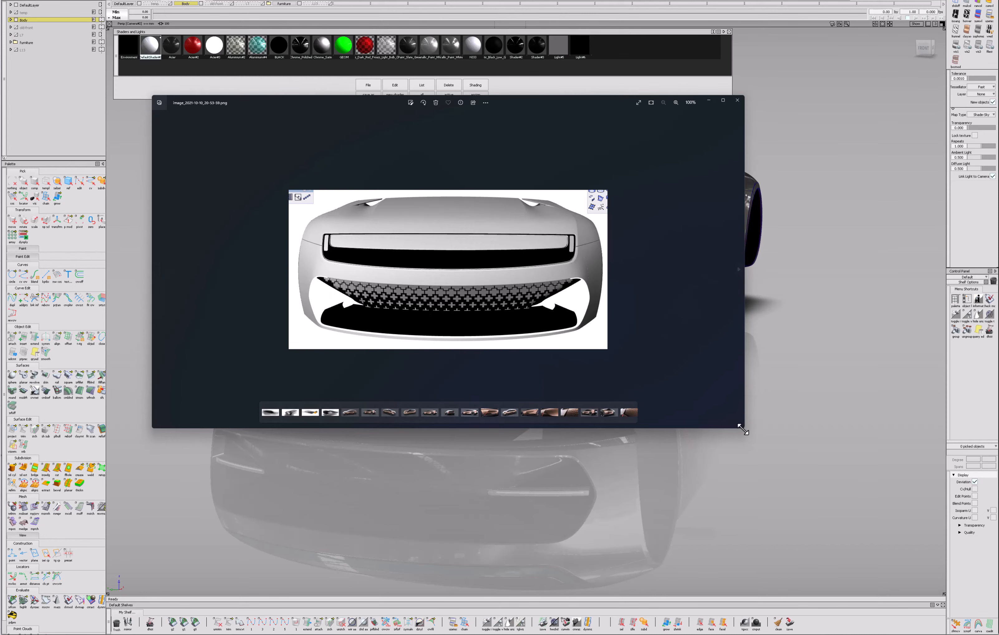
Enlarge the image viewer and browse forward through the cross-patterned grille studies to the orange car render.
{"action": "left_click_drag", "start_coordinate": [742, 429], "coordinate": [915, 609]}
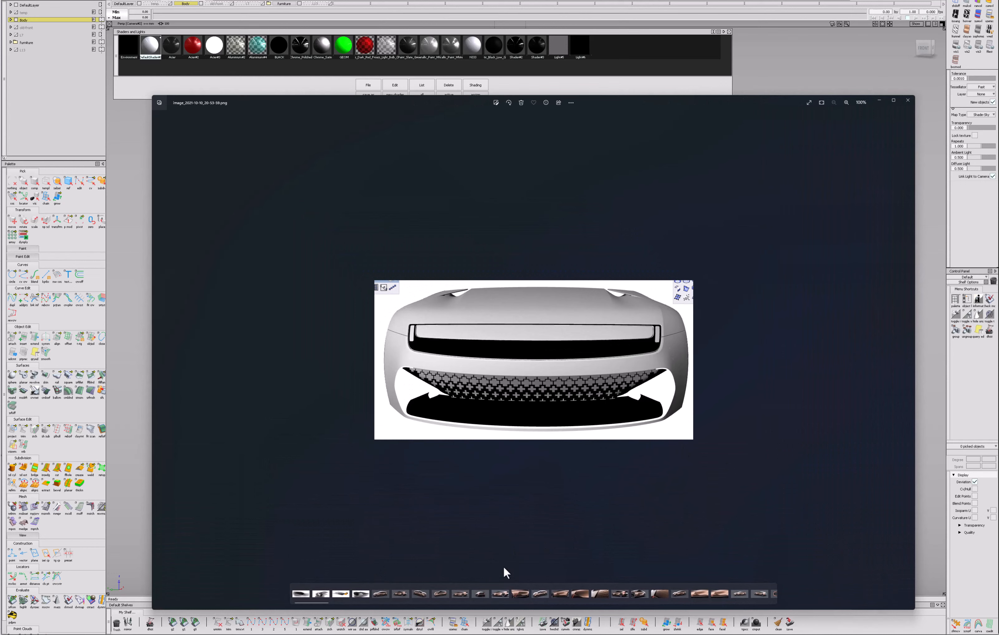
{"action": "left_click", "coordinate": [909, 362]}
{"action": "left_click", "coordinate": [909, 362]}
{"action": "left_click", "coordinate": [909, 361]}
{"action": "left_click", "coordinate": [909, 362]}
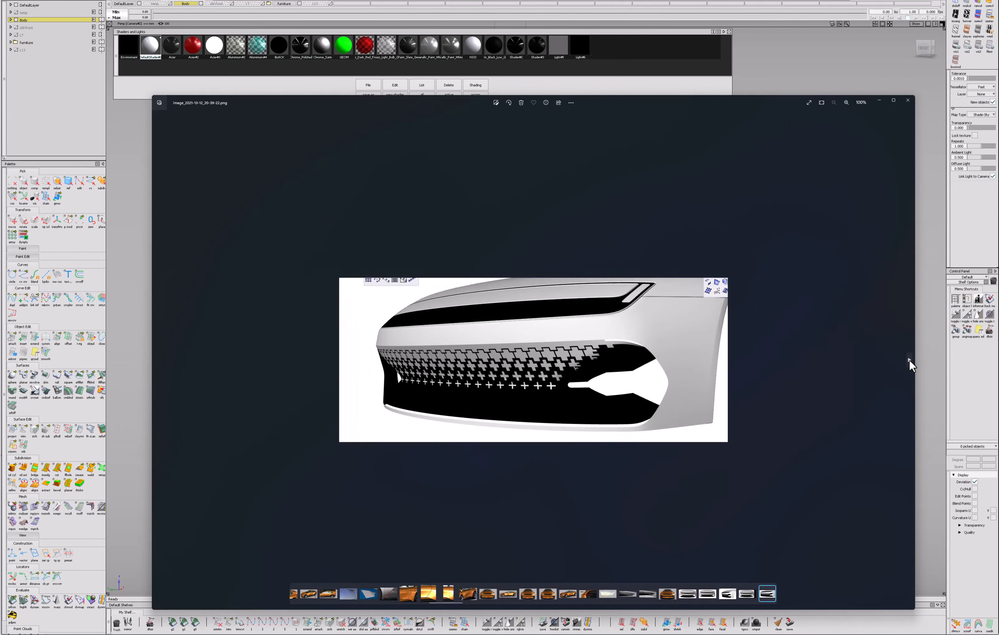
{"action": "left_click", "coordinate": [909, 362]}
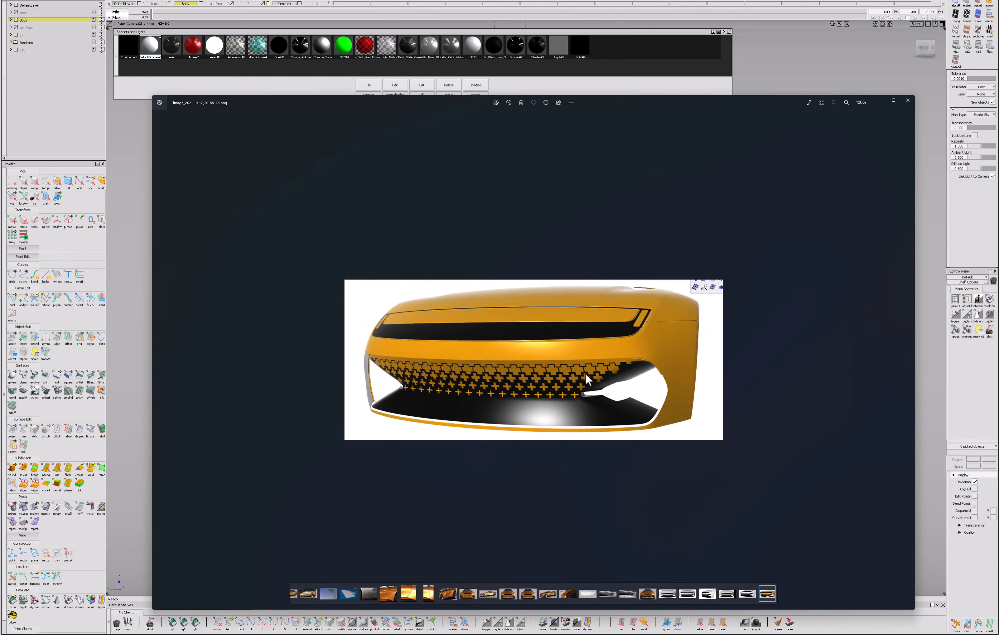
{"action": "left_click", "coordinate": [909, 360]}
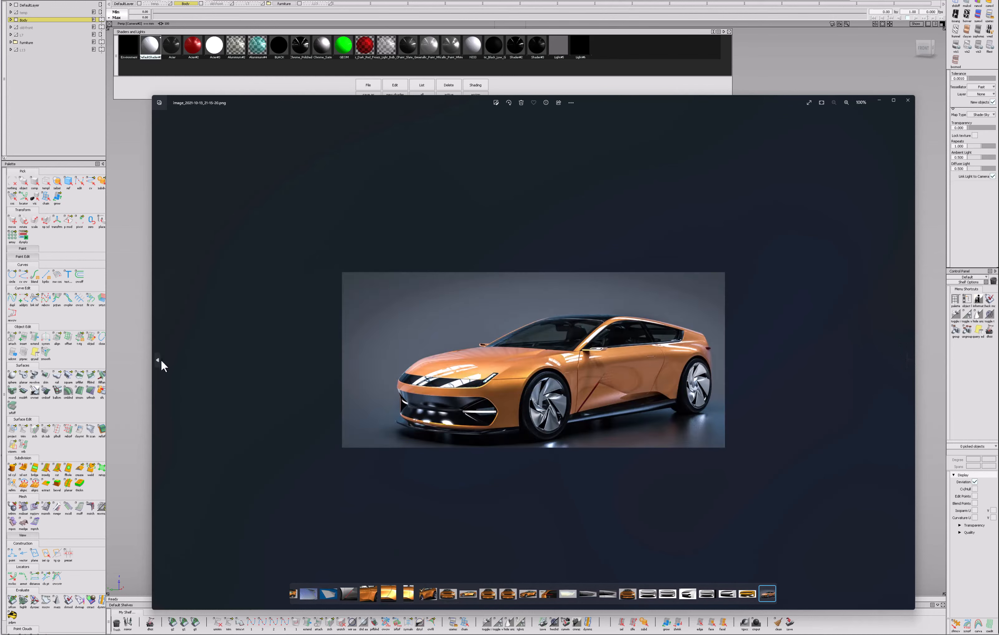
Go back through the images to the grey front-view study of the cross-patterned grille.
{"action": "left_click", "coordinate": [158, 360]}
{"action": "left_click", "coordinate": [159, 360]}
{"action": "left_click", "coordinate": [159, 360]}
{"action": "left_click", "coordinate": [158, 360]}
Browse between the rear side-window render, the orange front-view render and the three-quarter grille study, and close the image viewer.
{"action": "left_click", "coordinate": [159, 360]}
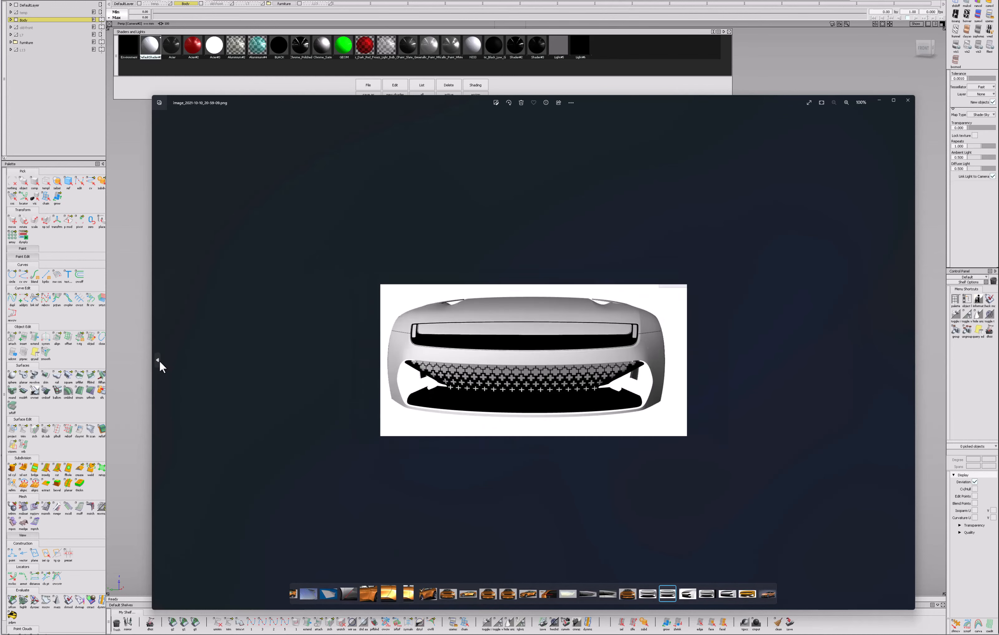
{"action": "left_click", "coordinate": [158, 360]}
{"action": "left_click", "coordinate": [158, 360]}
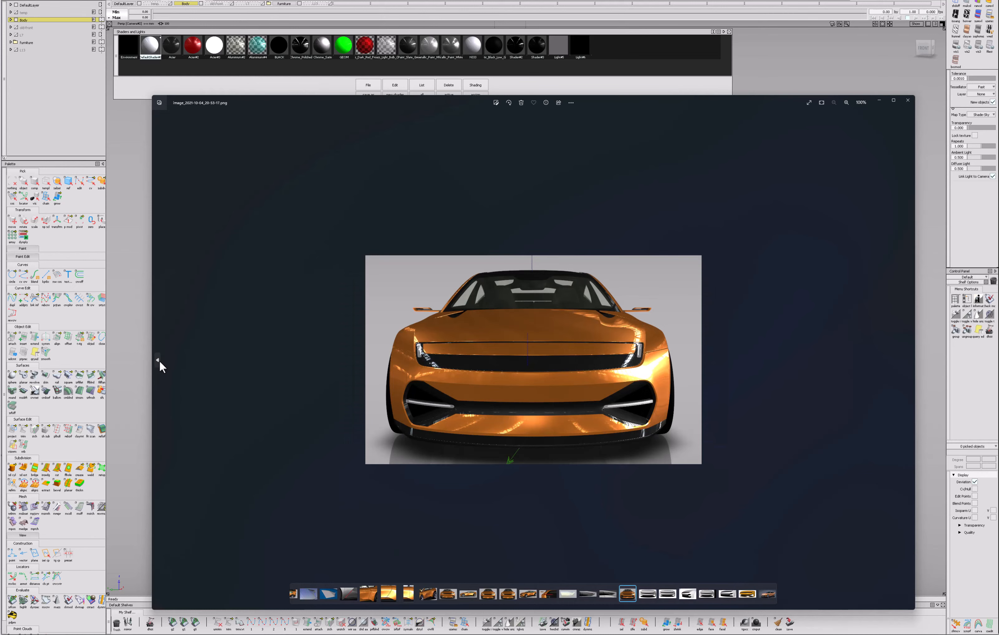
{"action": "left_click", "coordinate": [159, 360]}
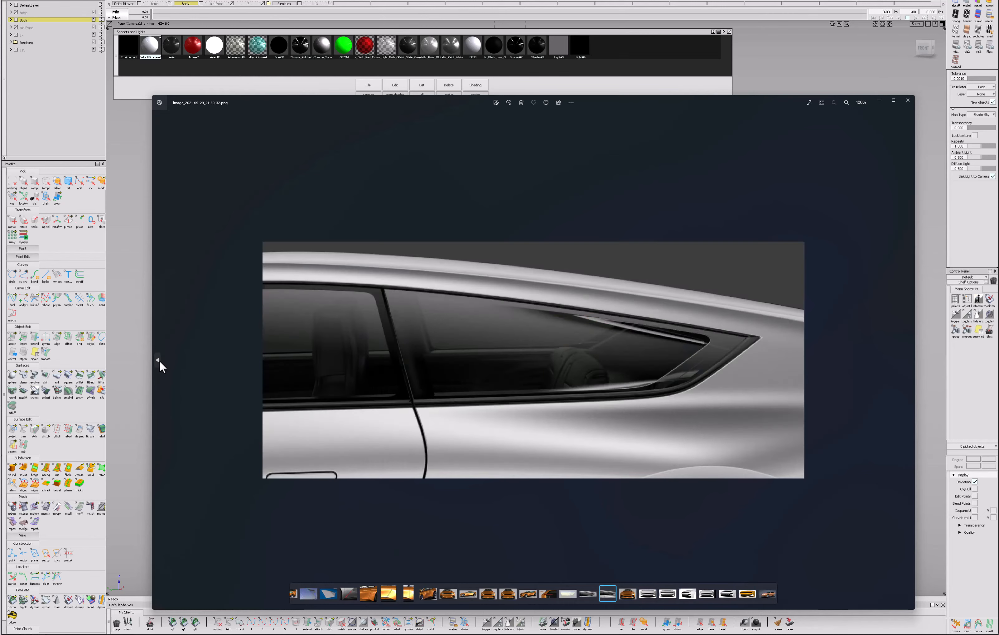
{"action": "left_click", "coordinate": [905, 360]}
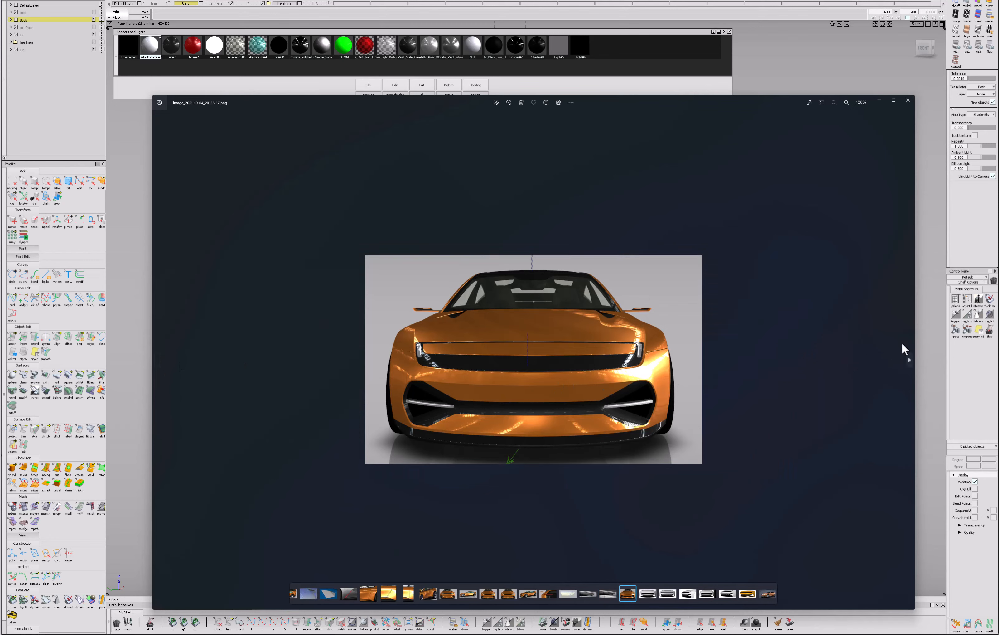
{"action": "left_click", "coordinate": [909, 359]}
{"action": "left_click", "coordinate": [909, 359]}
{"action": "left_click", "coordinate": [909, 359]}
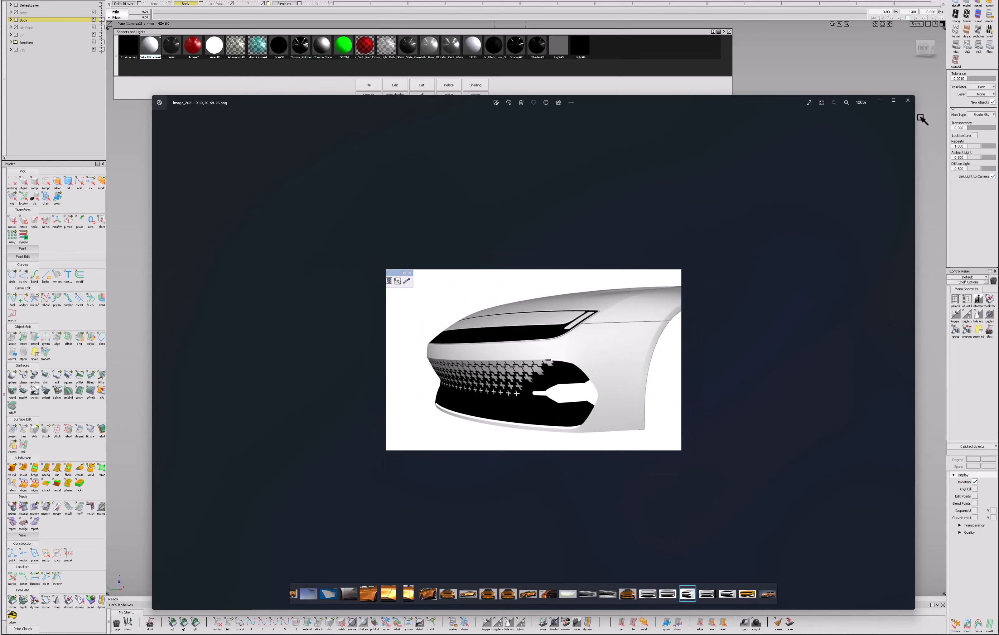
{"action": "left_click", "coordinate": [907, 102]}
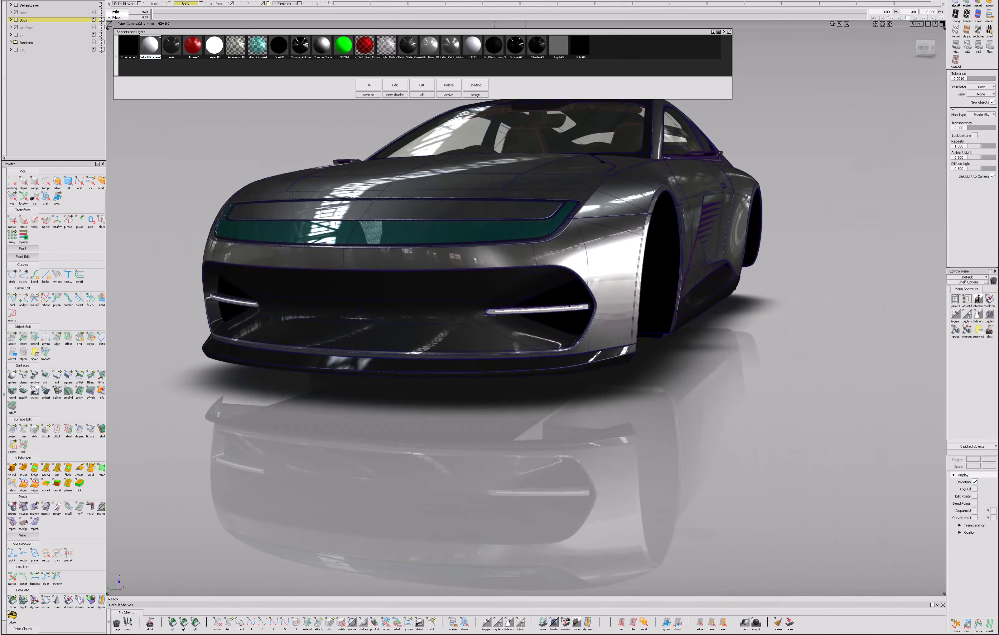
Examine the grey car's front end and the triangular side-panel dimples up close, and return to a view of the whole side.
{"action": "mouse_move", "coordinate": [562, 269]}
{"action": "left_mouse_down", "text": "alt+shift"}
{"action": "mouse_move", "coordinate": [566, 276]}
{"action": "mouse_move", "coordinate": [619, 252]}
{"action": "mouse_move", "coordinate": [613, 291]}
{"action": "left_mouse_up", "text": "alt+shift"}
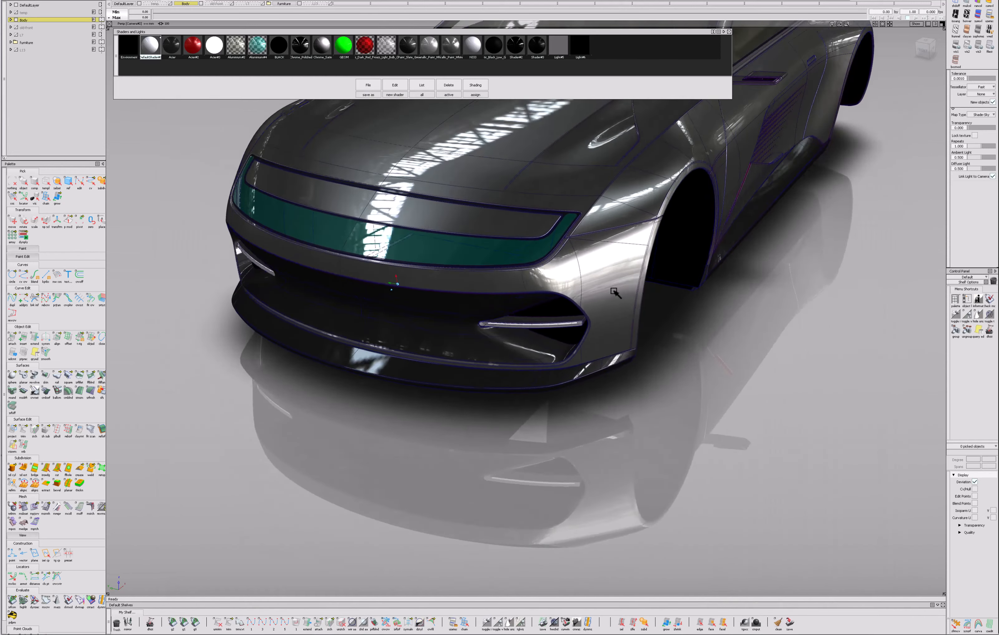
{"action": "middle_click_drag", "start_coordinate": [613, 291], "coordinate": [561, 331], "text": "alt+shift"}
{"action": "left_click", "coordinate": [578, 178], "text": "alt+shift"}
{"action": "left_click_drag", "start_coordinate": [647, 227], "coordinate": [688, 225], "text": "alt+shift"}
{"action": "right_click_drag", "start_coordinate": [565, 199], "coordinate": [592, 178], "text": "alt+shift"}
{"action": "middle_click_drag", "start_coordinate": [535, 325], "coordinate": [539, 396], "text": "alt+shift"}
{"action": "left_click_drag", "start_coordinate": [635, 292], "coordinate": [584, 301], "text": "alt+shift"}
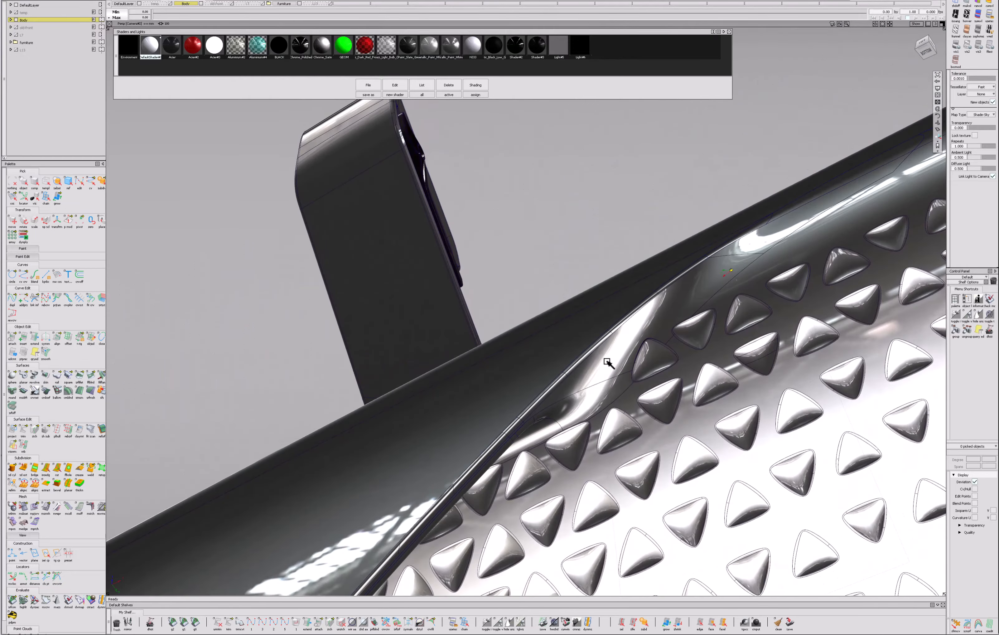
{"action": "left_click_drag", "start_coordinate": [613, 361], "coordinate": [549, 470], "text": "alt+shift"}
{"action": "mouse_move", "coordinate": [604, 453]}
{"action": "left_mouse_down", "text": "alt+shift"}
{"action": "mouse_move", "coordinate": [607, 428]}
{"action": "mouse_move", "coordinate": [627, 416]}
{"action": "mouse_move", "coordinate": [638, 338]}
{"action": "mouse_move", "coordinate": [608, 281]}
{"action": "mouse_move", "coordinate": [630, 292]}
{"action": "mouse_move", "coordinate": [599, 459]}
{"action": "left_mouse_up", "text": "alt+shift"}
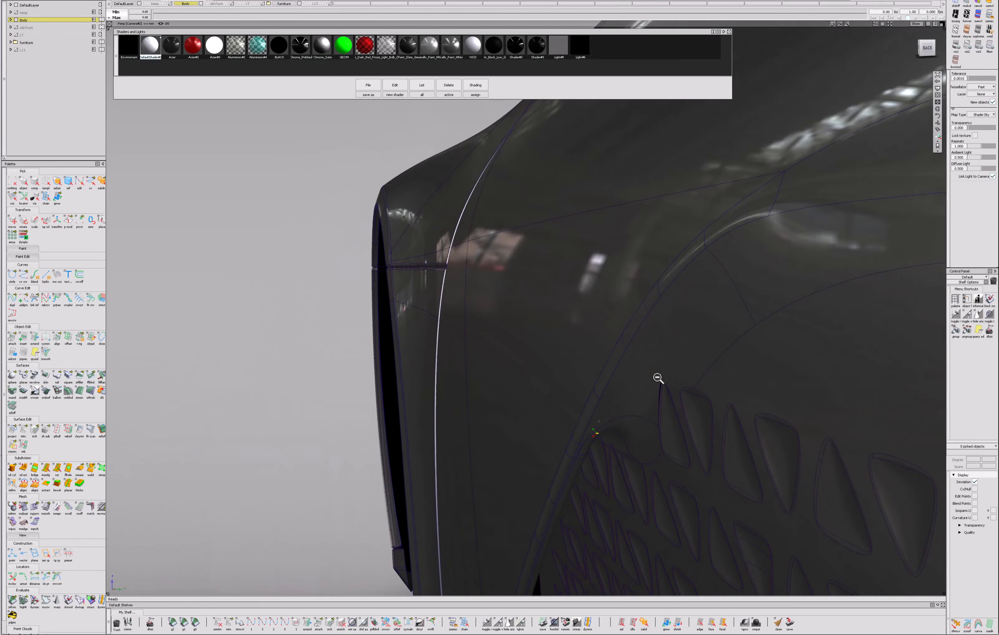
{"action": "right_click_drag", "start_coordinate": [658, 378], "coordinate": [596, 382], "text": "alt+shift"}
{"action": "left_click_drag", "start_coordinate": [596, 382], "coordinate": [831, 403], "text": "alt+shift"}
{"action": "right_click_drag", "start_coordinate": [831, 403], "coordinate": [487, 415], "text": "alt+shift"}
{"action": "left_click_drag", "start_coordinate": [487, 415], "coordinate": [556, 445], "text": "alt+shift"}
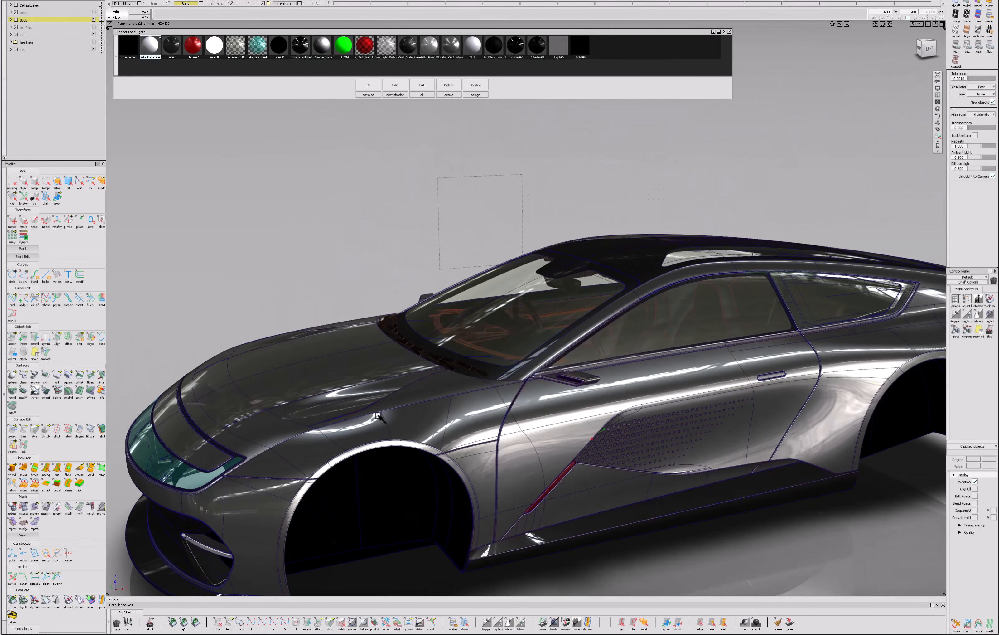
Inspect the hood shut line close up, from the windshield base along the recessed vent to the fender.
{"action": "left_click_drag", "start_coordinate": [359, 417], "coordinate": [822, 440], "text": "alt+shift"}
{"action": "middle_click_drag", "start_coordinate": [314, 377], "coordinate": [224, 311], "text": "alt+shift"}
{"action": "right_click_drag", "start_coordinate": [495, 363], "coordinate": [534, 366], "text": "alt+shift"}
{"action": "right_click_drag", "start_coordinate": [644, 399], "coordinate": [652, 375], "text": "alt+shift"}
{"action": "left_click_drag", "start_coordinate": [652, 375], "coordinate": [482, 345], "text": "alt+shift"}
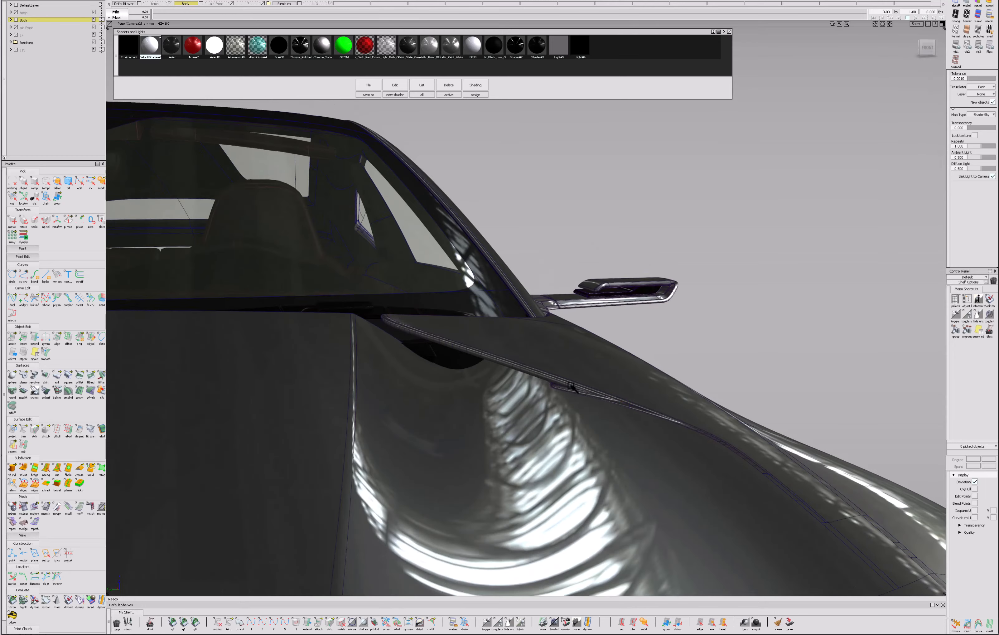
{"action": "mouse_move", "coordinate": [561, 383]}
{"action": "right_mouse_down", "text": "alt+shift"}
{"action": "mouse_move", "coordinate": [593, 381]}
{"action": "mouse_move", "coordinate": [597, 391]}
{"action": "mouse_move", "coordinate": [576, 383]}
{"action": "right_mouse_up", "text": "alt+shift"}
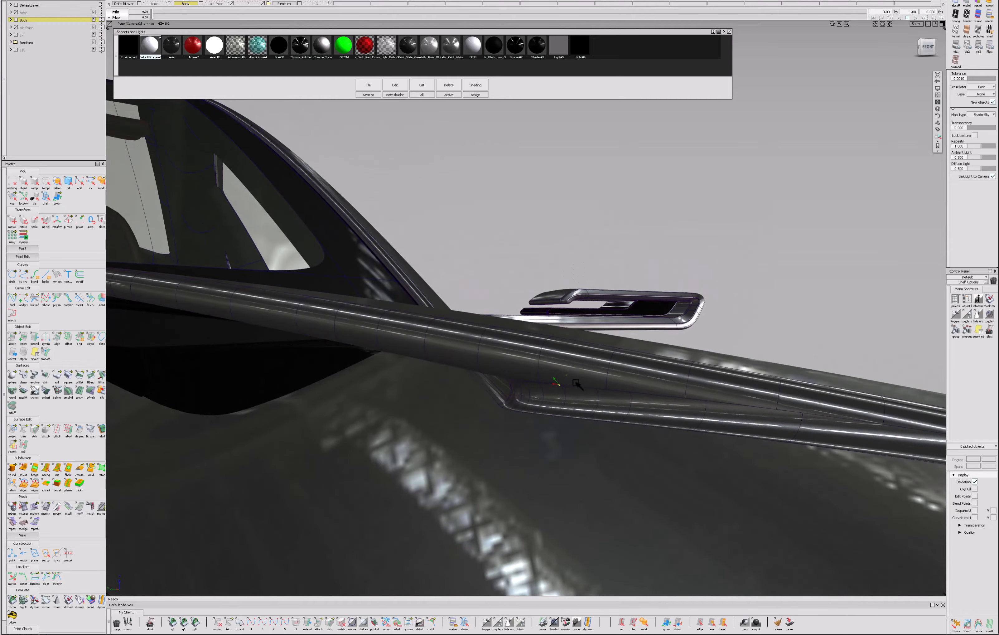
{"action": "left_click_drag", "start_coordinate": [522, 384], "coordinate": [715, 441], "text": "alt+shift"}
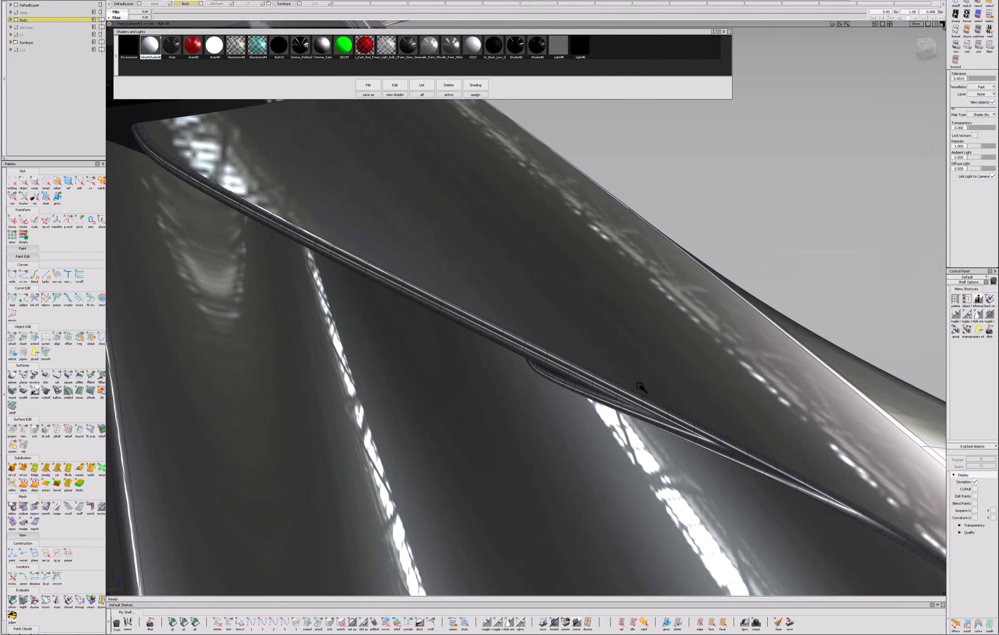
{"action": "left_click_drag", "start_coordinate": [606, 380], "coordinate": [529, 291], "text": "alt+shift"}
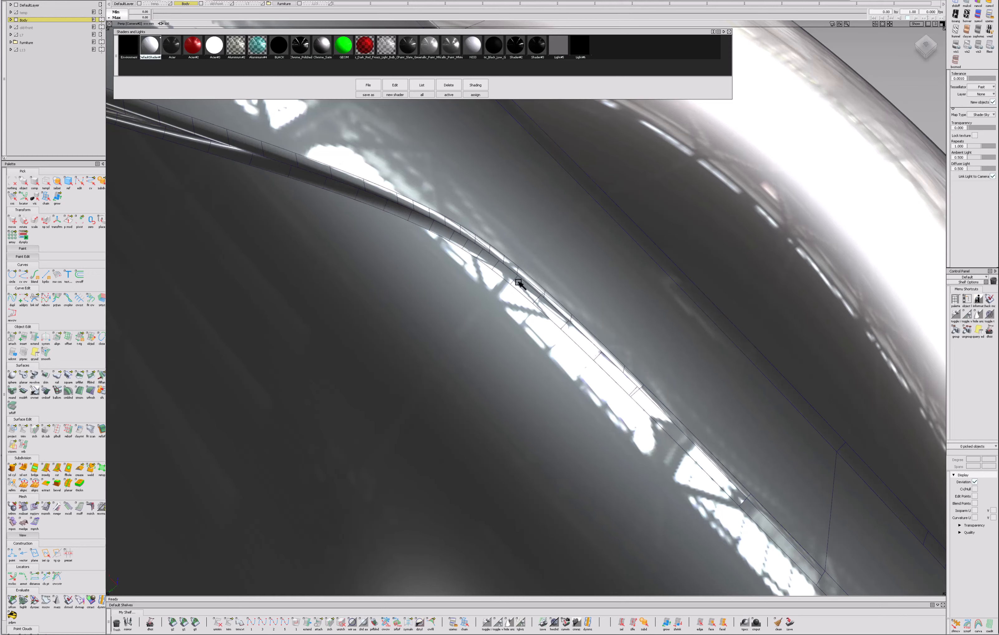
{"action": "mouse_move", "coordinate": [602, 344]}
{"action": "left_mouse_down", "text": "alt+shift"}
{"action": "mouse_move", "coordinate": [630, 372]}
{"action": "mouse_move", "coordinate": [497, 304]}
{"action": "mouse_move", "coordinate": [673, 432]}
{"action": "left_mouse_up", "text": "alt+shift"}
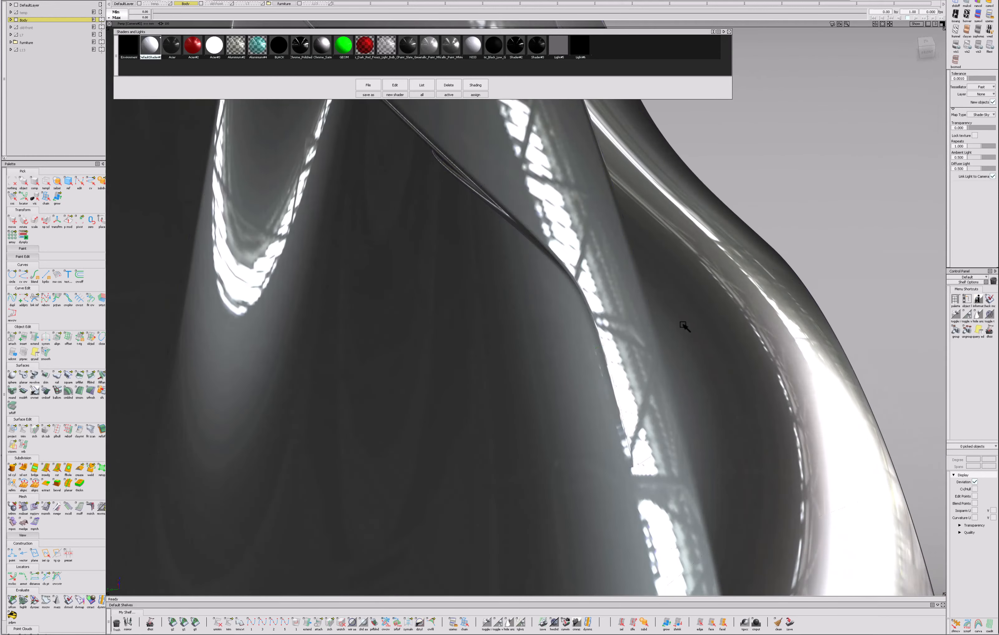
Examine the hood, vent recess and front fender reflections from above and from the side.
{"action": "left_click_drag", "start_coordinate": [683, 327], "coordinate": [498, 298], "text": "alt+shift"}
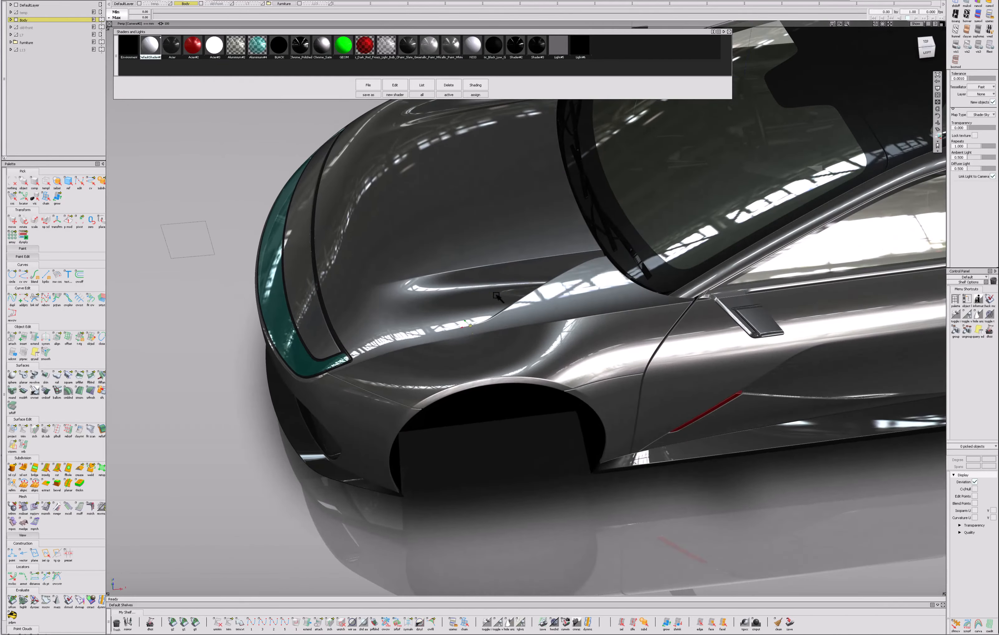
{"action": "left_click_drag", "start_coordinate": [473, 377], "coordinate": [446, 290], "text": "alt+shift"}
{"action": "right_click_drag", "start_coordinate": [446, 290], "coordinate": [457, 340], "text": "alt+shift"}
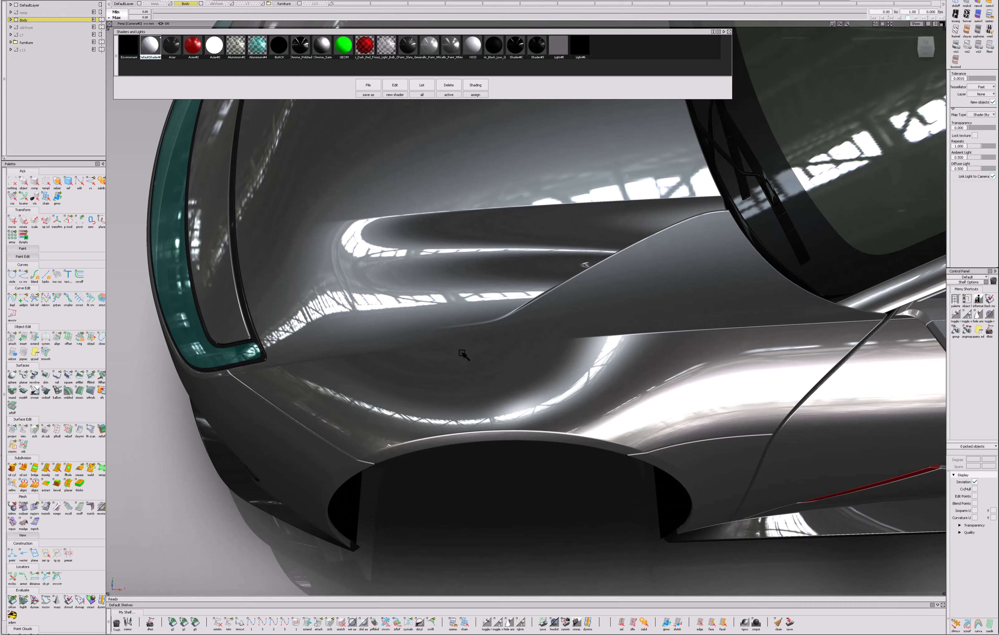
{"action": "right_click_drag", "start_coordinate": [522, 373], "coordinate": [508, 343], "text": "alt+shift"}
{"action": "mouse_move", "coordinate": [508, 344]}
{"action": "left_mouse_down", "text": "alt+shift"}
{"action": "mouse_move", "coordinate": [519, 329]}
{"action": "mouse_move", "coordinate": [524, 344]}
{"action": "left_mouse_up", "text": "alt+shift"}
{"action": "left_click_drag", "start_coordinate": [601, 340], "coordinate": [557, 353], "text": "alt+shift"}
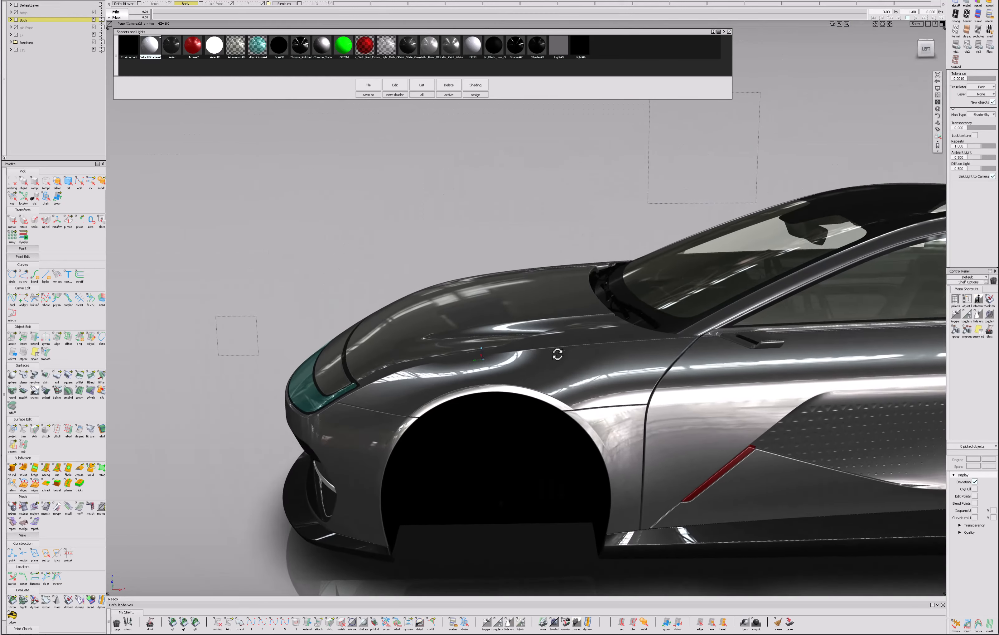
Review the complete grey car body from the side and from raised side views.
{"action": "middle_click_drag", "start_coordinate": [557, 353], "coordinate": [453, 340], "text": "alt+shift"}
{"action": "right_click_drag", "start_coordinate": [649, 335], "coordinate": [471, 333], "text": "alt+shift"}
{"action": "left_click_drag", "start_coordinate": [470, 332], "coordinate": [469, 338], "text": "alt+shift"}
{"action": "right_click_drag", "start_coordinate": [471, 335], "coordinate": [532, 322], "text": "alt+shift"}
{"action": "left_click_drag", "start_coordinate": [533, 323], "coordinate": [517, 330], "text": "alt+shift"}
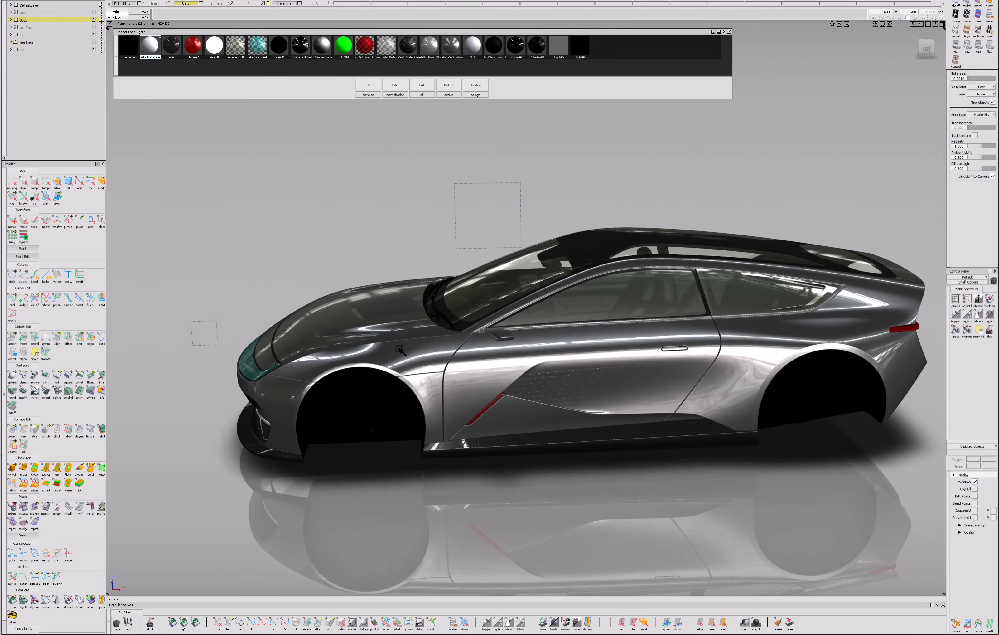
{"action": "left_click_drag", "start_coordinate": [405, 343], "coordinate": [413, 365], "text": "alt+shift"}
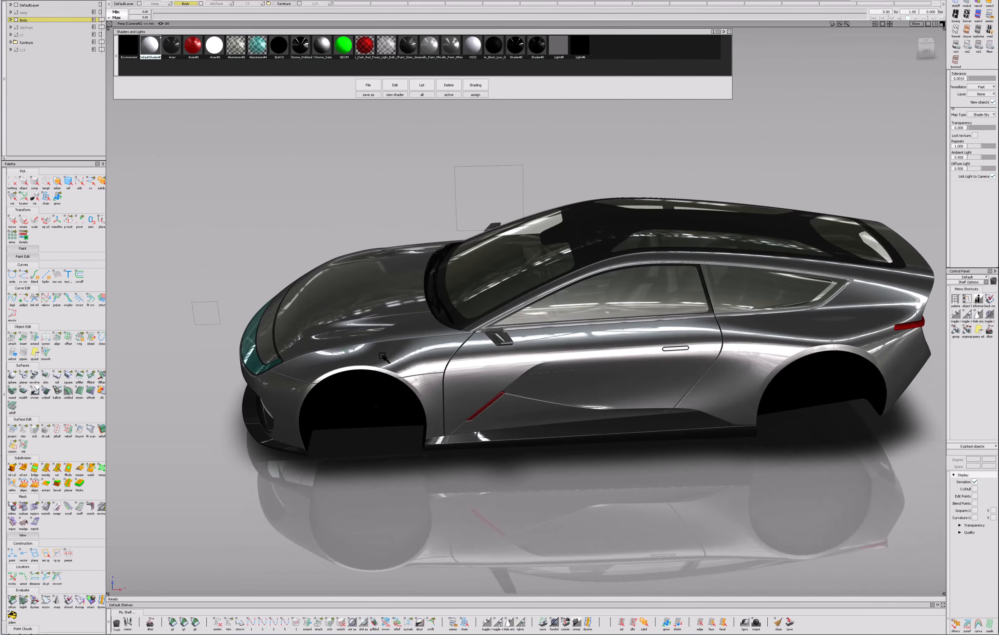
{"action": "left_click_drag", "start_coordinate": [366, 368], "coordinate": [564, 371], "text": "alt+shift"}
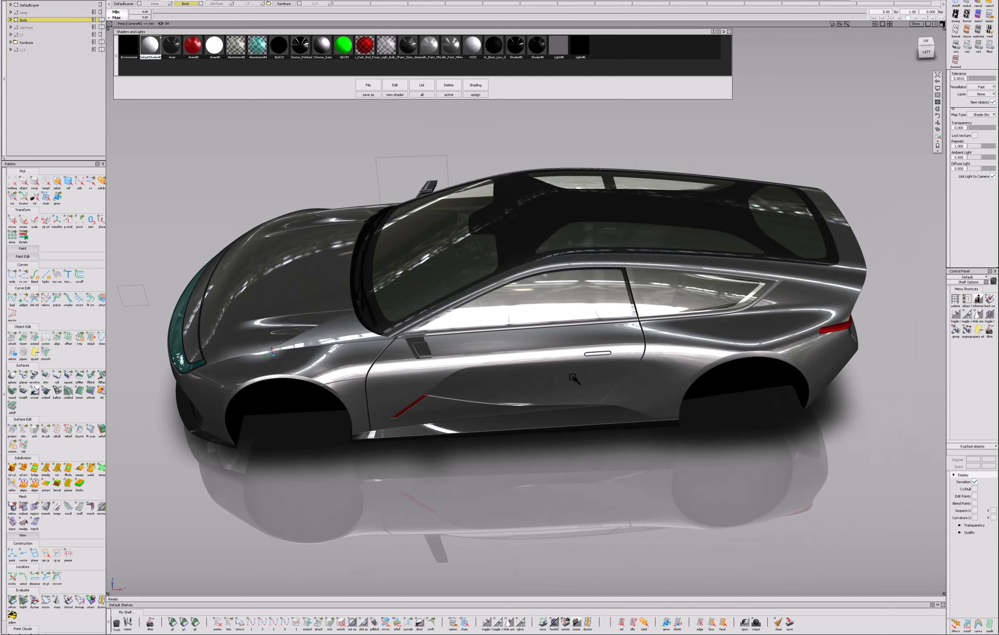
{"action": "left_click_drag", "start_coordinate": [326, 379], "coordinate": [355, 368], "text": "alt+shift"}
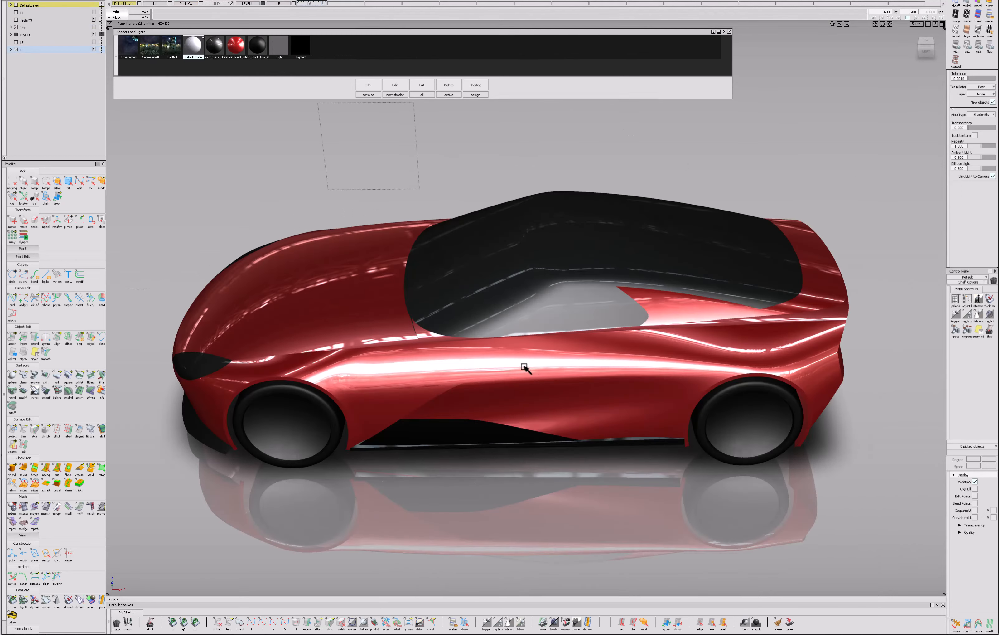
Compare the early red body variants with plain wheels from the side, from above and from front and rear three-quarter angles.
{"action": "left_click_drag", "start_coordinate": [475, 378], "coordinate": [370, 377], "text": "alt+shift"}
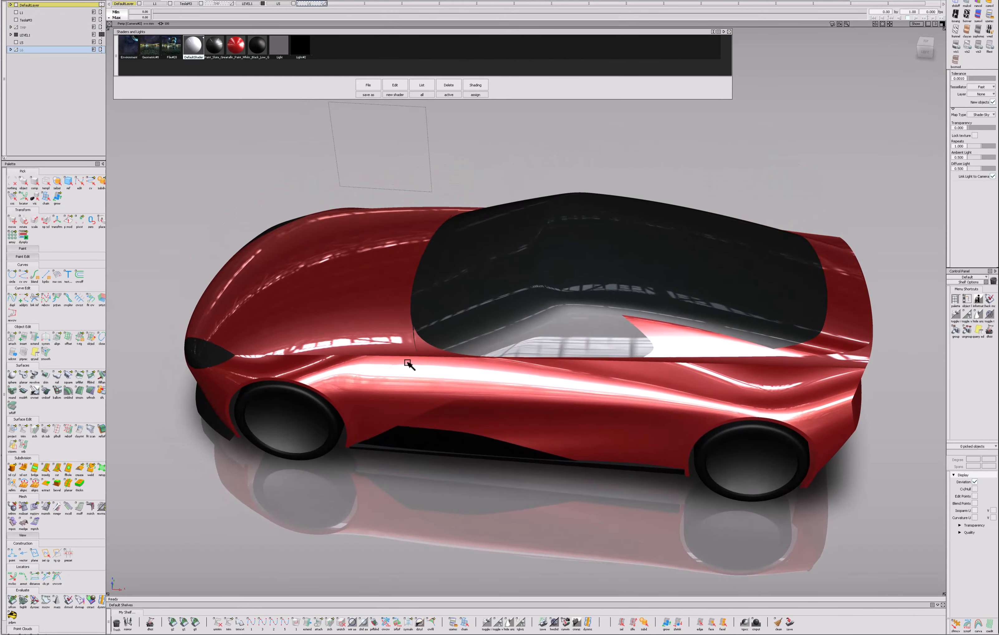
{"action": "left_click_drag", "start_coordinate": [555, 350], "coordinate": [452, 368], "text": "alt+shift"}
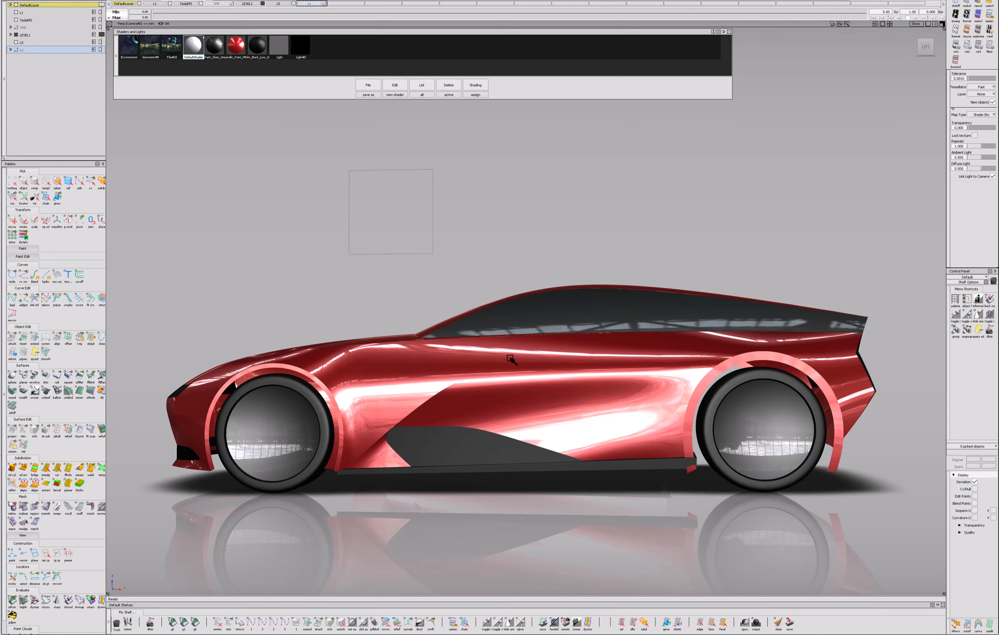
{"action": "left_click_drag", "start_coordinate": [510, 358], "coordinate": [493, 377], "text": "alt+shift"}
{"action": "right_click_drag", "start_coordinate": [493, 377], "coordinate": [517, 375], "text": "alt+shift"}
{"action": "left_click_drag", "start_coordinate": [517, 375], "coordinate": [352, 361], "text": "alt+shift"}
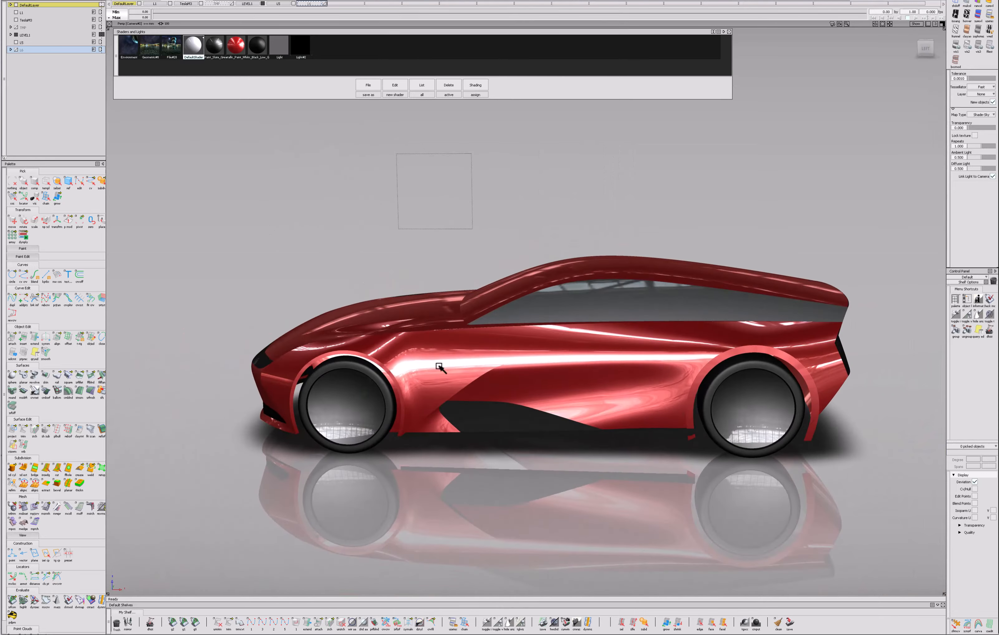
{"action": "left_click_drag", "start_coordinate": [424, 354], "coordinate": [470, 345], "text": "alt+shift"}
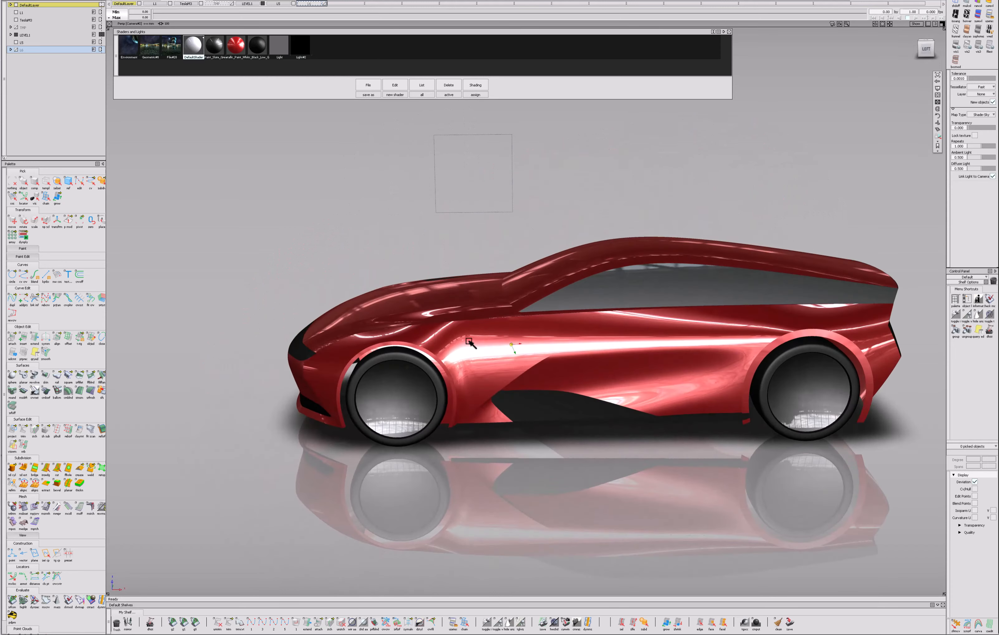
{"action": "left_click_drag", "start_coordinate": [550, 346], "coordinate": [512, 346], "text": "alt+shift"}
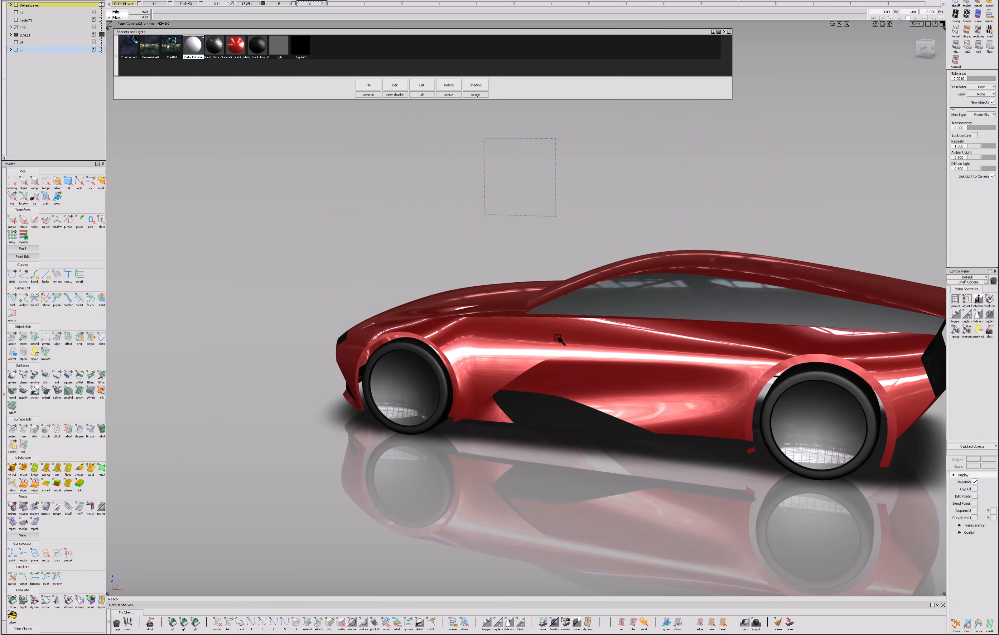
{"action": "left_click_drag", "start_coordinate": [742, 353], "coordinate": [727, 371], "text": "alt+shift"}
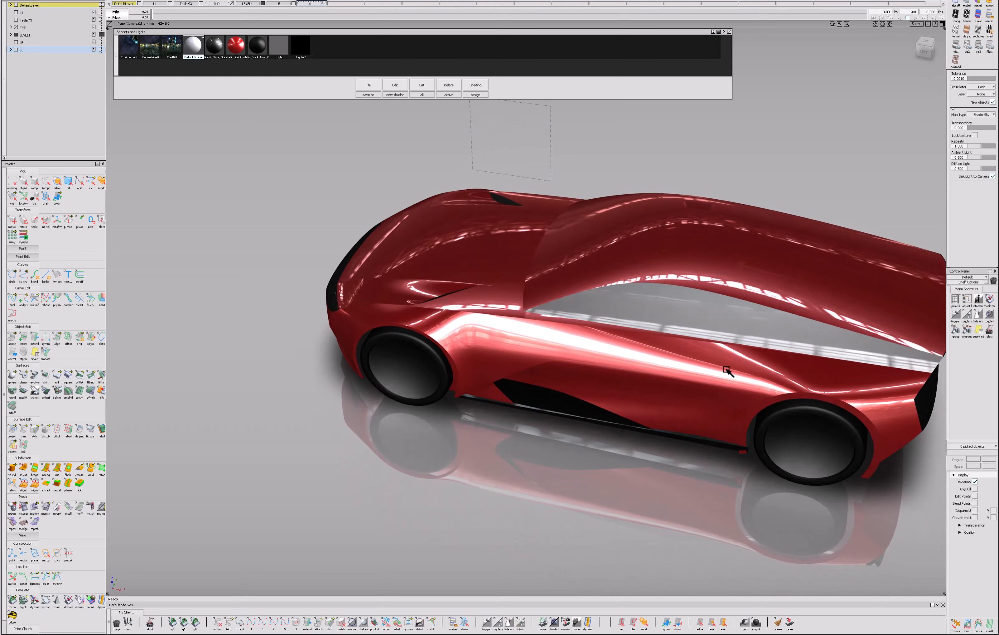
{"action": "left_click_drag", "start_coordinate": [634, 357], "coordinate": [500, 340], "text": "alt+shift"}
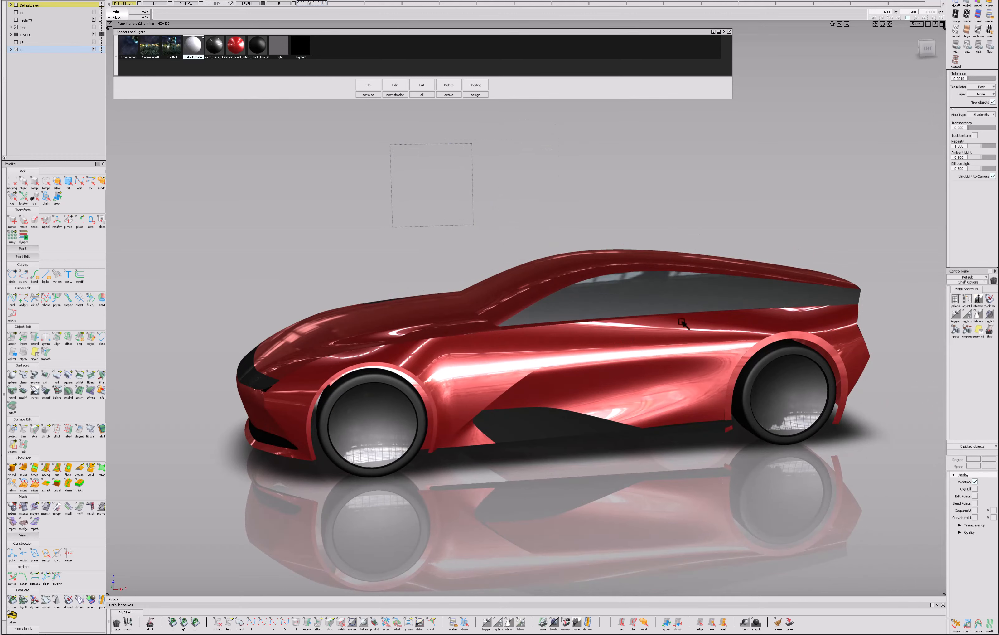
{"action": "left_click_drag", "start_coordinate": [528, 369], "coordinate": [472, 373], "text": "alt+shift"}
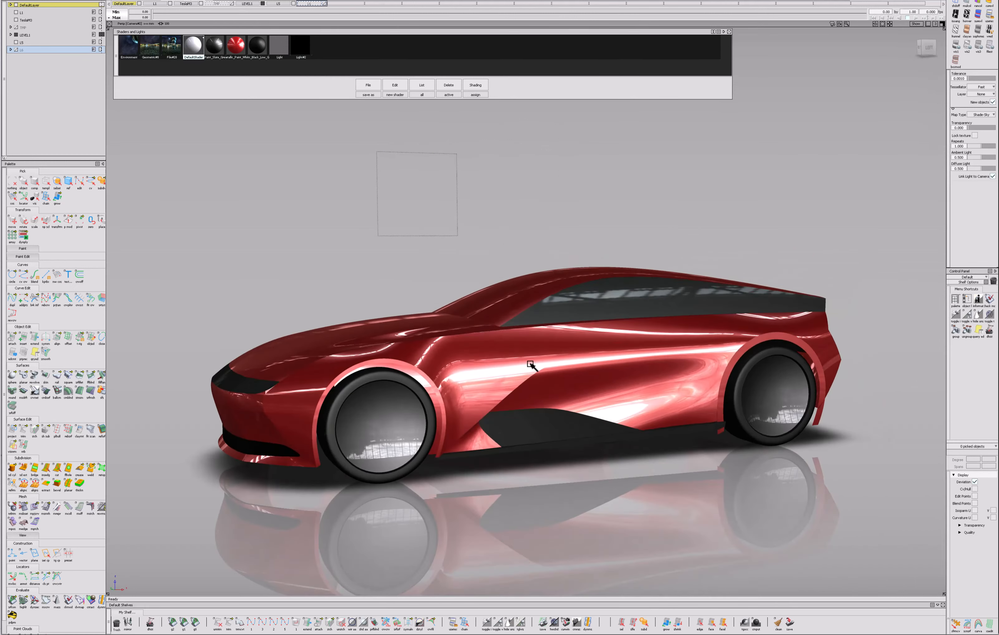
Review the red model with spoked wheels and the dark fender vent from side, rear and front three-quarter angles.
{"action": "left_click_drag", "start_coordinate": [779, 349], "coordinate": [913, 374], "text": "alt+shift"}
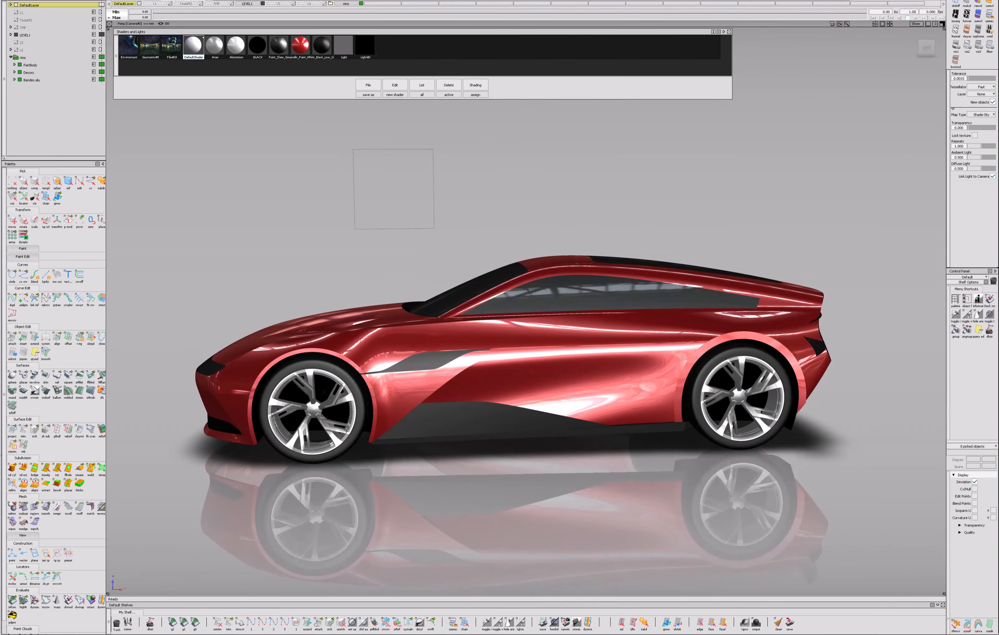
{"action": "left_click_drag", "start_coordinate": [623, 383], "coordinate": [476, 371], "text": "alt+shift"}
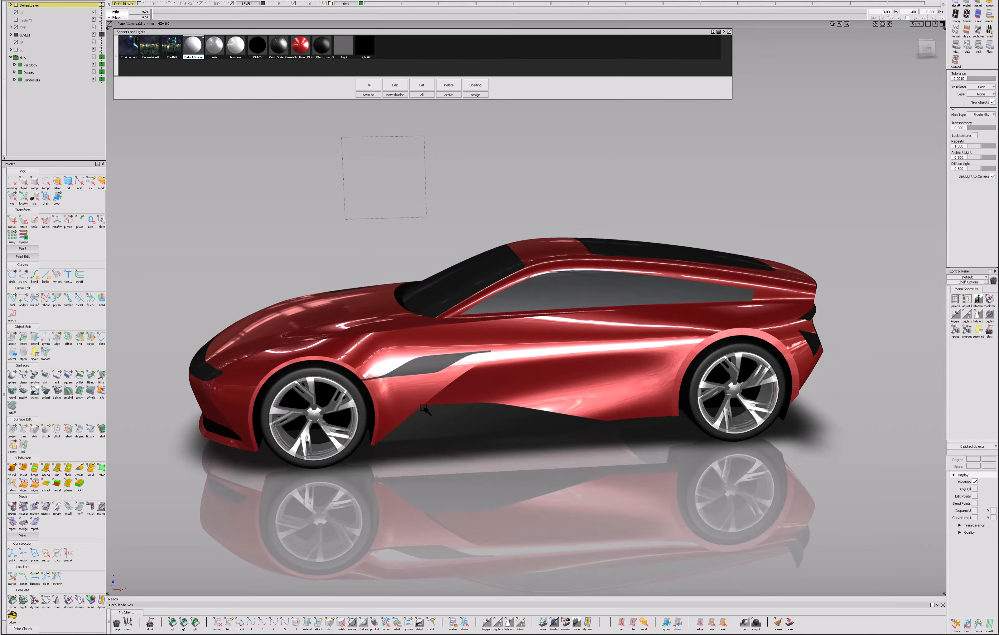
{"action": "left_click_drag", "start_coordinate": [525, 364], "coordinate": [454, 384], "text": "alt+shift"}
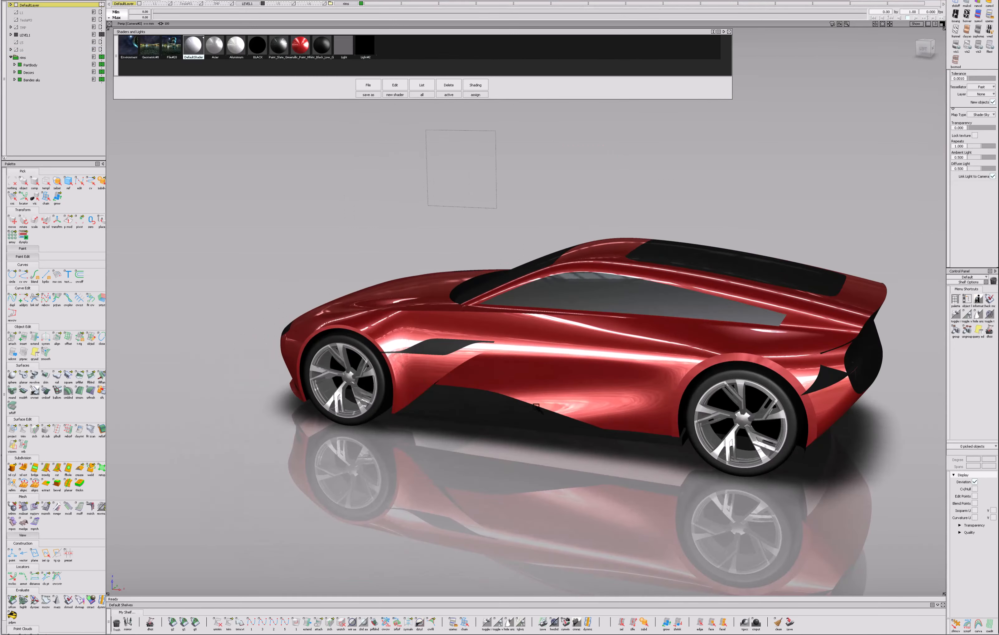
{"action": "left_click_drag", "start_coordinate": [535, 406], "coordinate": [428, 343], "text": "alt+shift"}
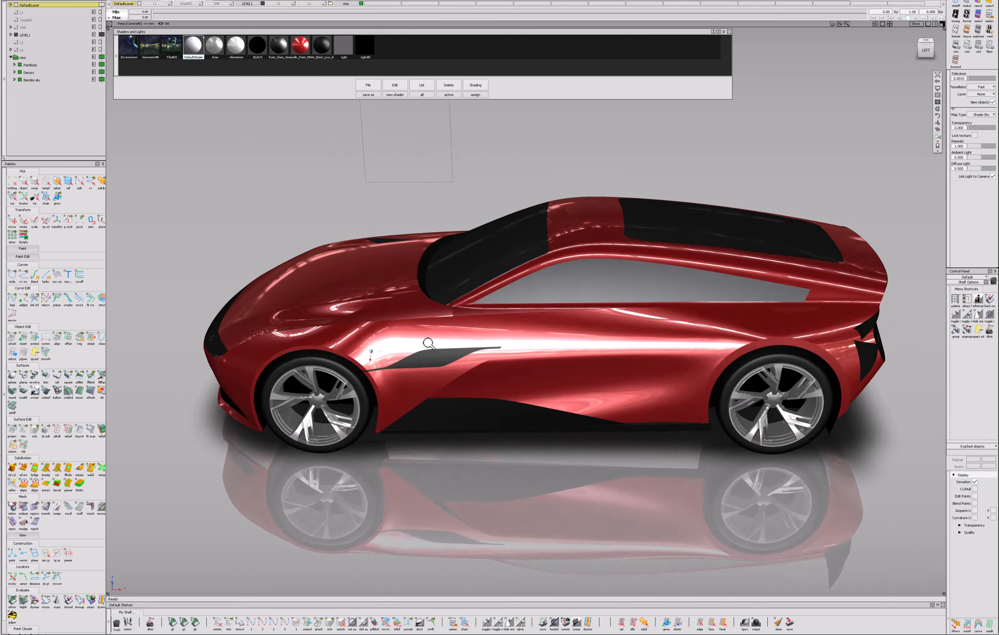
{"action": "right_click_drag", "start_coordinate": [428, 344], "coordinate": [346, 342], "text": "alt+shift"}
{"action": "left_click_drag", "start_coordinate": [418, 347], "coordinate": [474, 302], "text": "alt+shift"}
{"action": "right_click_drag", "start_coordinate": [474, 303], "coordinate": [523, 297], "text": "alt+shift"}
{"action": "left_click_drag", "start_coordinate": [523, 297], "coordinate": [426, 339], "text": "alt+shift"}
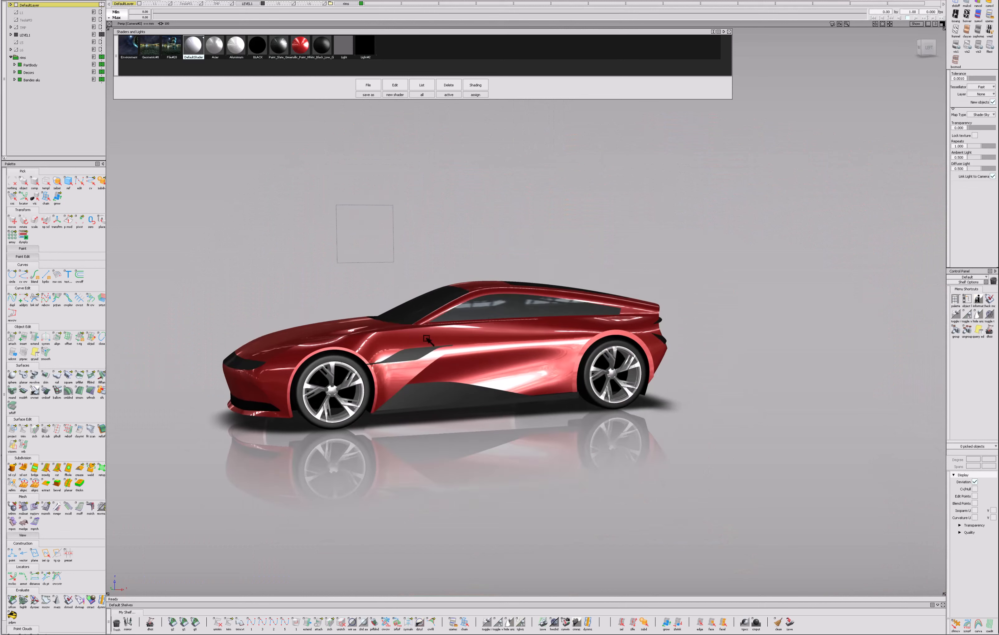
{"action": "left_click_drag", "start_coordinate": [540, 342], "coordinate": [519, 355], "text": "alt+shift"}
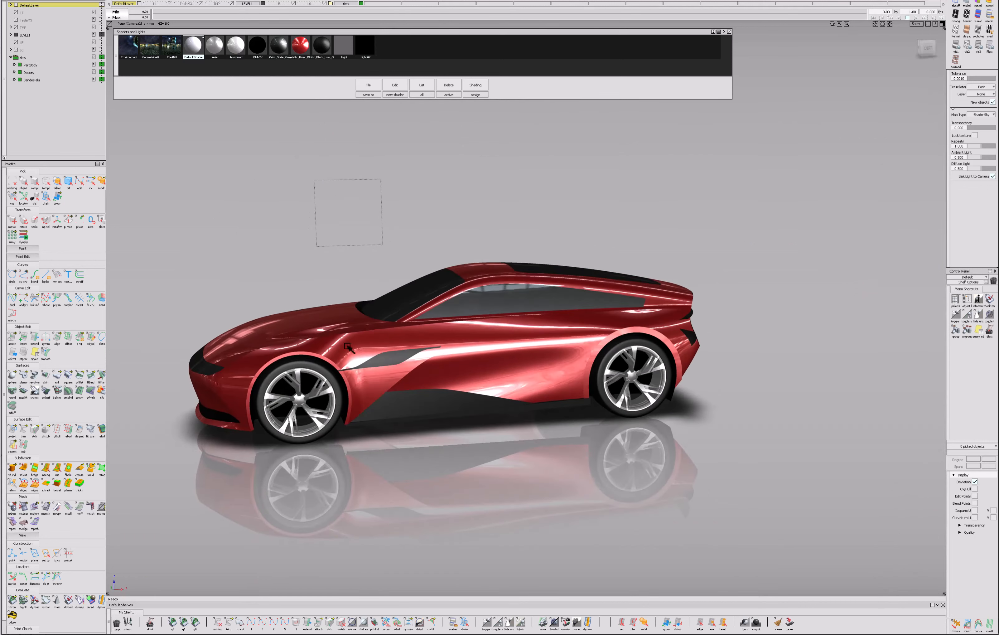
Compare the red body with the dark fender vent and the orange variant from side and raised side views.
{"action": "left_click_drag", "start_coordinate": [614, 334], "coordinate": [465, 331], "text": "alt+shift"}
{"action": "left_click_drag", "start_coordinate": [555, 328], "coordinate": [393, 338], "text": "alt+shift"}
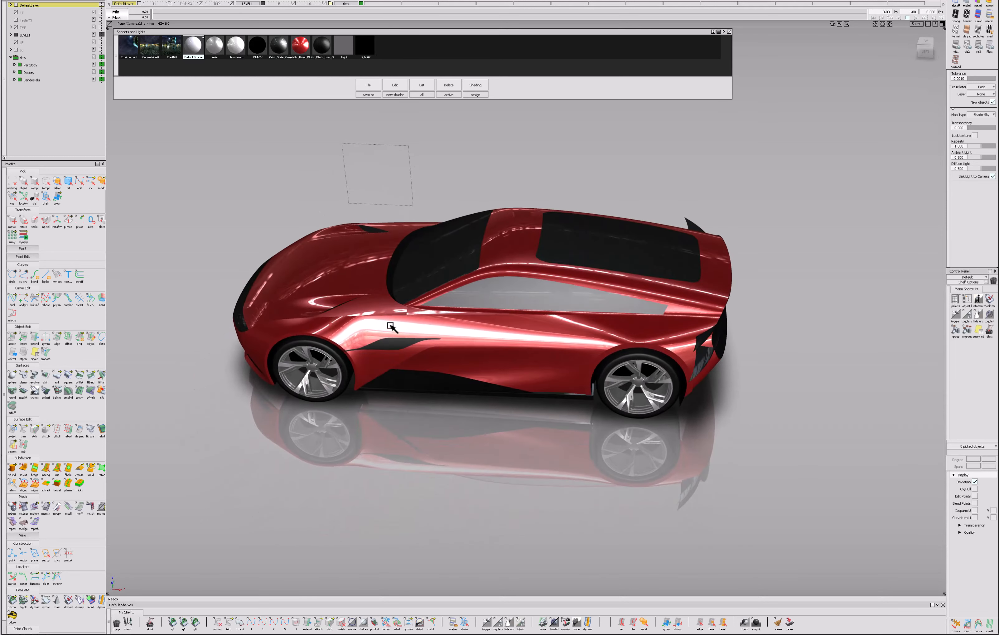
{"action": "left_click_drag", "start_coordinate": [634, 351], "coordinate": [415, 331], "text": "alt+shift"}
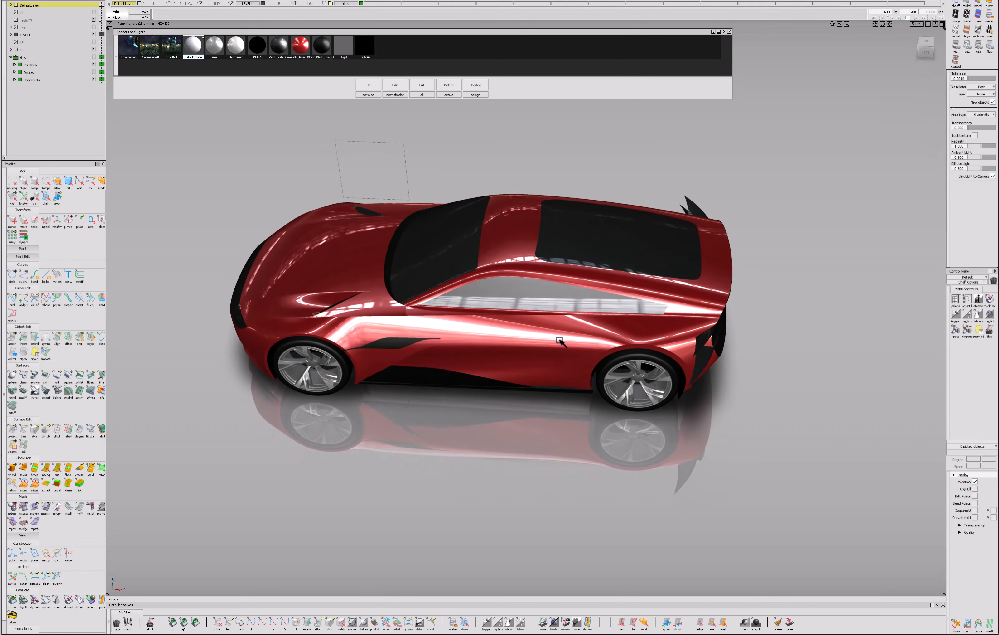
{"action": "left_click_drag", "start_coordinate": [560, 340], "coordinate": [600, 249], "text": "alt+shift"}
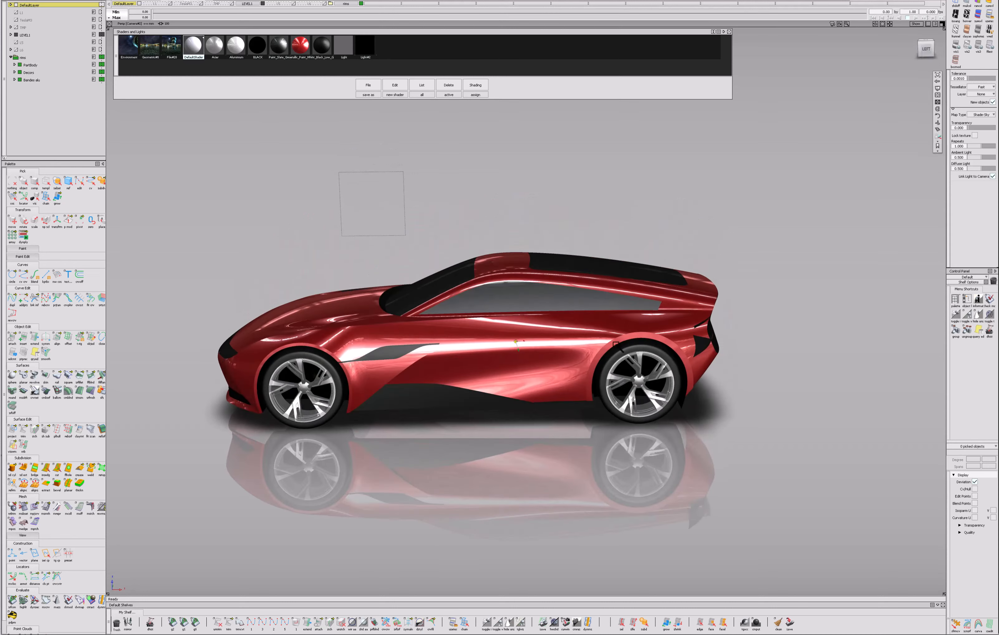
{"action": "left_click_drag", "start_coordinate": [623, 332], "coordinate": [644, 307], "text": "alt+shift"}
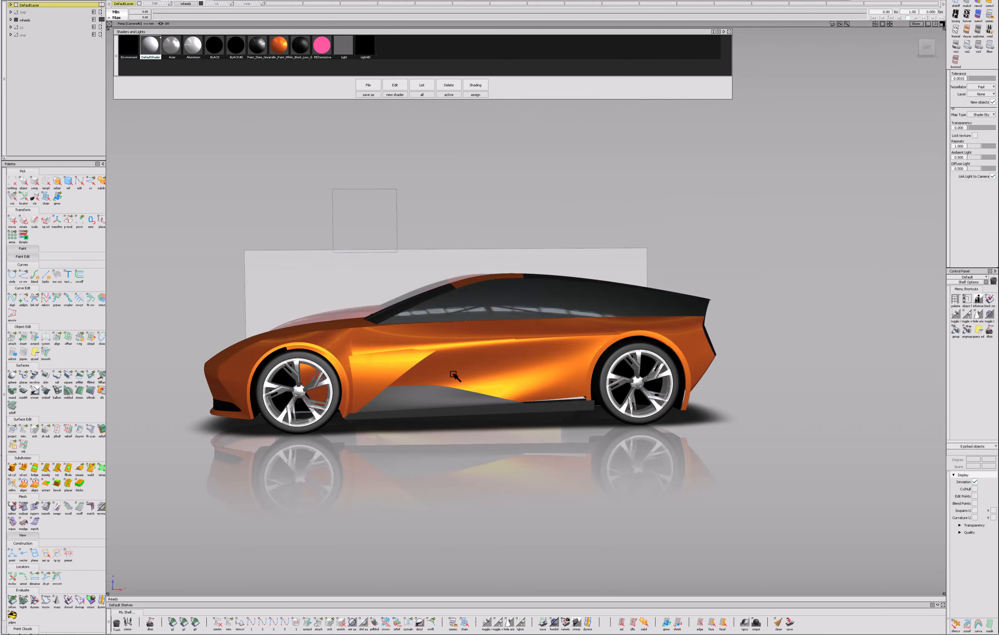
{"action": "left_click_drag", "start_coordinate": [454, 369], "coordinate": [523, 355], "text": "alt+shift"}
{"action": "left_click_drag", "start_coordinate": [602, 348], "coordinate": [665, 206], "text": "alt+shift"}
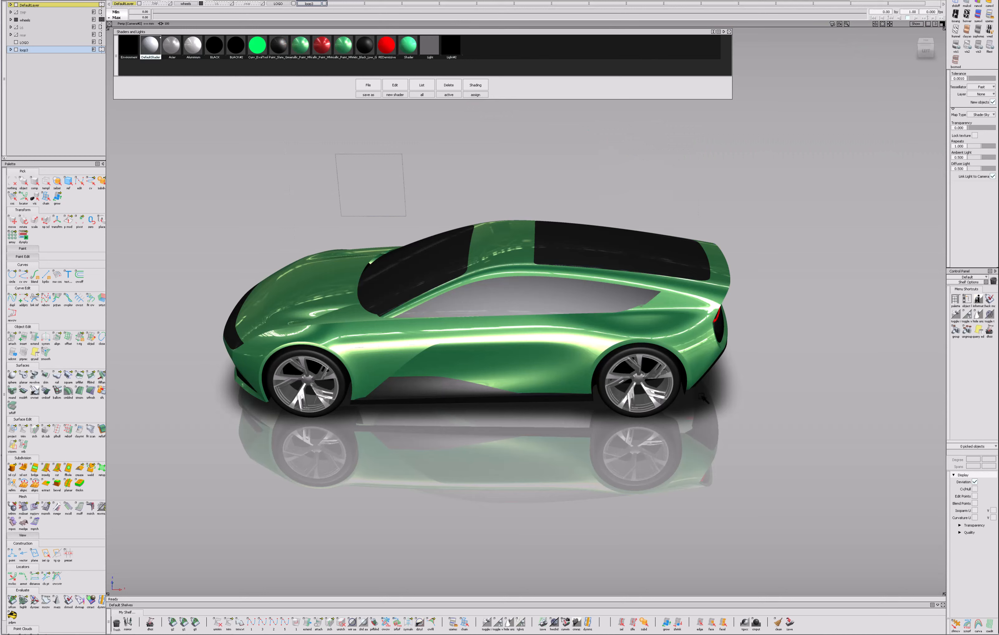
Examine the green variant's body side, rear shoulder and surface reflections above the rear wheel from a raised side view.
{"action": "mouse_move", "coordinate": [421, 336]}
{"action": "left_mouse_down", "text": "alt+shift"}
{"action": "mouse_move", "coordinate": [435, 372]}
{"action": "mouse_move", "coordinate": [356, 330]}
{"action": "mouse_move", "coordinate": [583, 351]}
{"action": "mouse_move", "coordinate": [651, 338]}
{"action": "left_mouse_up", "text": "alt+shift"}
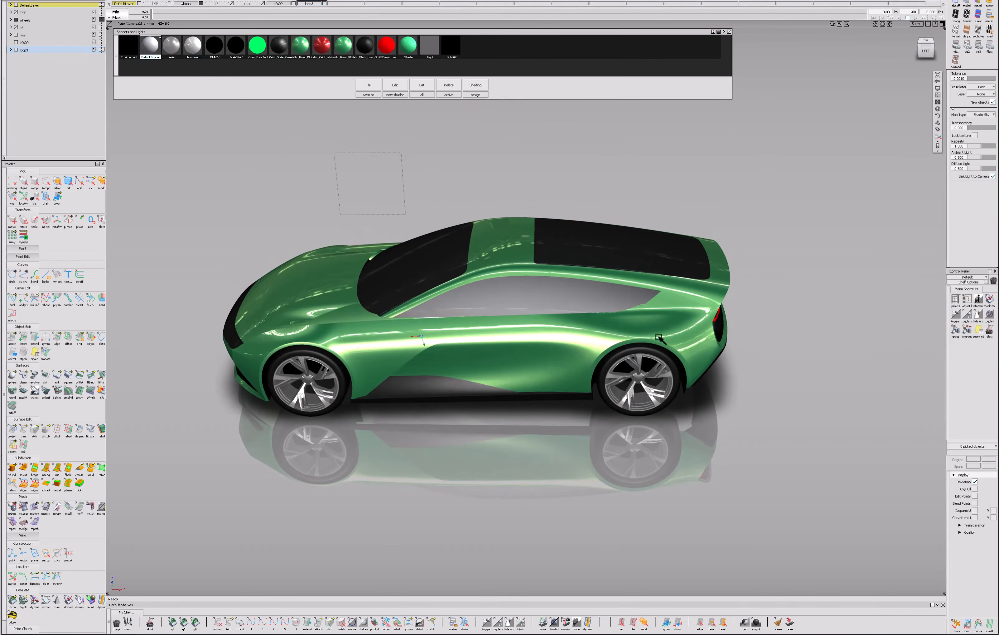
{"action": "right_click_drag", "start_coordinate": [647, 335], "coordinate": [481, 336], "text": "alt+shift"}
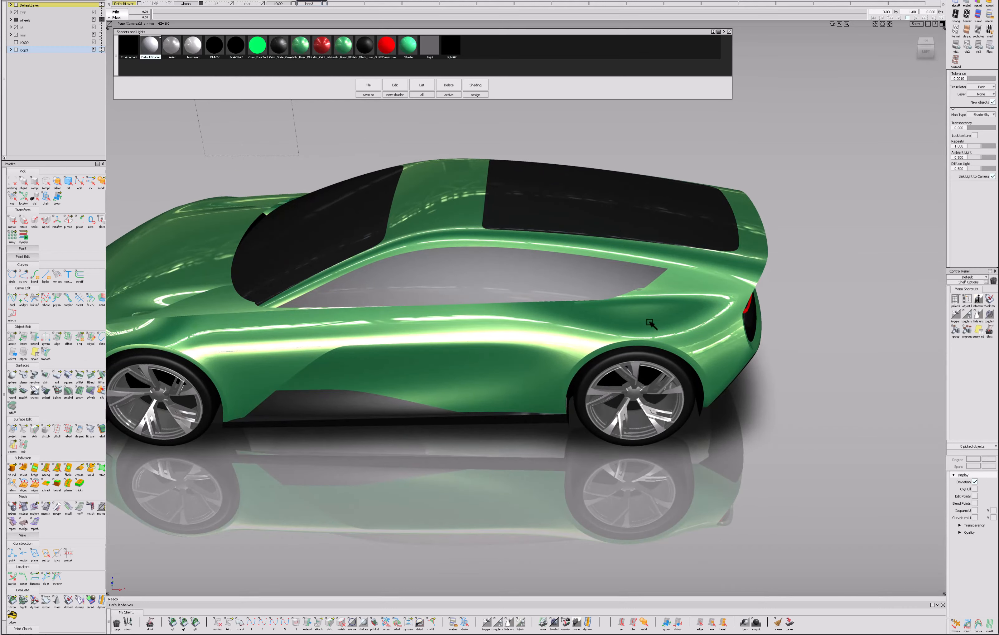
{"action": "middle_click_drag", "start_coordinate": [650, 338], "coordinate": [660, 311], "text": "alt+shift"}
{"action": "left_click_drag", "start_coordinate": [660, 311], "coordinate": [650, 347], "text": "alt+shift"}
{"action": "right_click_drag", "start_coordinate": [650, 348], "coordinate": [654, 340], "text": "alt+shift"}
{"action": "left_click_drag", "start_coordinate": [653, 339], "coordinate": [662, 310], "text": "alt+shift"}
{"action": "right_click_drag", "start_coordinate": [662, 311], "coordinate": [678, 303], "text": "alt+shift"}
{"action": "left_click_drag", "start_coordinate": [674, 371], "coordinate": [679, 332], "text": "alt+shift"}
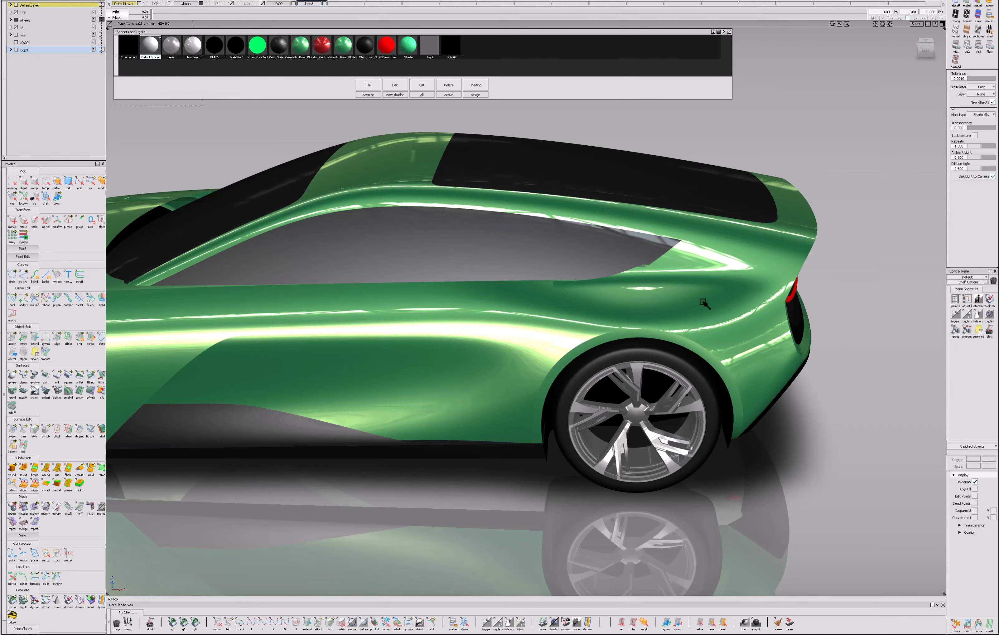
Compare the rear quarter and door surfaces of the green variant with the detailed dark grey body.
{"action": "left_click_drag", "start_coordinate": [671, 319], "coordinate": [654, 311], "text": "alt+shift"}
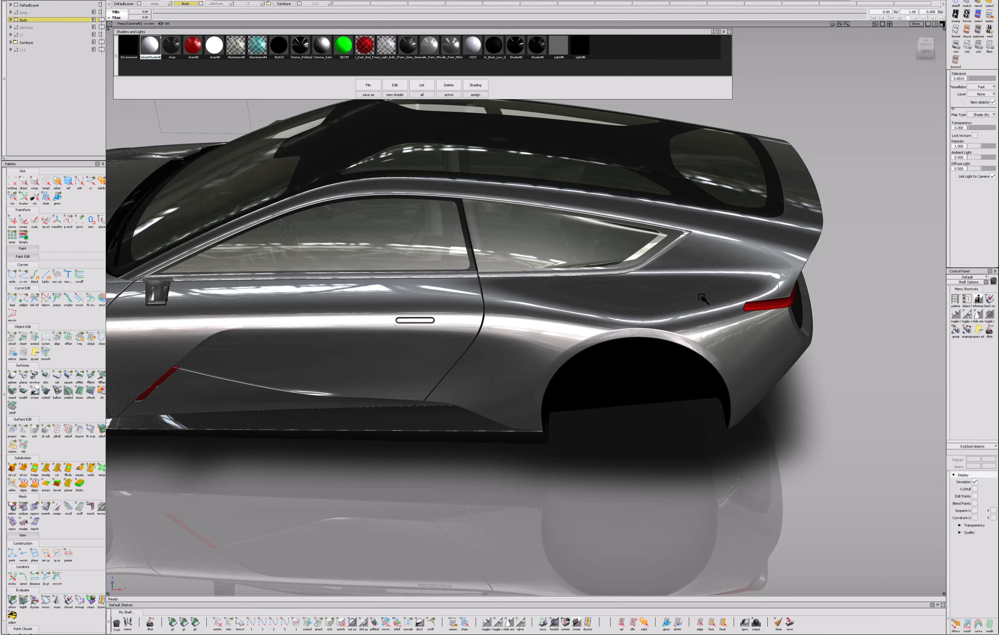
{"action": "right_click_drag", "start_coordinate": [697, 304], "coordinate": [783, 297], "text": "alt+shift"}
{"action": "middle_click_drag", "start_coordinate": [784, 296], "coordinate": [662, 306], "text": "alt+shift"}
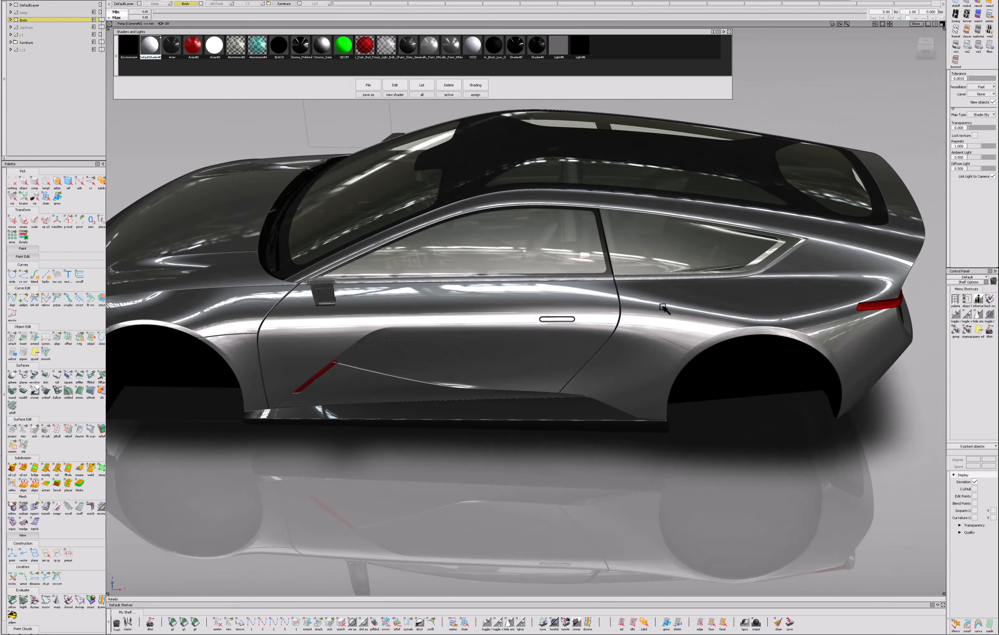
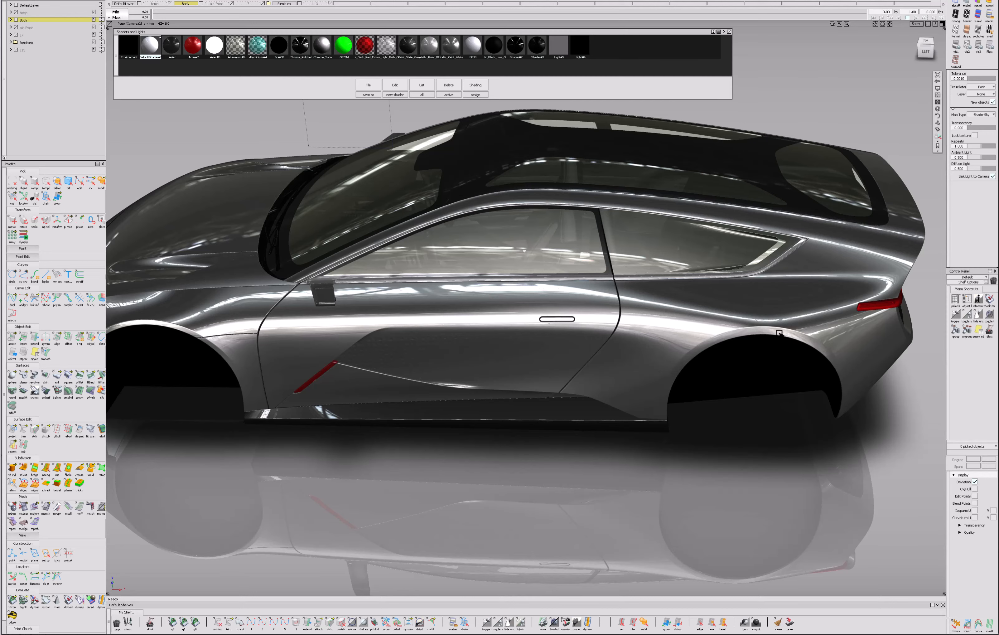
Examine the dark grey body's rear quarter, door and side surfaces from raised rear three-quarter and side views.
{"action": "left_click_drag", "start_coordinate": [777, 331], "coordinate": [617, 354], "text": "alt+shift"}
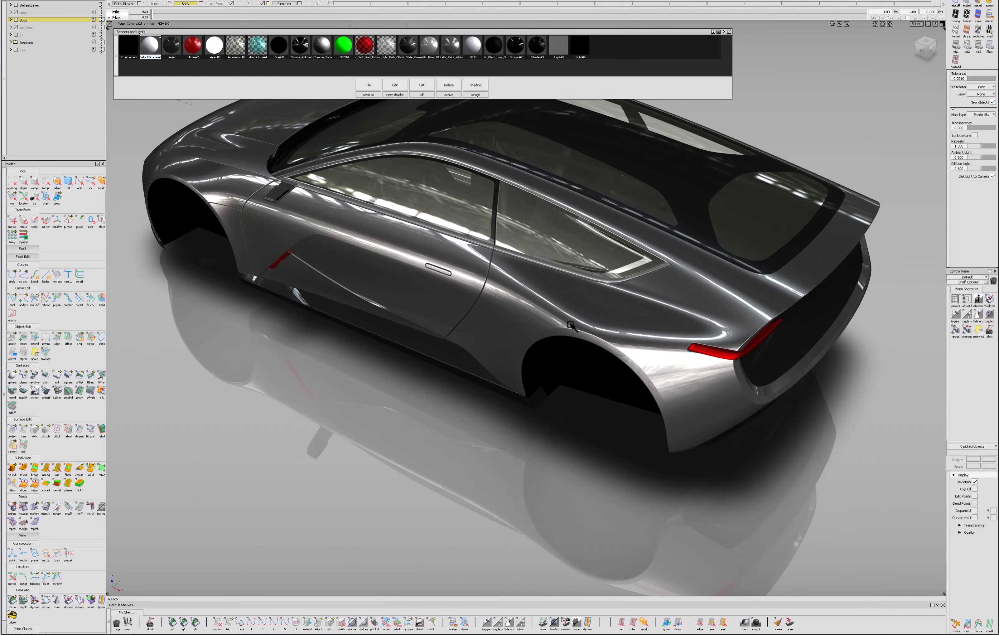
{"action": "left_click_drag", "start_coordinate": [577, 324], "coordinate": [599, 313], "text": "alt+shift"}
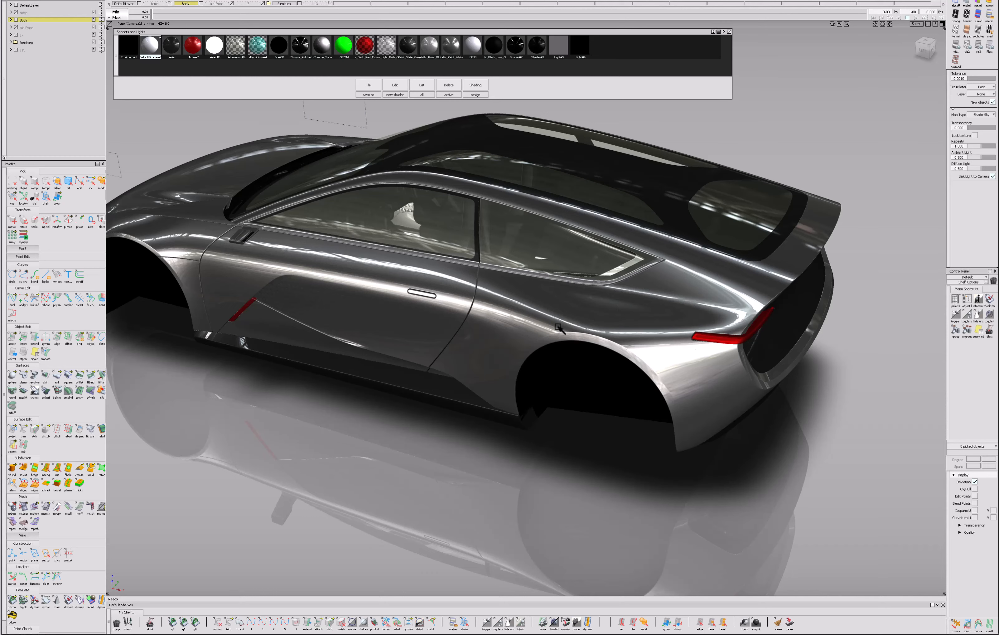
{"action": "left_click_drag", "start_coordinate": [599, 322], "coordinate": [671, 392], "text": "alt+shift"}
{"action": "left_click_drag", "start_coordinate": [632, 343], "coordinate": [657, 280], "text": "alt+shift"}
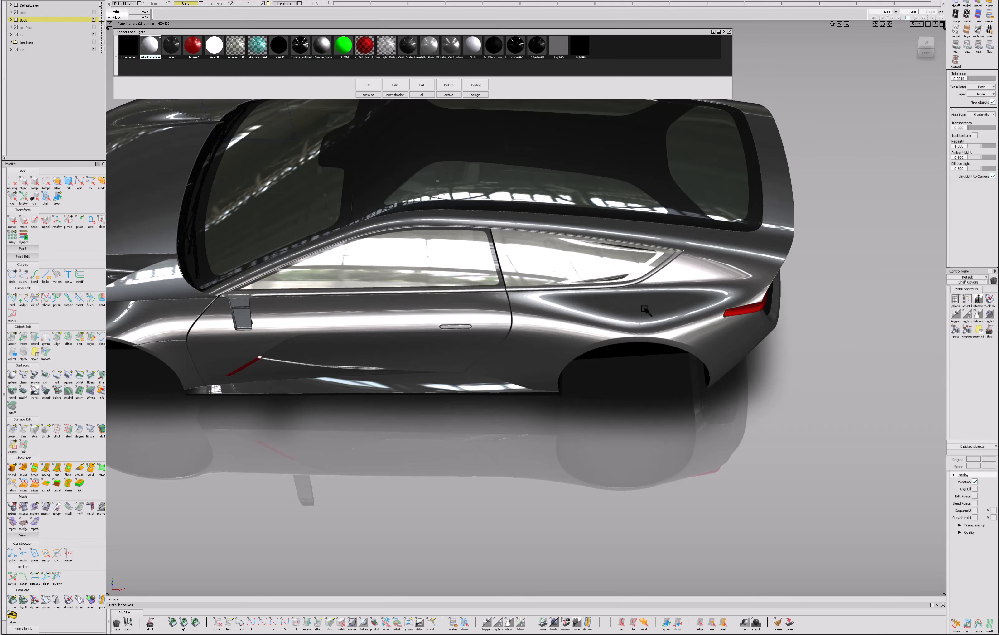
{"action": "right_click_drag", "start_coordinate": [645, 323], "coordinate": [636, 321], "text": "alt+shift"}
Inspect the grey body's front fender, hood and front wheel arch reflections from raised side views.
{"action": "middle_click_drag", "start_coordinate": [716, 321], "coordinate": [746, 321], "text": "alt+shift"}
{"action": "left_click_drag", "start_coordinate": [307, 321], "coordinate": [394, 322], "text": "alt+shift"}
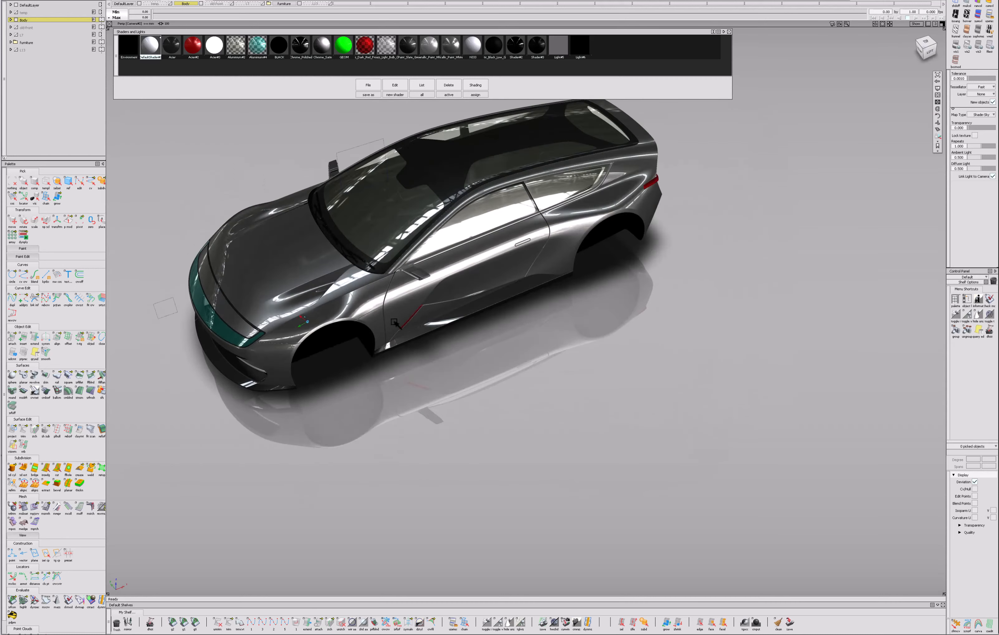
{"action": "middle_click_drag", "start_coordinate": [749, 306], "coordinate": [861, 293], "text": "alt+shift"}
{"action": "right_click_drag", "start_coordinate": [656, 288], "coordinate": [747, 290], "text": "alt+shift"}
{"action": "left_click_drag", "start_coordinate": [468, 247], "coordinate": [499, 504], "text": "alt+shift"}
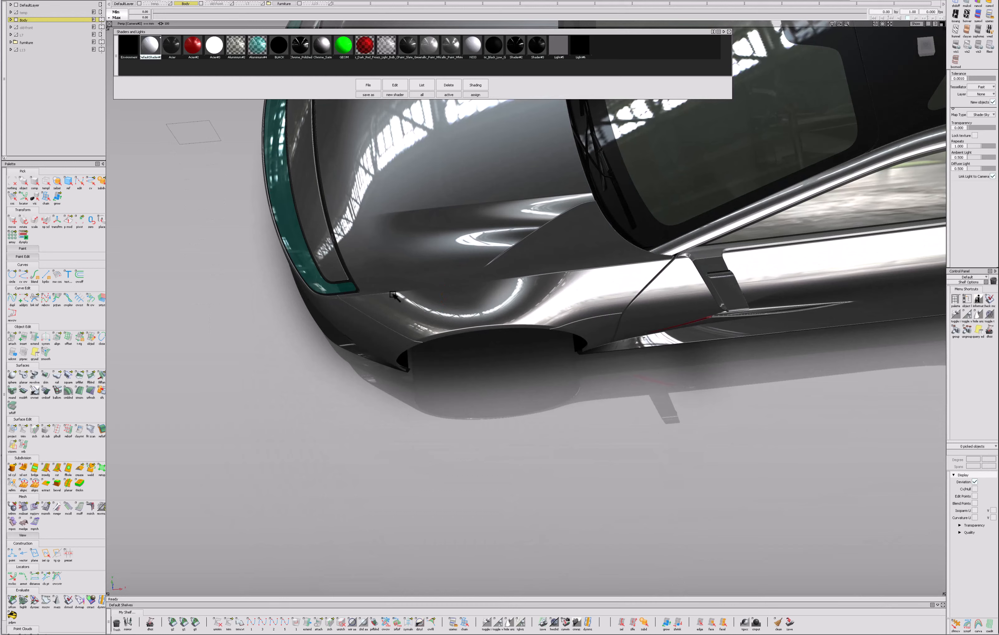
{"action": "left_click_drag", "start_coordinate": [593, 342], "coordinate": [672, 328], "text": "alt+shift"}
{"action": "left_click_drag", "start_coordinate": [247, 395], "coordinate": [511, 395], "text": "alt+shift"}
{"action": "right_click_drag", "start_coordinate": [511, 395], "coordinate": [633, 379], "text": "alt+shift"}
{"action": "left_click_drag", "start_coordinate": [633, 379], "coordinate": [480, 317], "text": "alt+shift"}
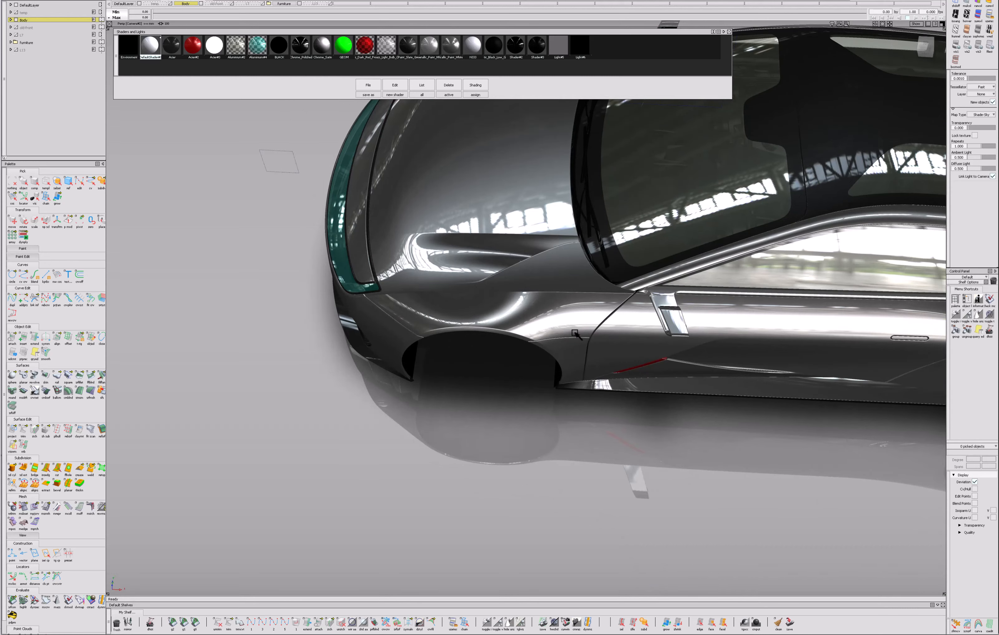
{"action": "left_click_drag", "start_coordinate": [470, 321], "coordinate": [407, 340], "text": "alt+shift"}
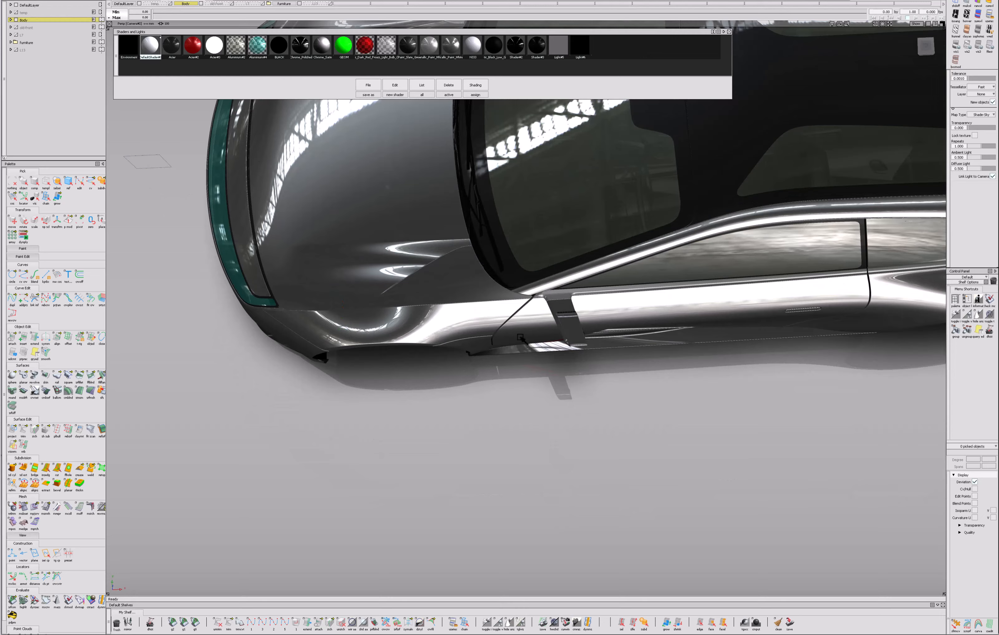
Review the highlight flow along the grey body's full side from front fender to rear quarter.
{"action": "left_click_drag", "start_coordinate": [520, 337], "coordinate": [199, 350], "text": "alt+shift"}
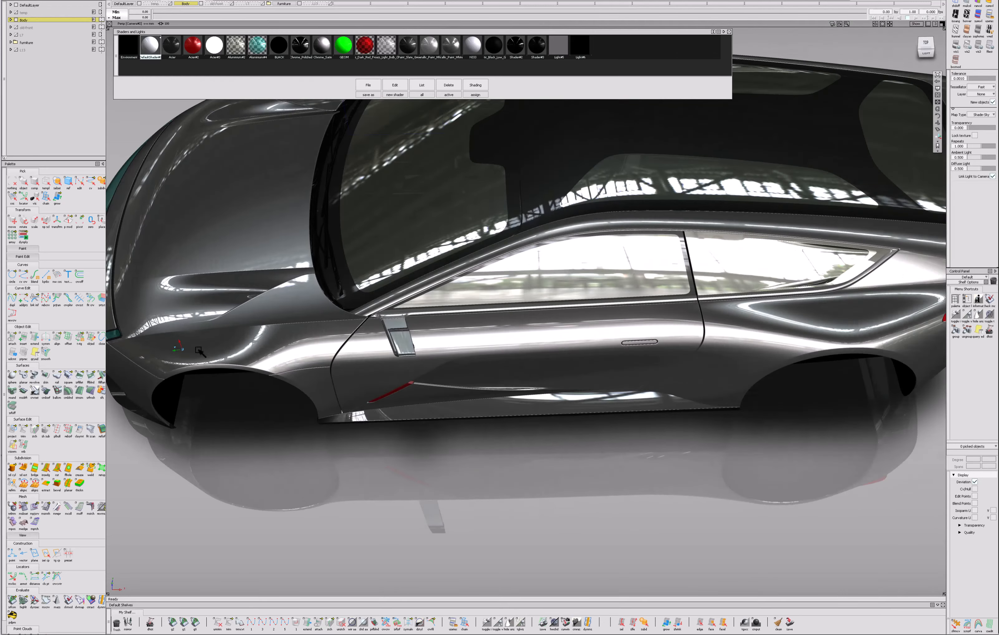
{"action": "right_click_drag", "start_coordinate": [185, 353], "coordinate": [499, 340], "text": "alt+shift"}
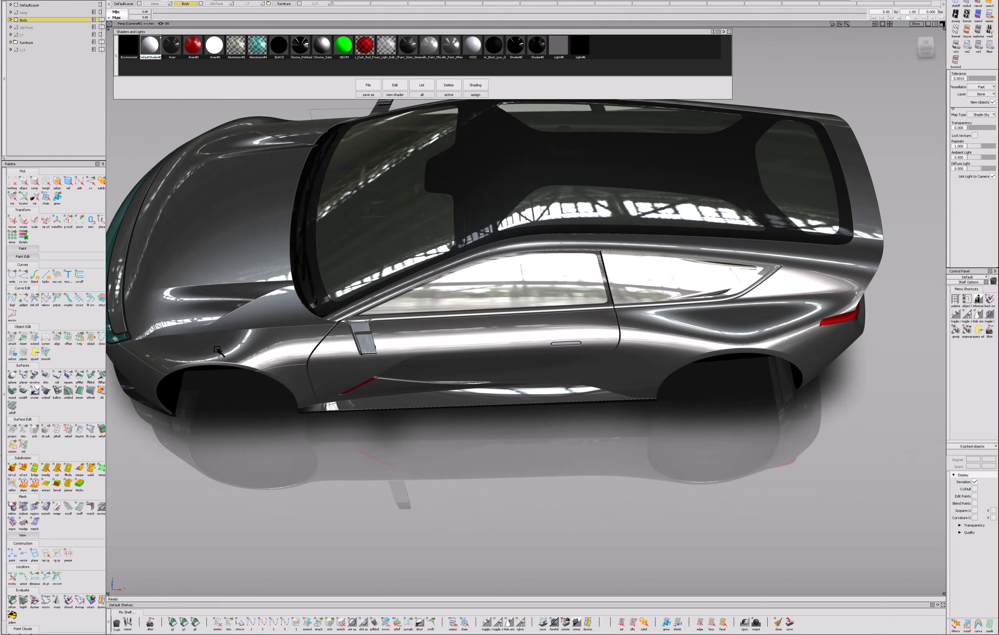
{"action": "left_click_drag", "start_coordinate": [703, 308], "coordinate": [690, 269], "text": "alt+shift"}
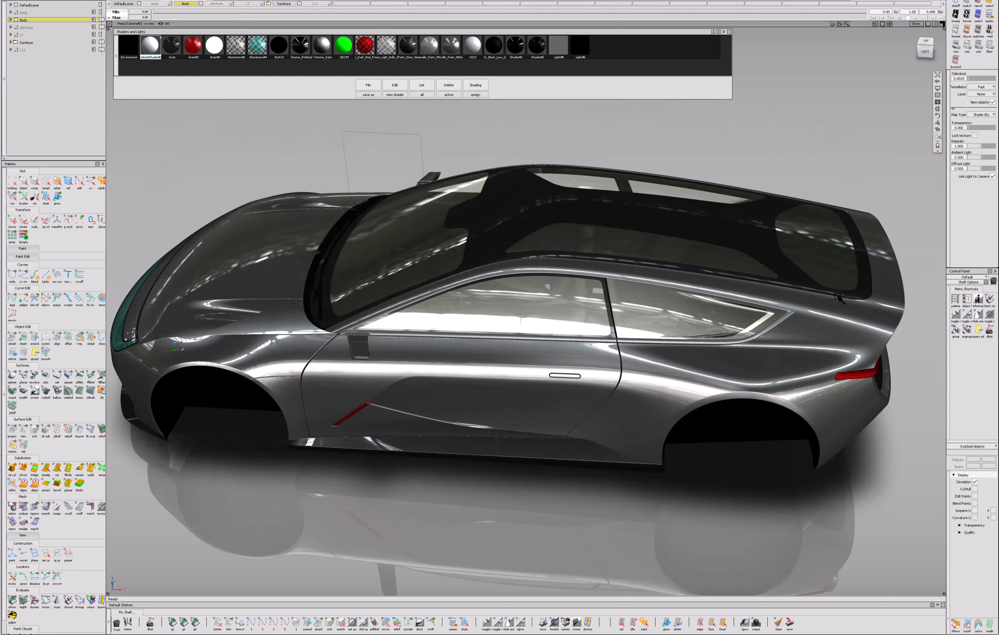
Inspect the grey body's rear end, tail lights and rear bumper from straight-on and rear three-quarter views.
{"action": "middle_click_drag", "start_coordinate": [848, 360], "coordinate": [771, 358], "text": "alt+shift"}
{"action": "left_click_drag", "start_coordinate": [793, 349], "coordinate": [336, 345], "text": "alt+shift"}
{"action": "middle_click_drag", "start_coordinate": [336, 345], "coordinate": [167, 348], "text": "alt+shift"}
{"action": "left_click_drag", "start_coordinate": [588, 361], "coordinate": [588, 309], "text": "alt+shift"}
{"action": "middle_click_drag", "start_coordinate": [588, 309], "coordinate": [502, 302], "text": "alt+shift"}
{"action": "right_click_drag", "start_coordinate": [502, 303], "coordinate": [544, 302], "text": "alt+shift"}
{"action": "left_click_drag", "start_coordinate": [583, 370], "coordinate": [432, 329], "text": "alt+shift"}
{"action": "middle_click_drag", "start_coordinate": [433, 330], "coordinate": [356, 312], "text": "alt+shift"}
{"action": "left_click_drag", "start_coordinate": [526, 319], "coordinate": [520, 297], "text": "alt+shift"}
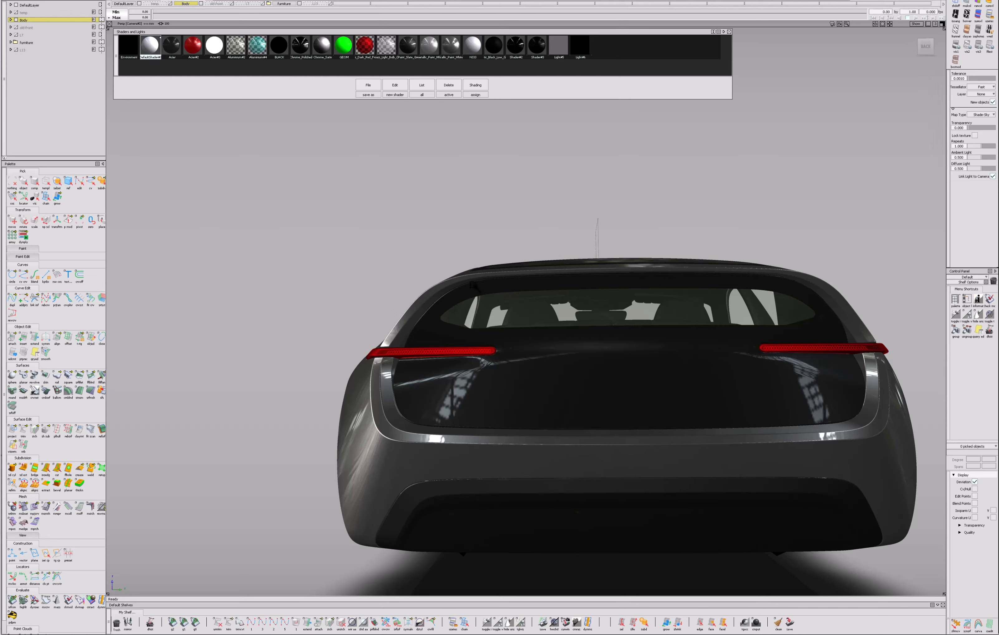
{"action": "left_click_drag", "start_coordinate": [351, 392], "coordinate": [725, 301], "text": "alt+shift"}
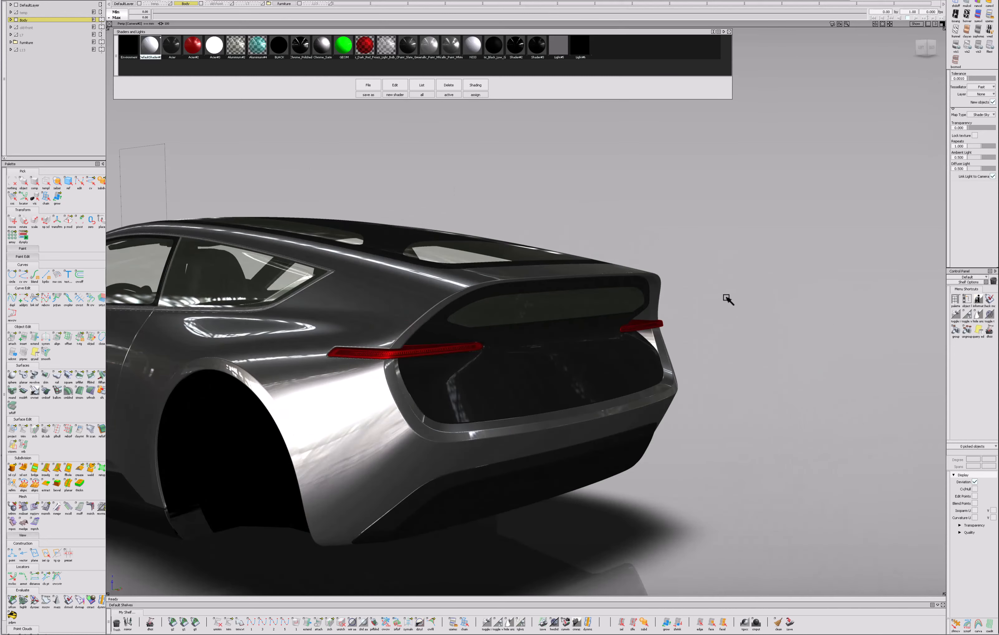
{"action": "left_click_drag", "start_coordinate": [427, 317], "coordinate": [309, 372], "text": "alt+shift"}
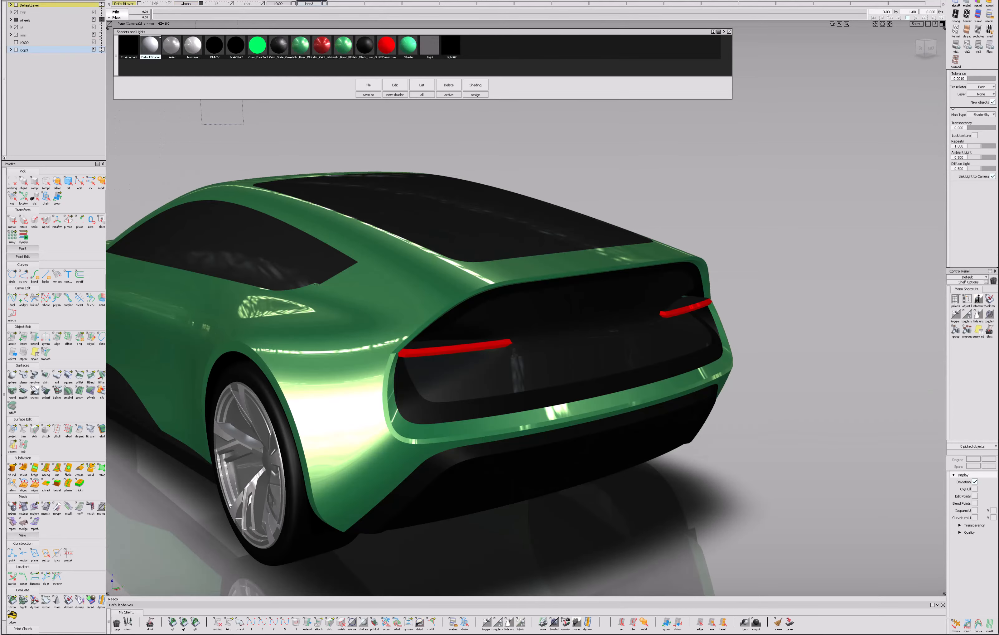
Compare the green variant's rear end with the red model's plain black rear panel from low and raised angles.
{"action": "left_click_drag", "start_coordinate": [684, 368], "coordinate": [586, 357], "text": "alt+shift"}
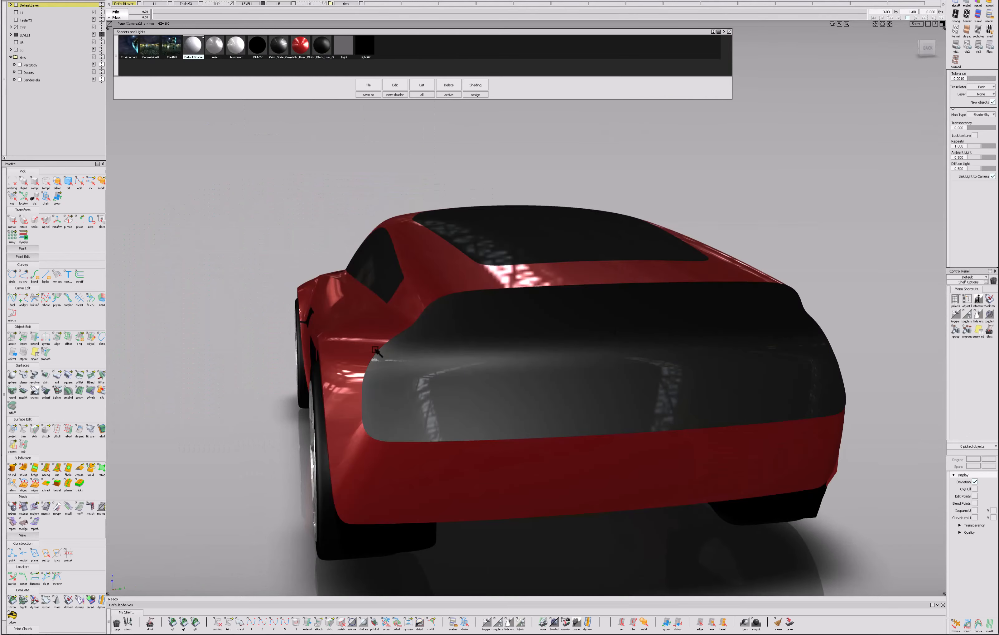
{"action": "left_click_drag", "start_coordinate": [378, 353], "coordinate": [352, 363], "text": "alt+shift"}
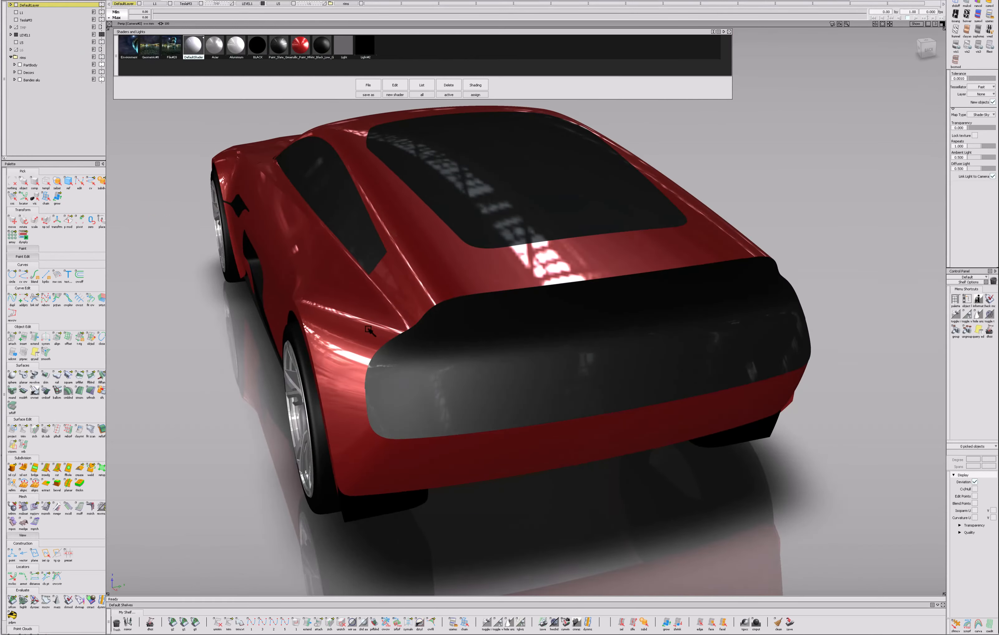
{"action": "left_click_drag", "start_coordinate": [365, 380], "coordinate": [369, 354], "text": "alt+shift"}
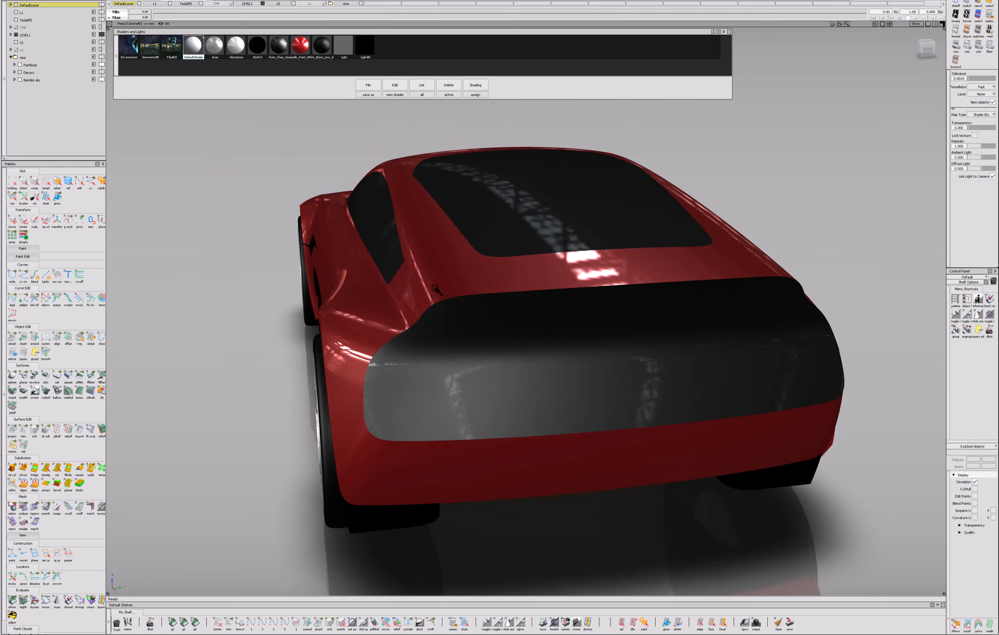
{"action": "left_click_drag", "start_coordinate": [455, 295], "coordinate": [417, 297], "text": "alt+shift"}
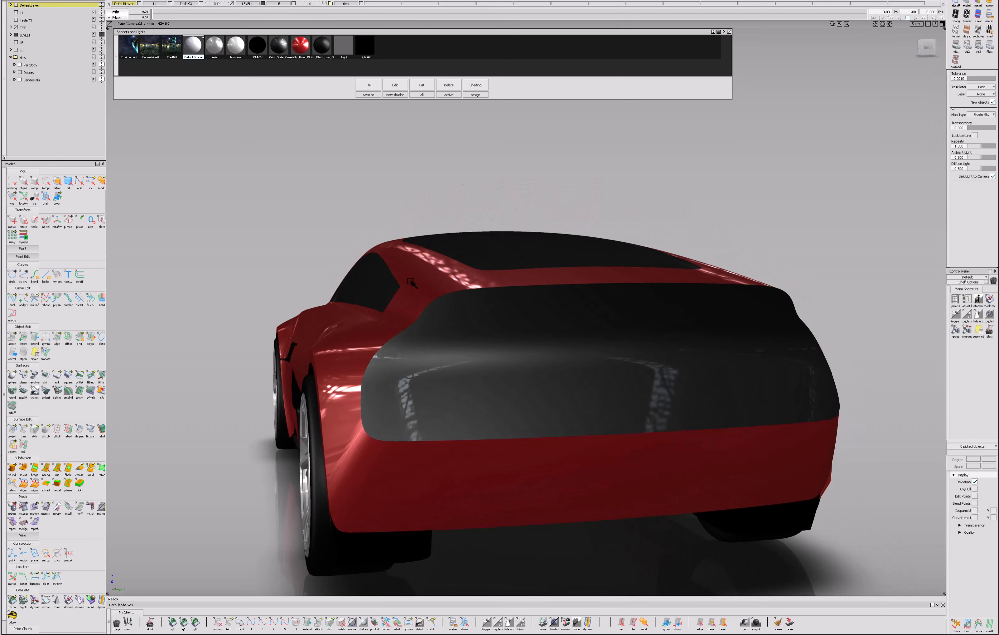
{"action": "left_click_drag", "start_coordinate": [413, 307], "coordinate": [414, 299], "text": "alt+shift"}
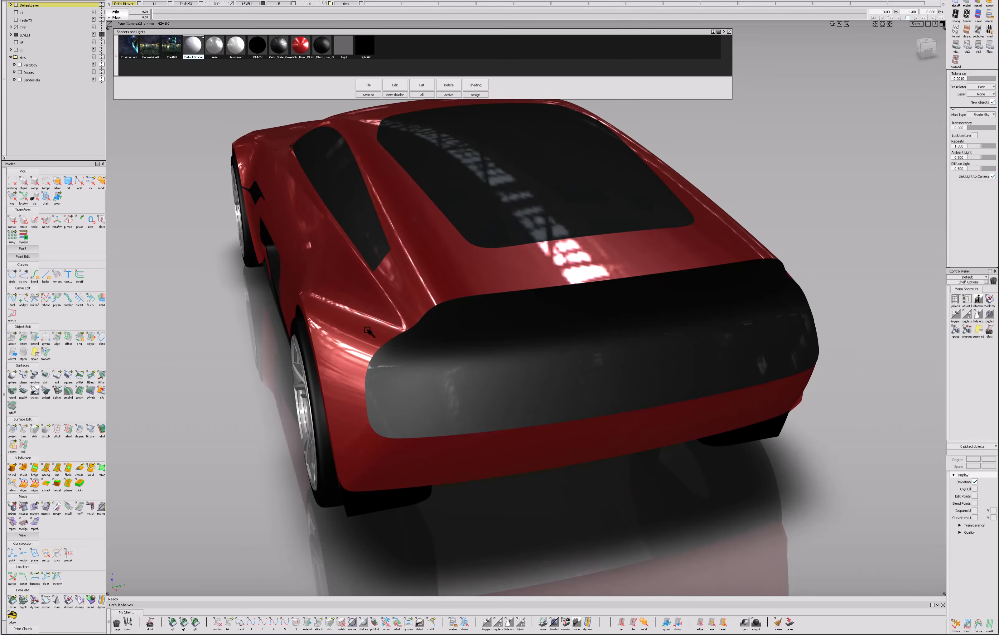
{"action": "left_click_drag", "start_coordinate": [413, 314], "coordinate": [428, 363], "text": "alt+shift"}
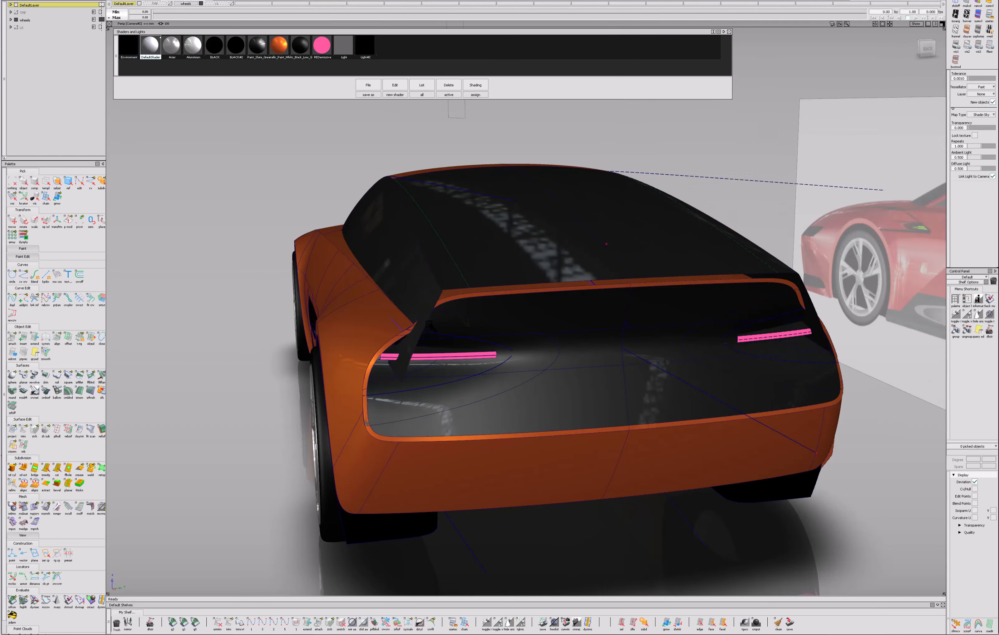
Compare the orange variants' rear panel and spoiler edge with the green variant's rear frame and tail lights.
{"action": "mouse_move", "coordinate": [465, 322]}
{"action": "left_mouse_down", "text": "alt+shift"}
{"action": "mouse_move", "coordinate": [416, 325]}
{"action": "mouse_move", "coordinate": [464, 321]}
{"action": "left_mouse_up", "text": "alt+shift"}
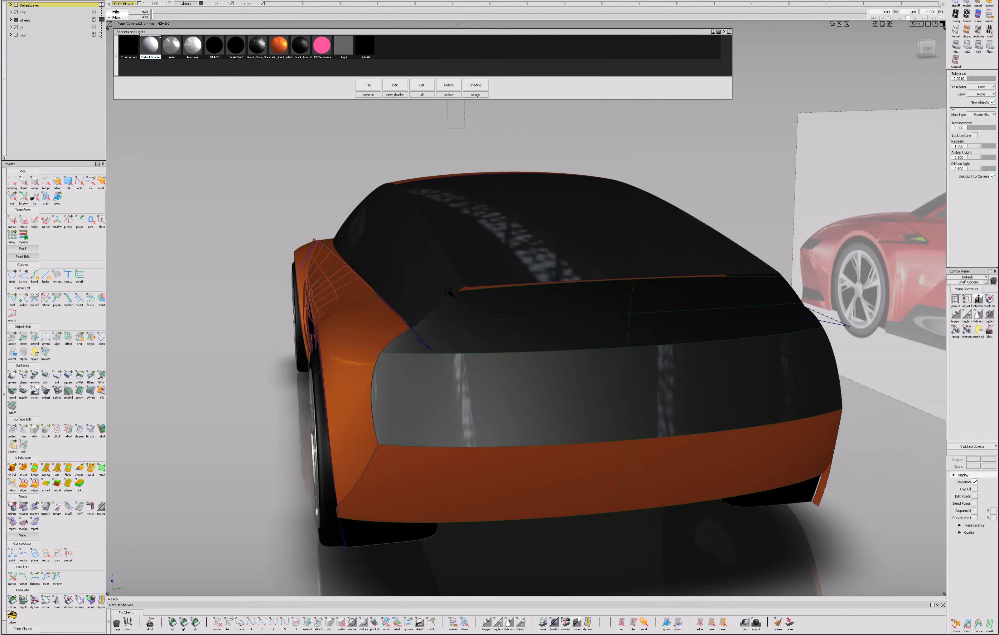
{"action": "left_click_drag", "start_coordinate": [436, 338], "coordinate": [409, 332], "text": "alt+shift"}
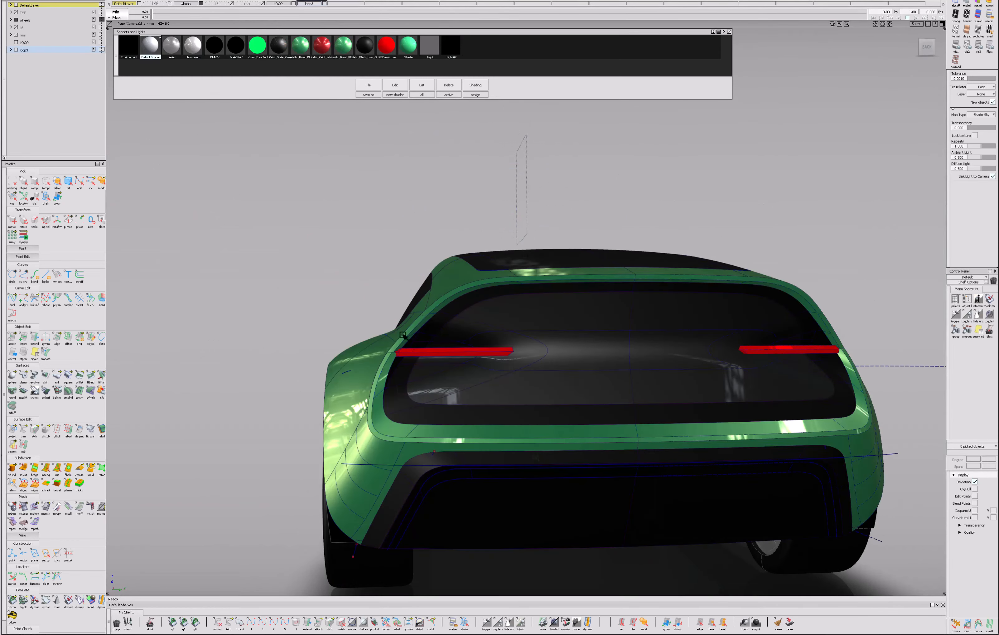
{"action": "left_click_drag", "start_coordinate": [430, 308], "coordinate": [562, 399], "text": "alt+shift"}
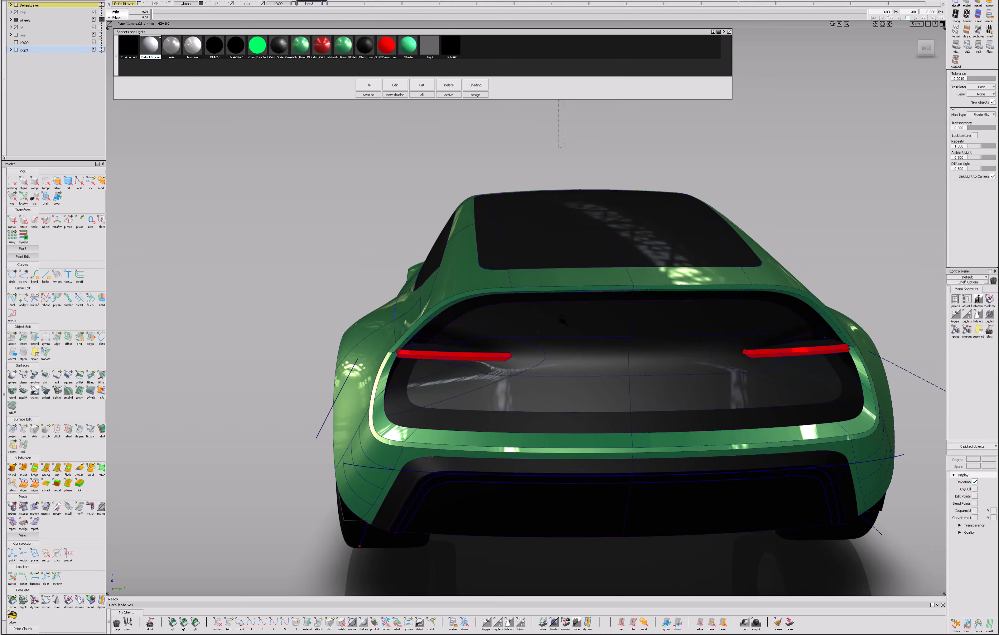
{"action": "left_click_drag", "start_coordinate": [401, 352], "coordinate": [487, 357], "text": "alt+shift"}
{"action": "middle_click_drag", "start_coordinate": [445, 349], "coordinate": [491, 328], "text": "alt+shift"}
{"action": "left_click_drag", "start_coordinate": [677, 254], "coordinate": [533, 290], "text": "alt+shift"}
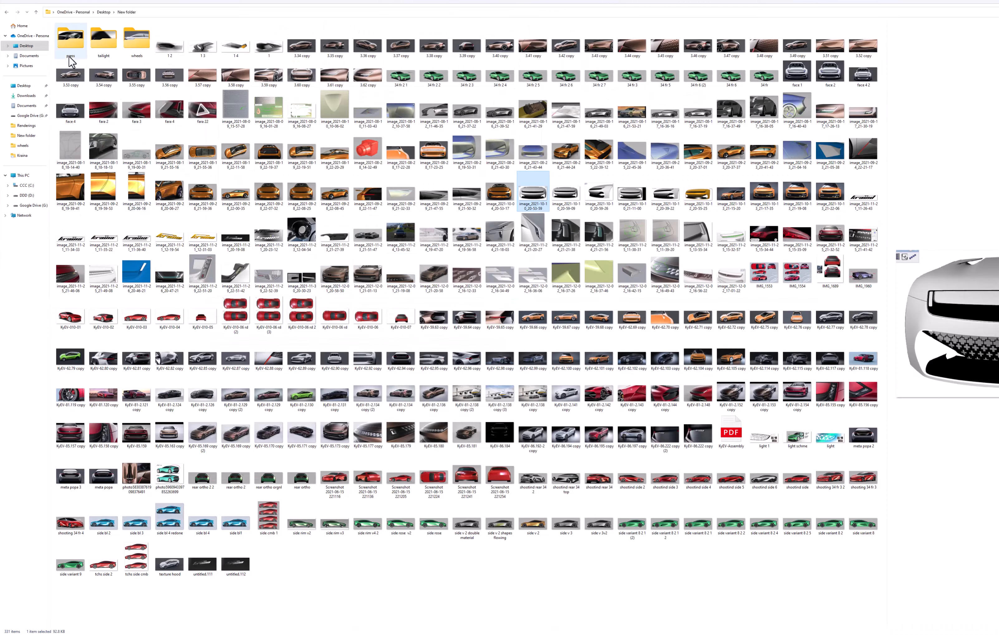
Open the wheels folder in File Explorer and view its rim surface modelling screenshots in order from the first image.
{"action": "double_click", "coordinate": [138, 53]}
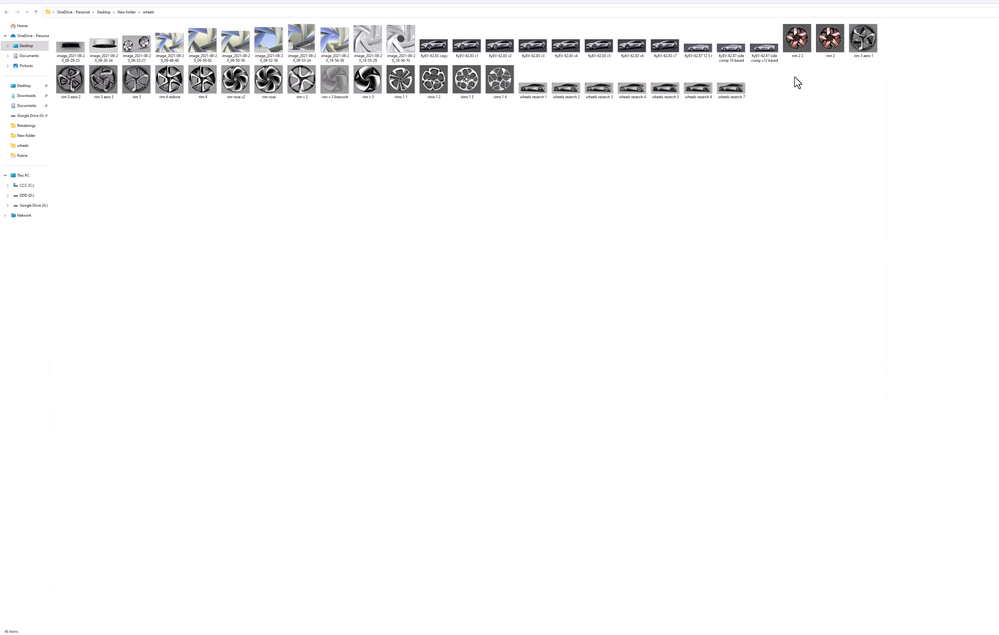
{"action": "double_click", "coordinate": [71, 42]}
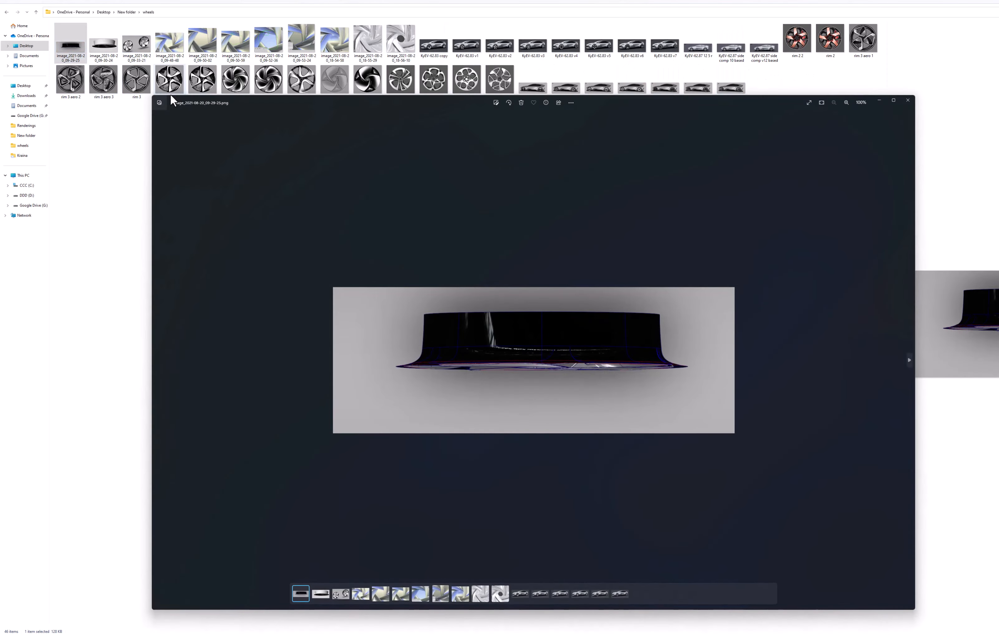
{"action": "key", "text": "Right"}
{"action": "key", "text": "Right"}
{"action": "key", "text": "Right"}
{"action": "key", "text": "Right"}
{"action": "key", "text": "Right"}
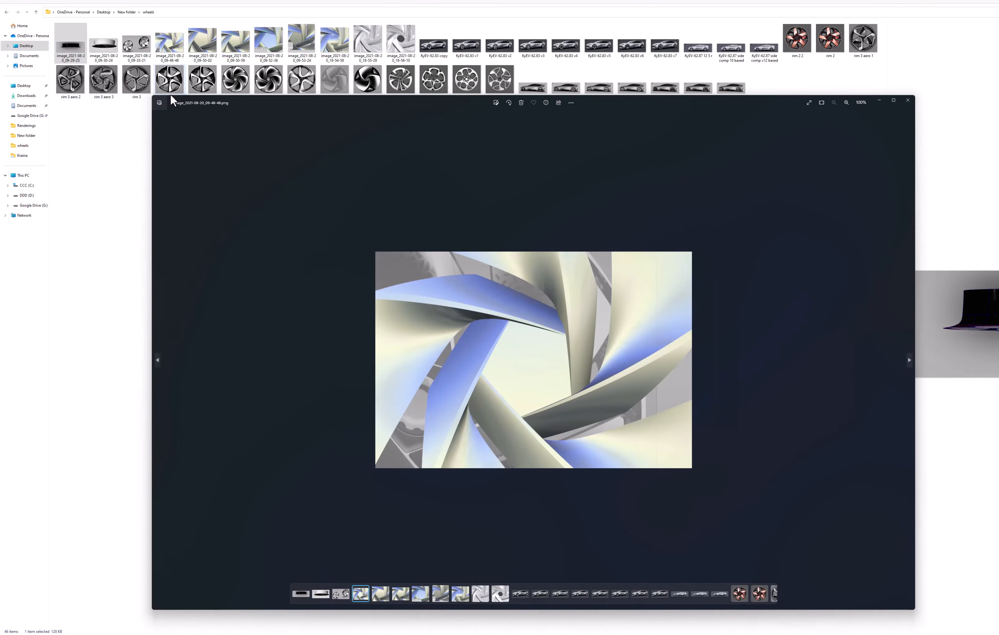
{"action": "key", "text": "Right"}
{"action": "key", "text": "Right"}
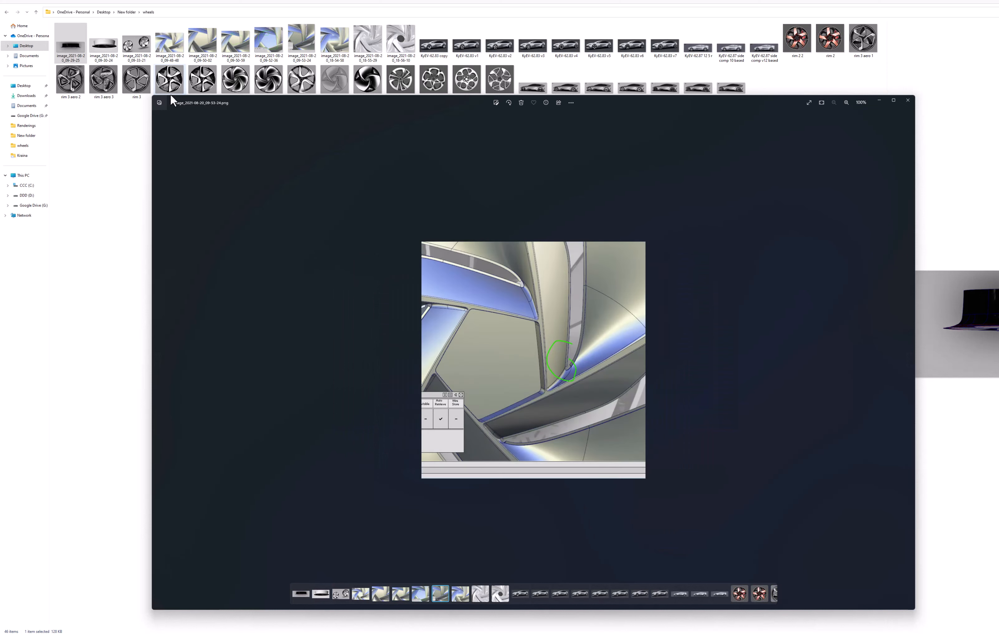
{"action": "key", "text": "Right"}
{"action": "key", "text": "Right"}
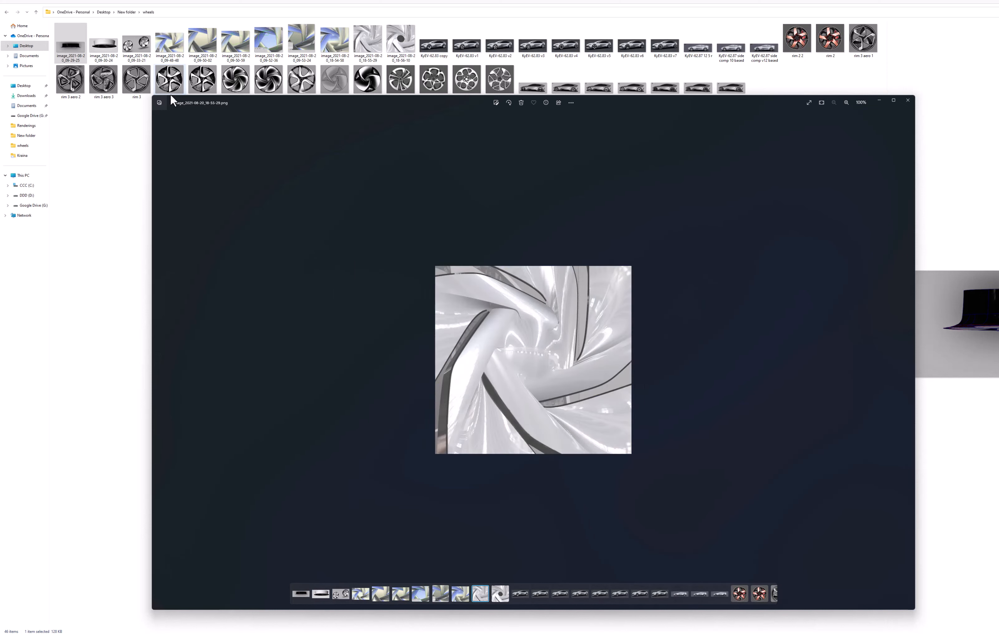
{"action": "key", "text": "Right"}
{"action": "key", "text": "Right"}
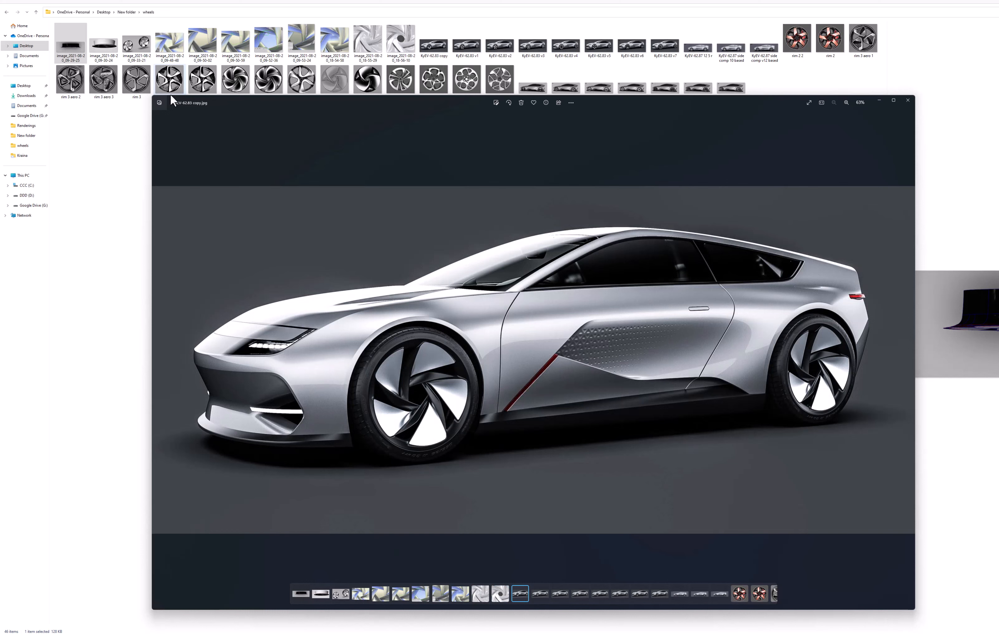
Compare the numbered wheel design options on the silver car's front three-quarter renders, up to option 7.
{"action": "key", "text": "Right"}
{"action": "key", "text": "Right"}
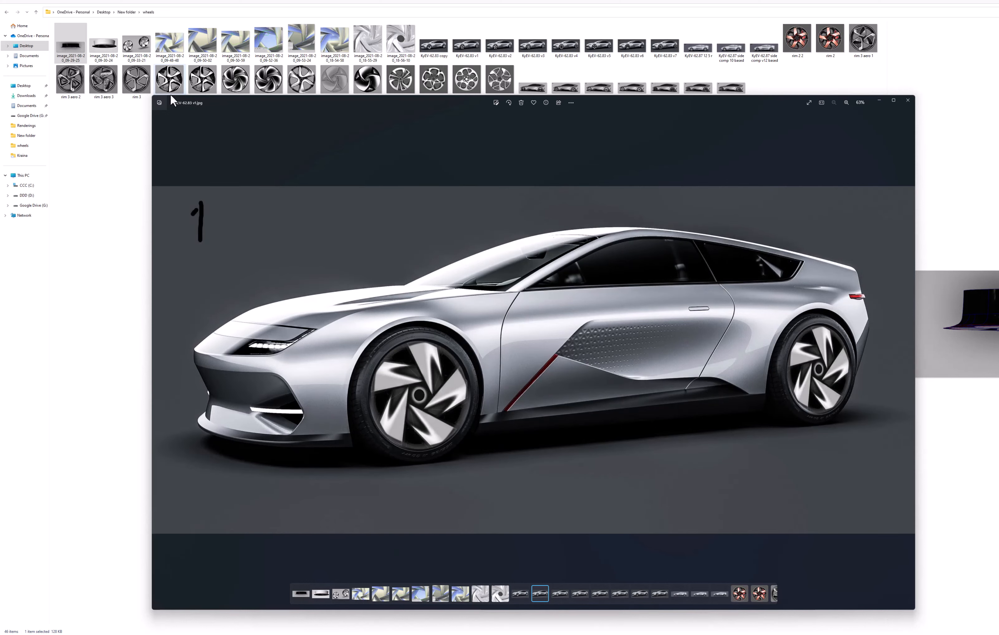
{"action": "key", "text": "Right"}
{"action": "key", "text": "Right"}
{"action": "key", "text": "Right"}
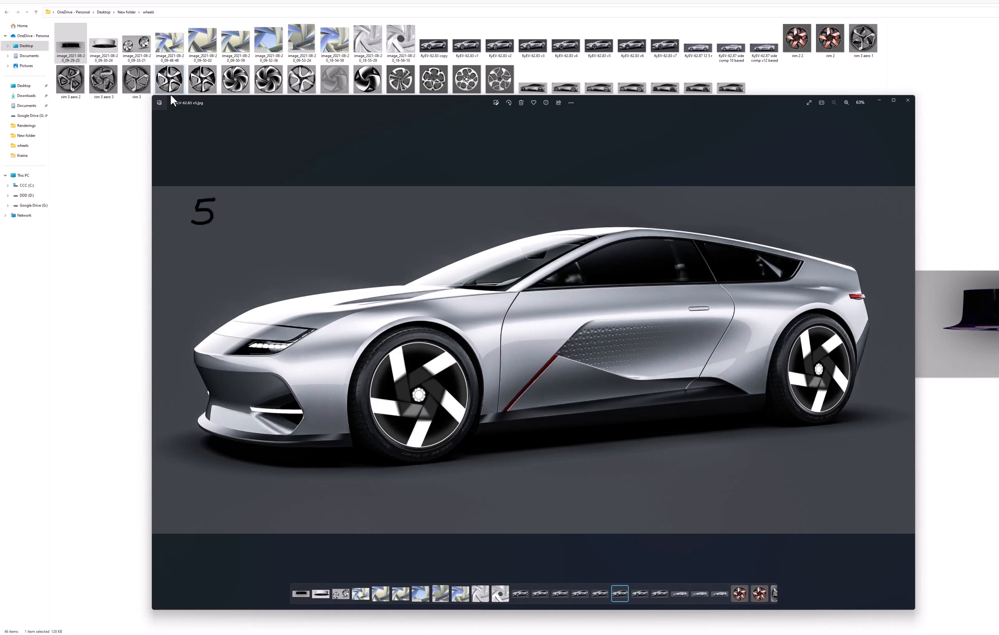
{"action": "key", "text": "Right"}
{"action": "key", "text": "Right"}
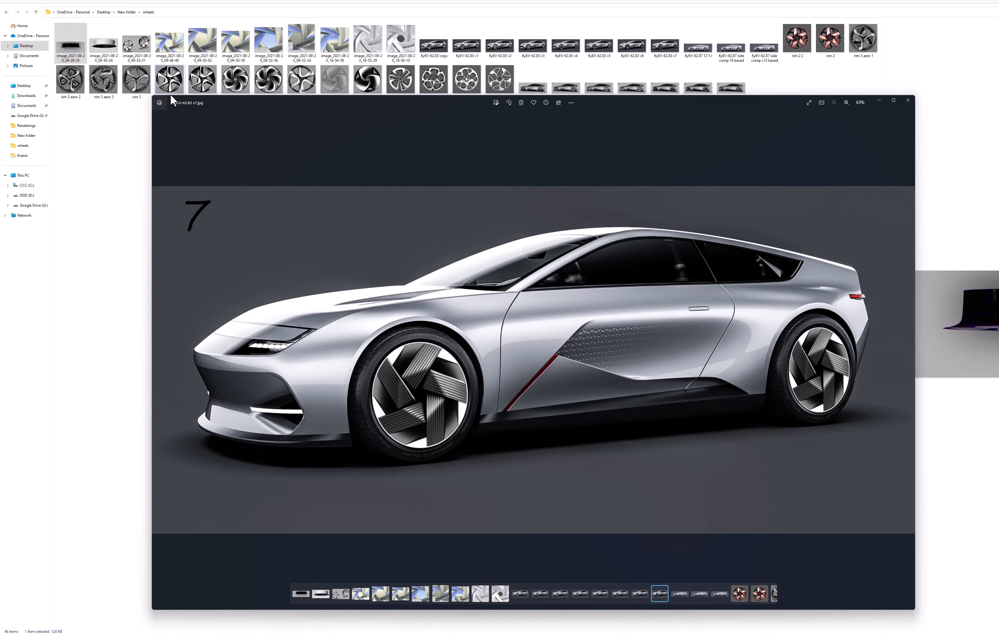
View the side renders of the silver car with multi-spoke wheels, through the v12-based composite.
{"action": "key", "text": "Right"}
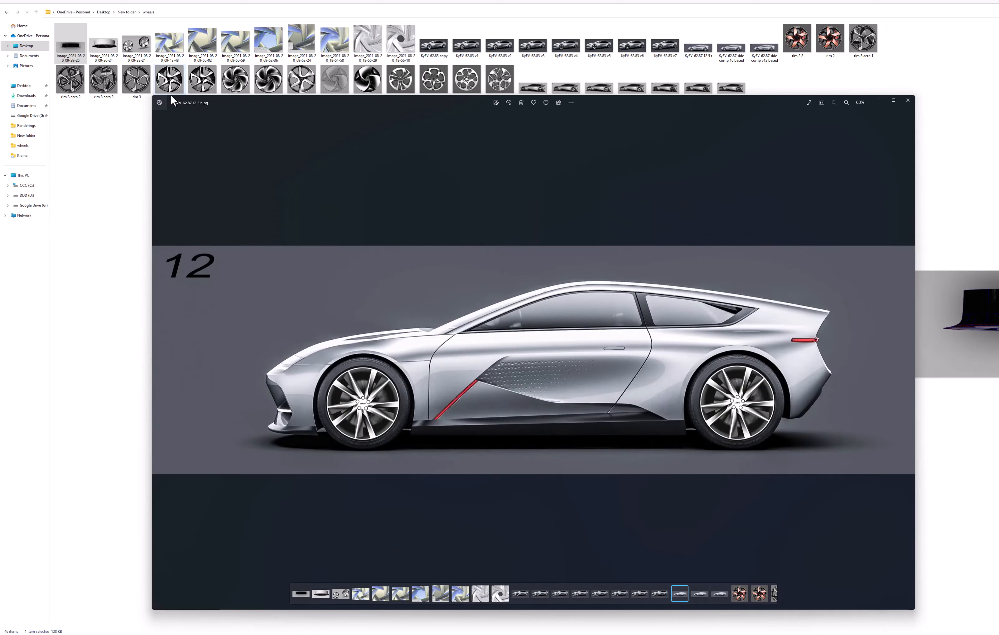
{"action": "key", "text": "Right"}
View the three-spoke rim sketches in order, including the aero and forged carbon variants, through the rim 4 redone image.
{"action": "key", "text": "Right"}
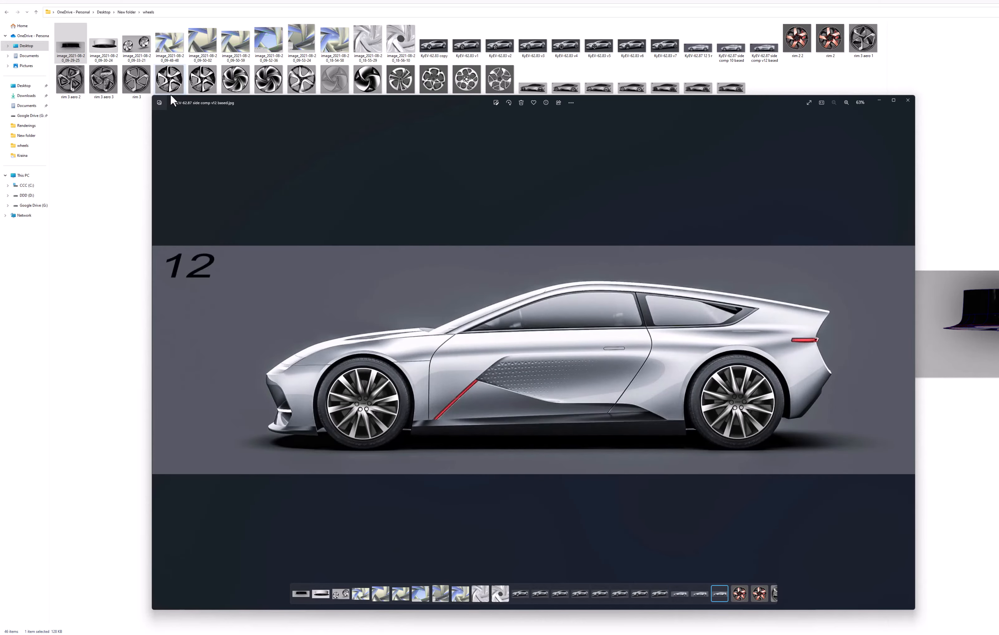
{"action": "key", "text": "Right"}
{"action": "key", "text": "Right"}
{"action": "key", "text": "Right"}
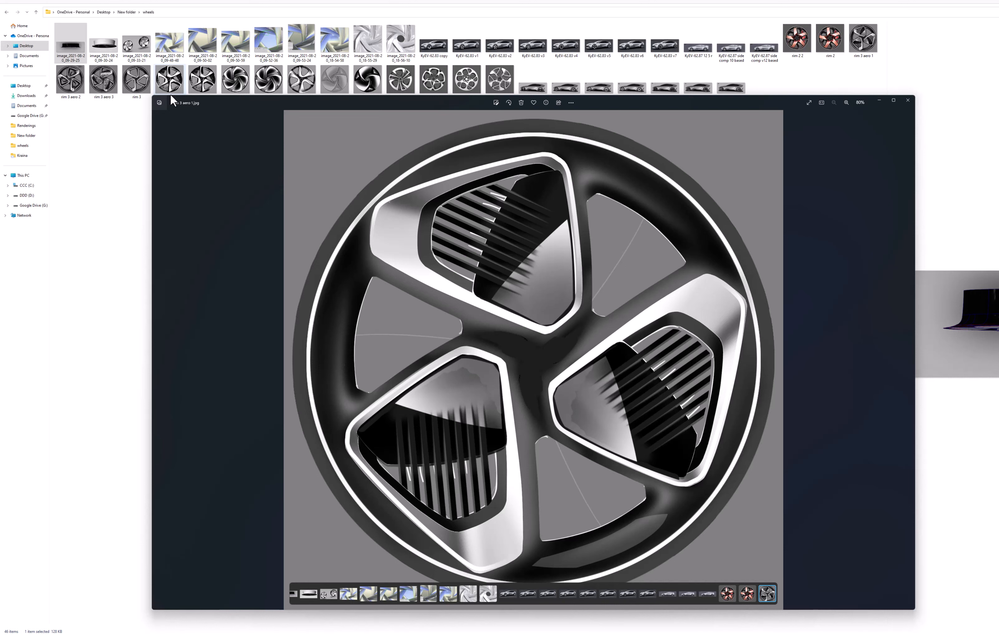
{"action": "key", "text": "Right"}
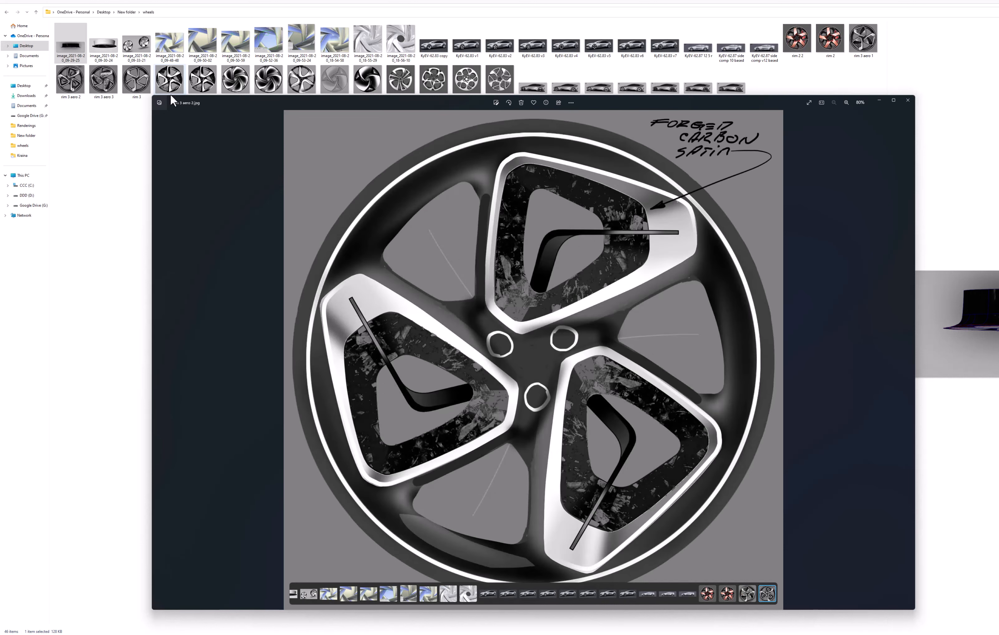
{"action": "key", "text": "Right"}
{"action": "key", "text": "Right"}
{"action": "key", "text": "Right"}
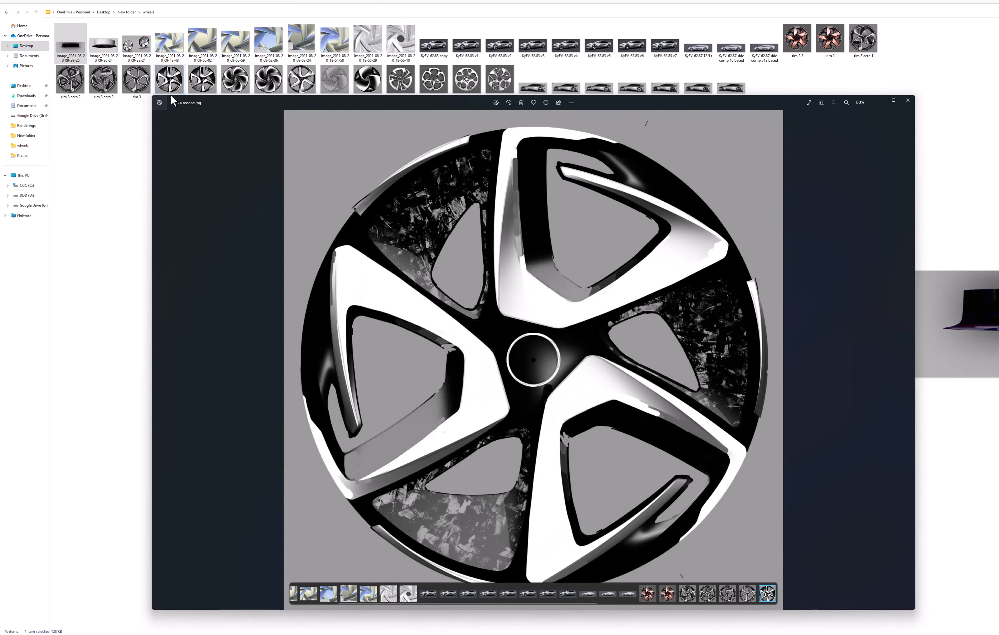
Examine the following rim sketches, including the swirling perforated rose design, through the rim v 3 image.
{"action": "key", "text": "Right"}
{"action": "key", "text": "Right"}
{"action": "key", "text": "Right"}
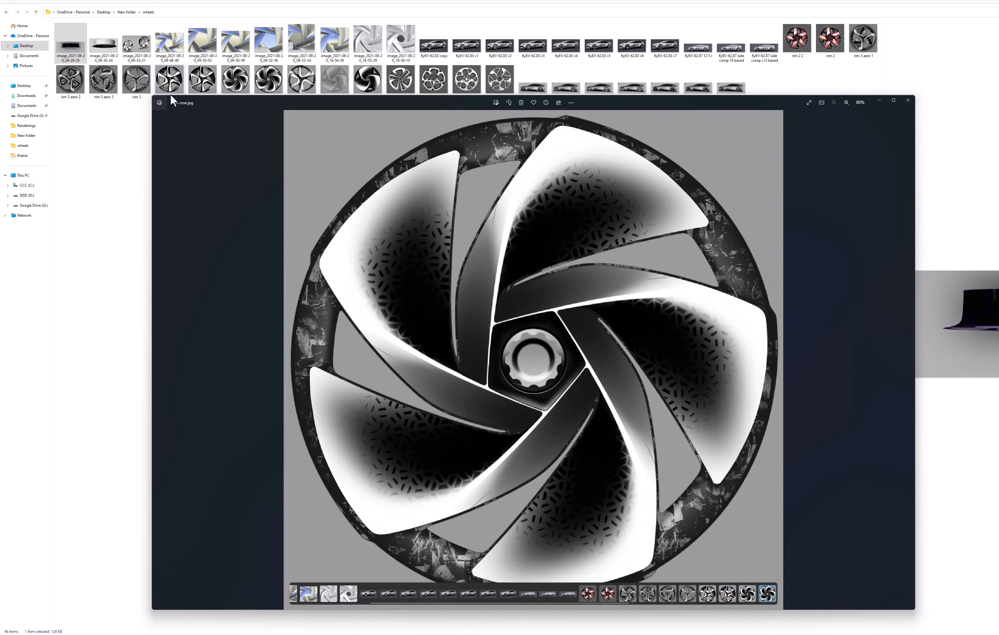
{"action": "key", "text": "Right"}
{"action": "key", "text": "Right"}
{"action": "key", "text": "Right"}
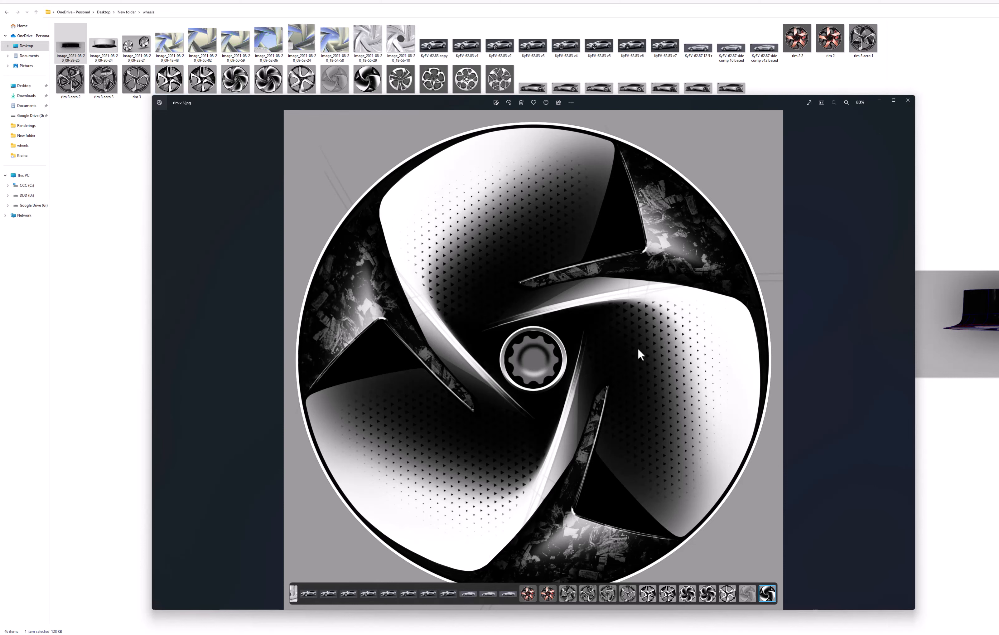
View the rims 1 series of wheel sketches with large cut-out openings around the hub.
{"action": "key", "text": "Right"}
{"action": "key", "text": "Right"}
{"action": "key", "text": "Right"}
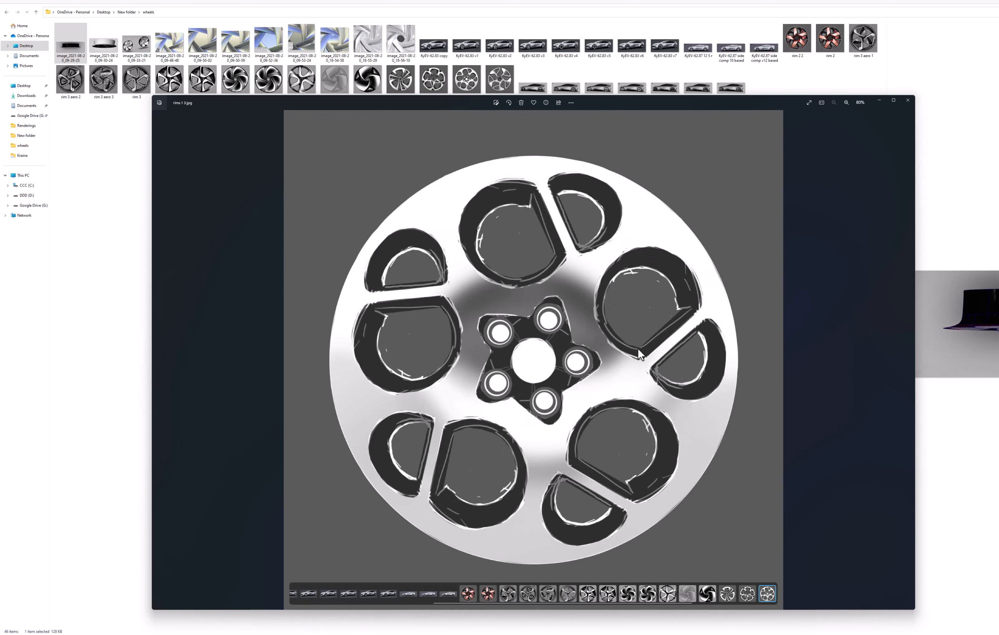
{"action": "key", "text": "Right"}
{"action": "key", "text": "Right"}
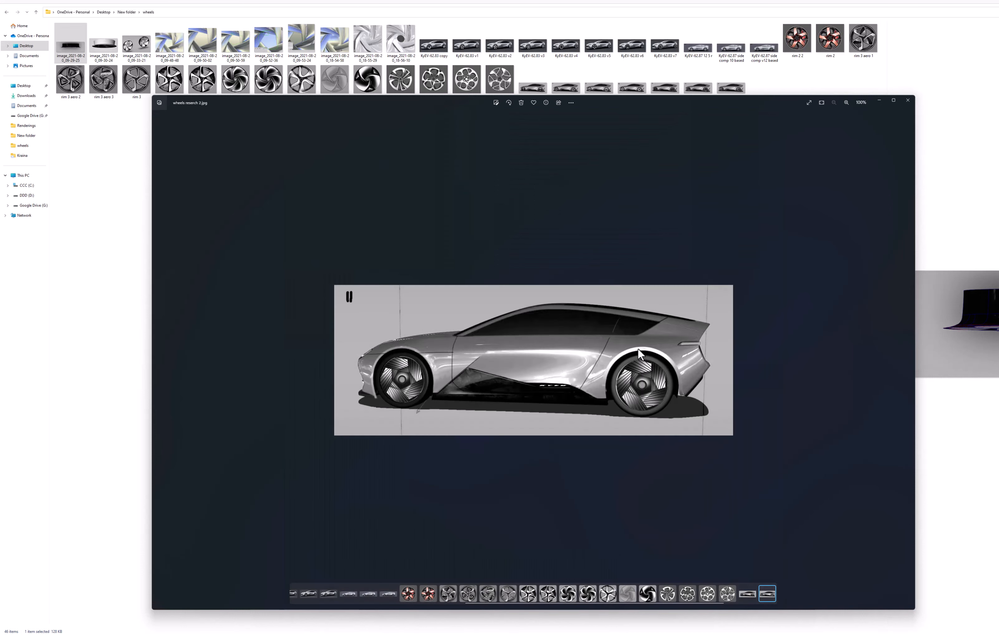
Compare the wheel research side sketches of the grey car through image 7, and close the image viewer.
{"action": "key", "text": "Right"}
{"action": "key", "text": "Right"}
{"action": "key", "text": "Right"}
{"action": "key", "text": "Right"}
{"action": "key", "text": "Right"}
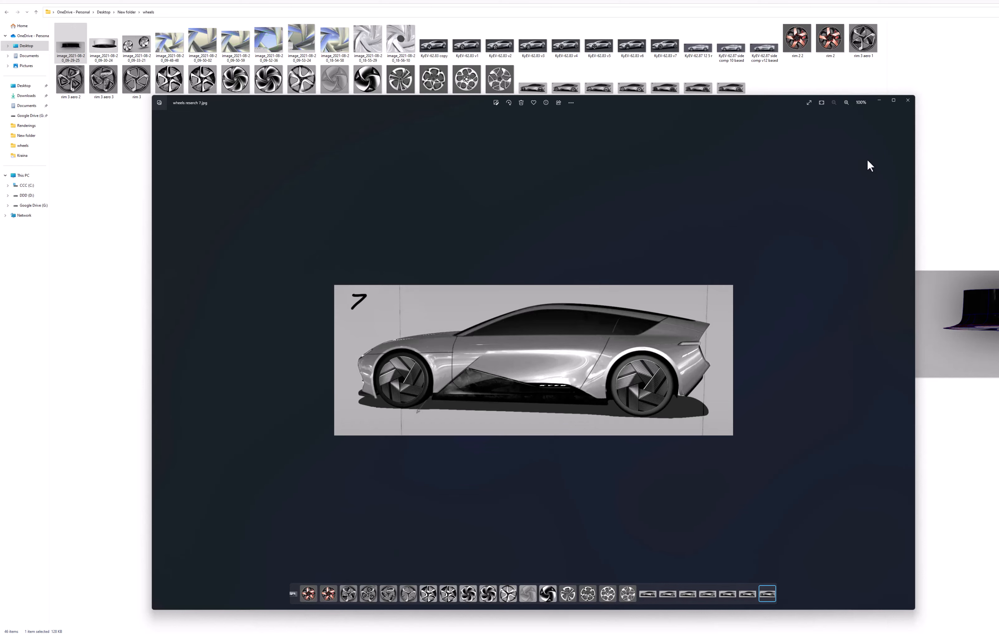
{"action": "left_click", "coordinate": [914, 99]}
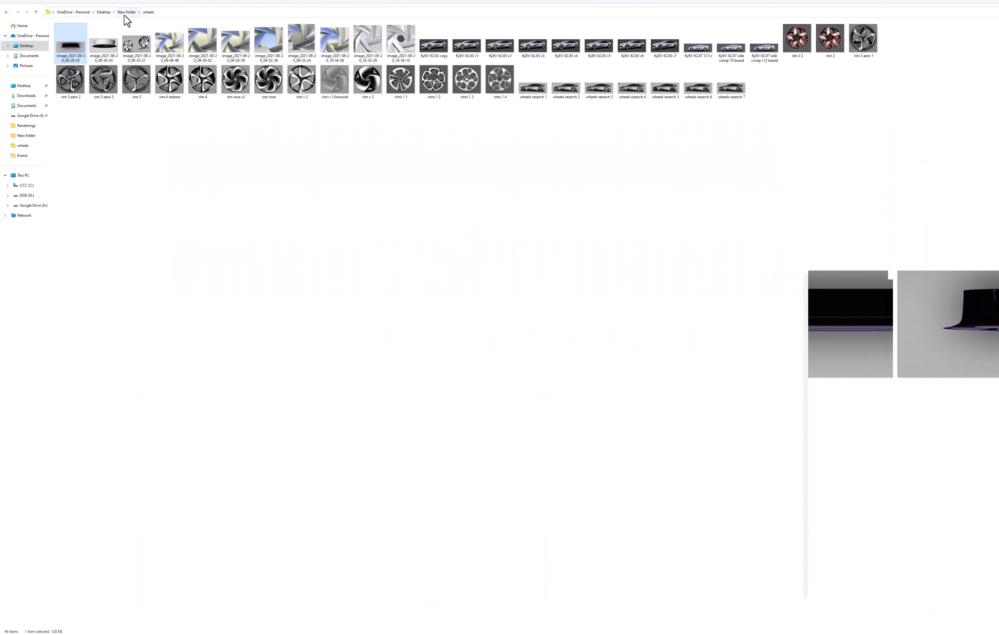
Return to New folder, open its tailight subfolder and display the v 1 tail light sketch.
{"action": "left_click", "coordinate": [126, 13]}
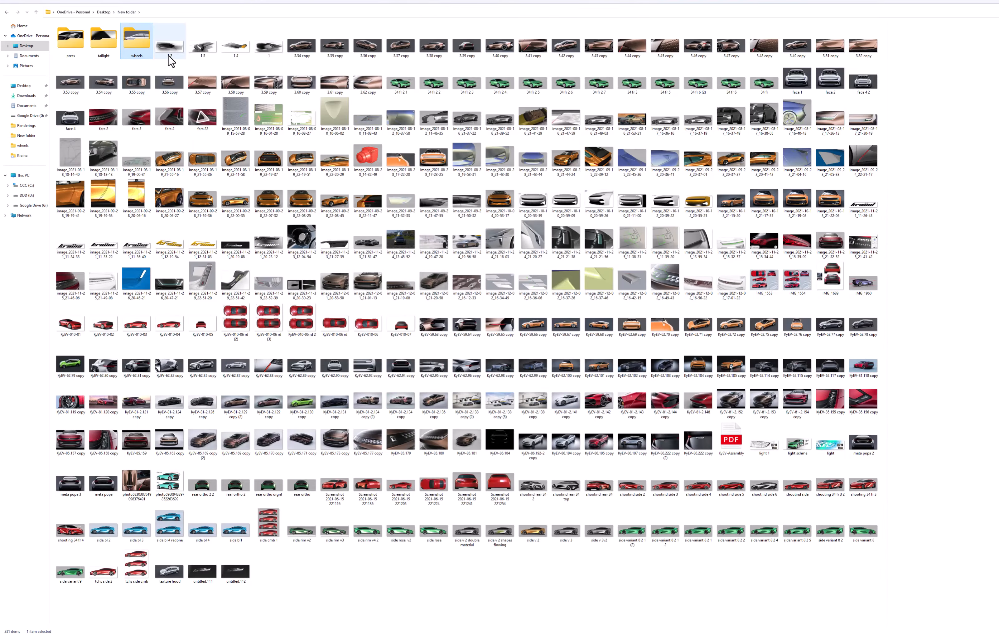
{"action": "double_click", "coordinate": [102, 54]}
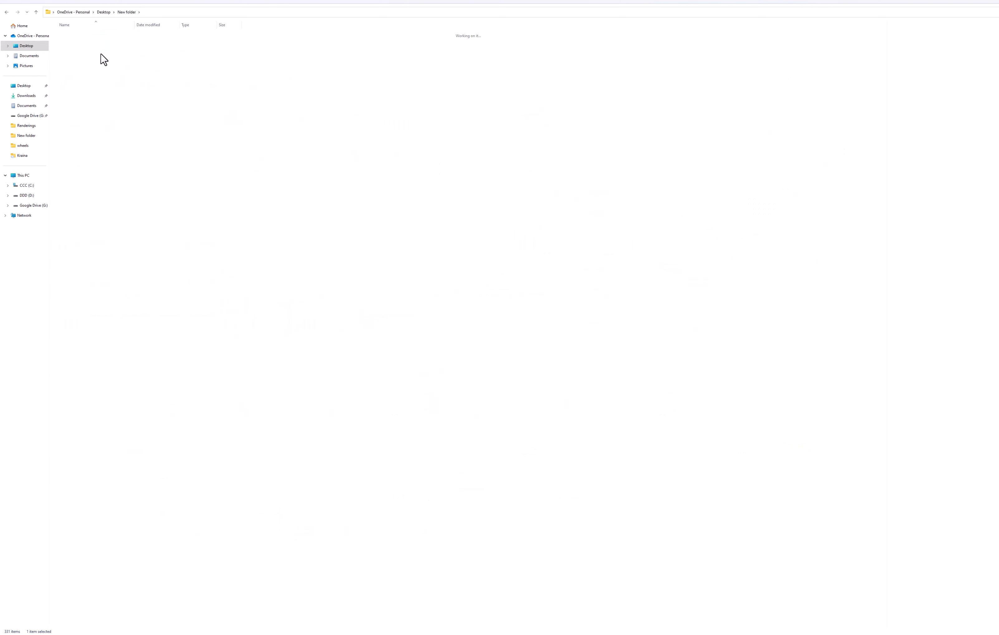
{"action": "double_click", "coordinate": [84, 58]}
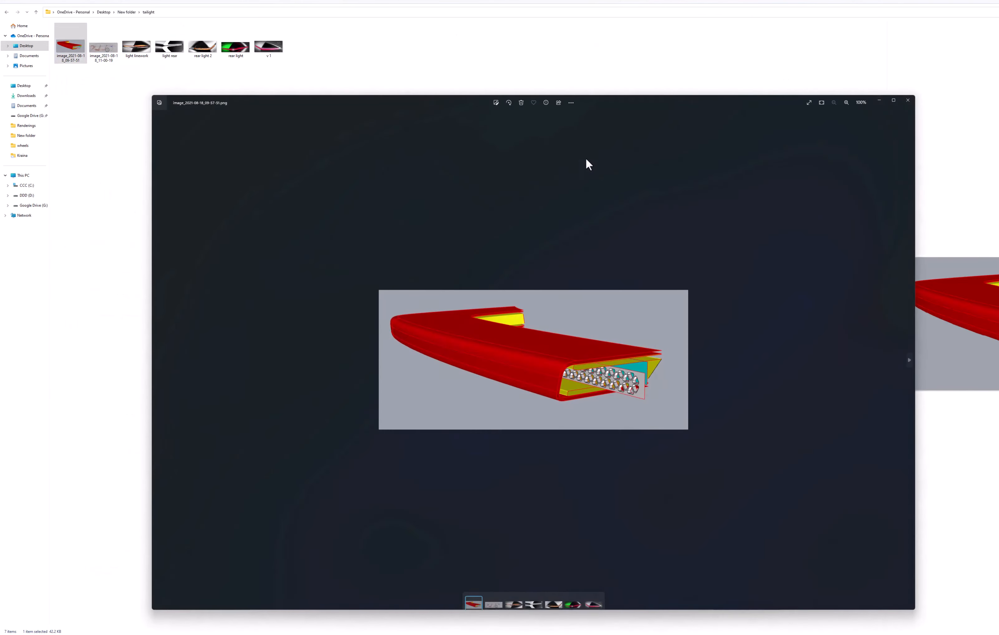
{"action": "left_click", "coordinate": [908, 100]}
{"action": "double_click", "coordinate": [268, 46]}
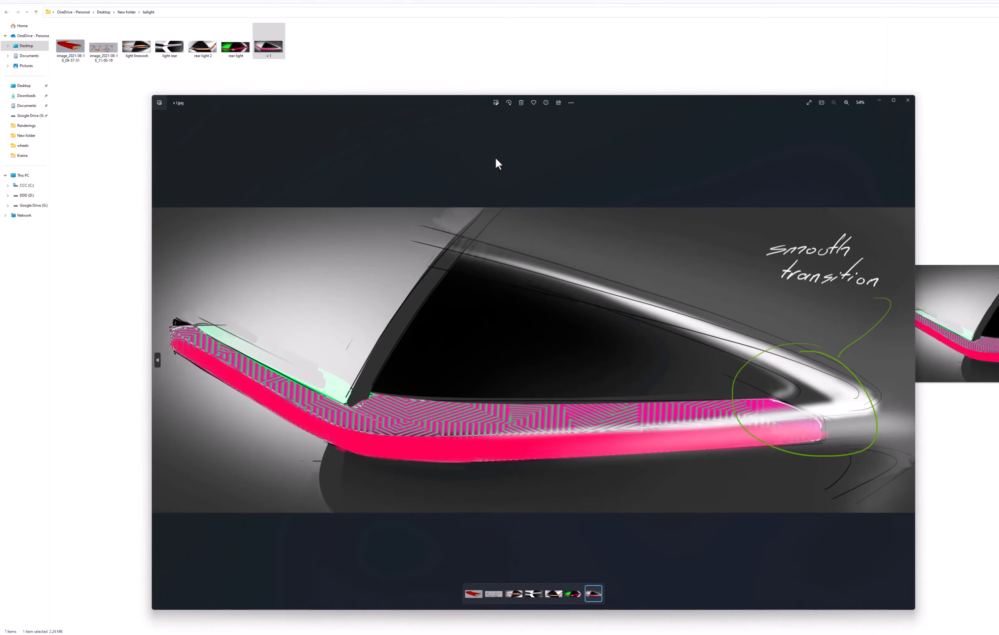
View the tail light sketches in reverse order from v 1 back past the light linework image.
{"action": "key", "text": "Left"}
{"action": "key", "text": "Left"}
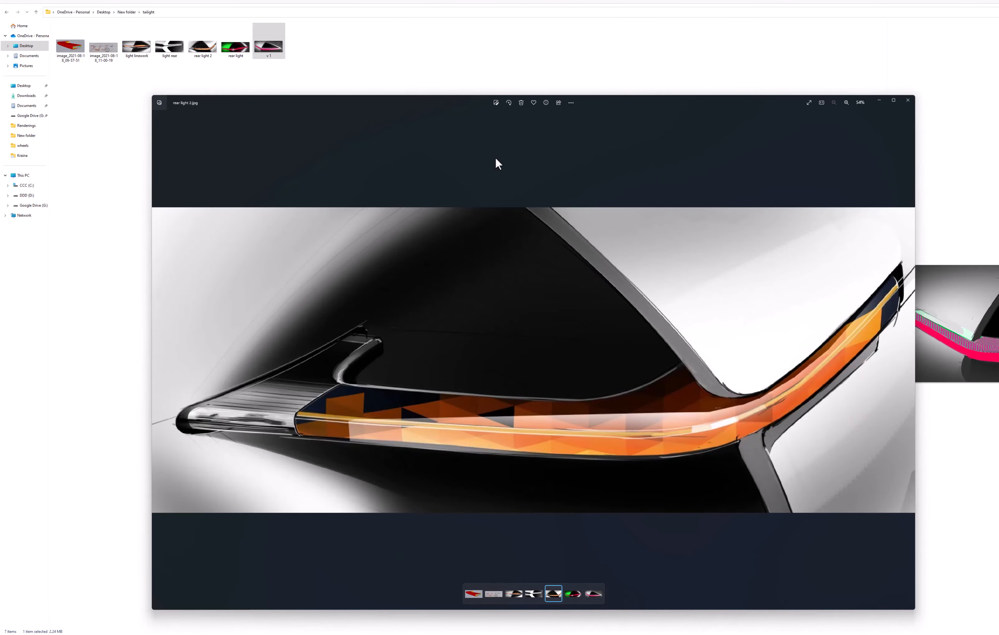
{"action": "key", "text": "Left"}
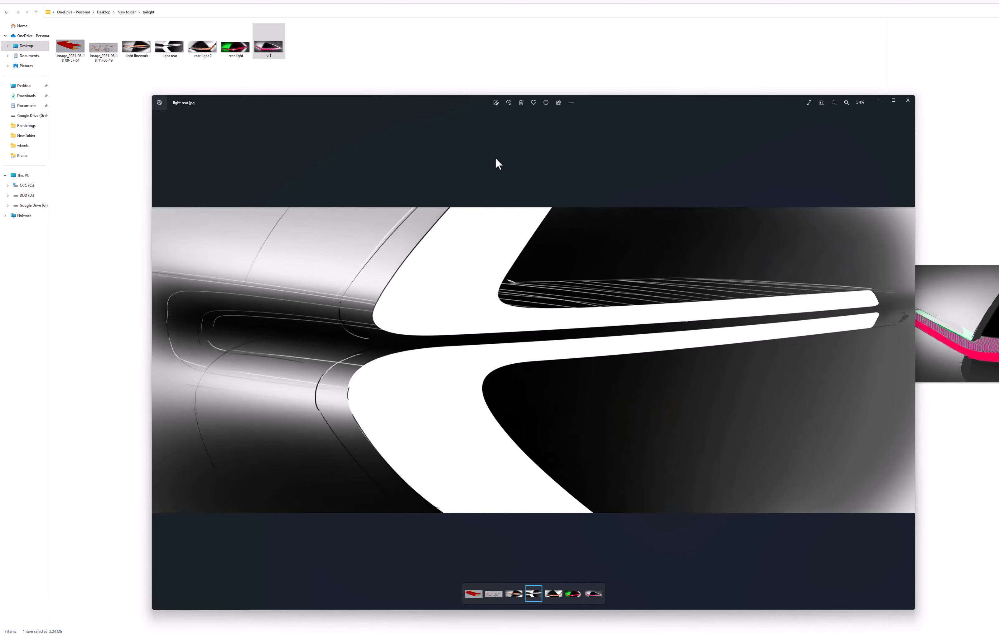
{"action": "key", "text": "Left"}
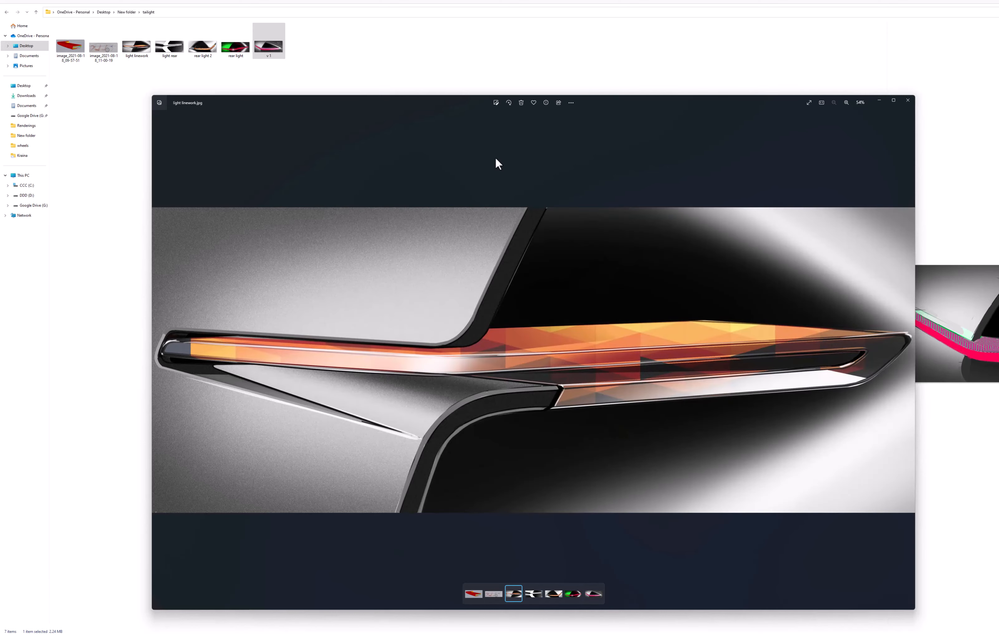
{"action": "key", "text": "Left"}
Compare the orange faceted rear light 2 sketch with the red rear light on the green car and the v 1 sketch.
{"action": "key", "text": "Right"}
{"action": "key", "text": "Right"}
{"action": "key", "text": "Right"}
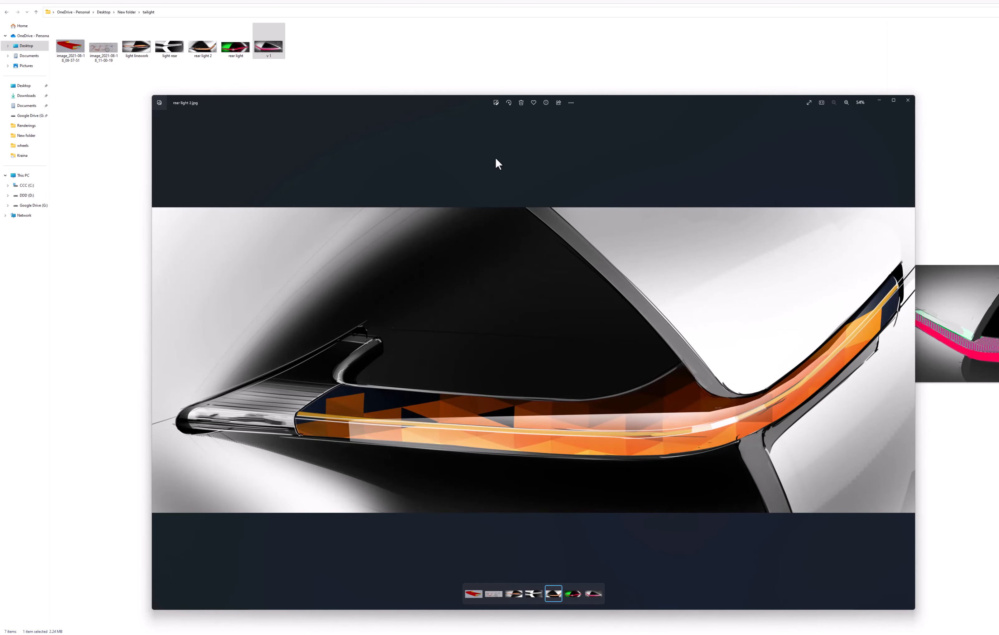
{"action": "key", "text": "Right"}
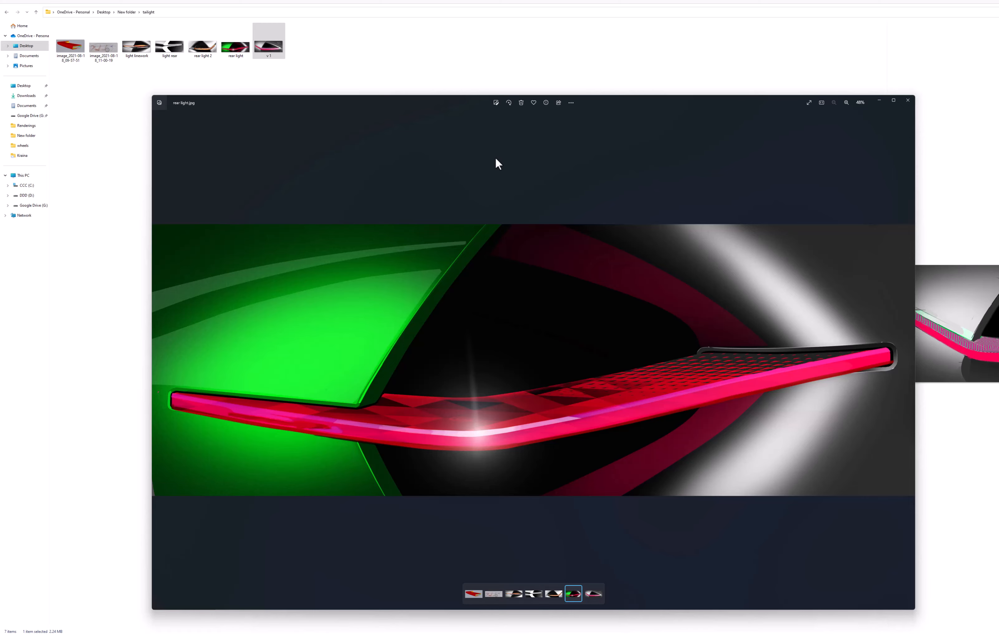
{"action": "key", "text": "Right"}
{"action": "key", "text": "Left"}
{"action": "key", "text": "Left"}
{"action": "key", "text": "Left"}
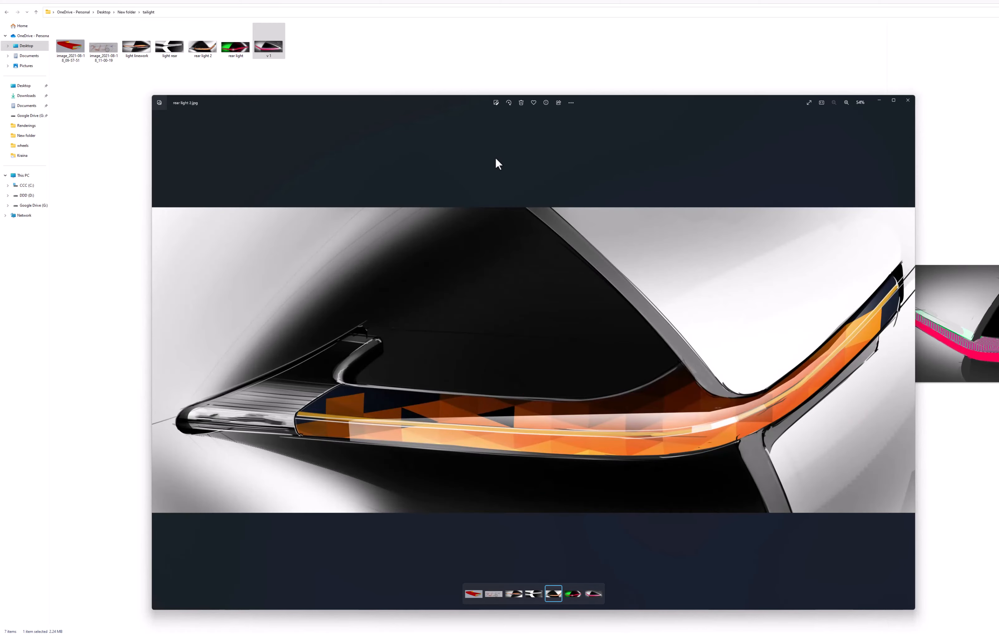
Examine the red tail light surface model in the folder's first image, focusing on its cut section and perforated inner panel.
{"action": "key", "text": "Left"}
{"action": "key", "text": "Left"}
{"action": "key", "text": "Left"}
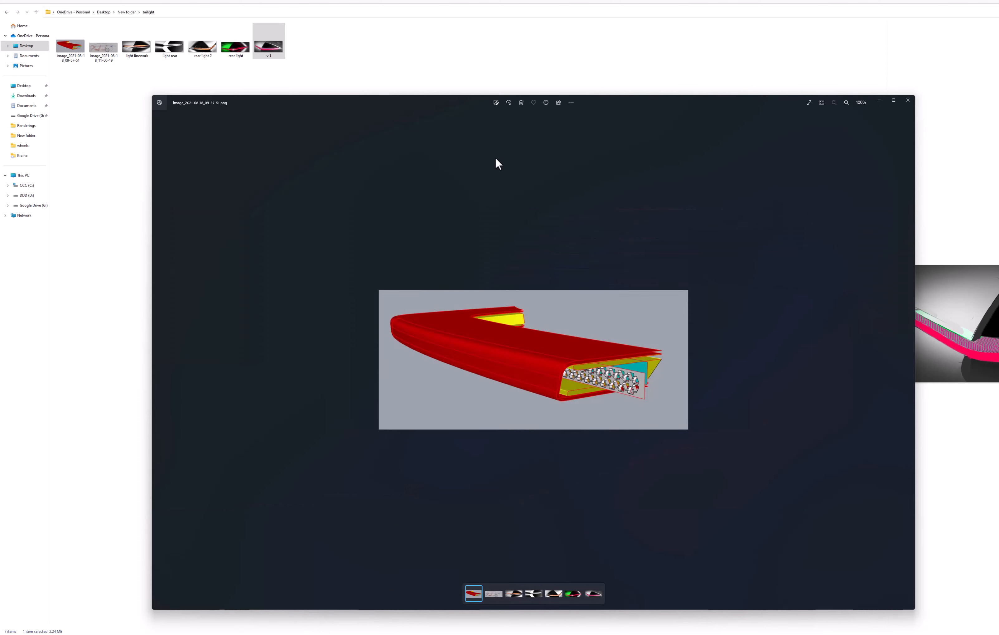
{"action": "scroll", "coordinate": [598, 389], "scroll_direction": "up", "scroll_amount": 5, "text": "ctrl"}
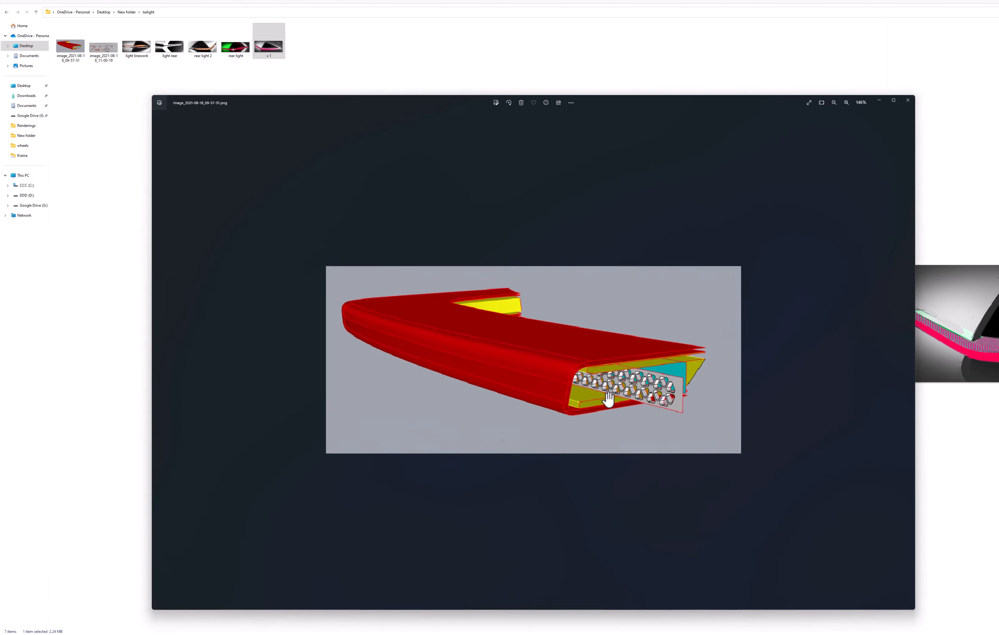
{"action": "scroll", "coordinate": [655, 406], "scroll_direction": "up", "scroll_amount": 2, "text": "ctrl"}
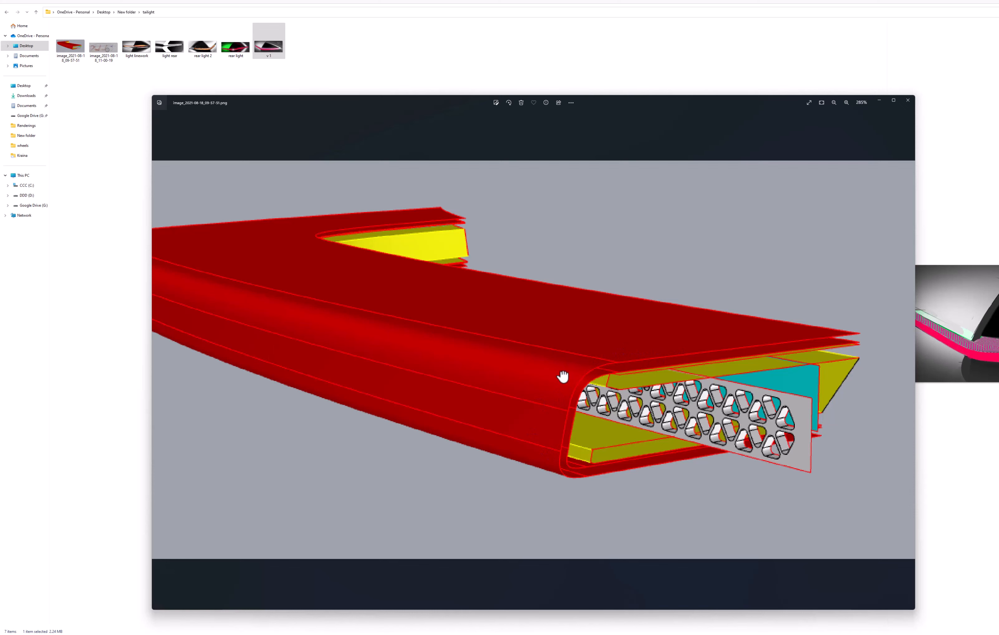
{"action": "scroll", "coordinate": [650, 391], "scroll_direction": "down", "scroll_amount": 3}
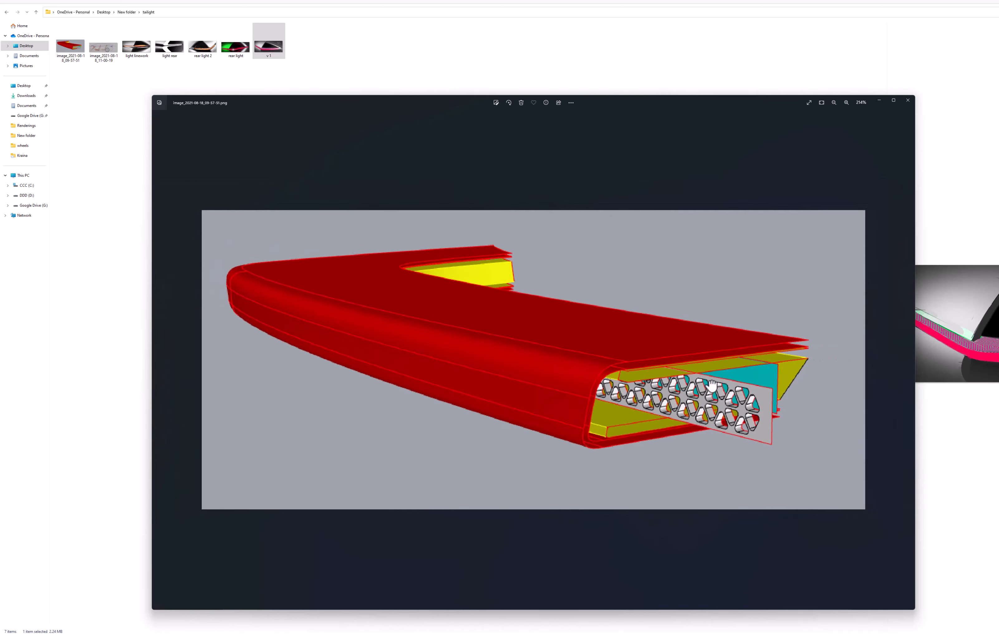